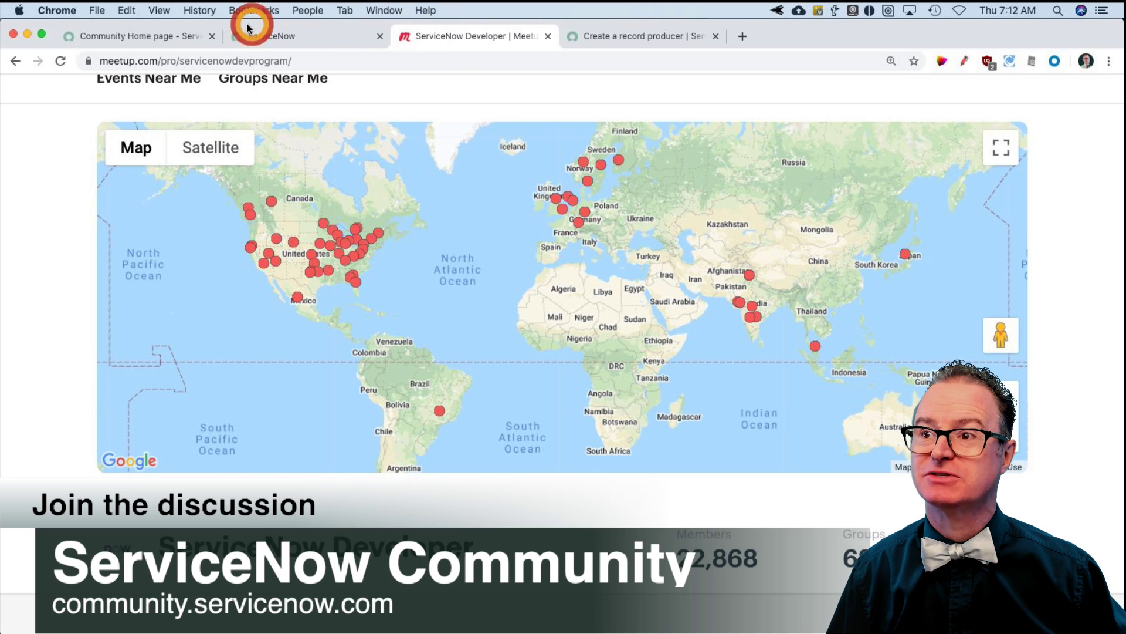
- Open the newest approval record, for Course: Blork, from the full approvals list in the ServiceNow instance and look through its form
left_click(188, 39)
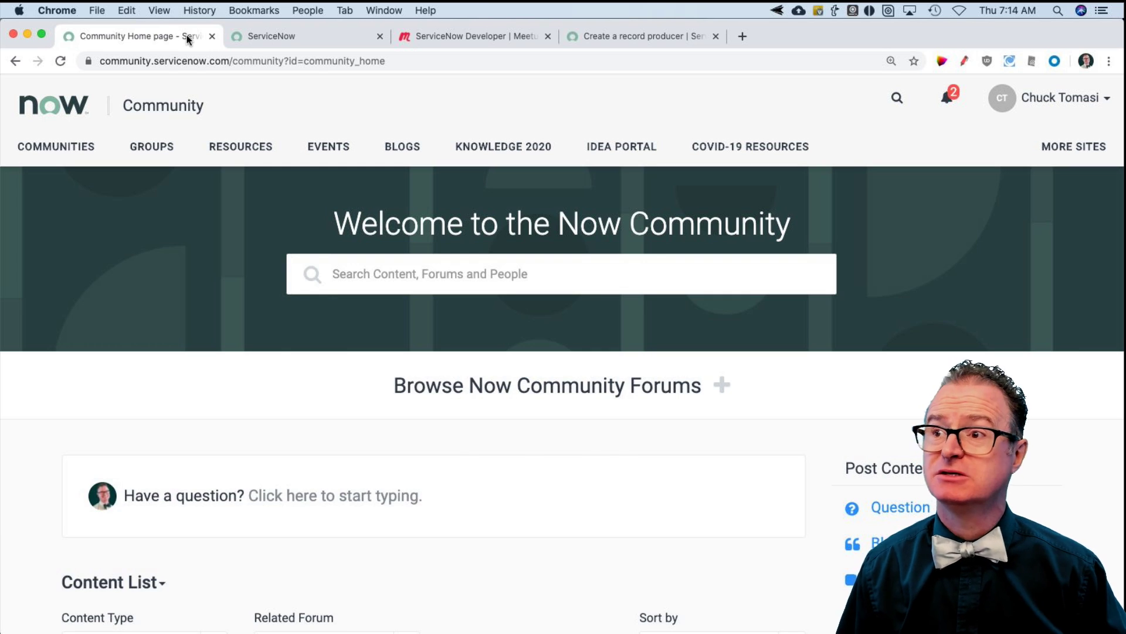
left_click(319, 37)
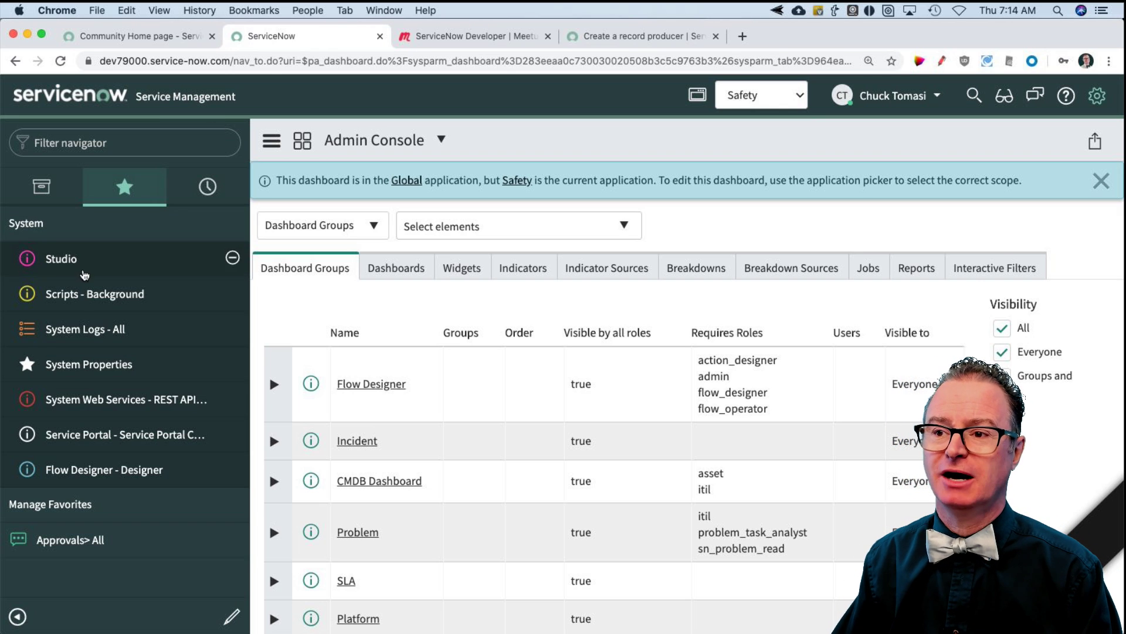
left_click(70, 537)
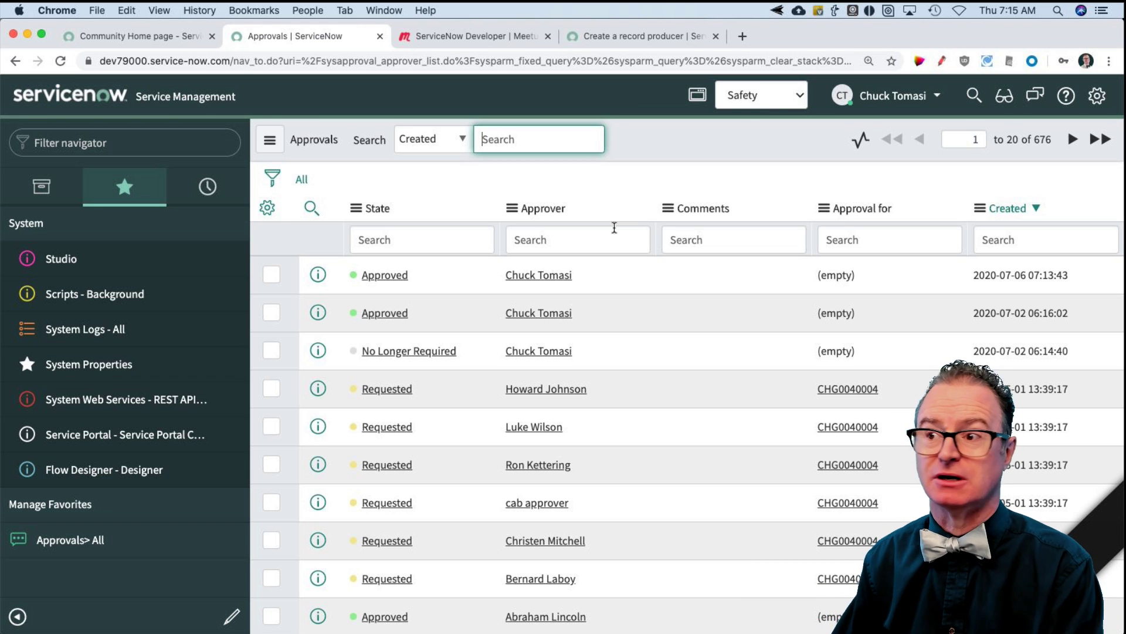
left_click(377, 276)
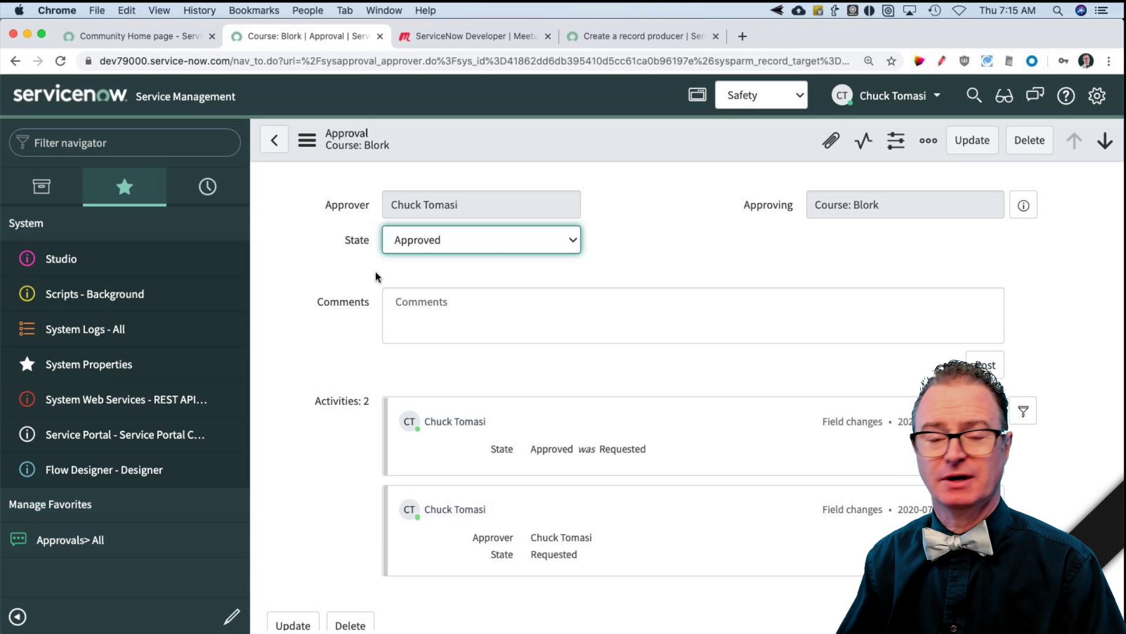
scroll(351, 308, "down", 10)
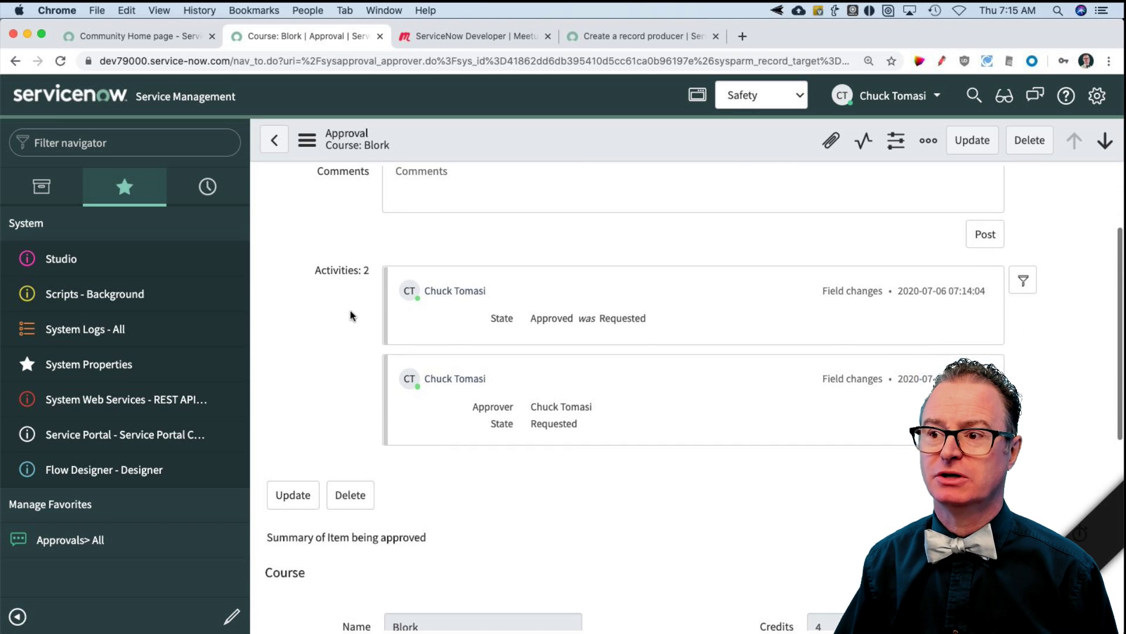
scroll(351, 316, "up", 10)
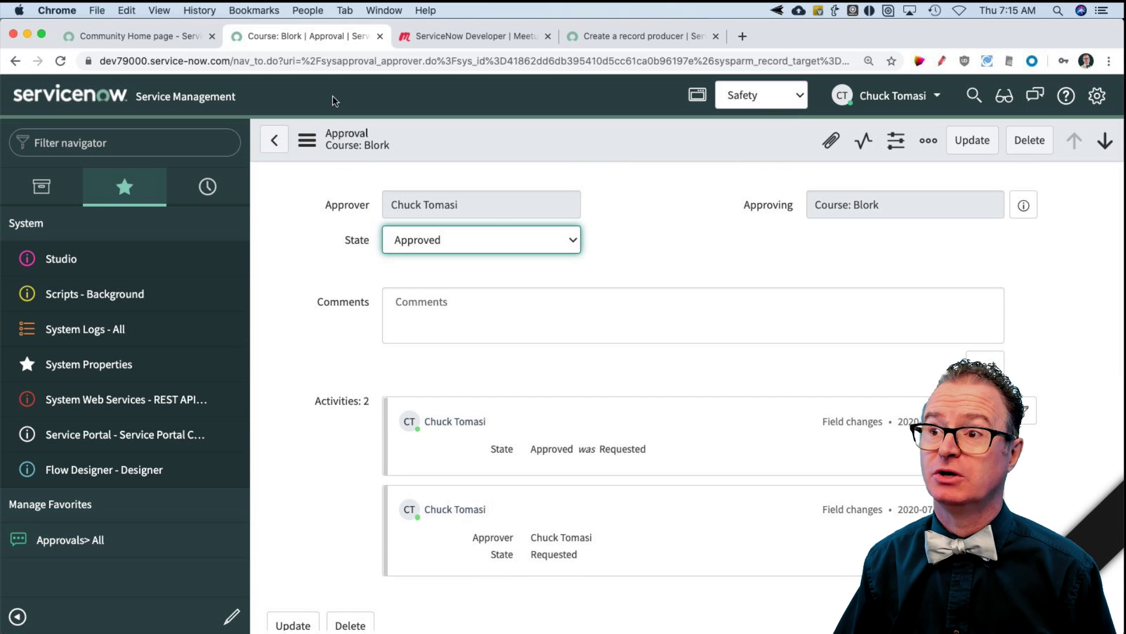
- View the Approval form in Form Design, check its available field types and fields, and close the designer
left_click(306, 140)
mouse_move(379, 296)
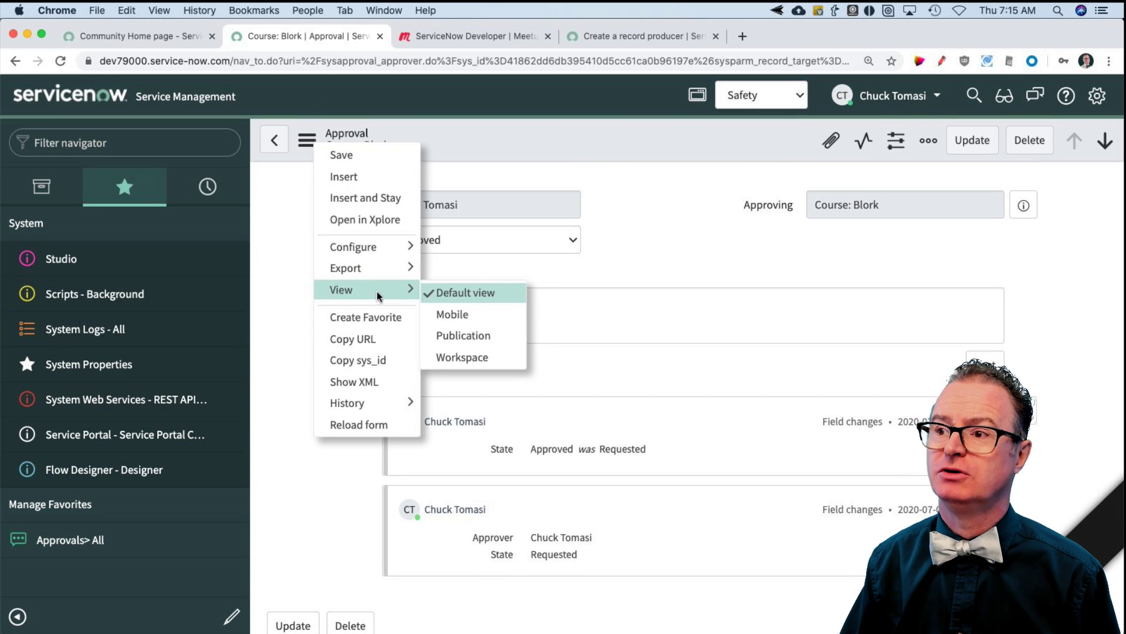
mouse_move(399, 247)
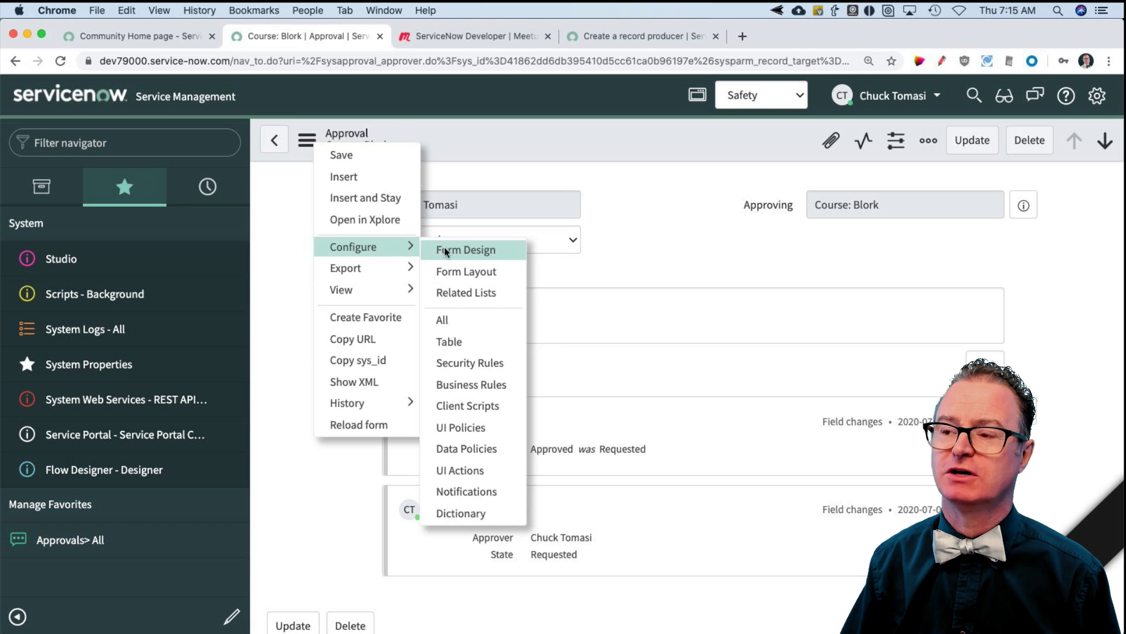
left_click(483, 250)
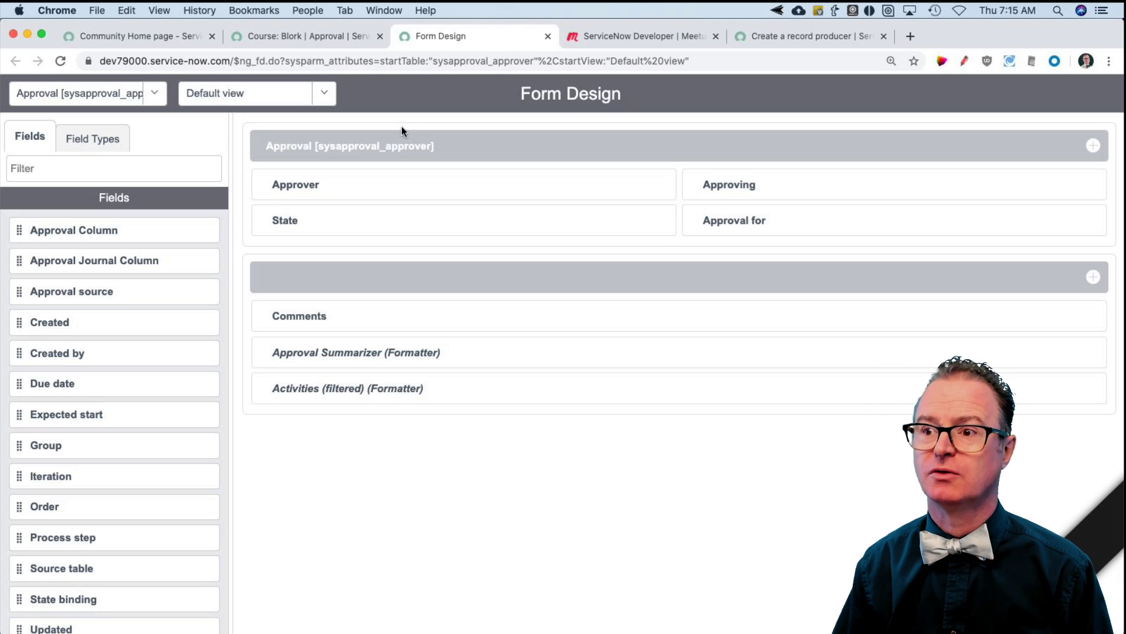
left_click(93, 141)
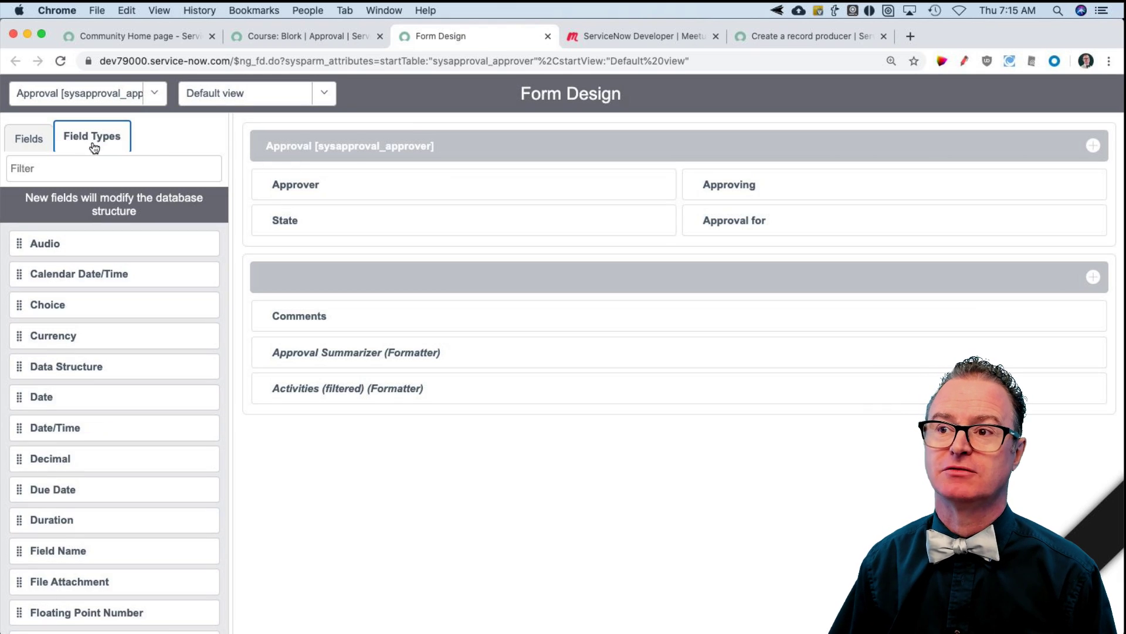
left_click(29, 139)
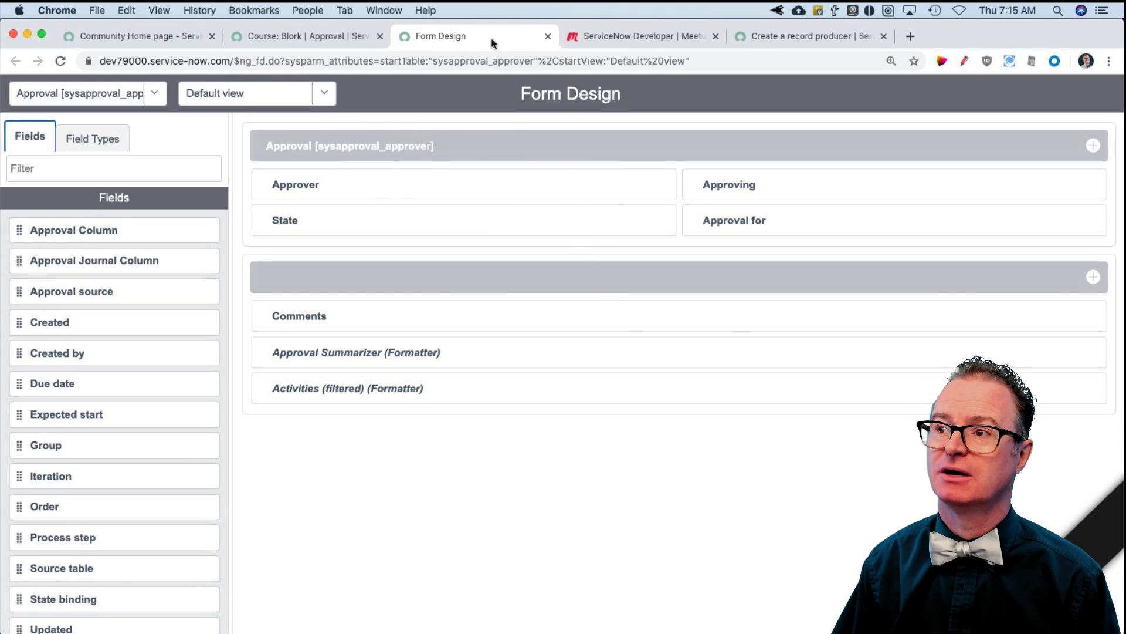
left_click(548, 36)
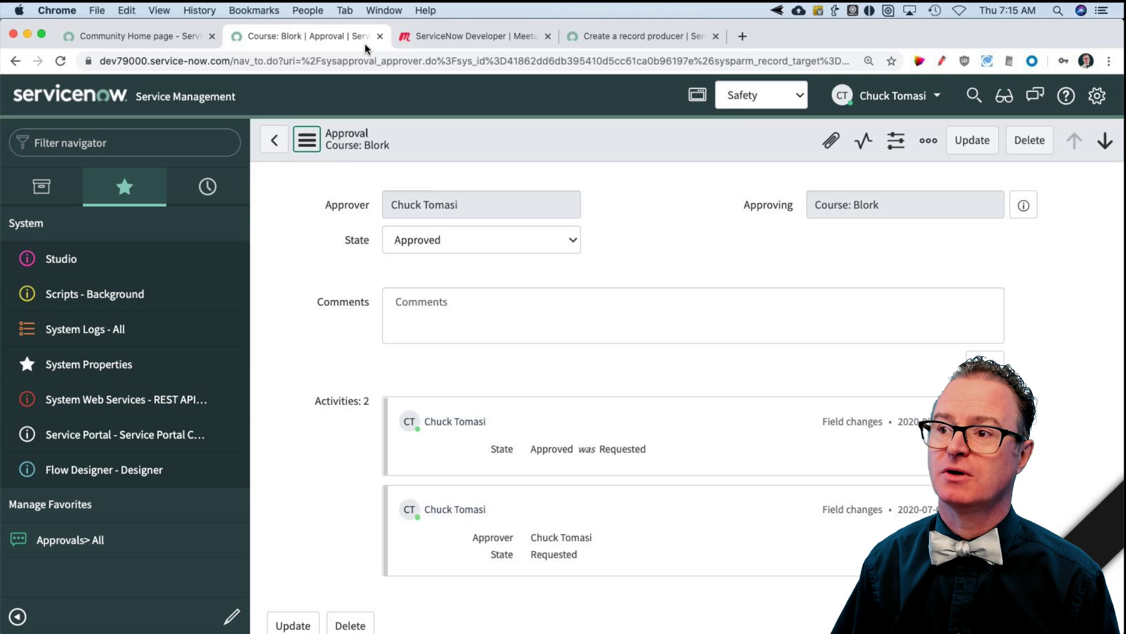
- View the Approval form's Form Layout configuration and return to the approval record without making changes
left_click(307, 146)
mouse_move(381, 247)
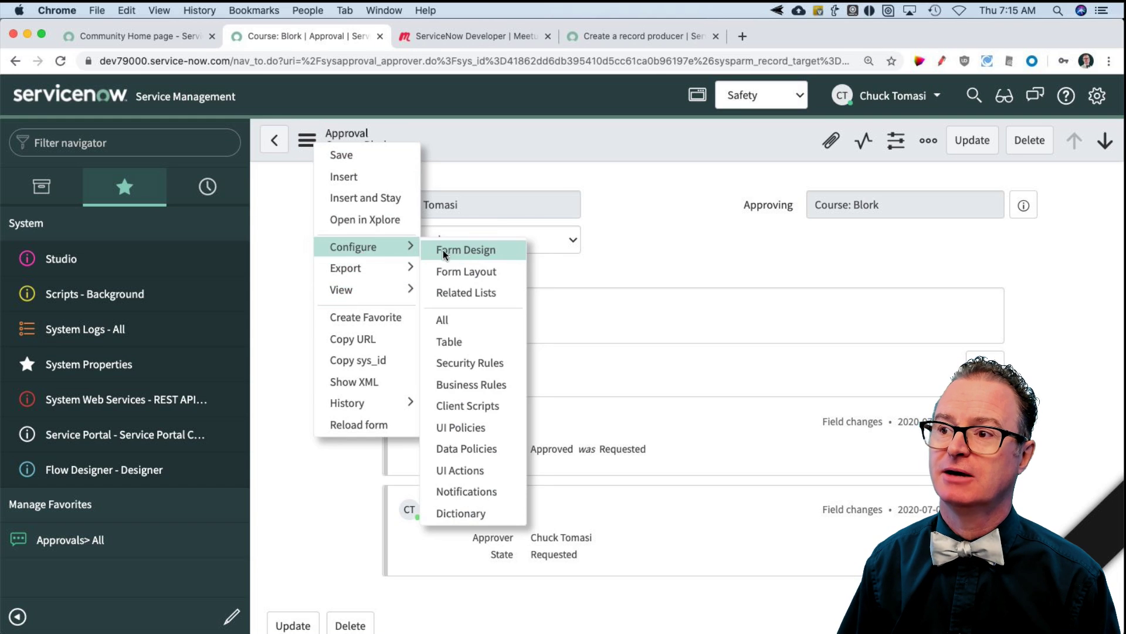
left_click(465, 270)
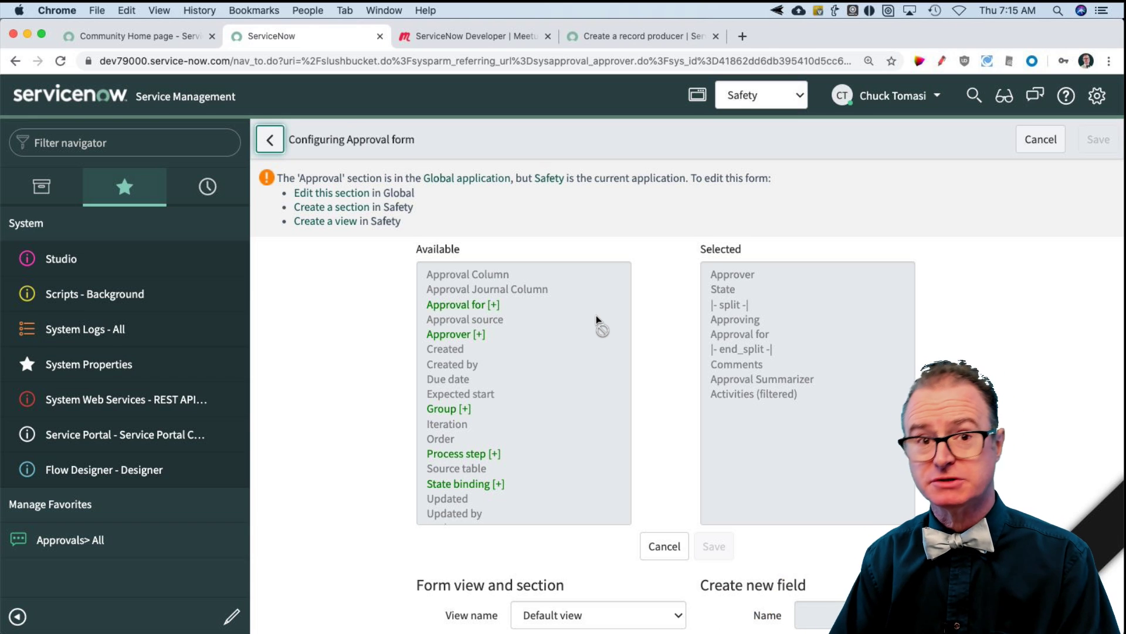
left_click(269, 146)
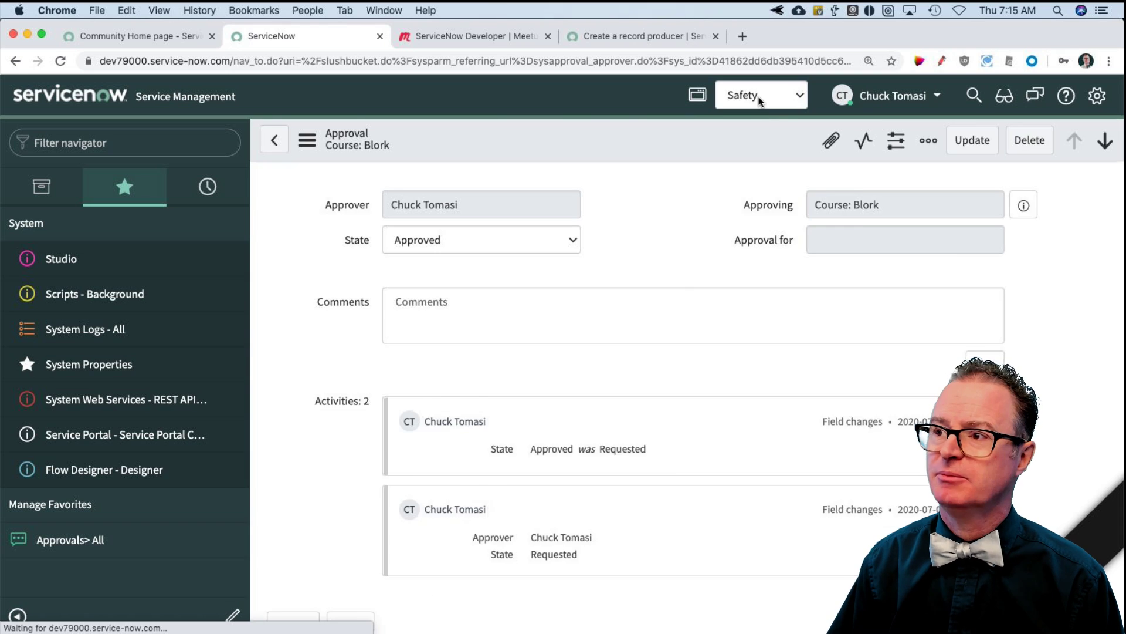
- Switch the current application scope to CLS323
left_click(758, 96)
scroll(758, 100, "up", 15)
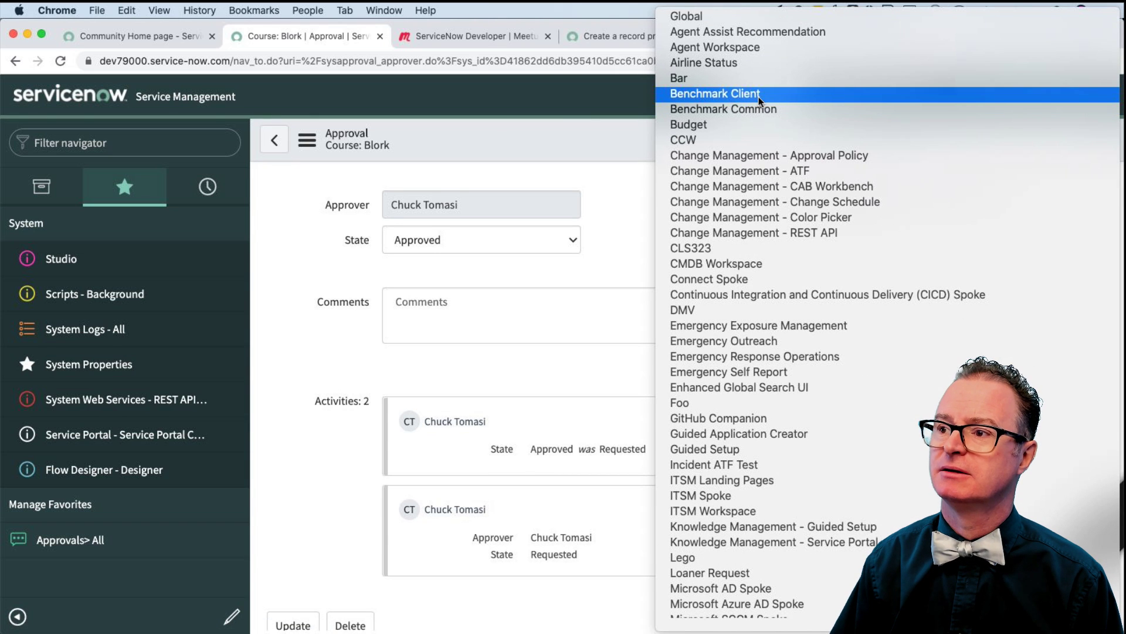
left_click(703, 251)
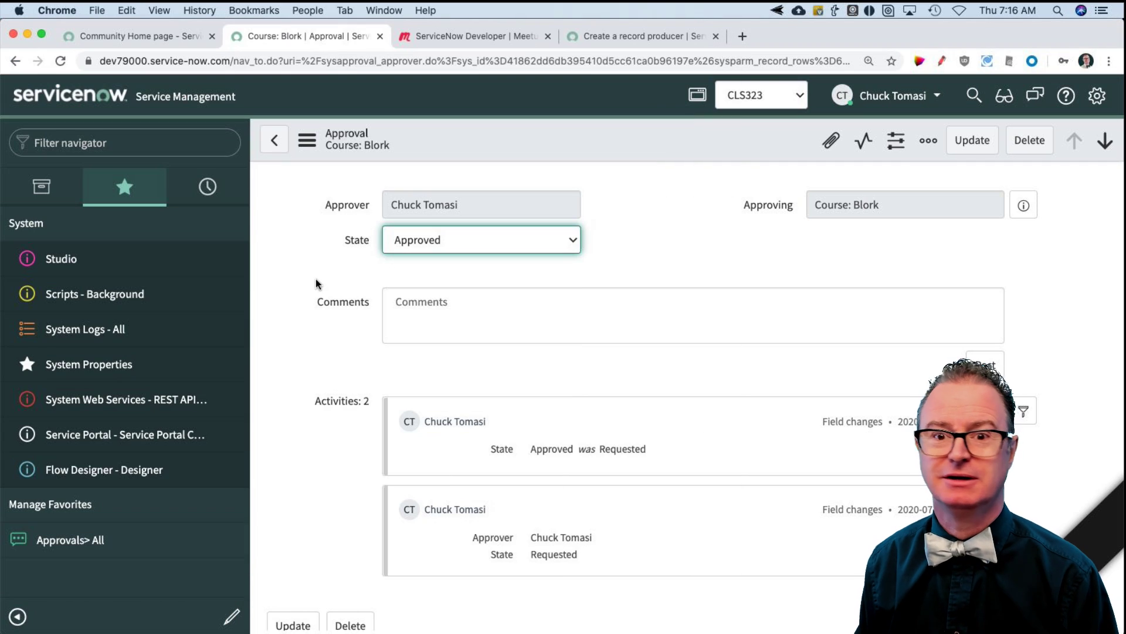
left_click(321, 270)
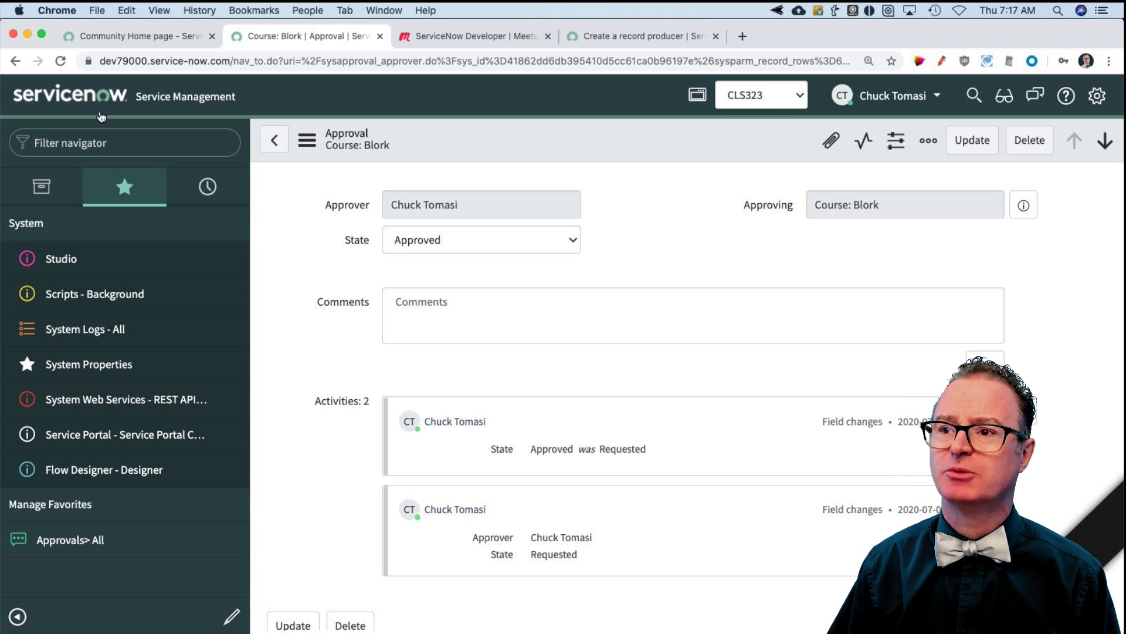
- Open the list of incidents using the navigator shortcut incident.list
left_click(82, 142)
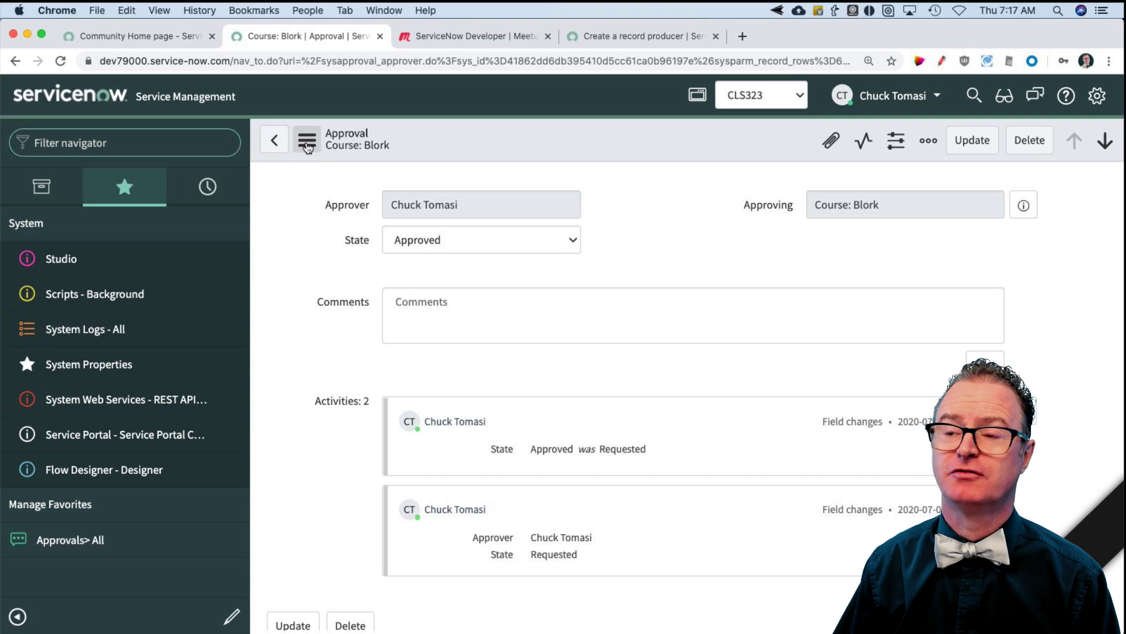
type("incident")
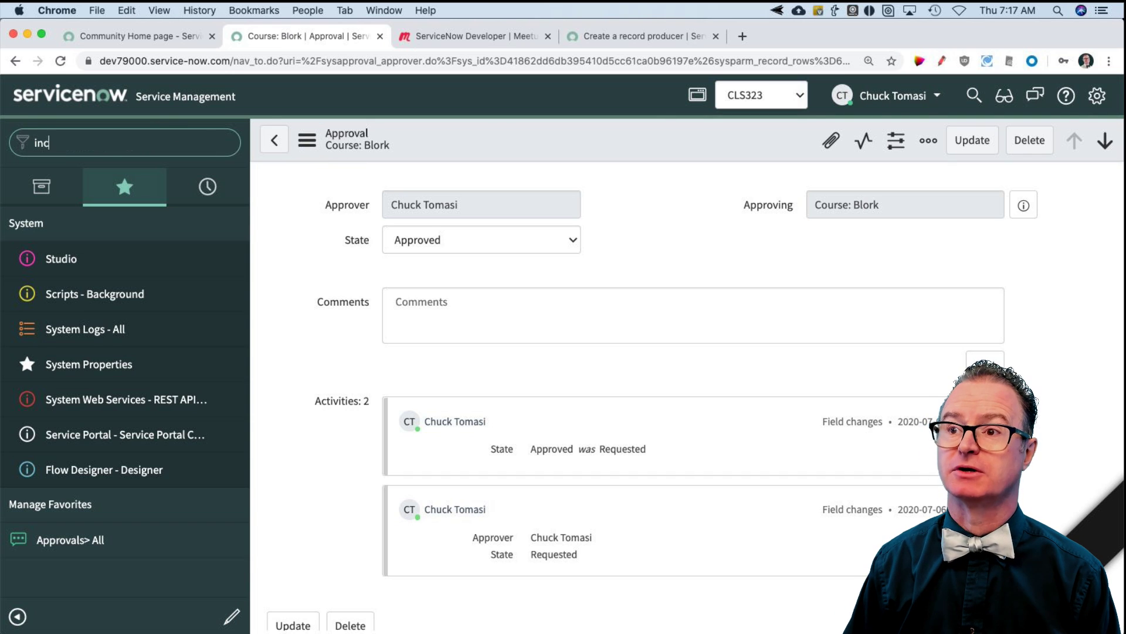
type(".list")
key("Return")
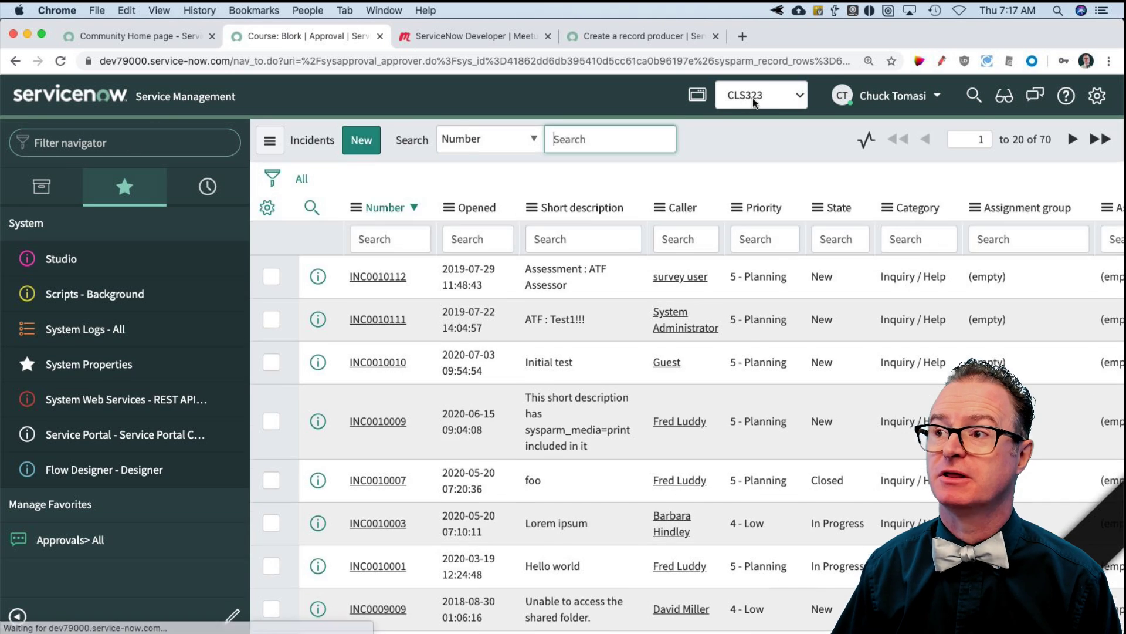
- Change the current application scope to Global
left_click(752, 98)
scroll(776, 96, "up", 3)
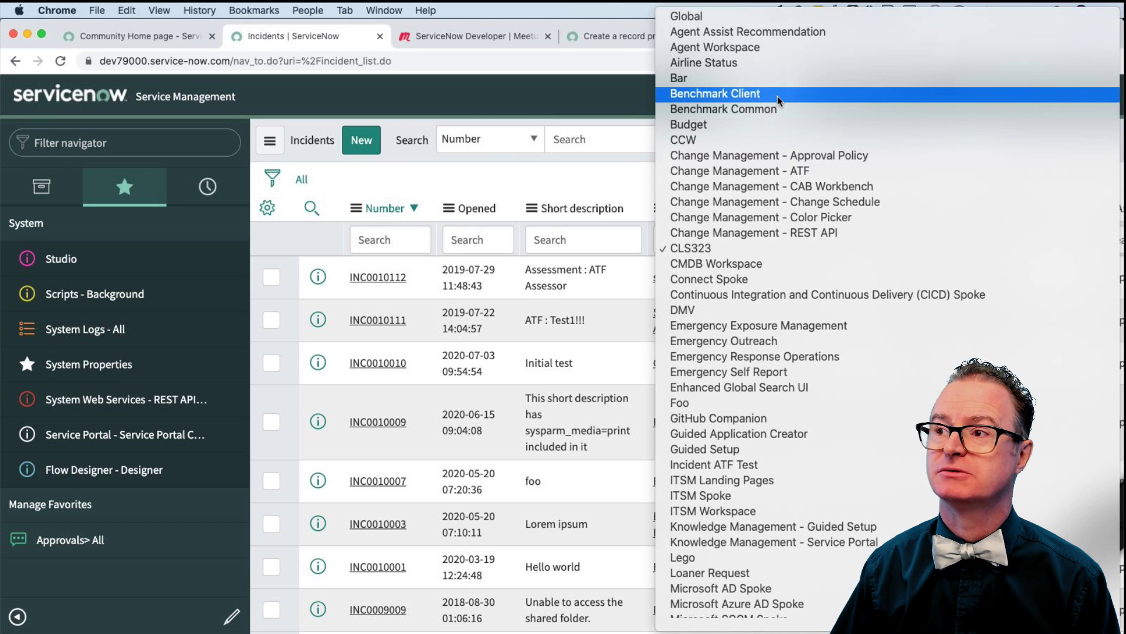
left_click(722, 17)
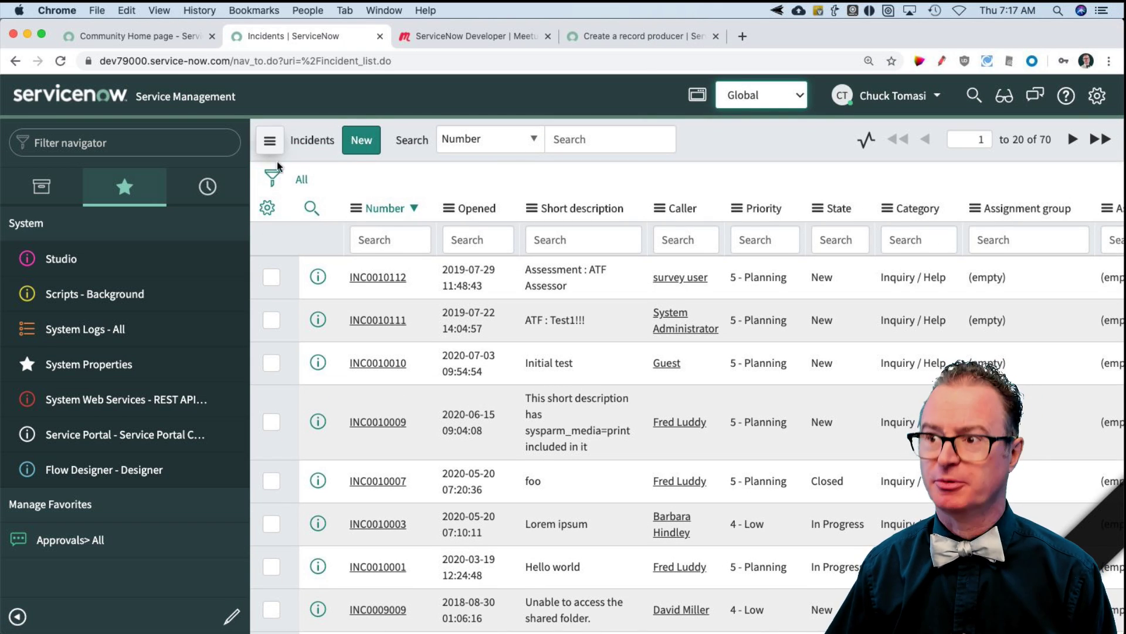
- Show the incident list in the Portal view and examine its columns
scroll(347, 170, "up", 5)
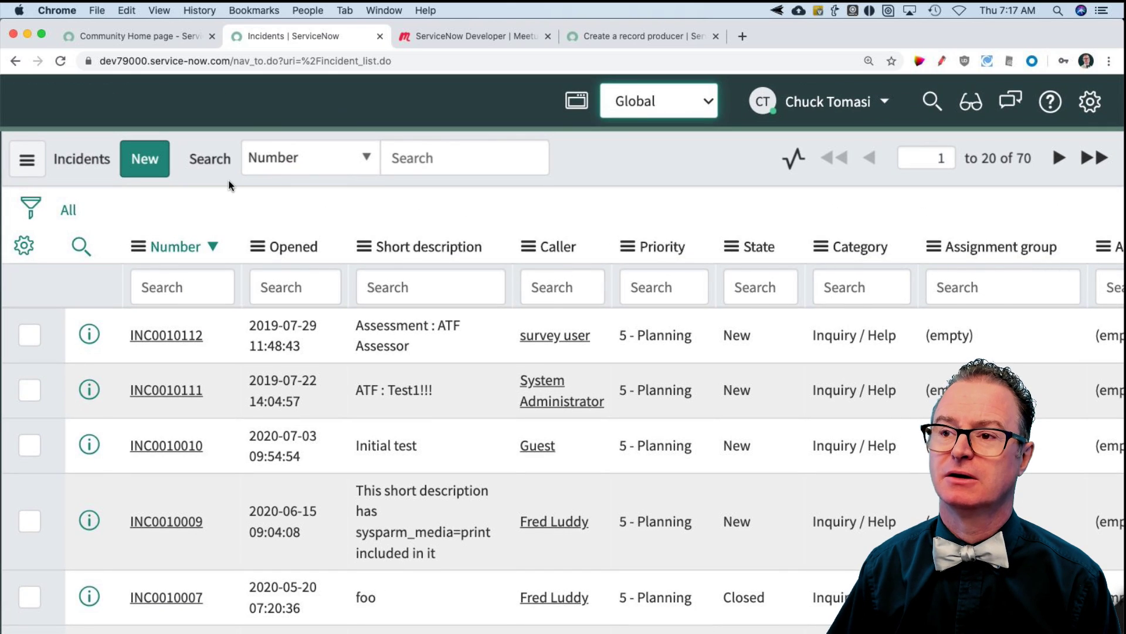
scroll(229, 185, "left", 3)
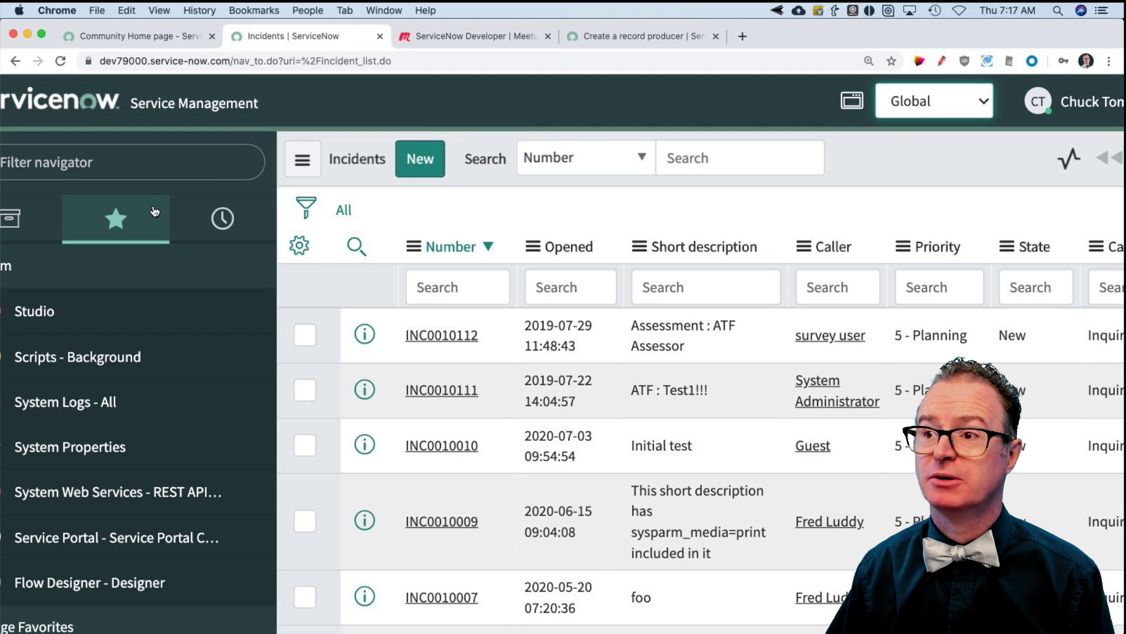
left_click(303, 164)
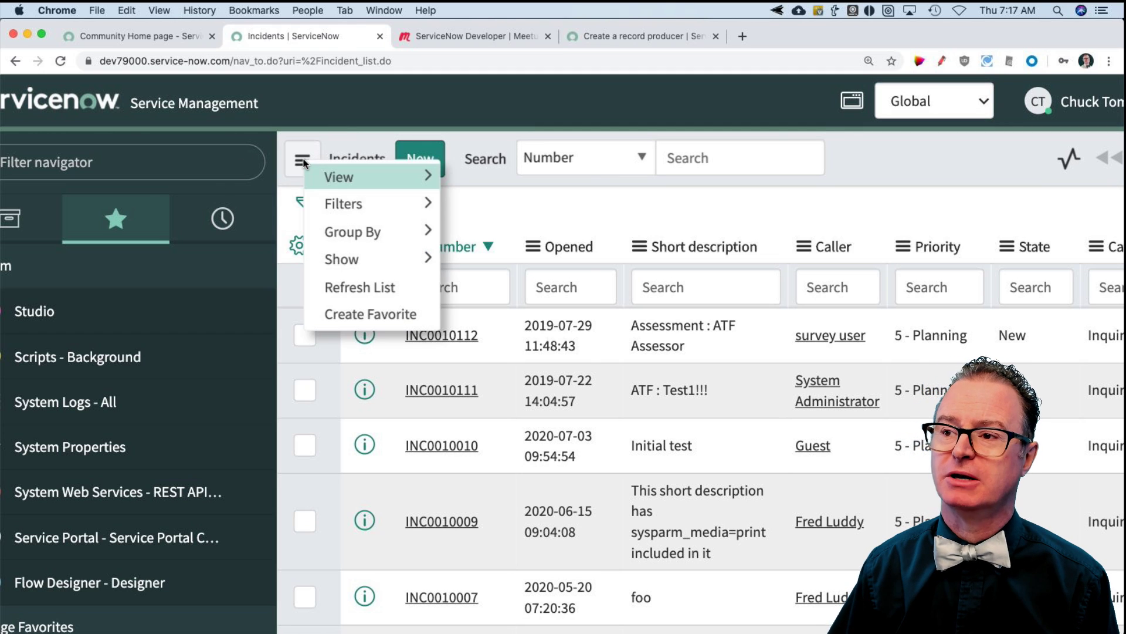
mouse_move(328, 198)
mouse_move(333, 177)
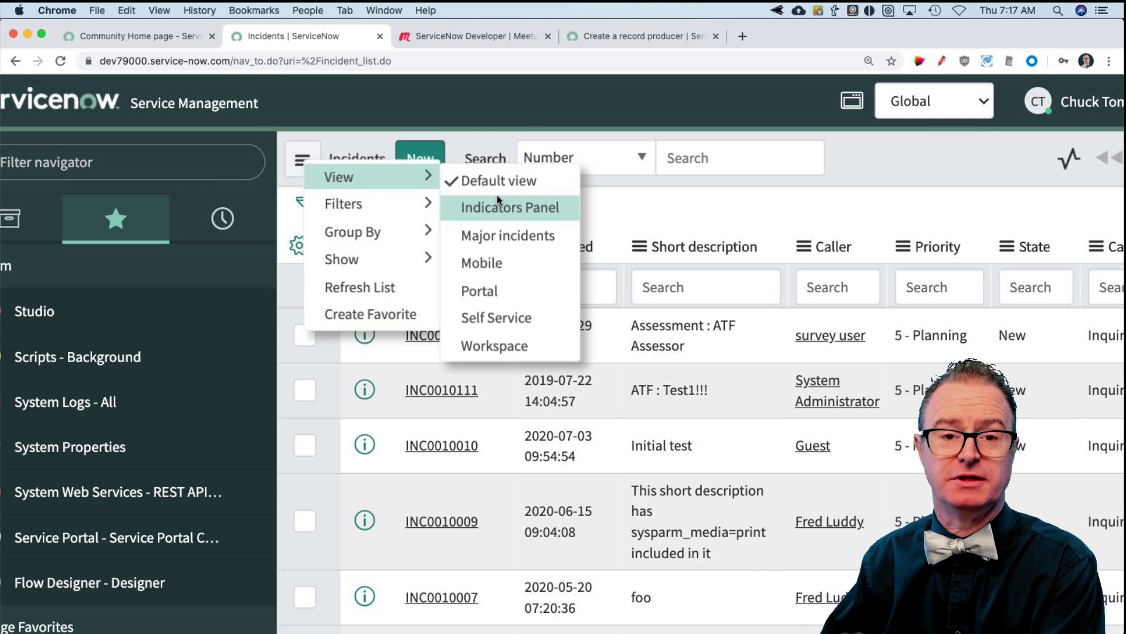
scroll(497, 194, "left", 2)
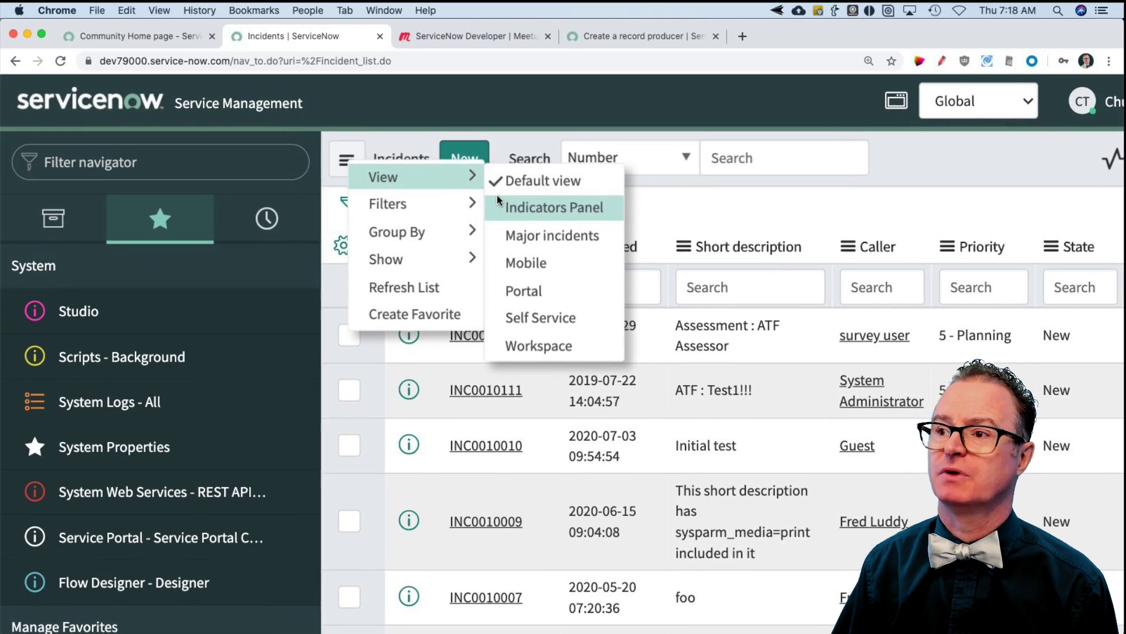
left_click(559, 292)
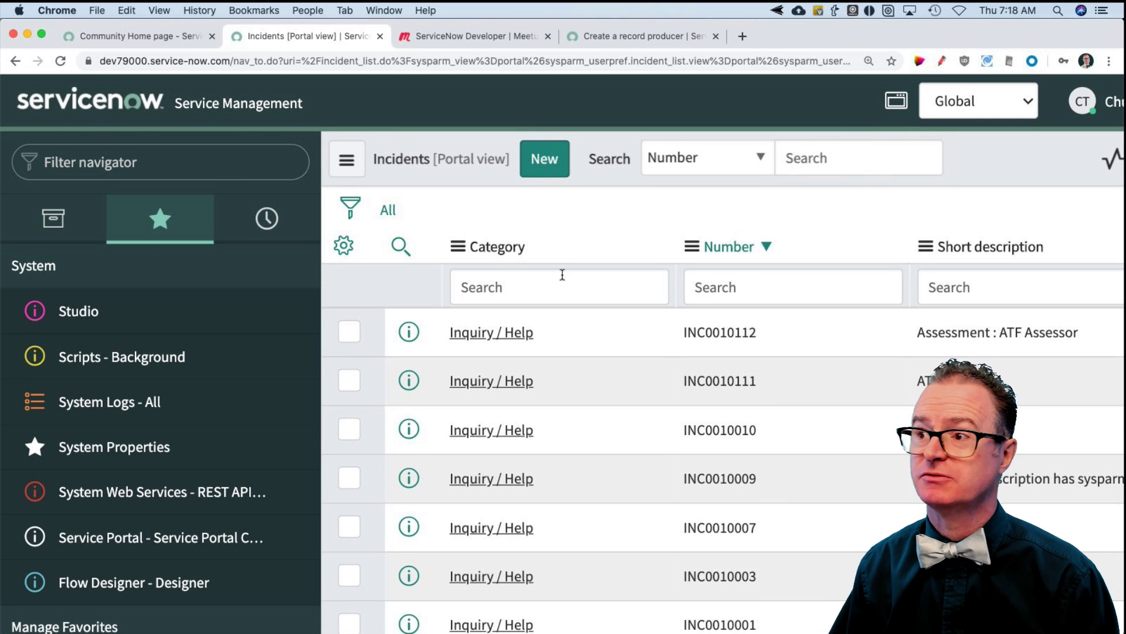
scroll(670, 293, "right", 3)
scroll(671, 294, "right", 4)
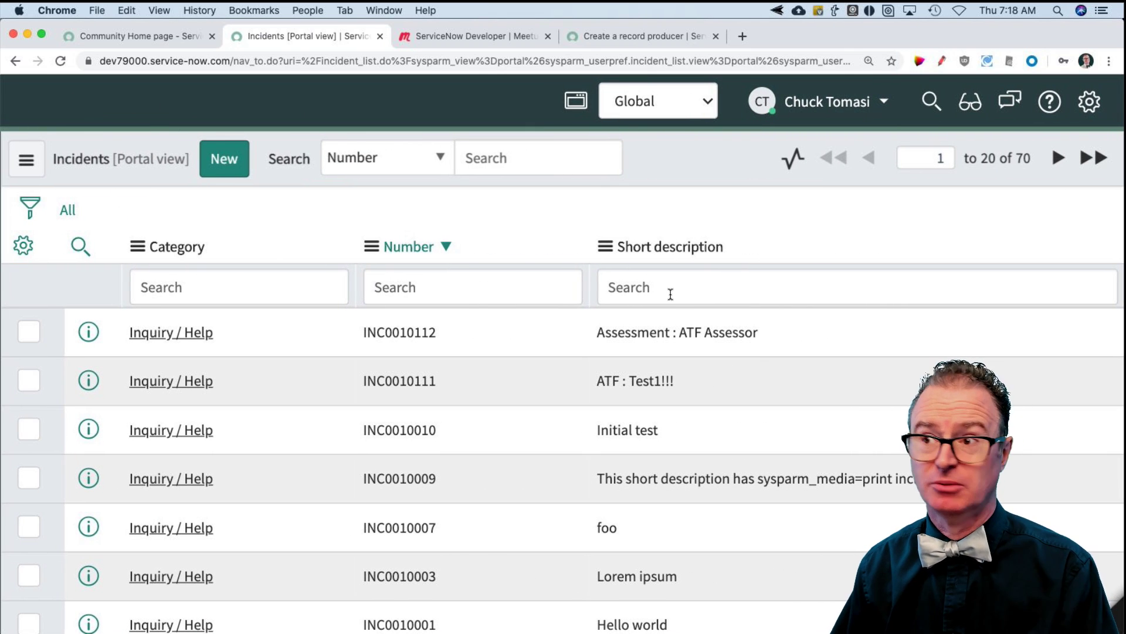
scroll(616, 274, "left", 7)
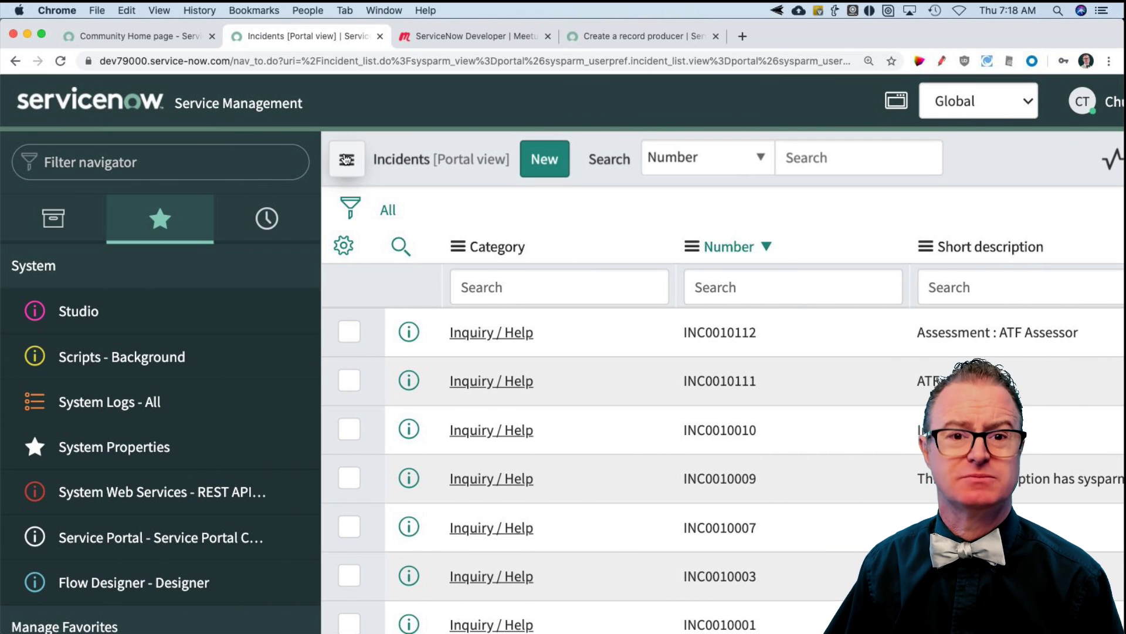
- Change the incident list to the Mobile view
left_click(346, 160)
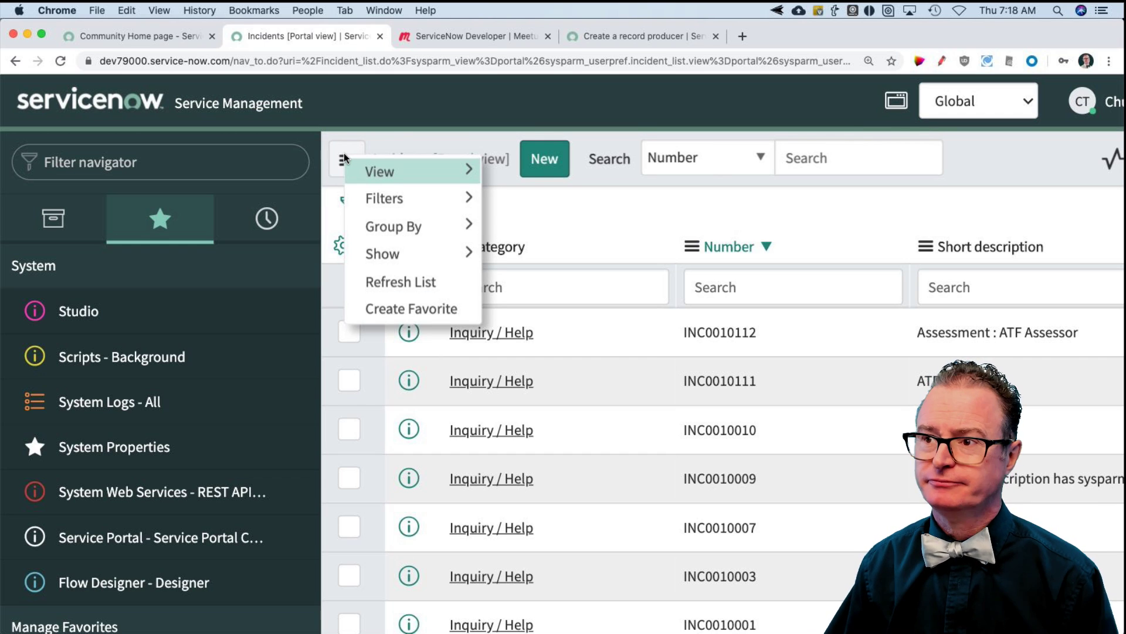
mouse_move(402, 175)
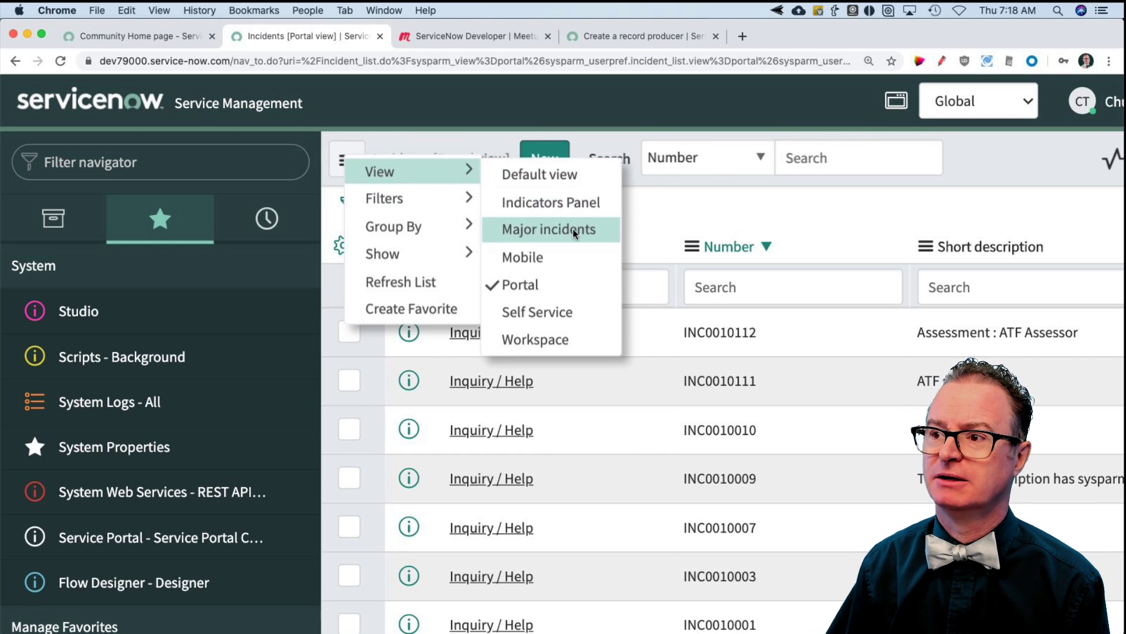
left_click(544, 257)
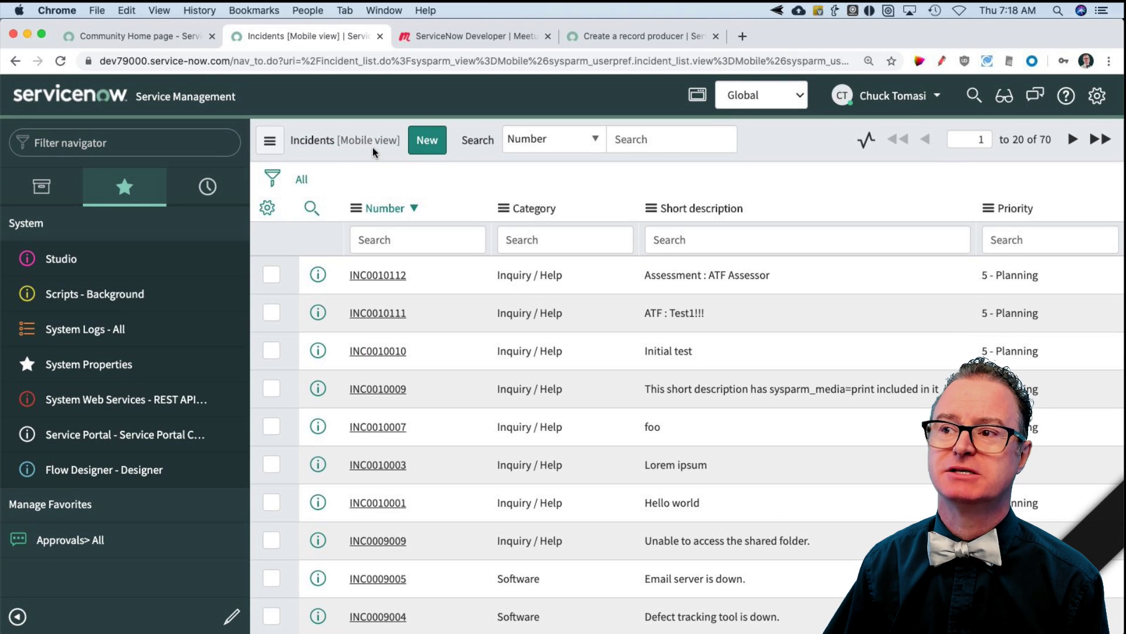
left_click(359, 154)
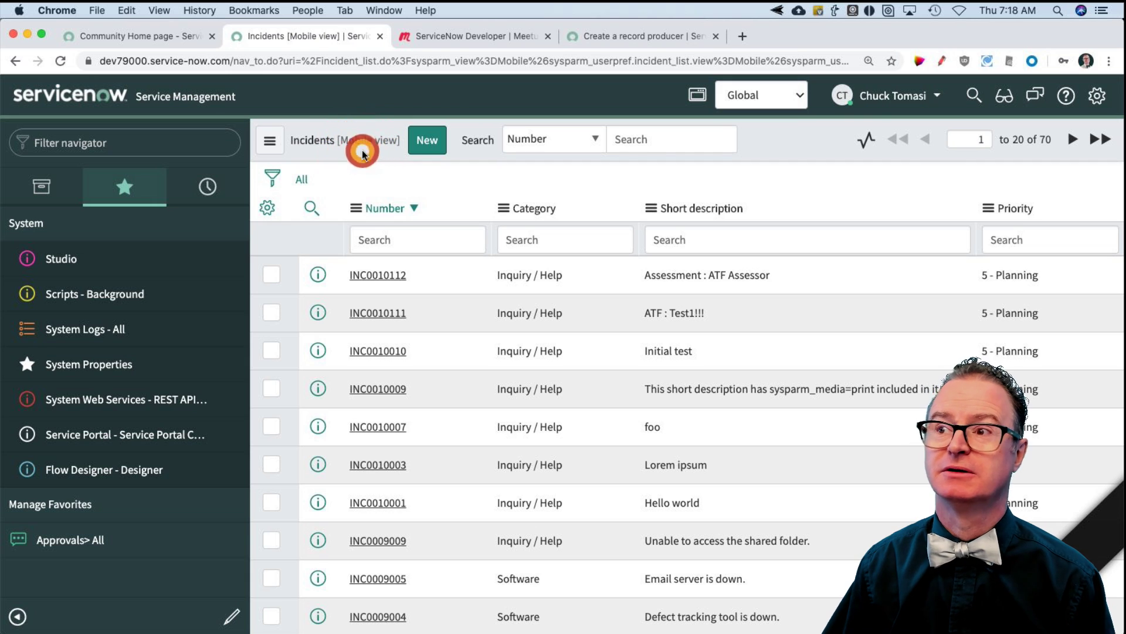
- Switch the incident list back to the Default view
left_click(270, 143)
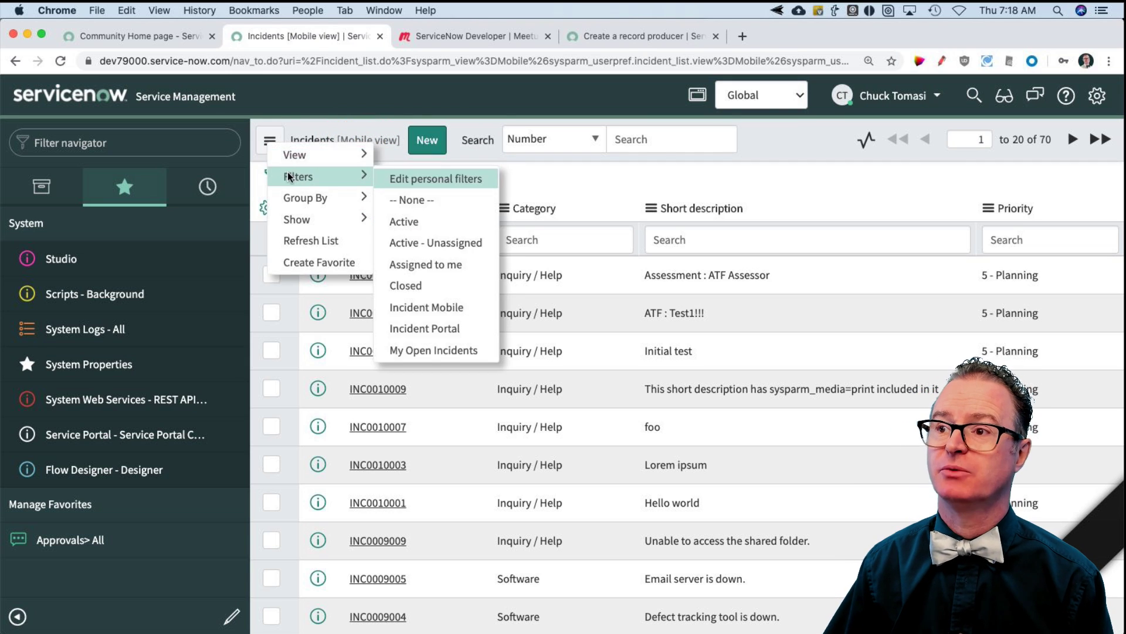
mouse_move(293, 155)
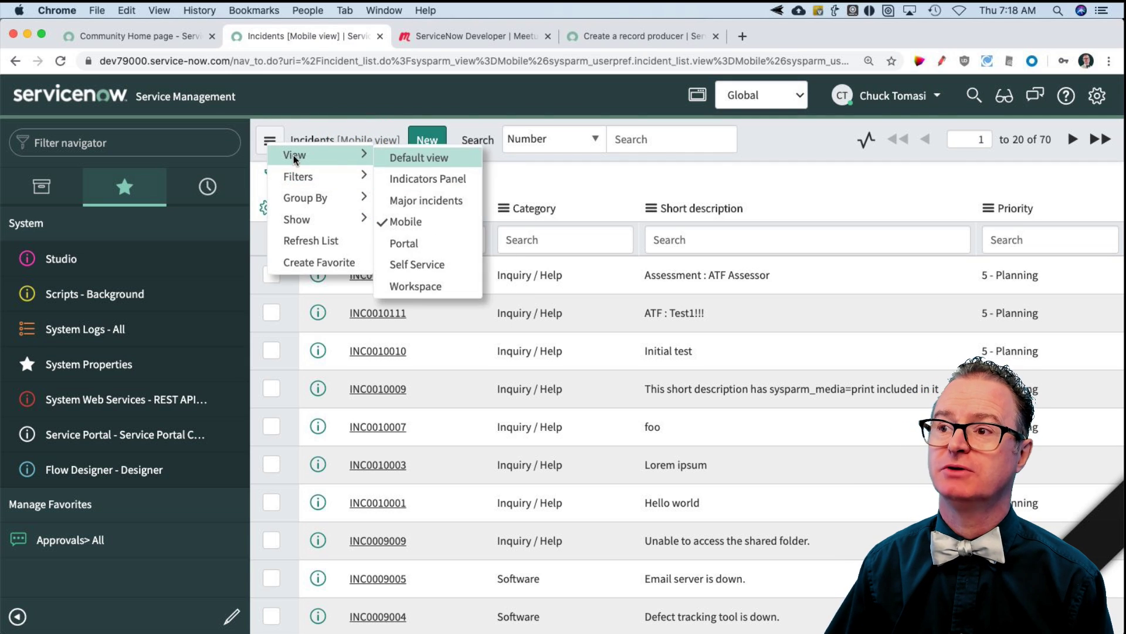
left_click(422, 161)
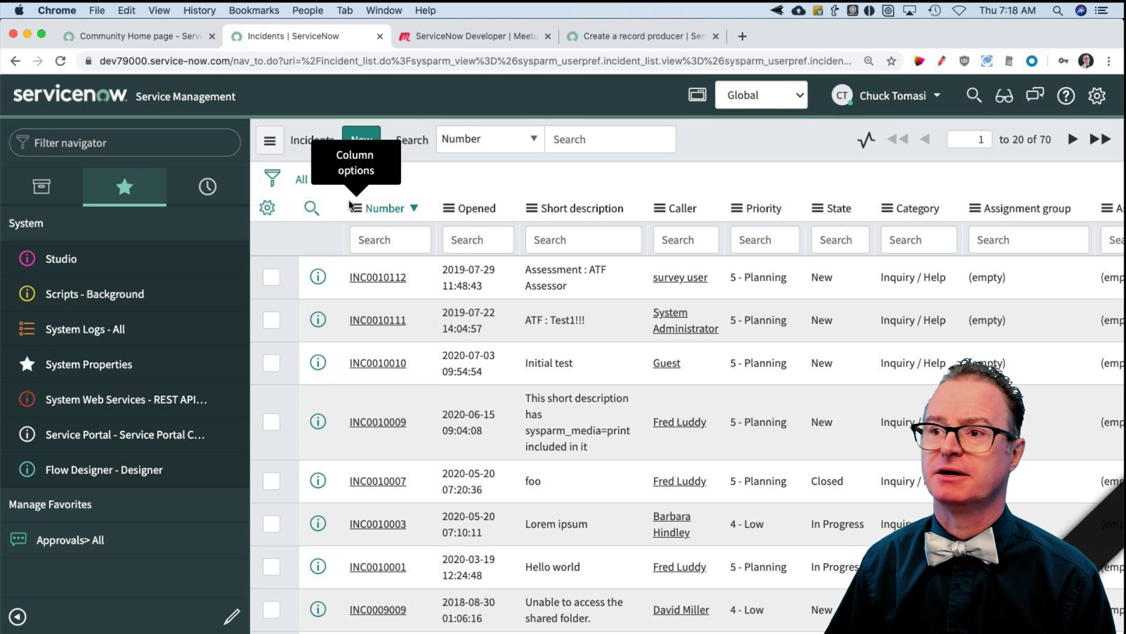
- Open the list of UI views with the navigator shortcut sys_ui_view.list and restore the normal display size
left_click(124, 143)
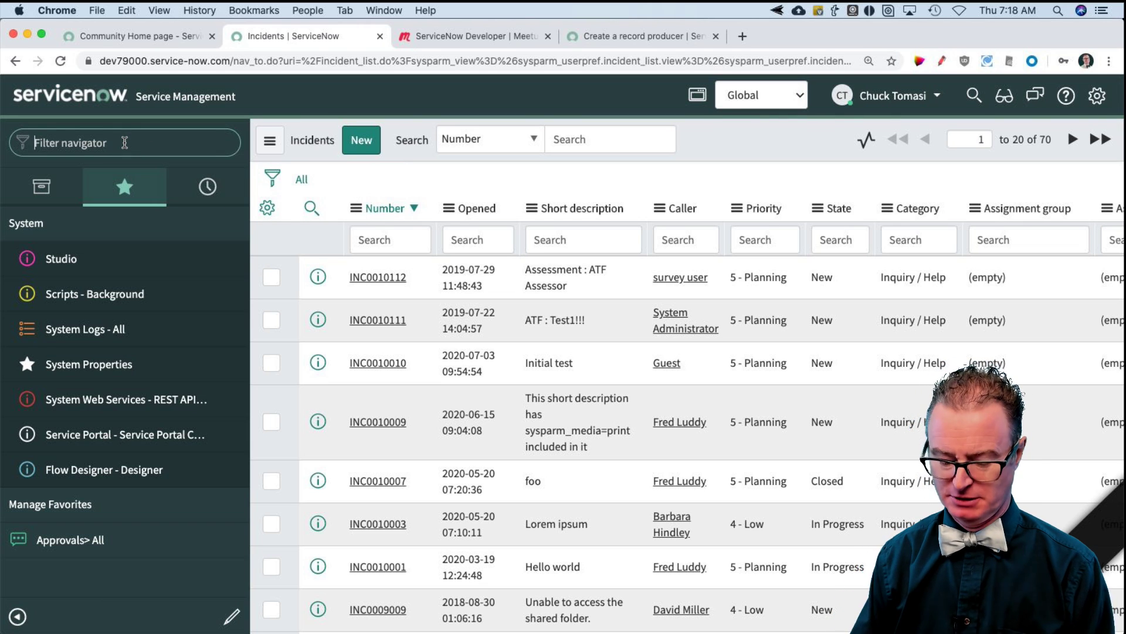
type("sys_")
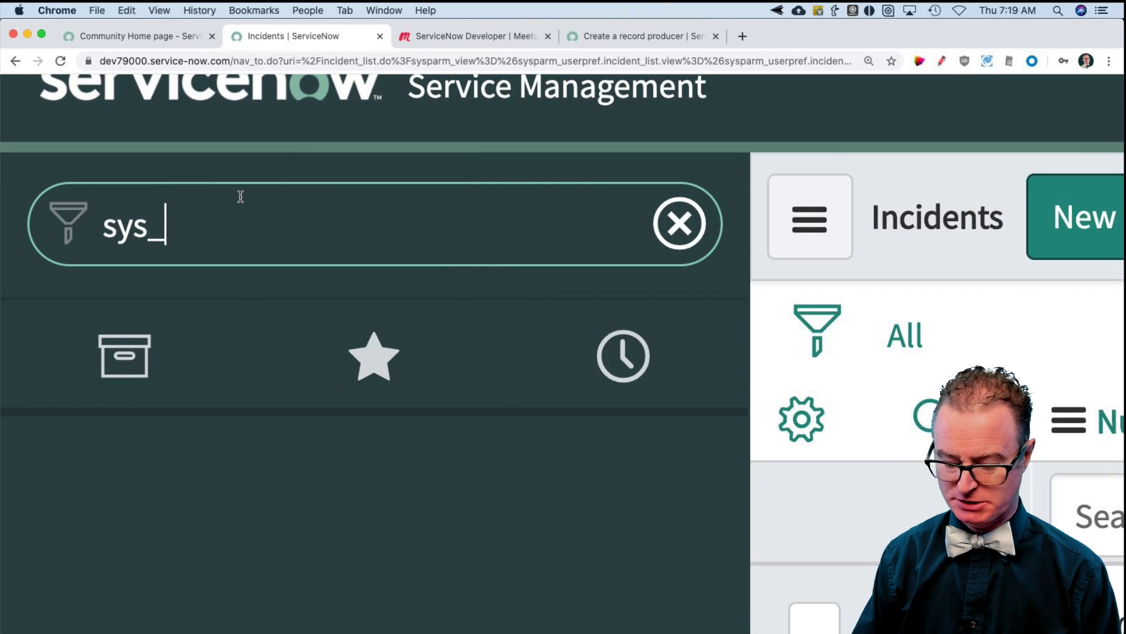
type("ui_view")
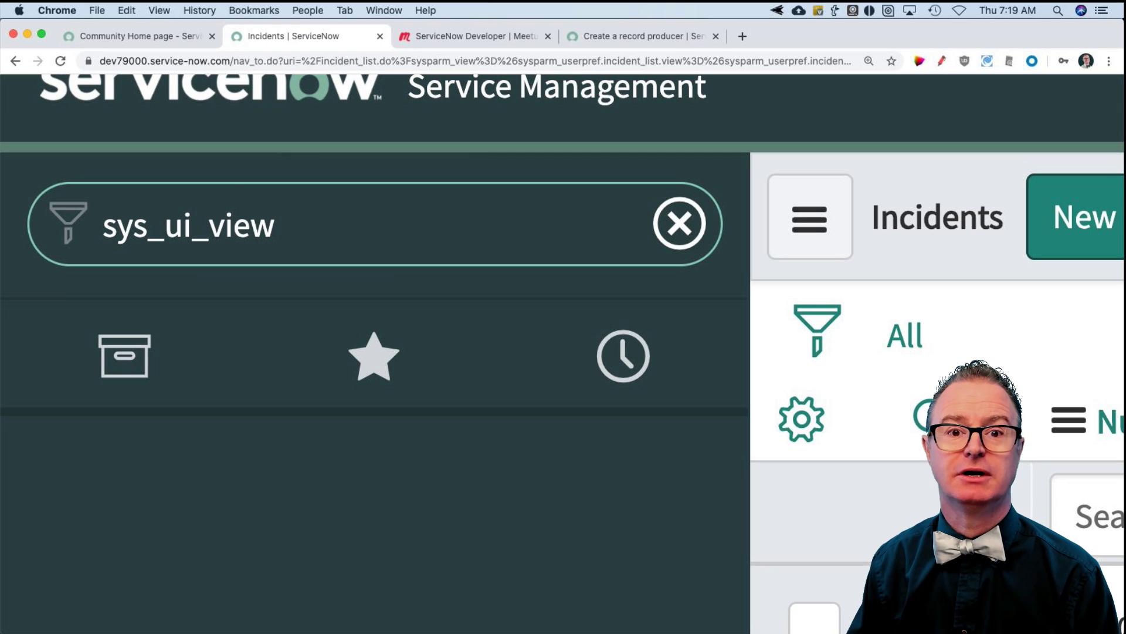
type(".list")
key("Return")
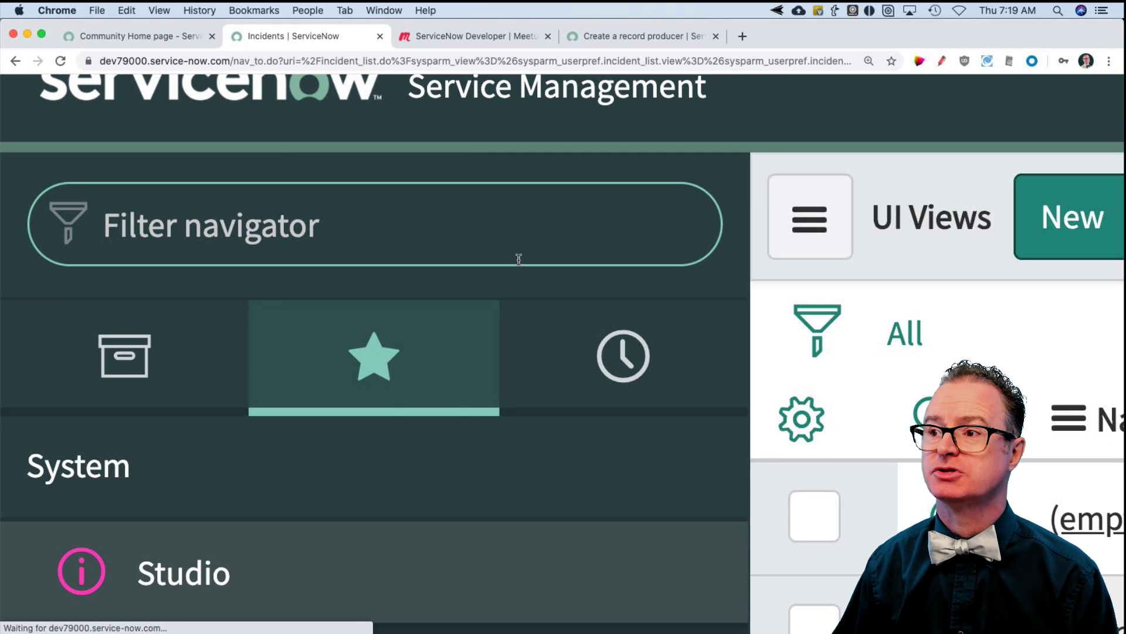
key("super+minus")
key("super+minus")
key("super+minus")
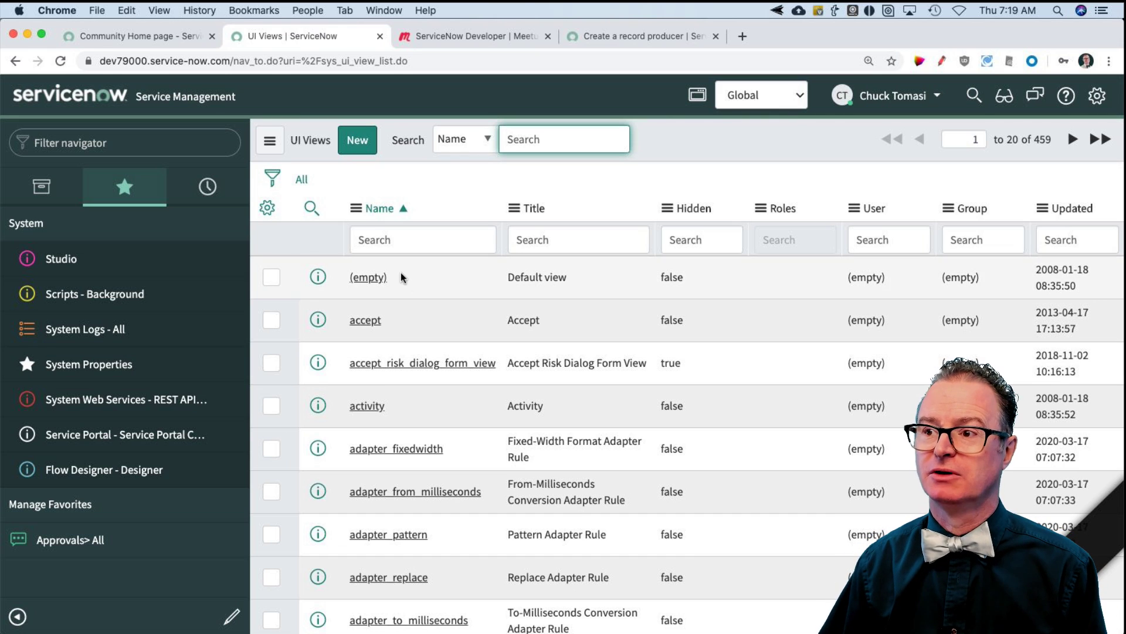
- Examine the forms, sections, lists and related lists tied to the Default view record, and return to the UI Views list
left_click(367, 279)
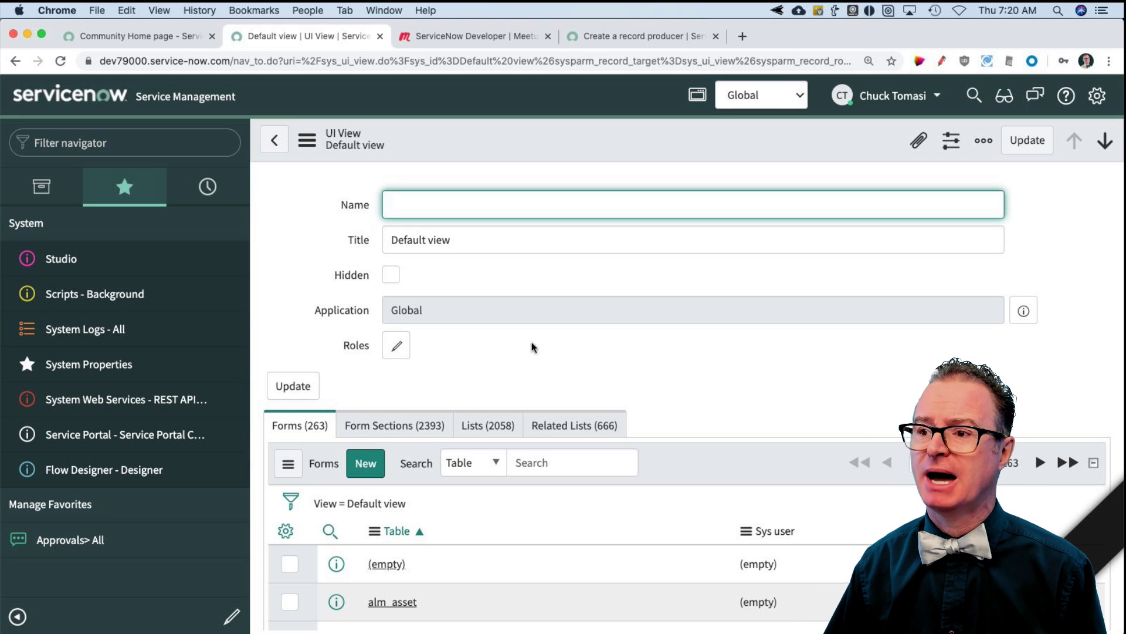
scroll(667, 359, "down", 1)
scroll(667, 359, "down", 1)
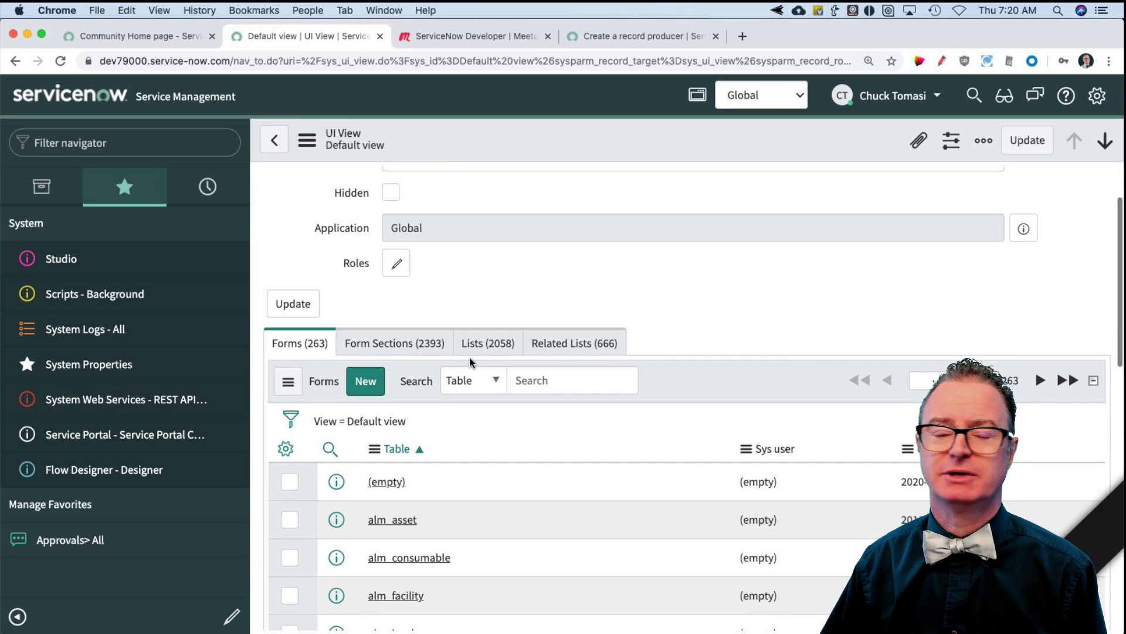
scroll(464, 360, "down", 1)
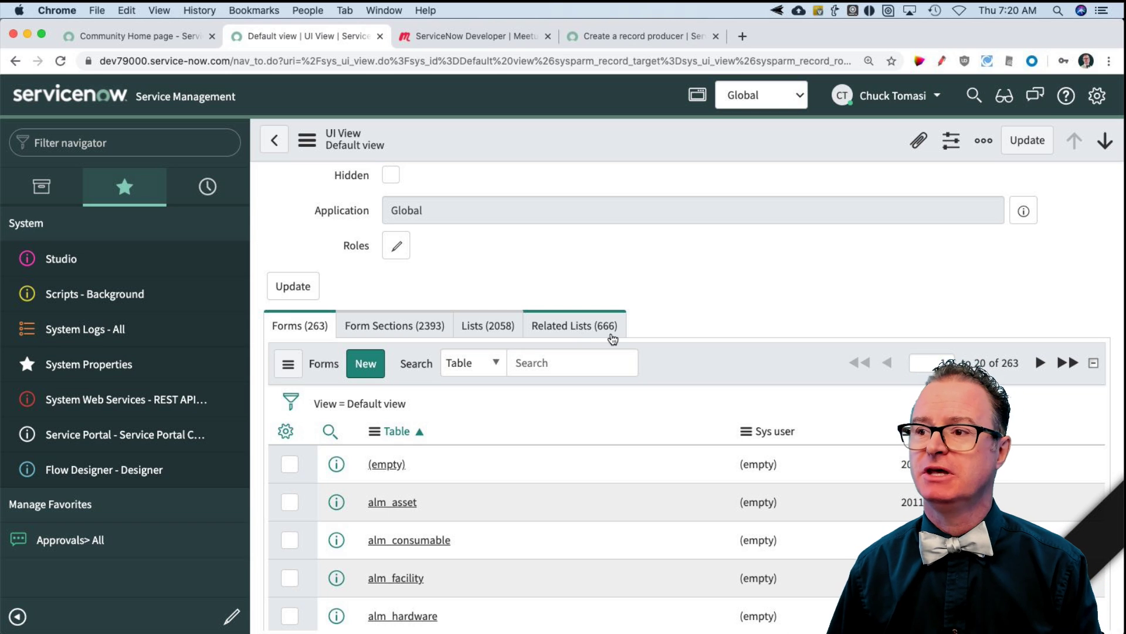
left_click(275, 139)
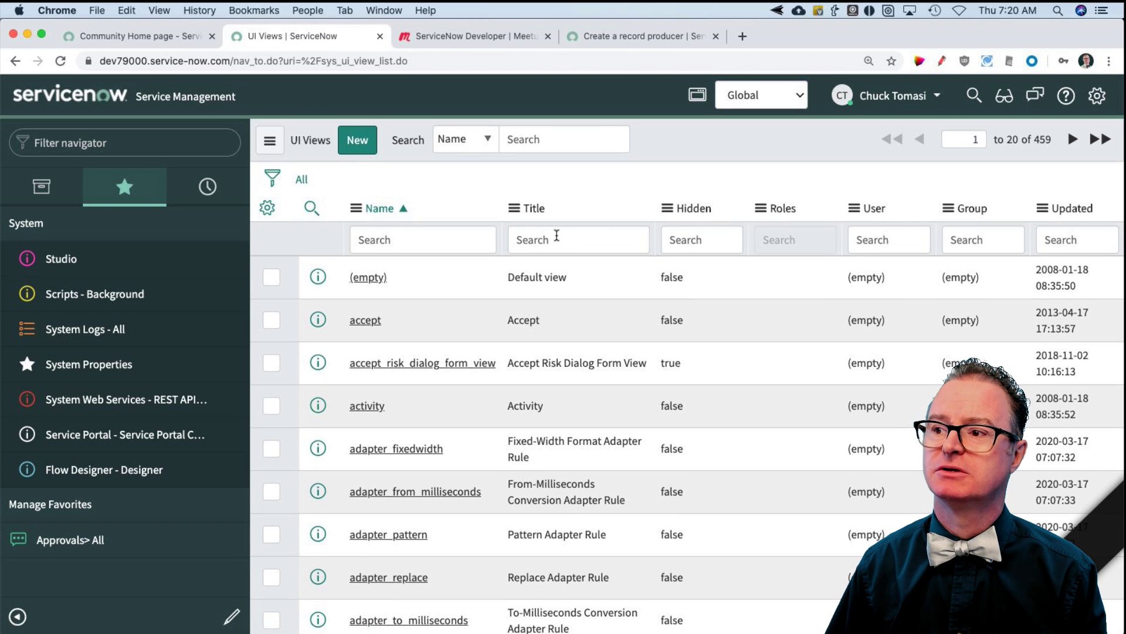
- Filter the UI Views list to titles starting with Rpt
left_click(557, 235)
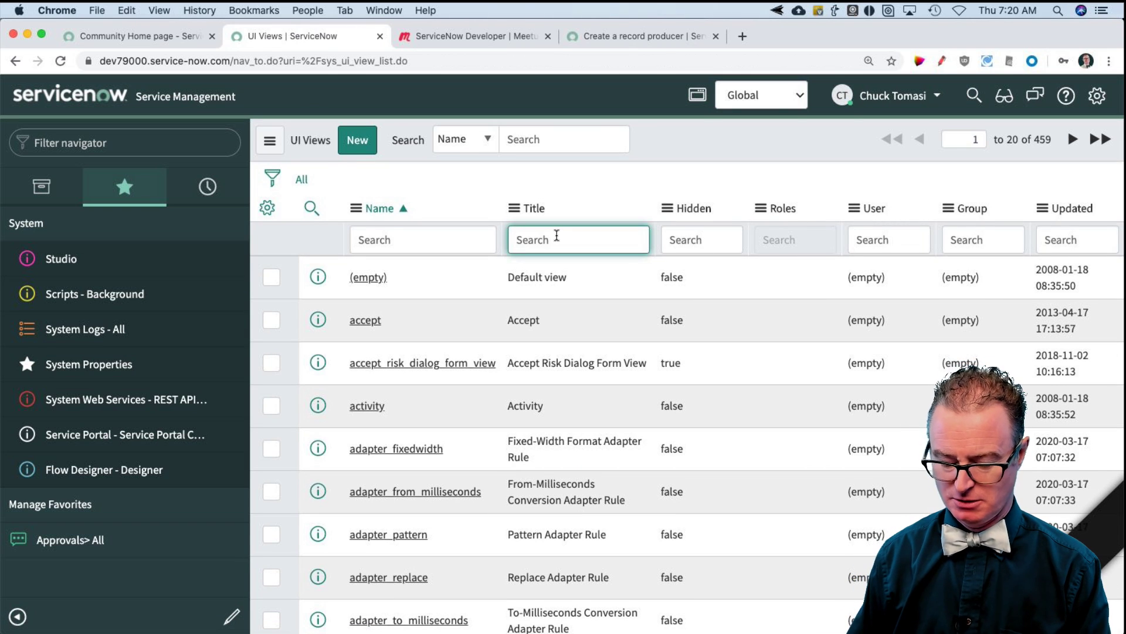
type("Rpt")
key("Return")
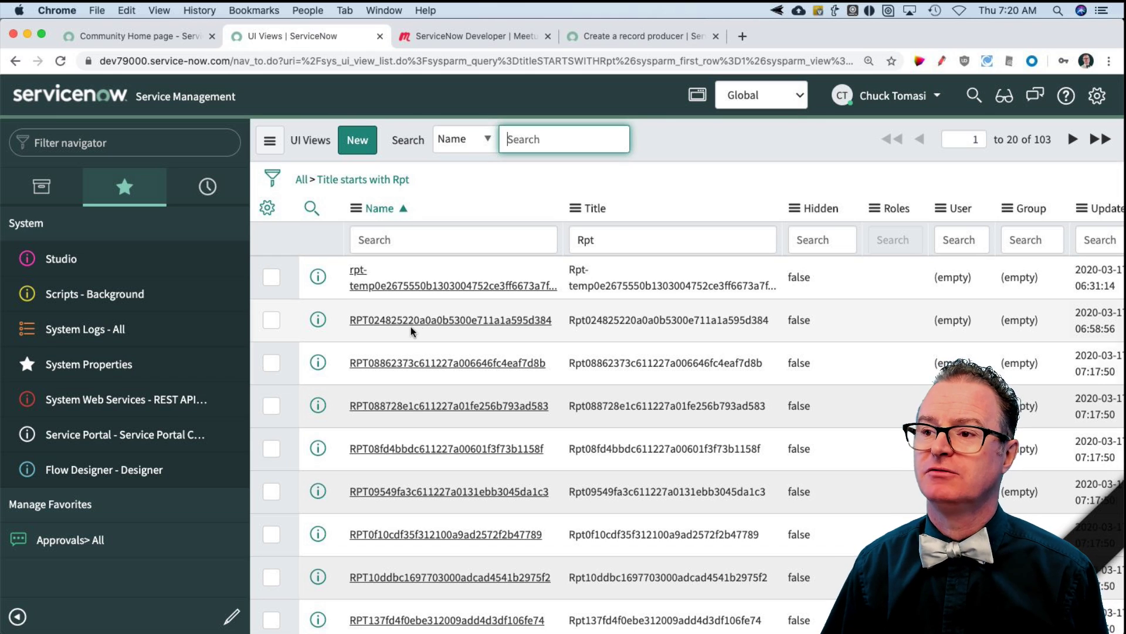
- Inspect the lists attached to the view RPT08862373c611227a006646fc4eaf7d8b, and return to the filtered UI Views list
left_click(319, 363)
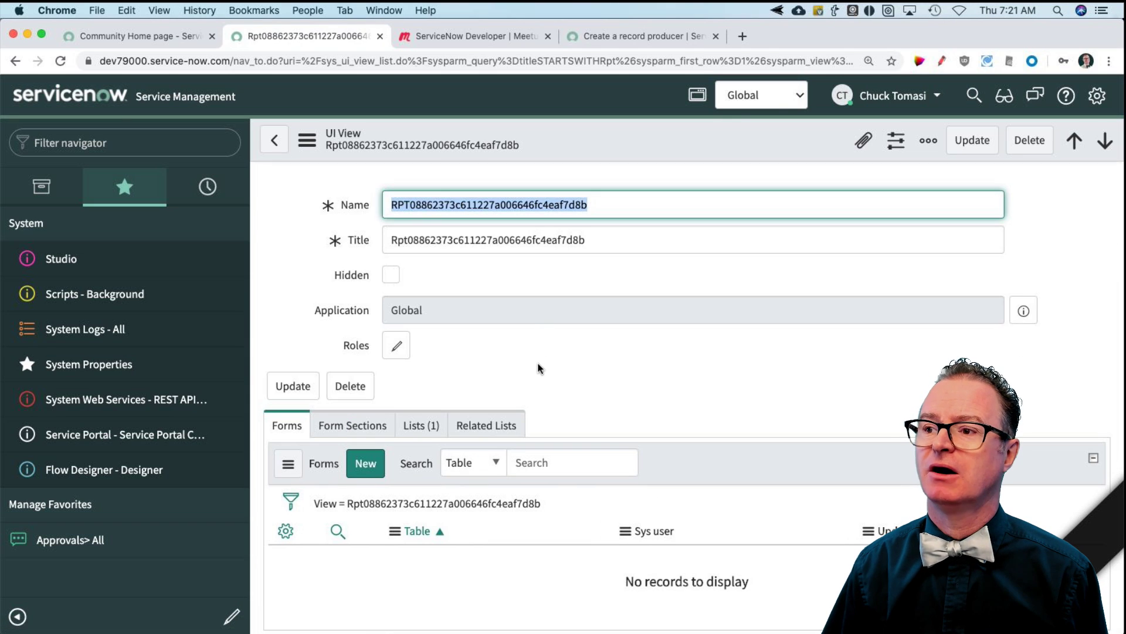
left_click(417, 425)
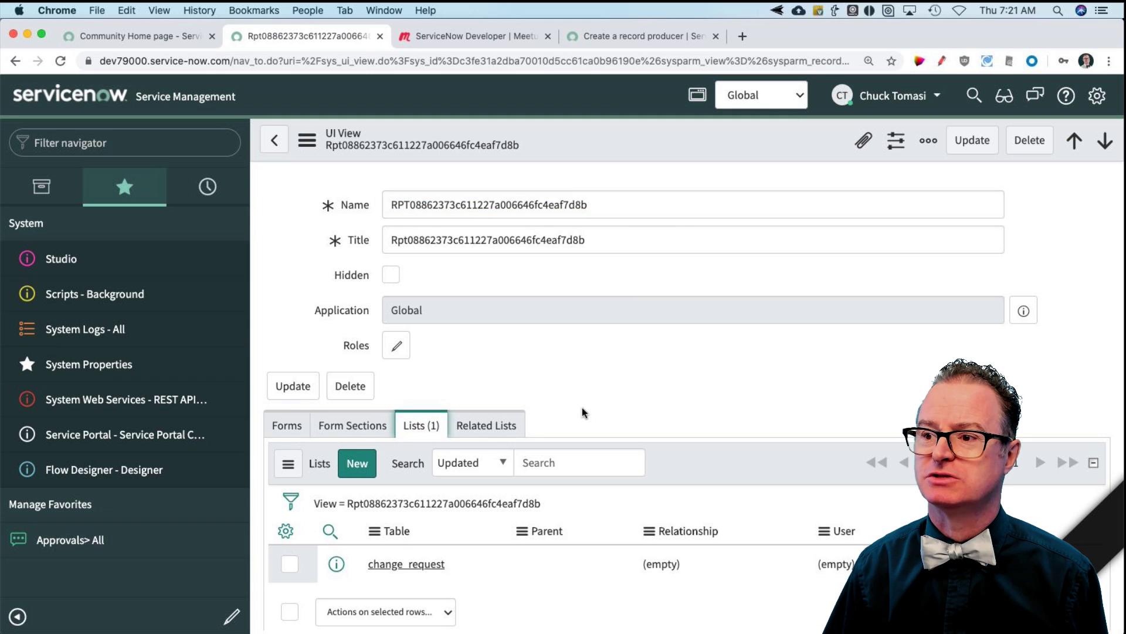
scroll(586, 409, "down", 1)
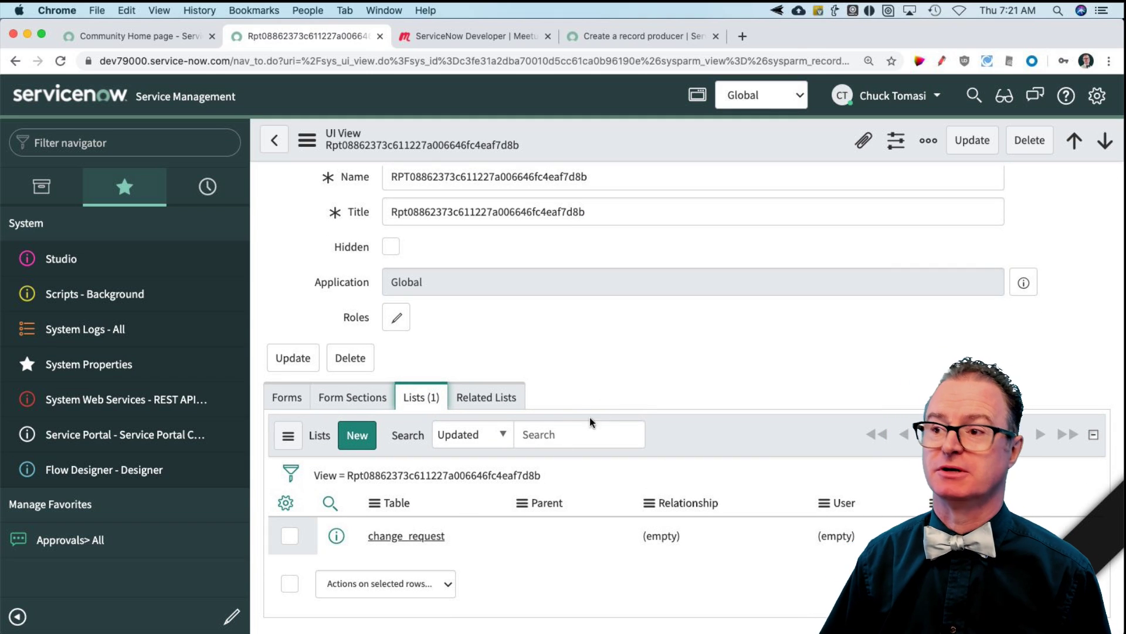
left_click(275, 141)
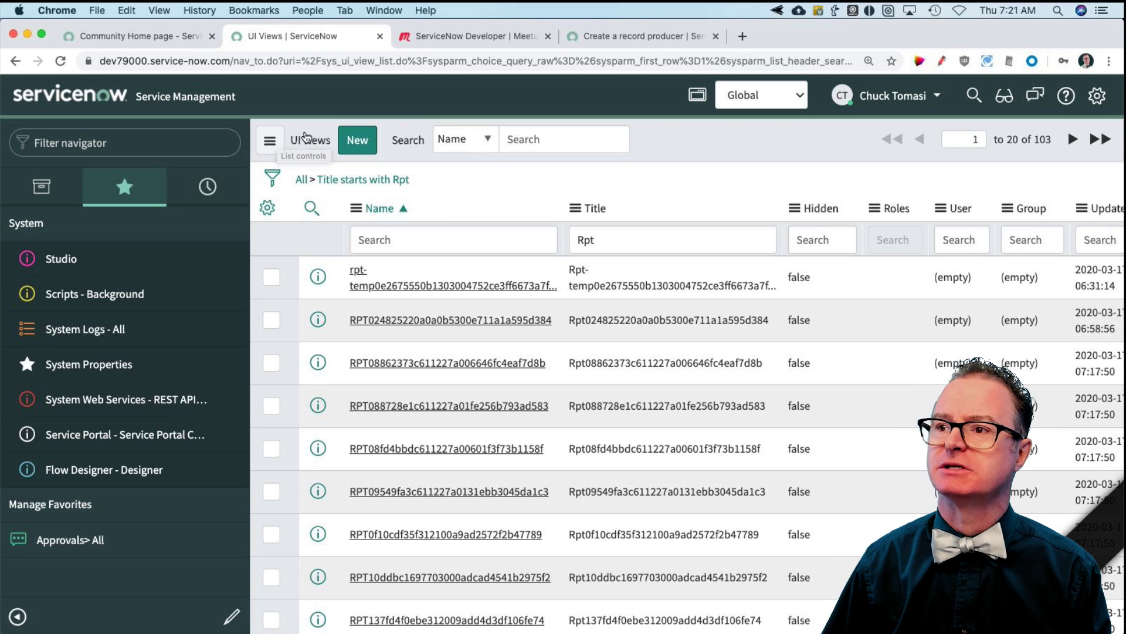
- Replace the title filter on the UI Views list with Reference
double_click(614, 240)
type("Ref")
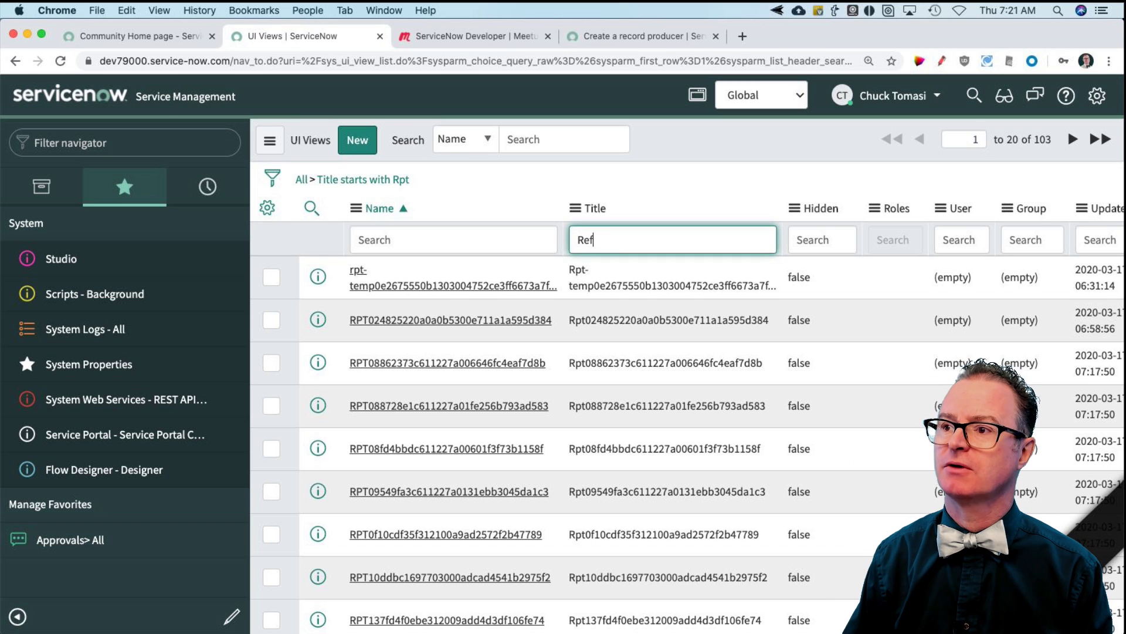
type("ernce")
key("Return")
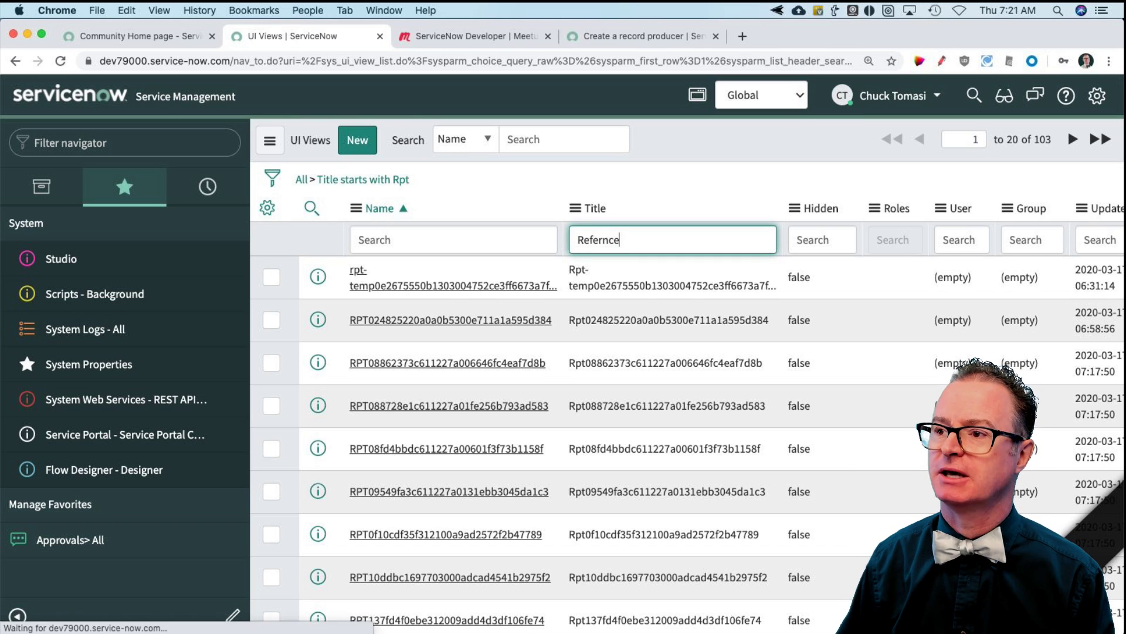
double_click(545, 243)
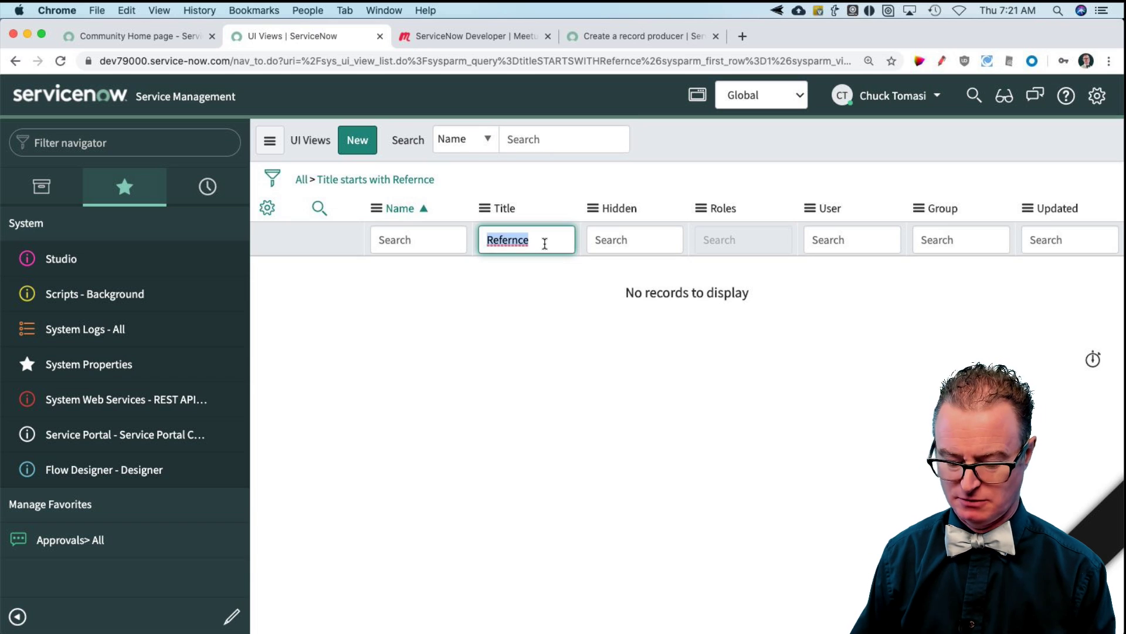
type("Reference")
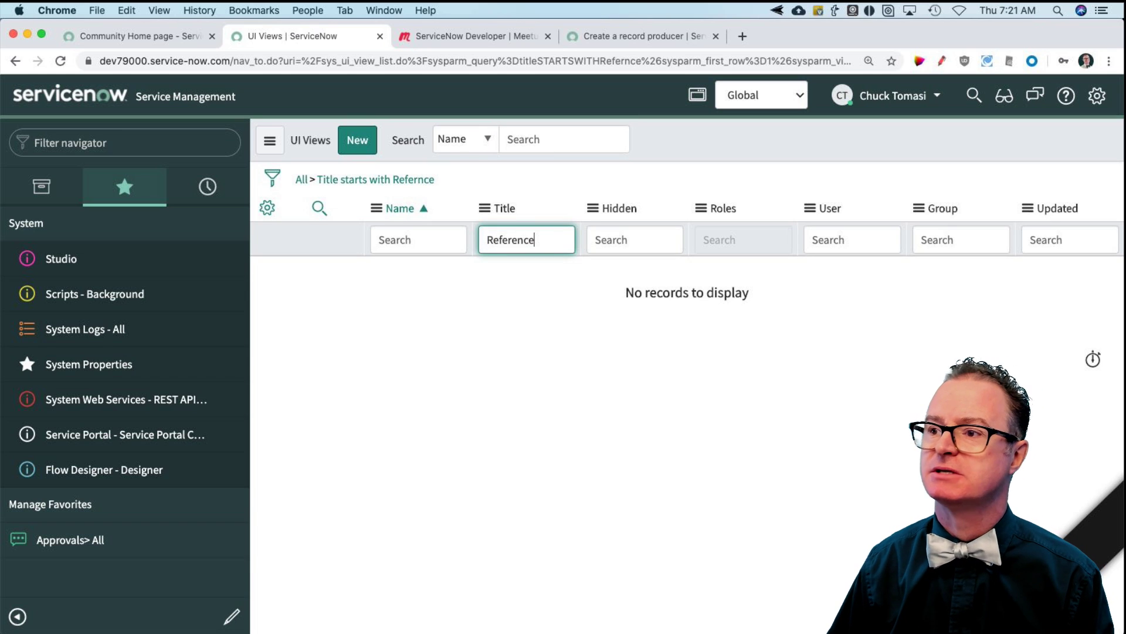
key("Return")
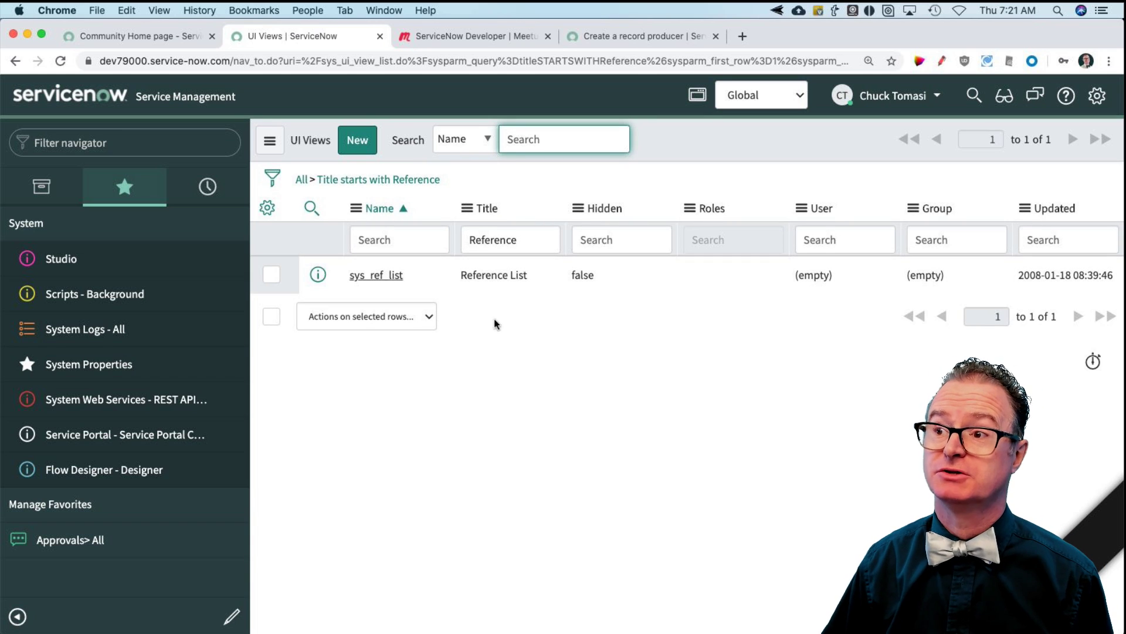
- Open the sys_ref_list view record and examine its details and associated lists
left_click(387, 278)
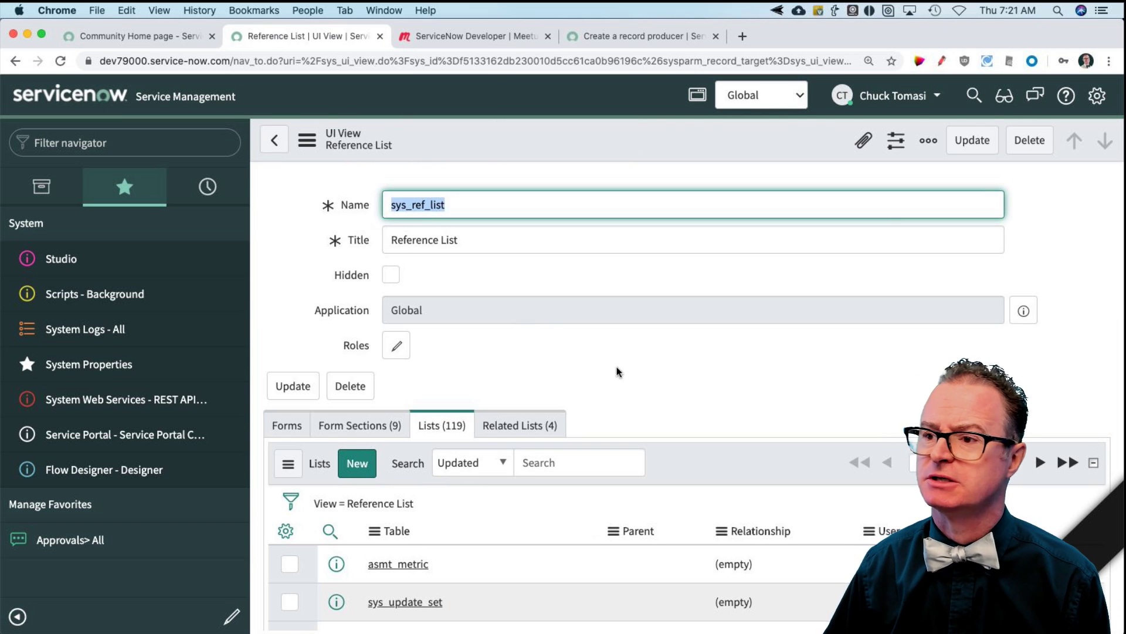
scroll(649, 386, "down", 2)
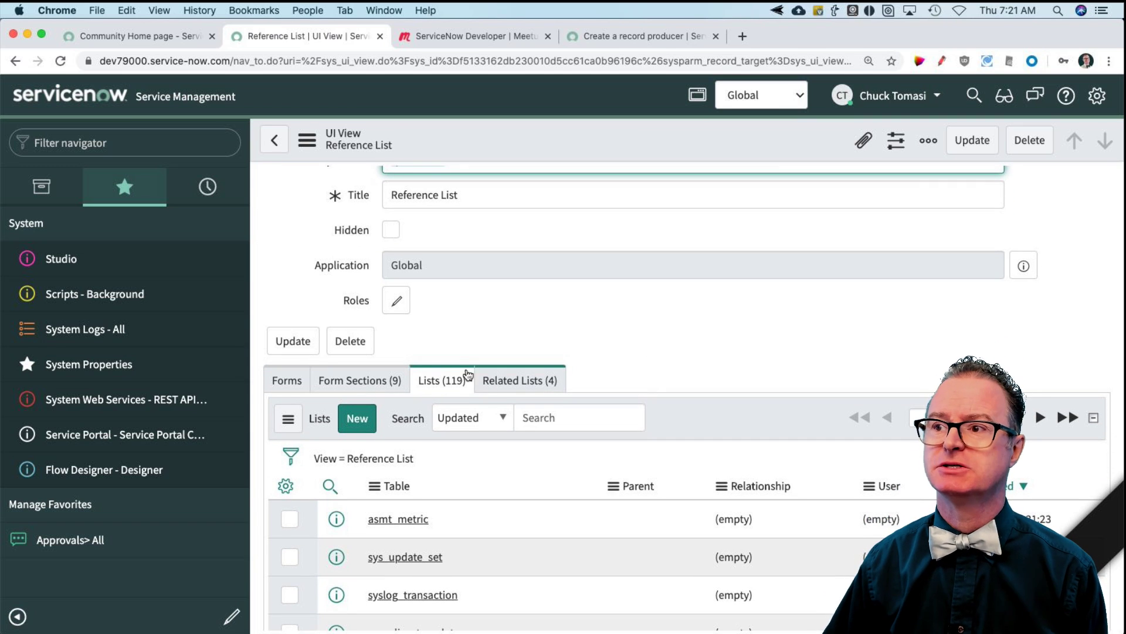
scroll(574, 266, "up", 1)
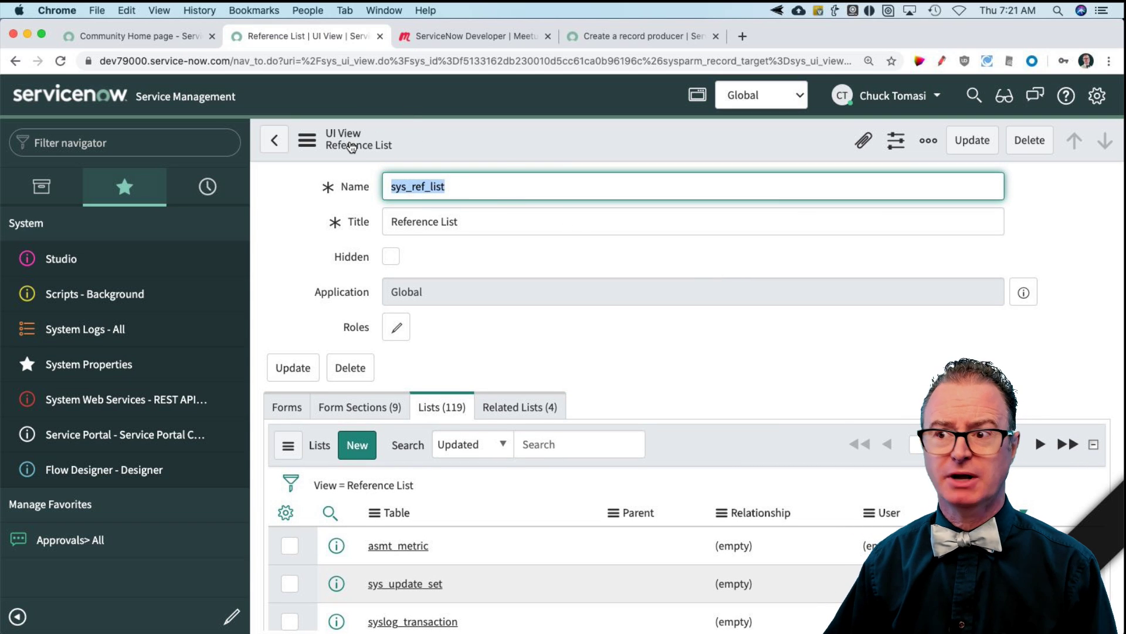
- Open the most recently created record from the favorite list of all approvals
left_click(86, 543)
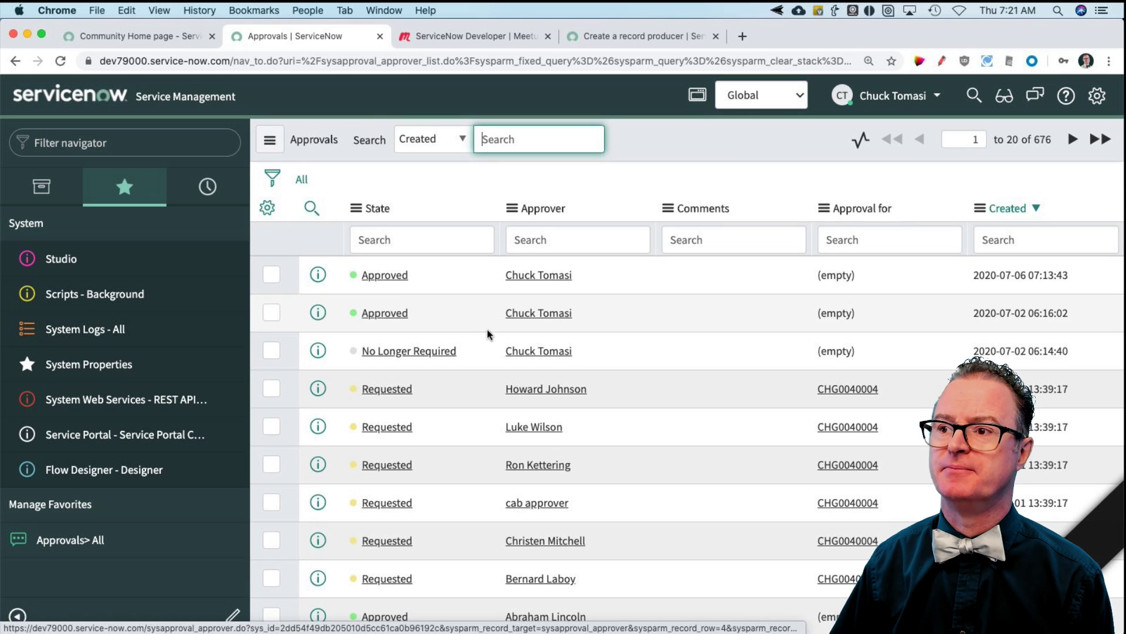
left_click(402, 281)
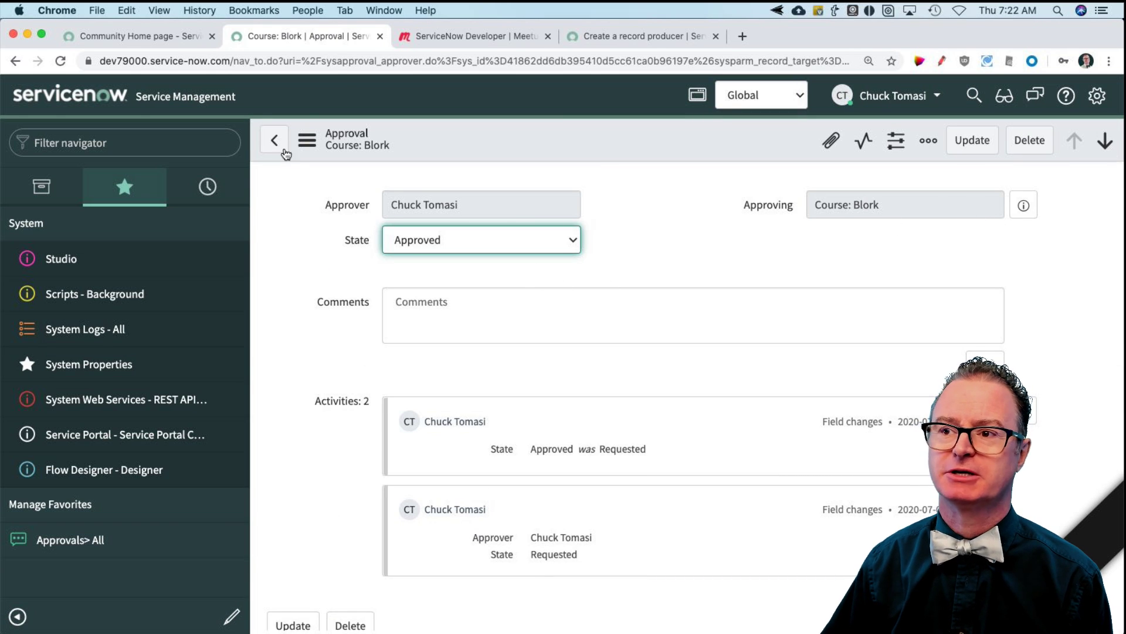
- Return to the Incidents list through the navigation history and open incident INC0010112
left_click(207, 187)
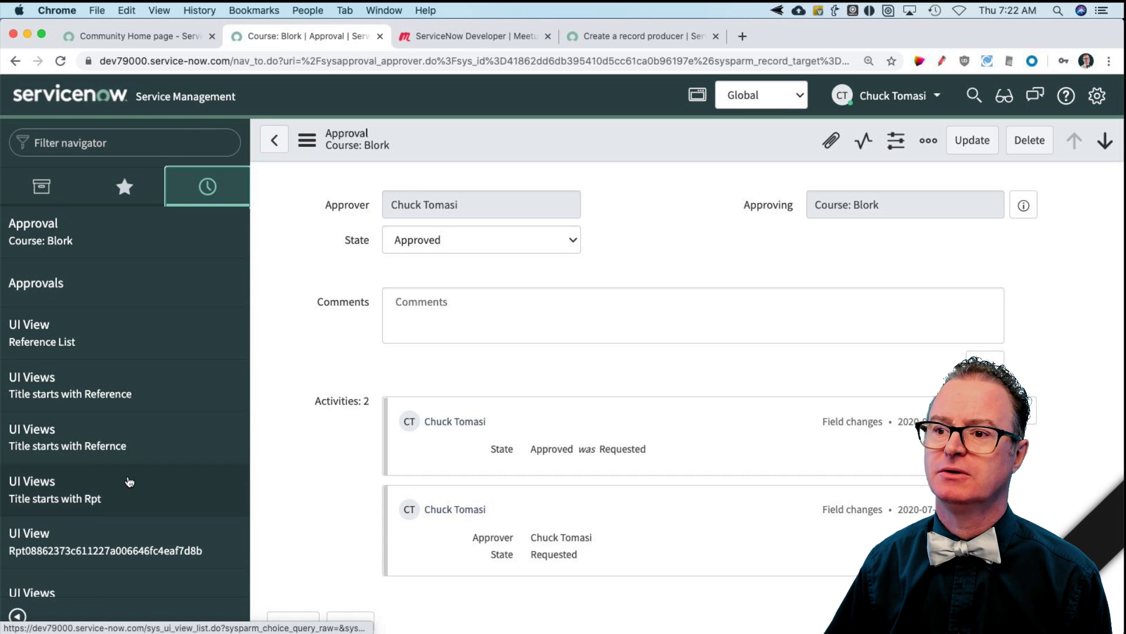
scroll(129, 481, "down", 2)
scroll(129, 481, "down", 2)
left_click(61, 427)
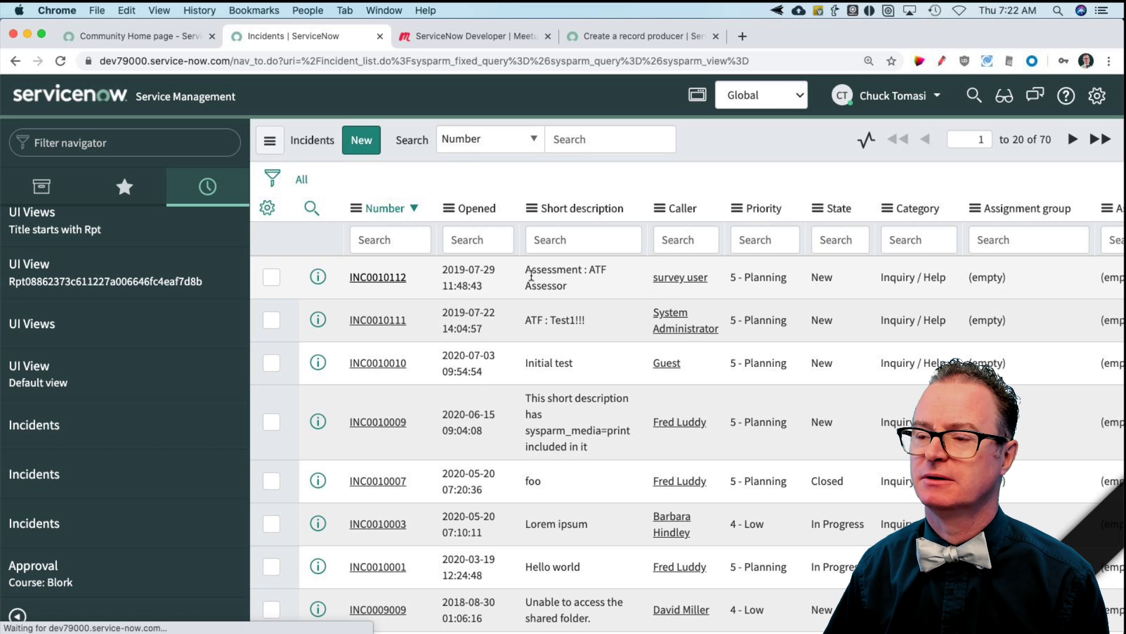
left_click(513, 281)
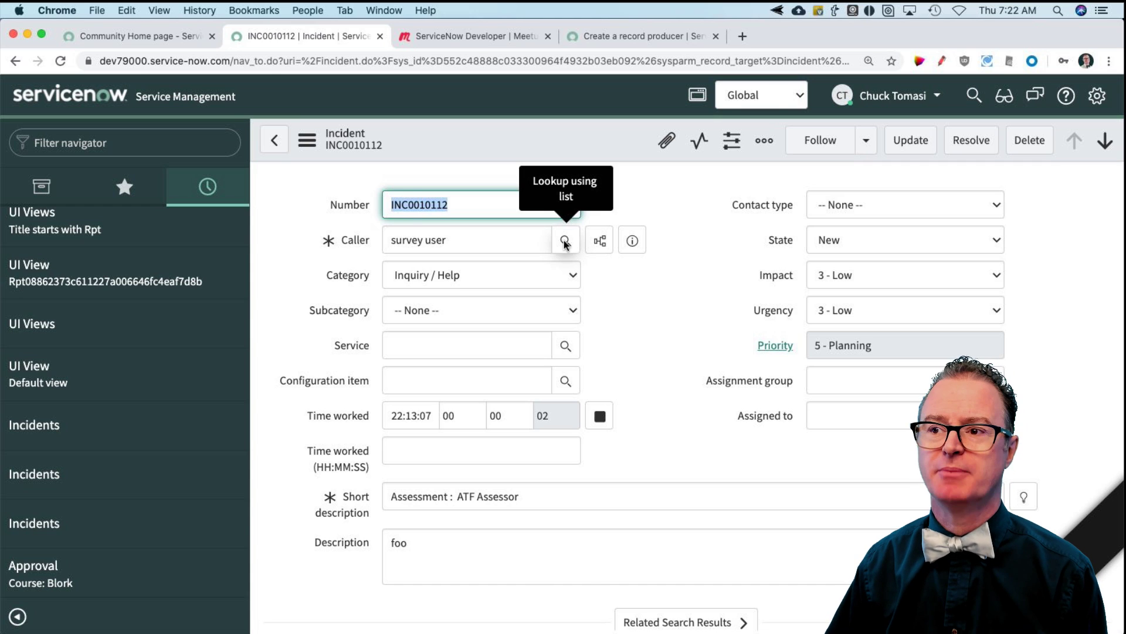
- Look up the Caller field's reference list and widen its window to examine the user columns
left_click(566, 243)
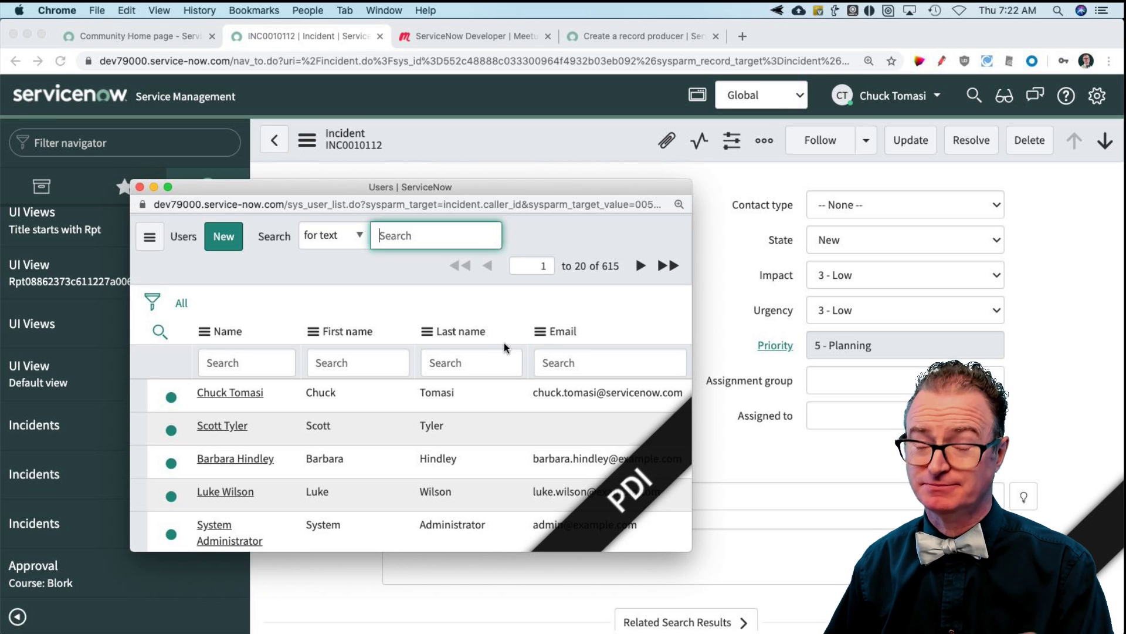
scroll(508, 346, "right", 1)
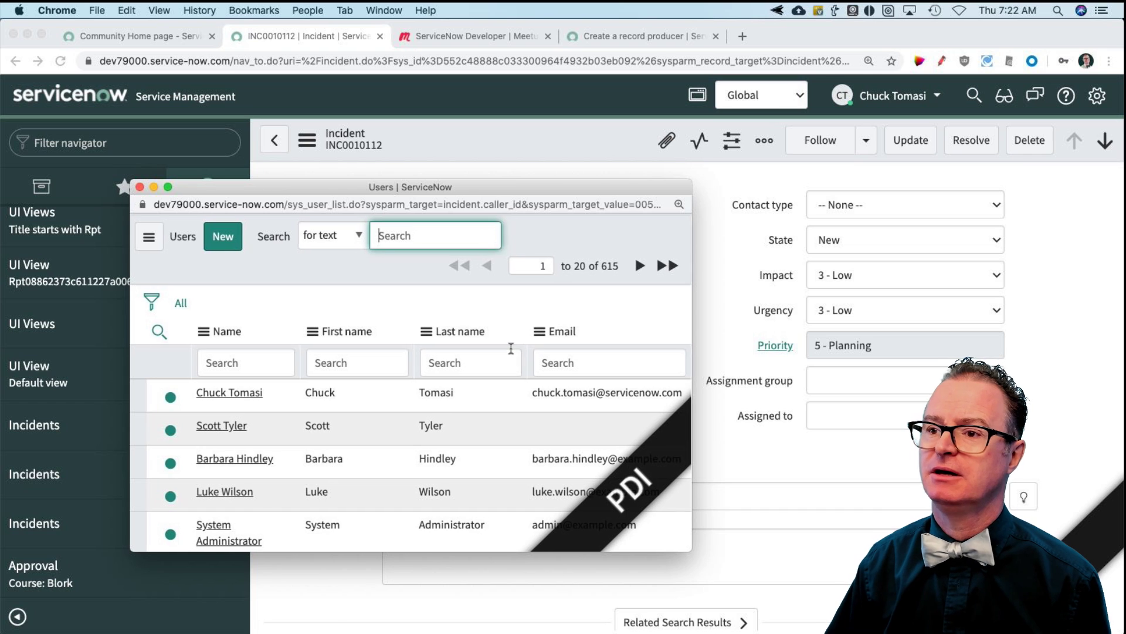
scroll(410, 345, "left", 1)
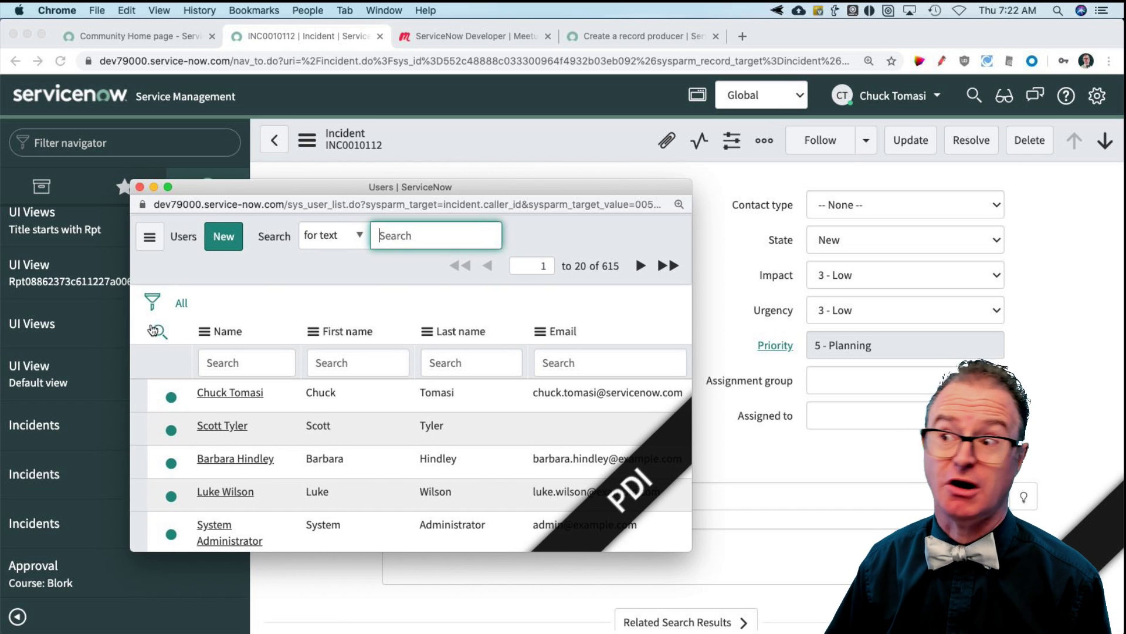
left_click_drag(691, 550, 1007, 566)
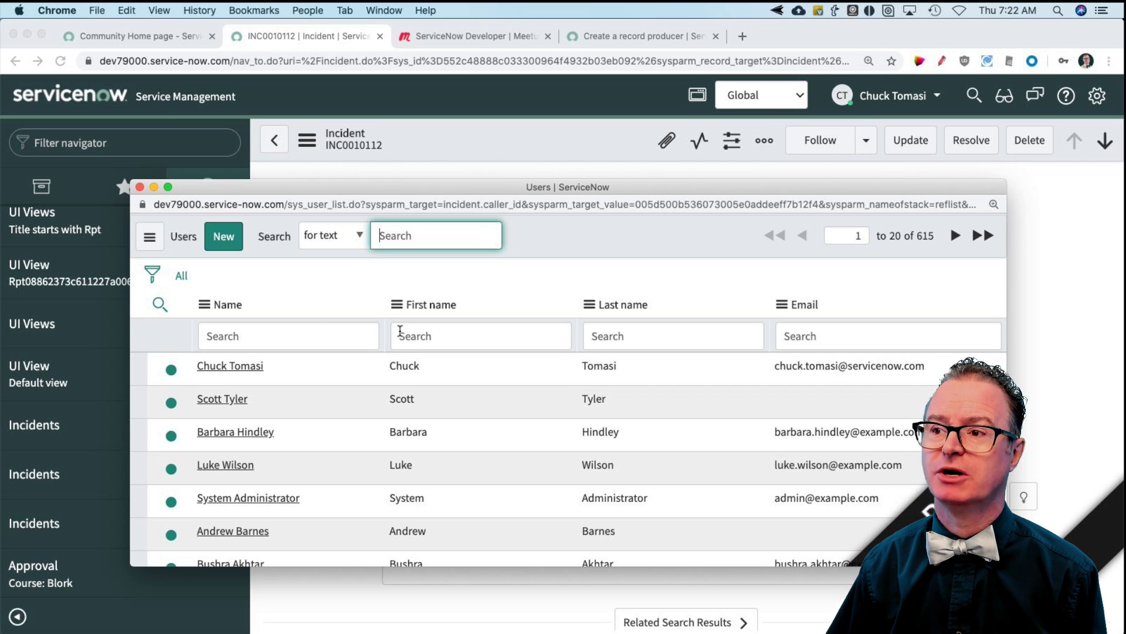
- Open the list layout configuration of the Caller field's user list, inspect the sys_ref_list view parameter in its address, and close the window
left_click(395, 305)
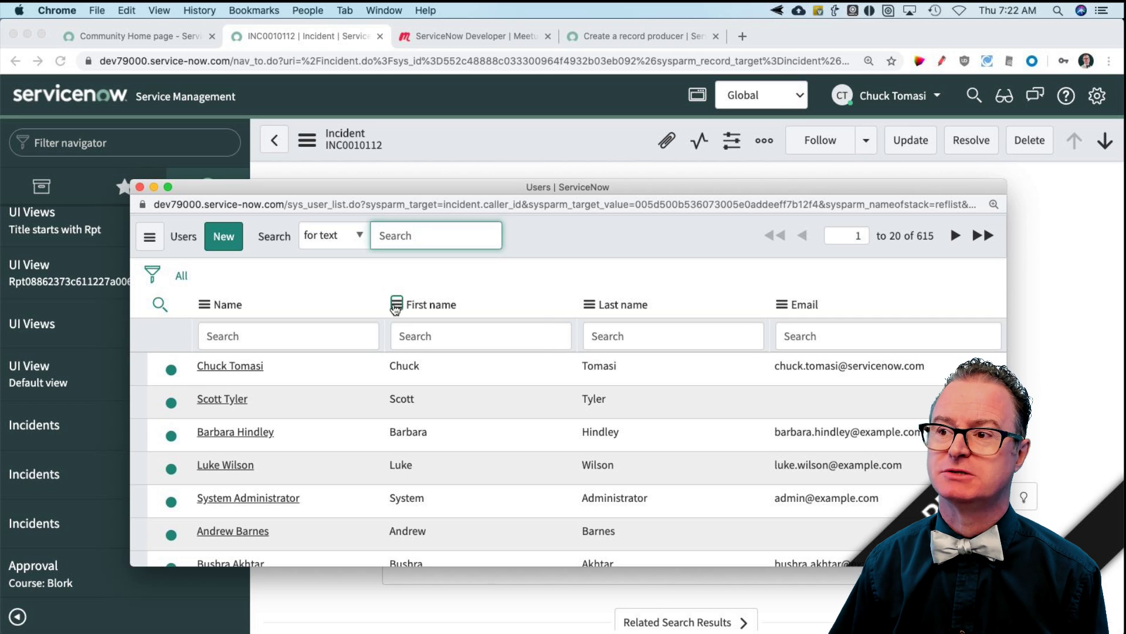
mouse_move(471, 366)
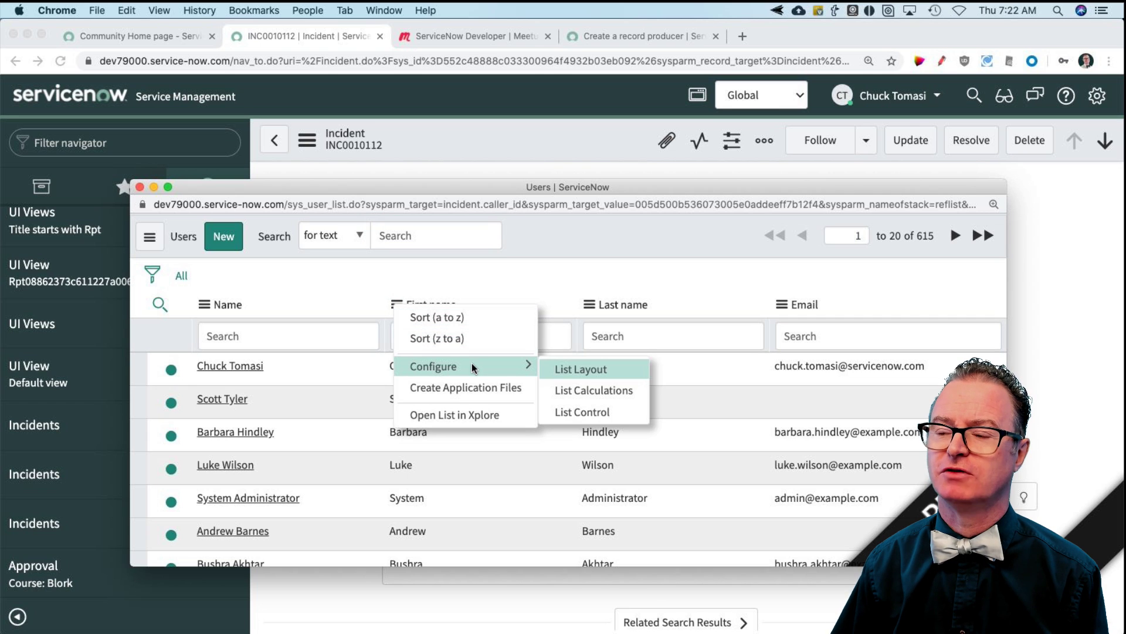
left_click(571, 371)
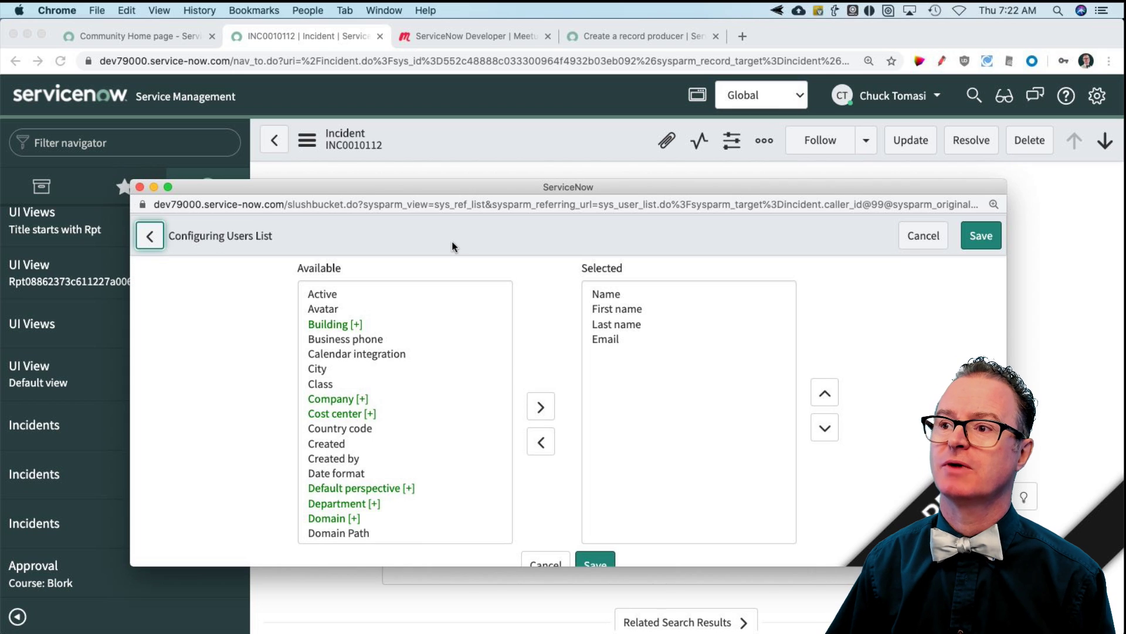
left_click(440, 211)
left_click(408, 205)
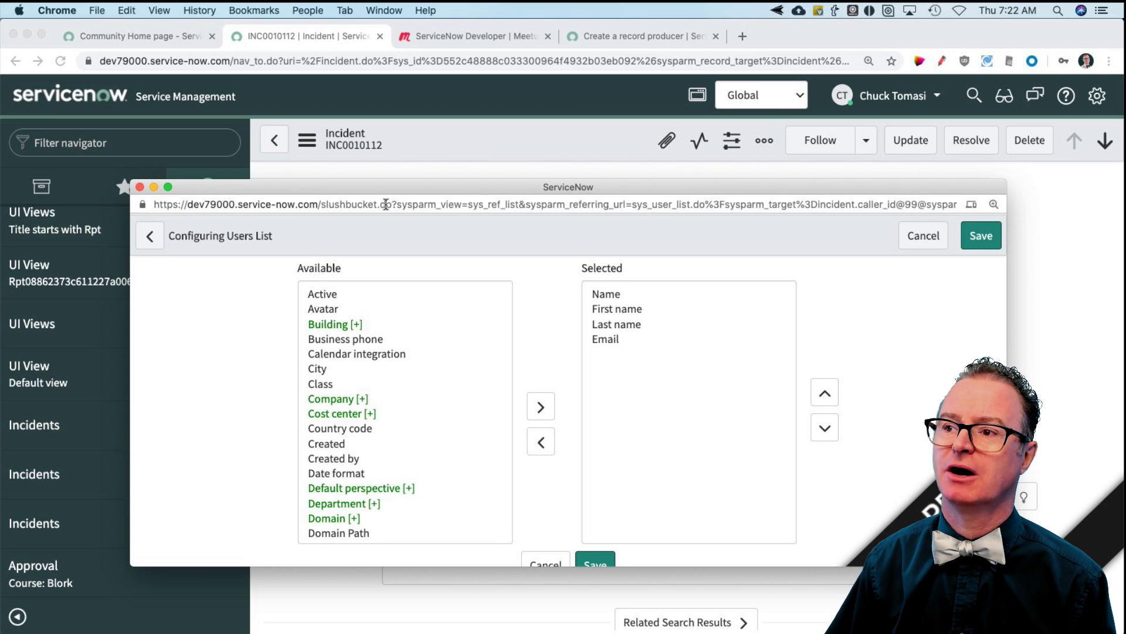
key("super+equal")
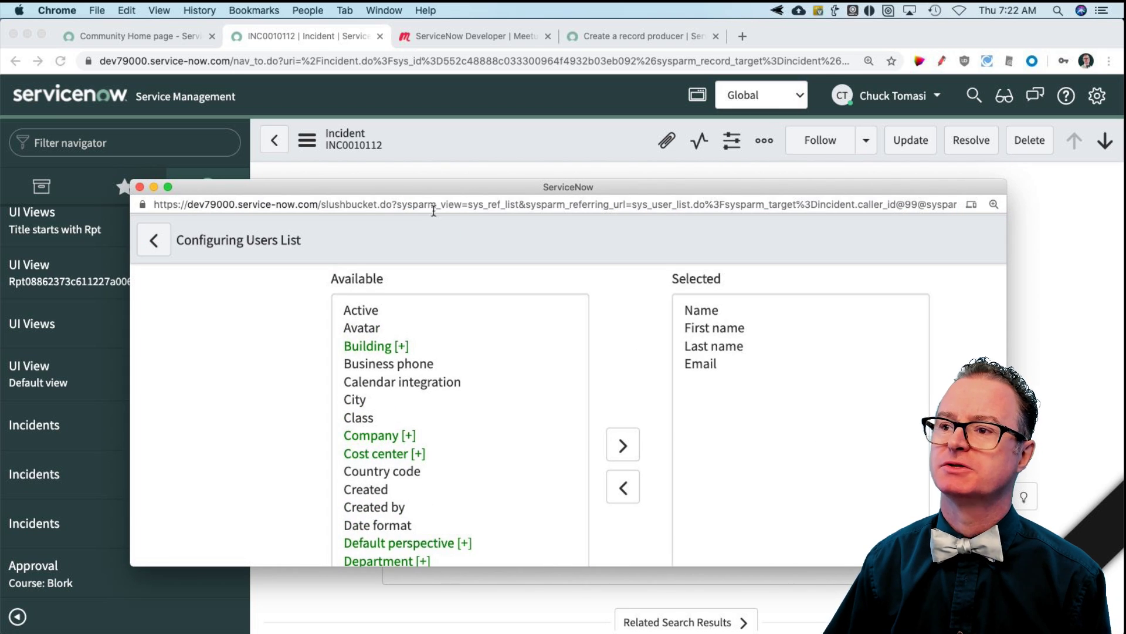
left_click_drag(415, 204, 548, 206)
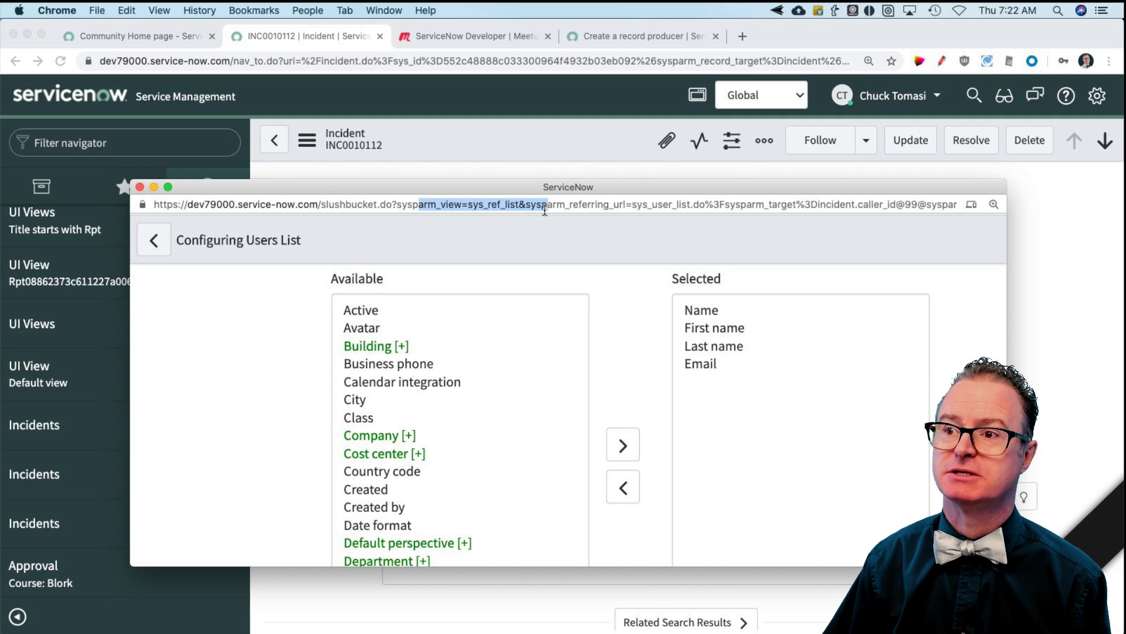
left_click(139, 187)
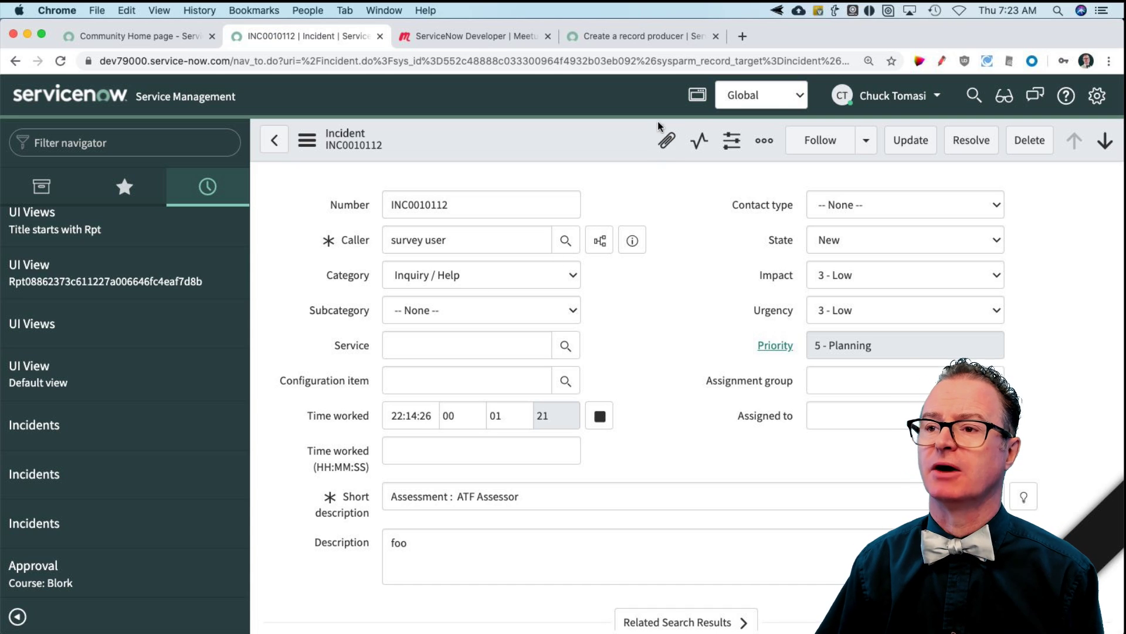
left_click(114, 144)
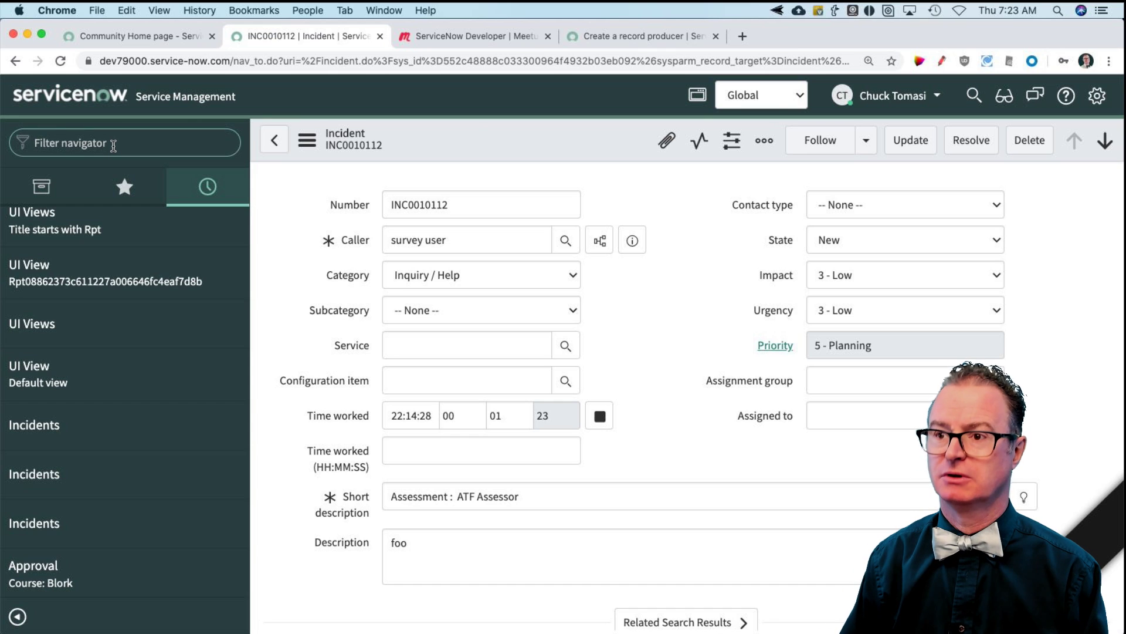
type("table")
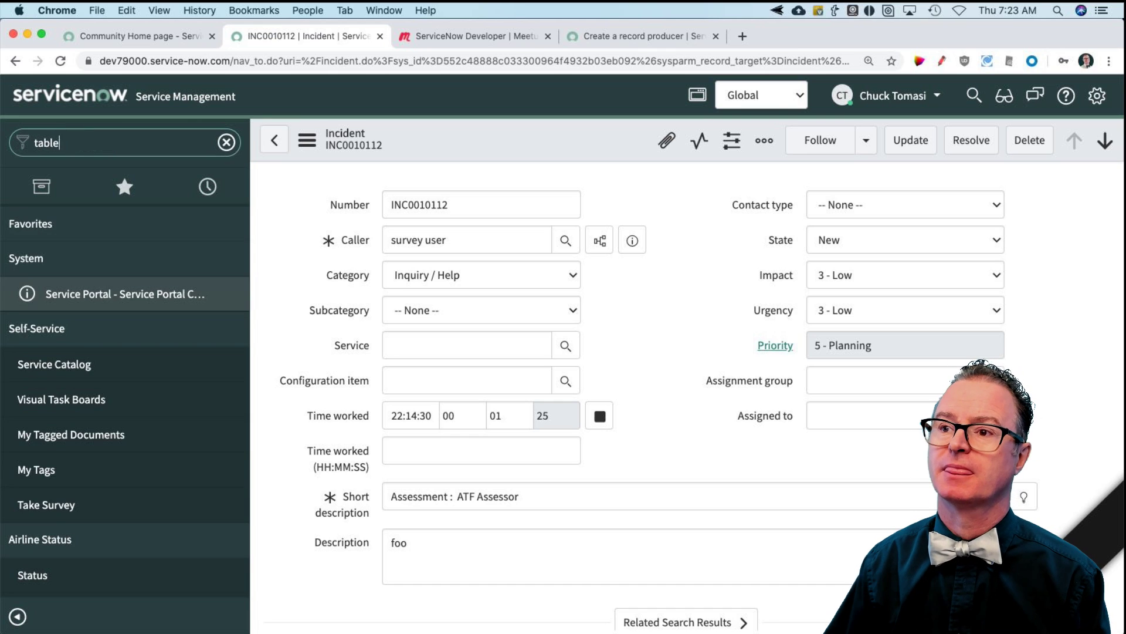
type("s")
scroll(227, 493, "down", 1)
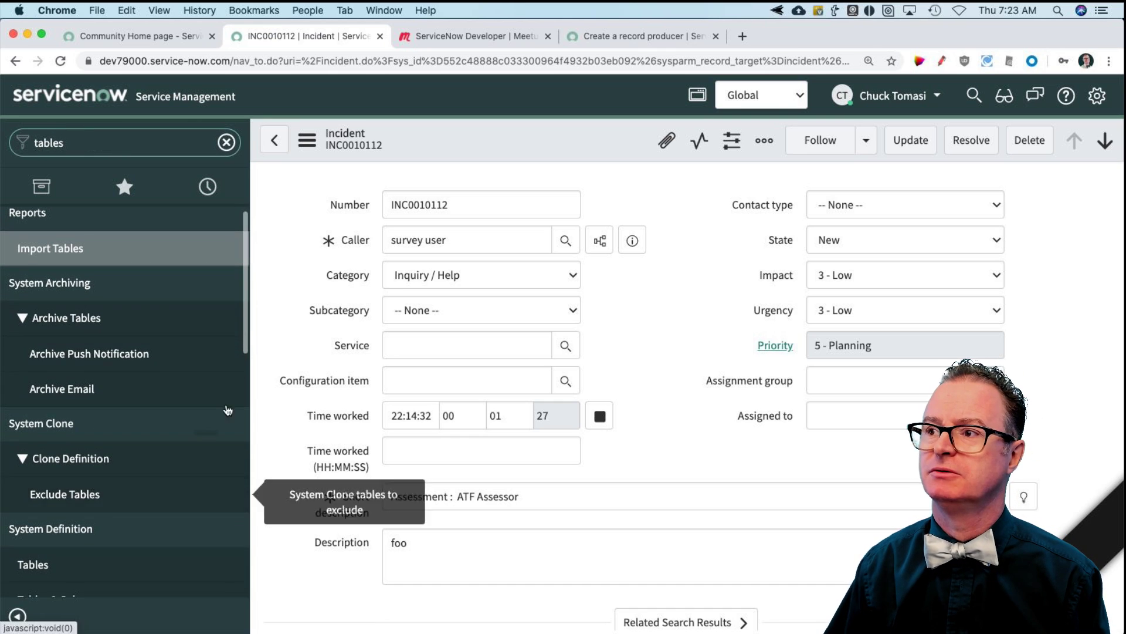
- Switch the application scope to CLS323 and open that application in Studio
left_click(760, 96)
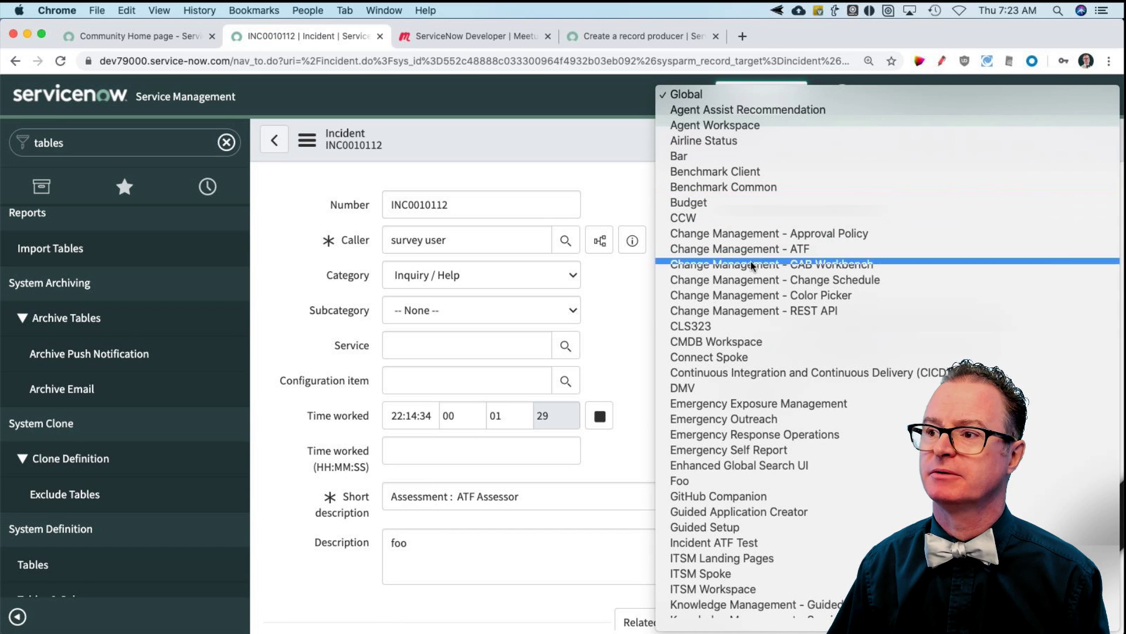
left_click(692, 326)
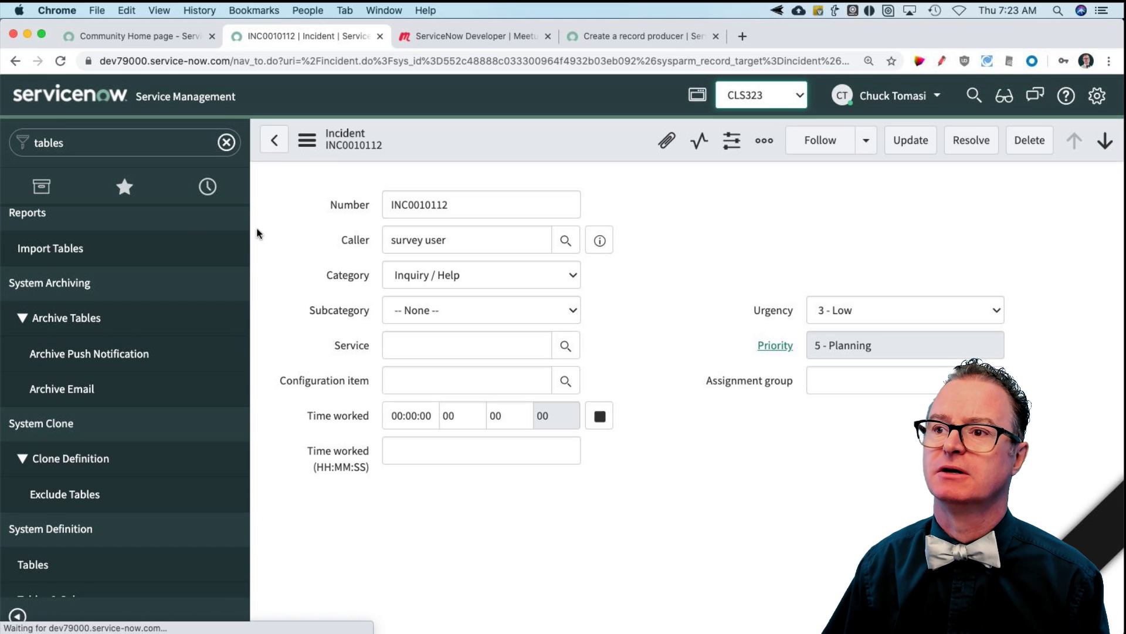
left_click(84, 263)
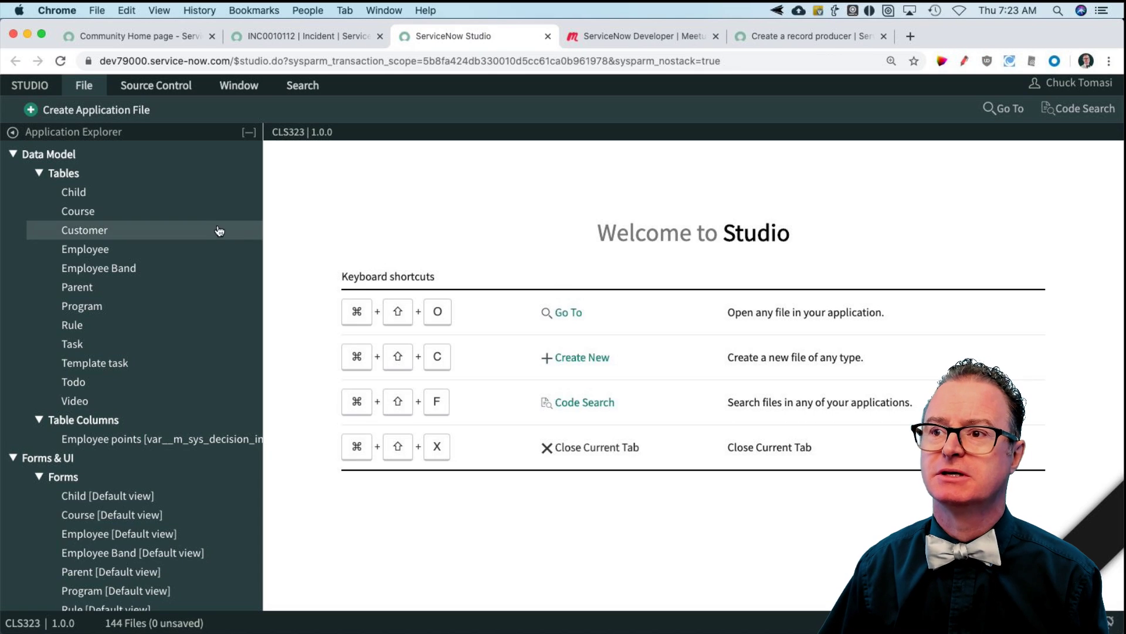
- Start a new table application file labelled "View test" that extends the Task table
left_click(87, 111)
left_click(427, 346)
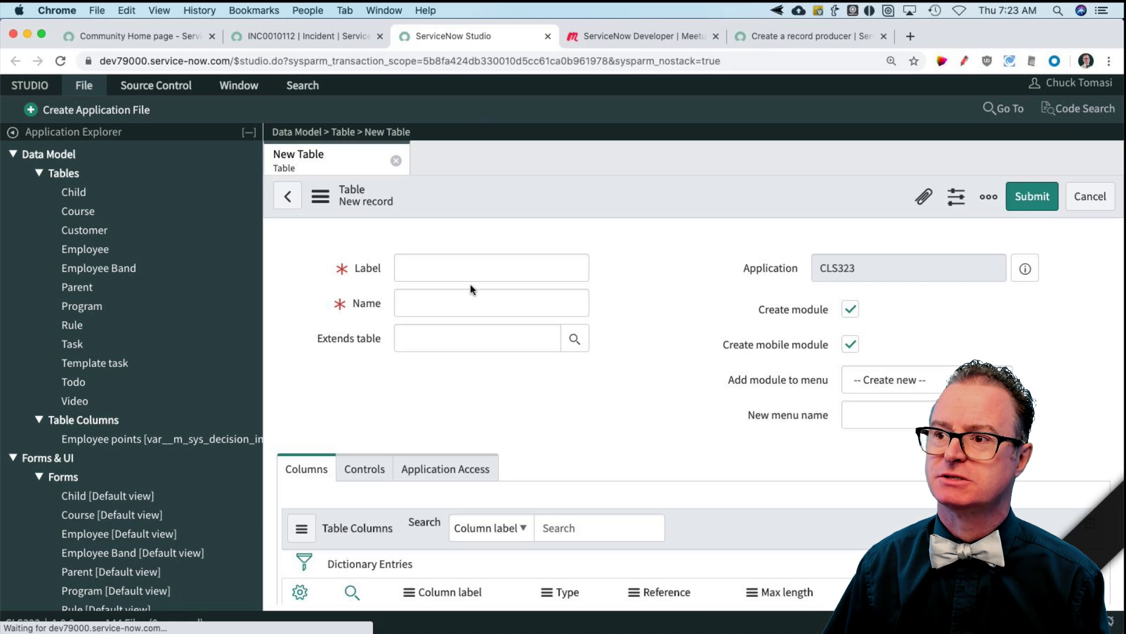
left_click(446, 267)
type("View test")
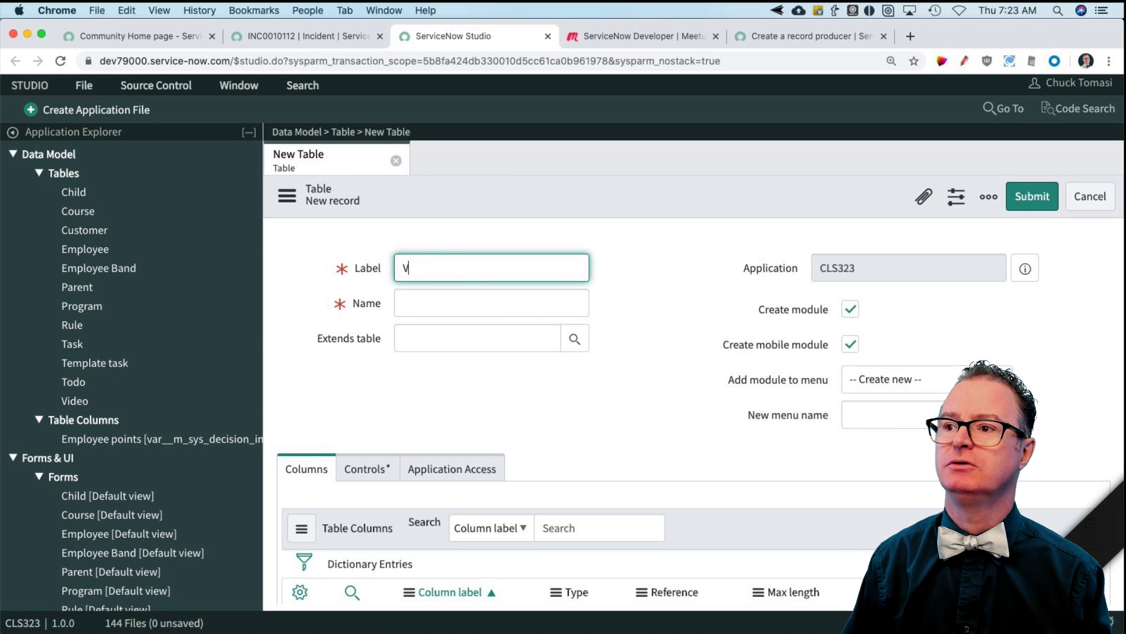
left_click(452, 304)
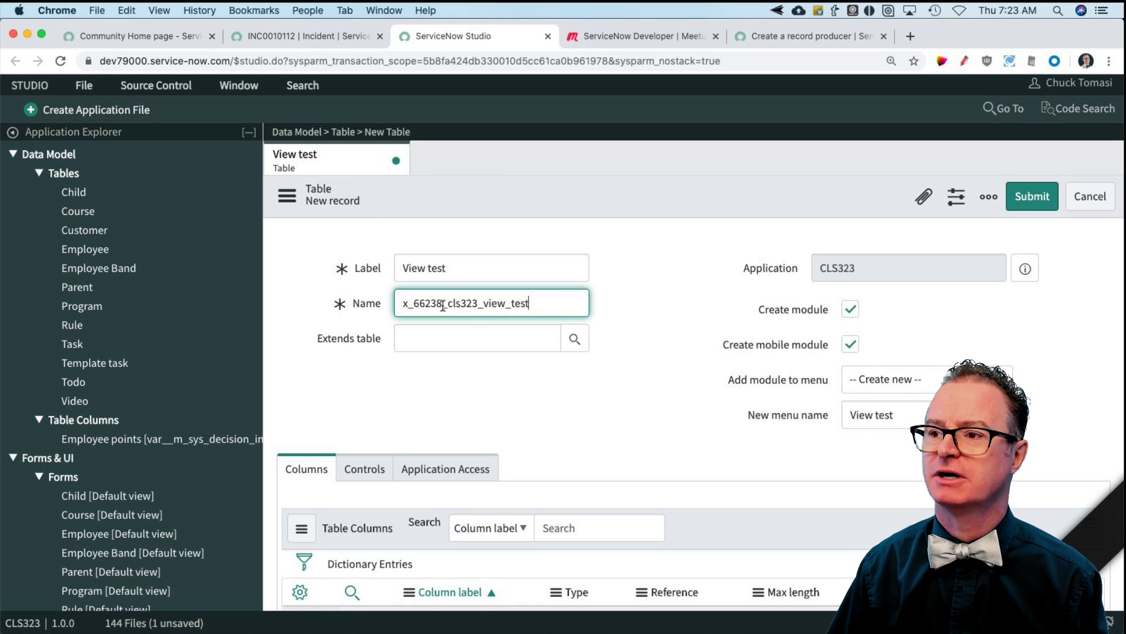
left_click(487, 338)
type("tas")
left_click(463, 377)
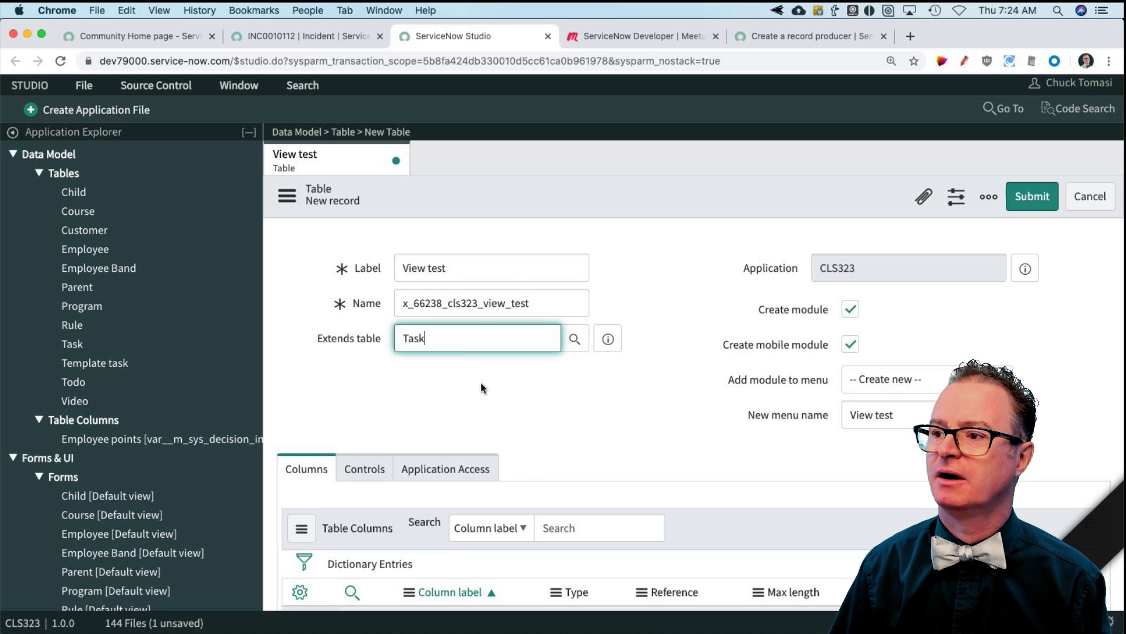
- Disable mobile module creation for the new table, add its module to the CLS menu, and submit it
left_click(849, 344)
left_click(902, 382)
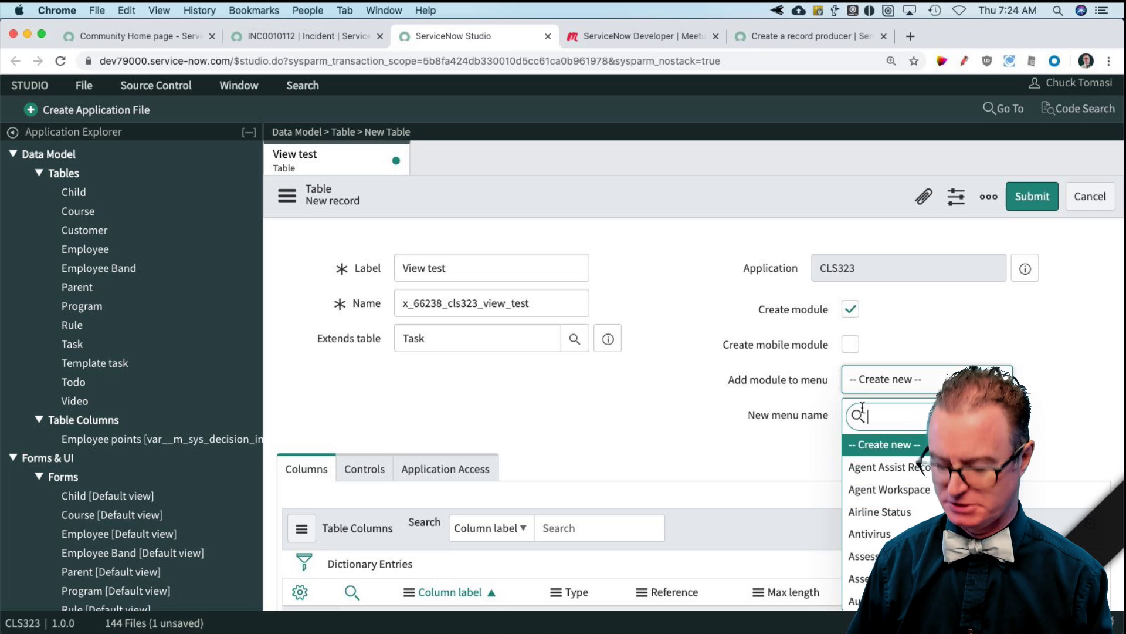
type("cls")
left_click(858, 442)
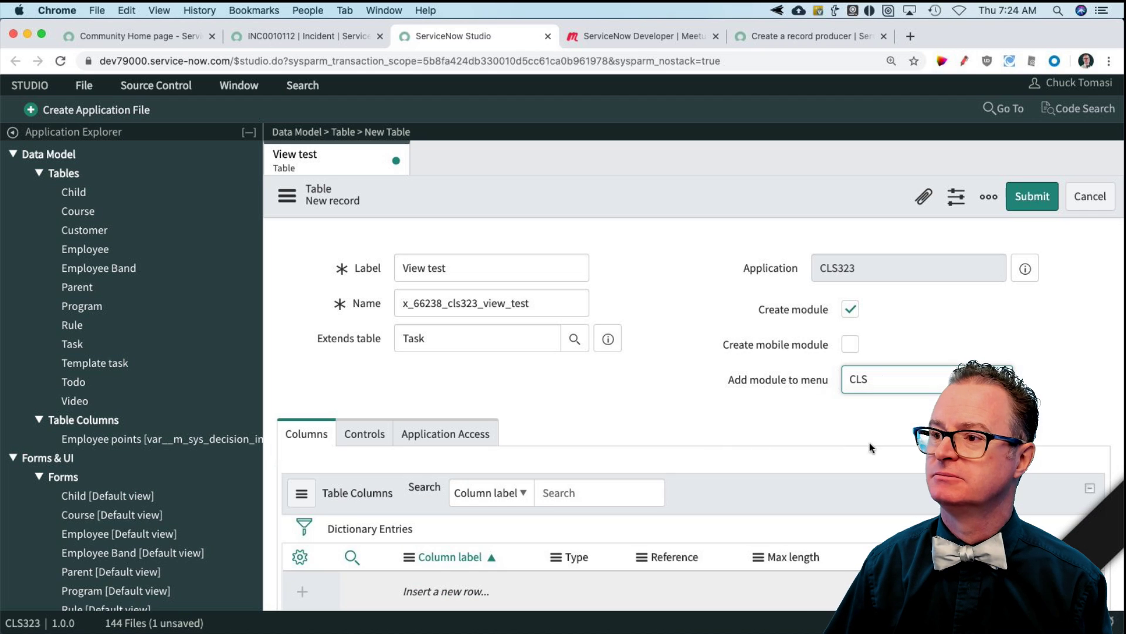
left_click(1009, 195)
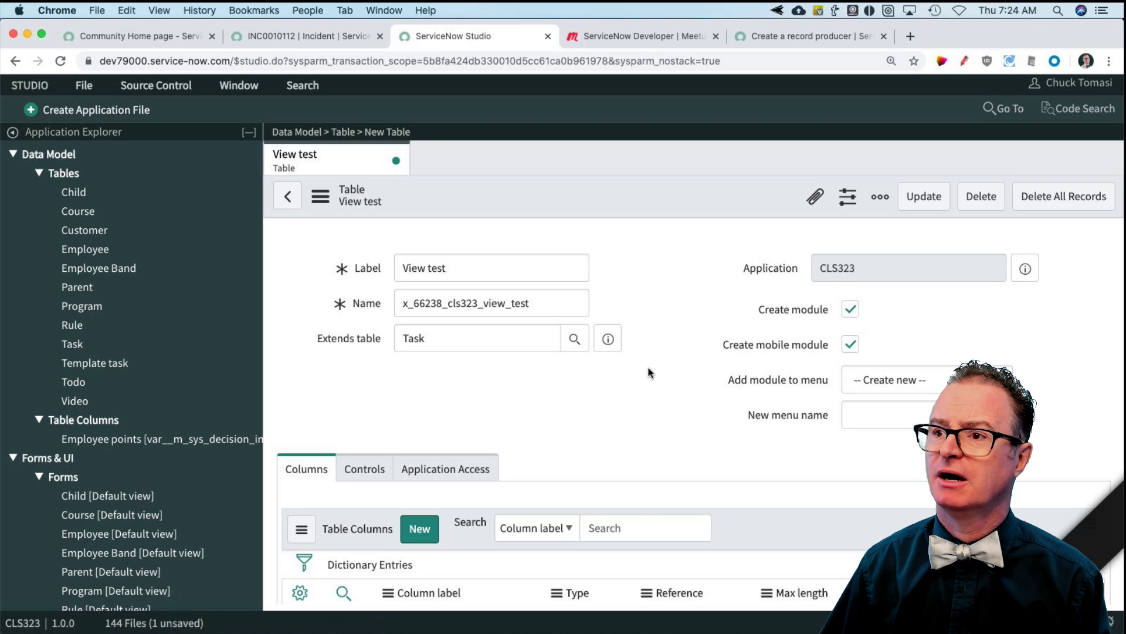
- Return to the incident's browser tab, filter the navigator for "cls" and open View tests, abandoning unsaved incident edits
left_click(290, 37)
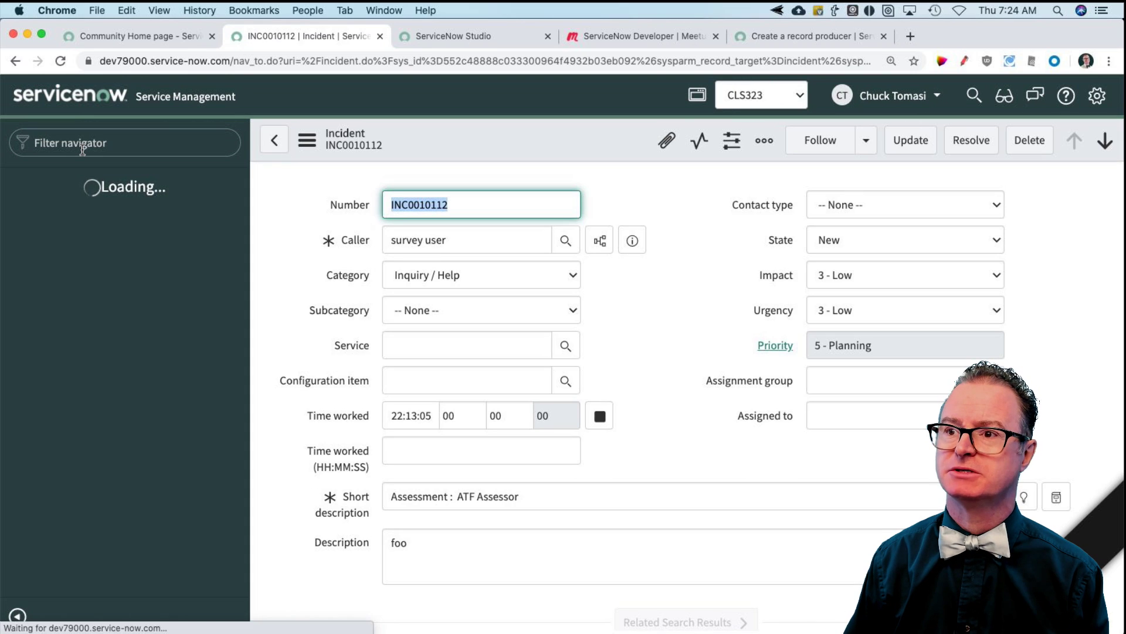
type("cls")
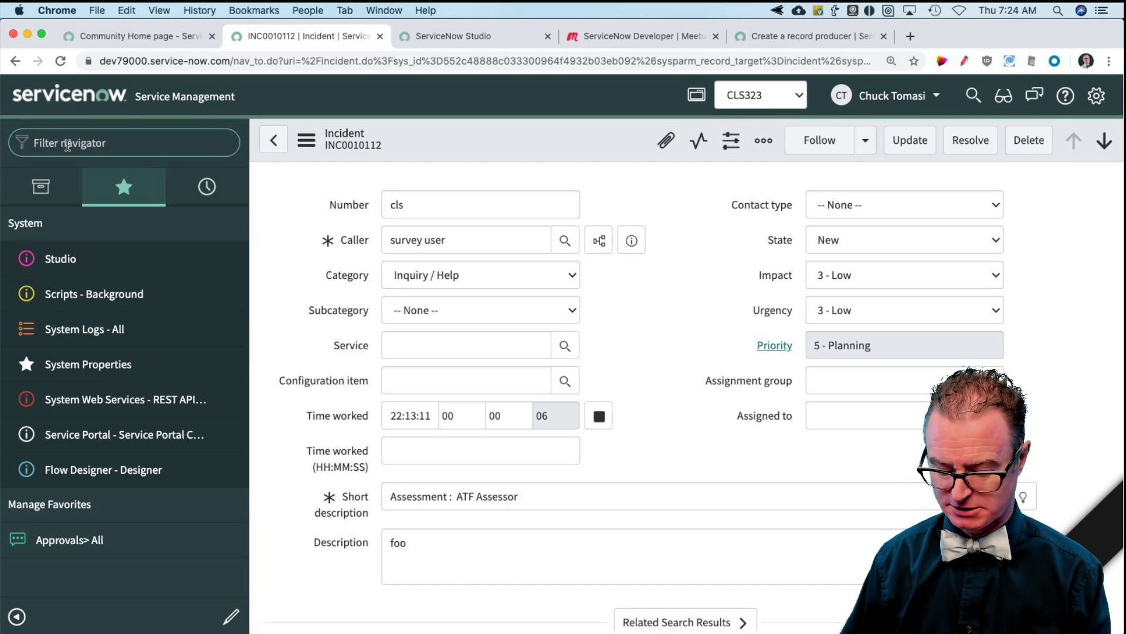
type("cls")
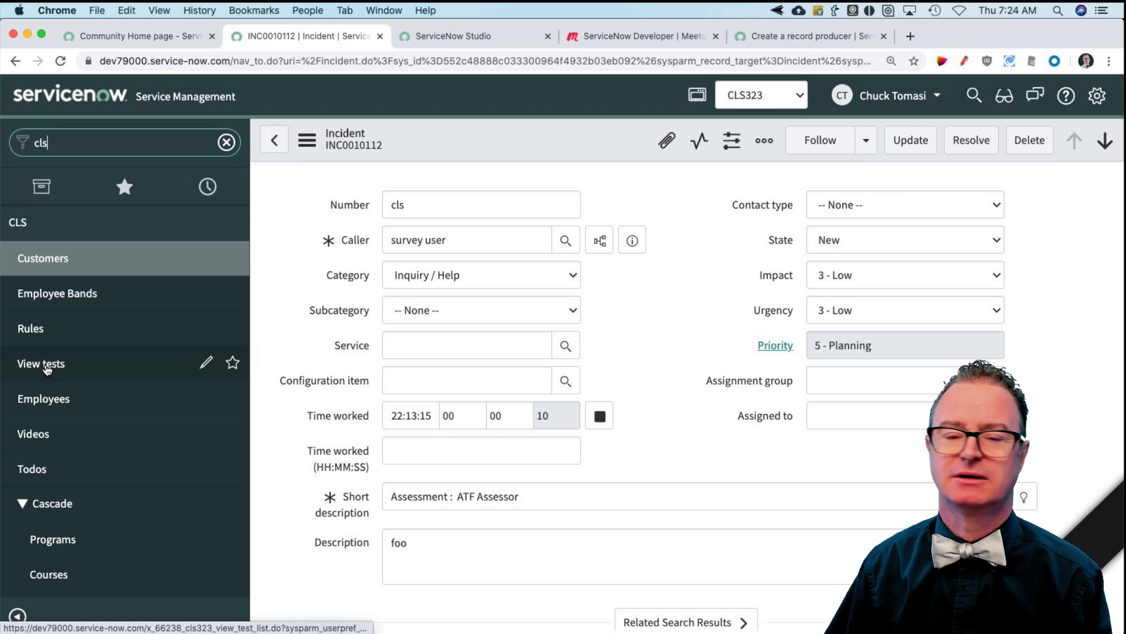
left_click(47, 365)
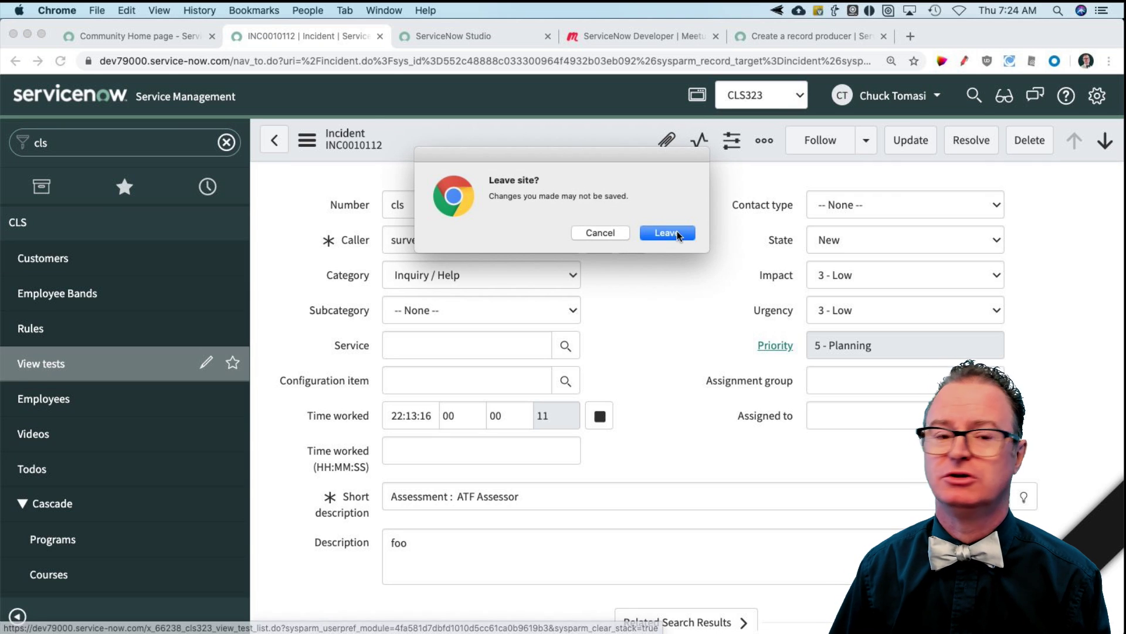
left_click(678, 235)
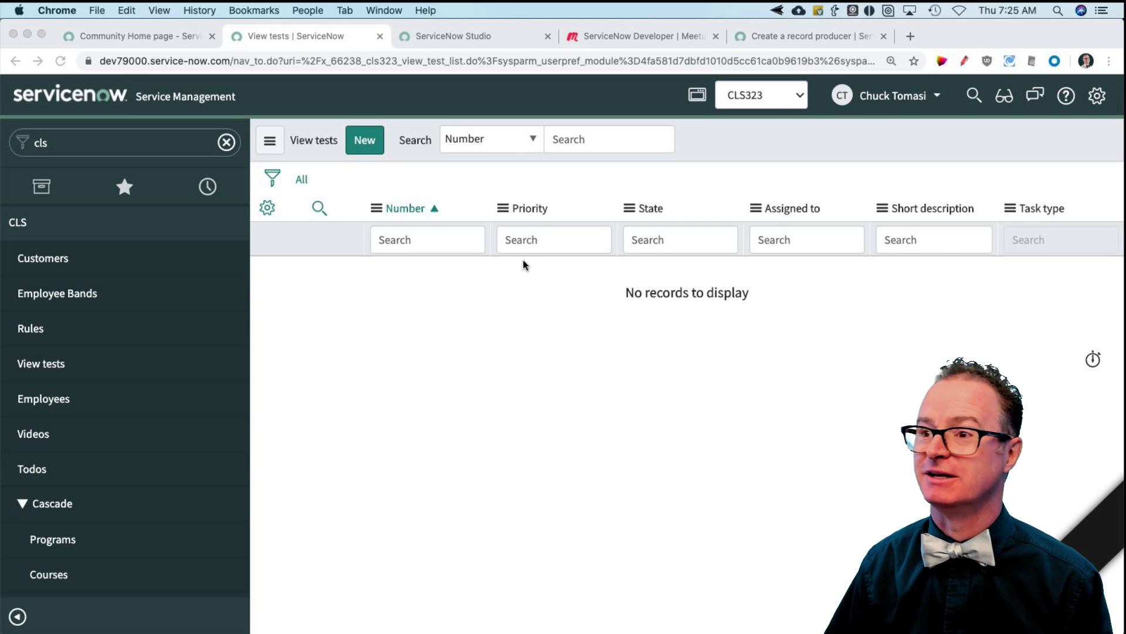
- Examine the empty View tests list's columns and open a blank new record form from it
scroll(314, 267, "down", 1)
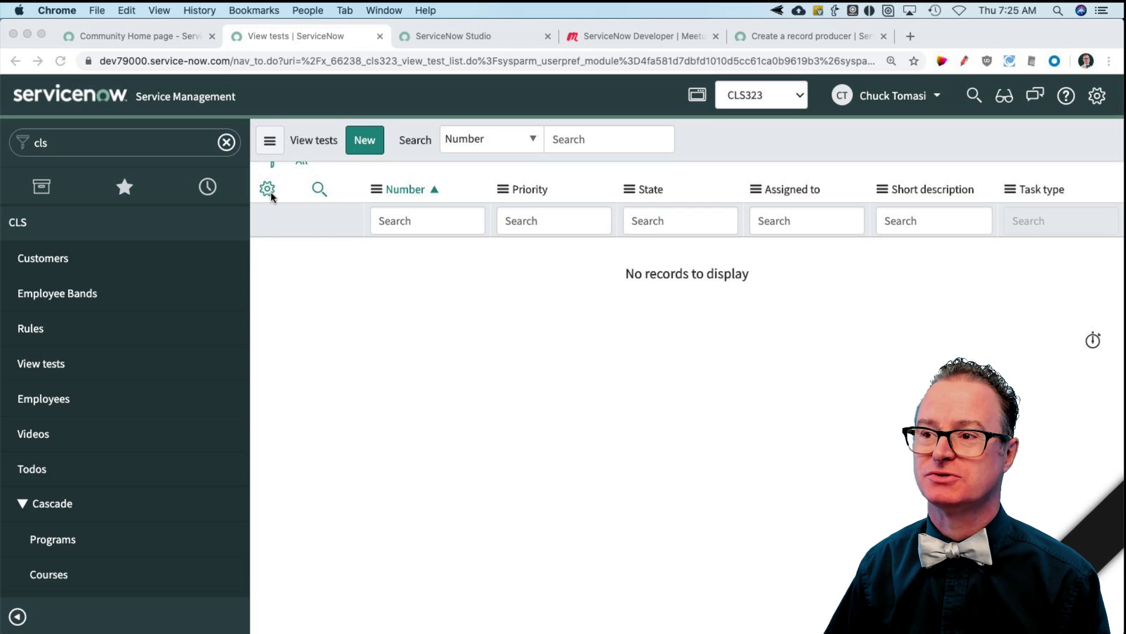
left_click(395, 244)
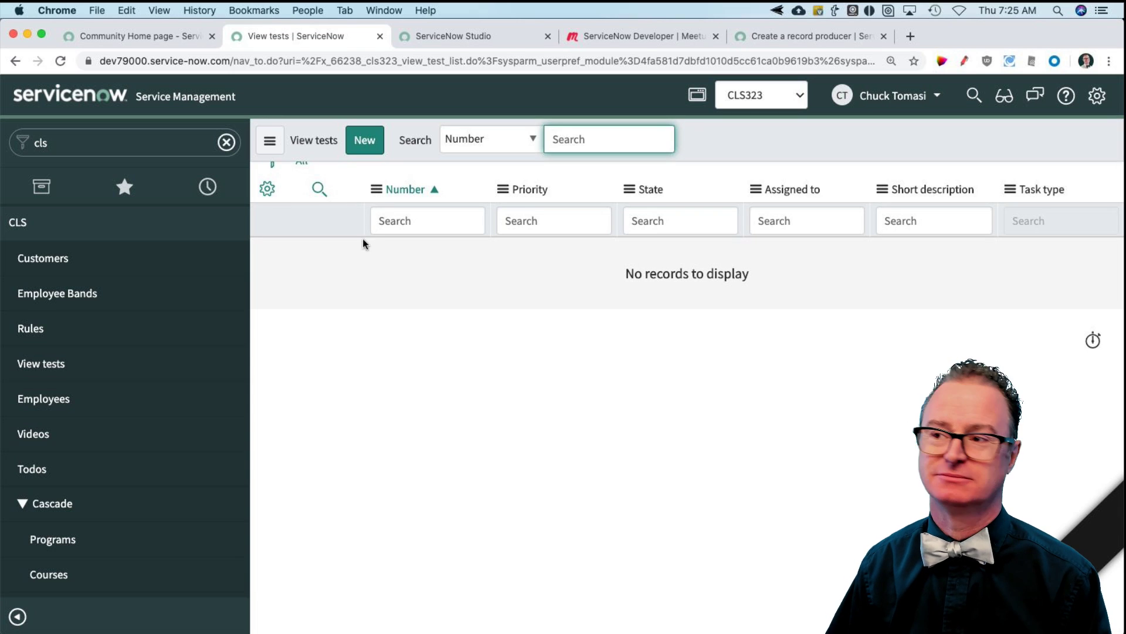
scroll(359, 291, "up", 1)
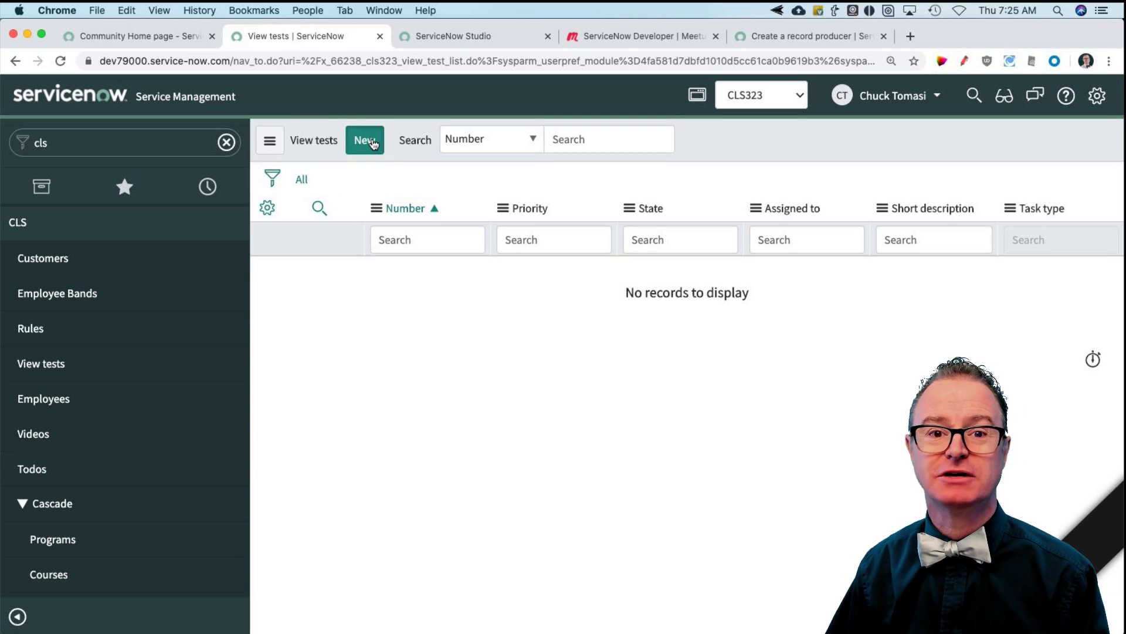
left_click(371, 144)
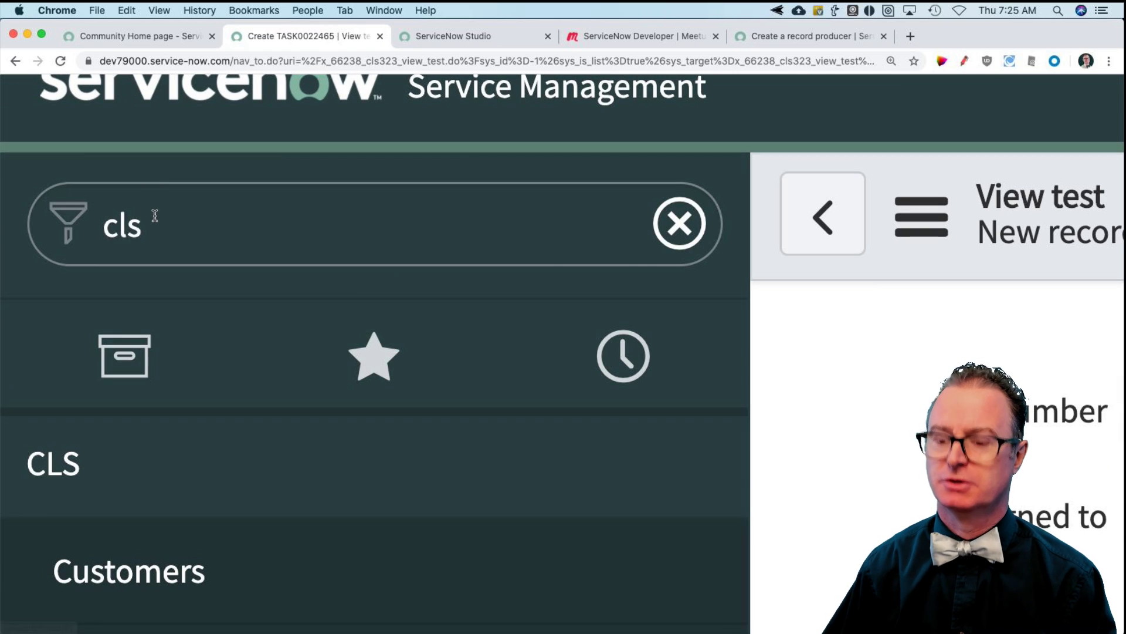
- Open the sys_ui_list table's list of records by entering sys_ui_list.list in the navigator filter
left_click(51, 139)
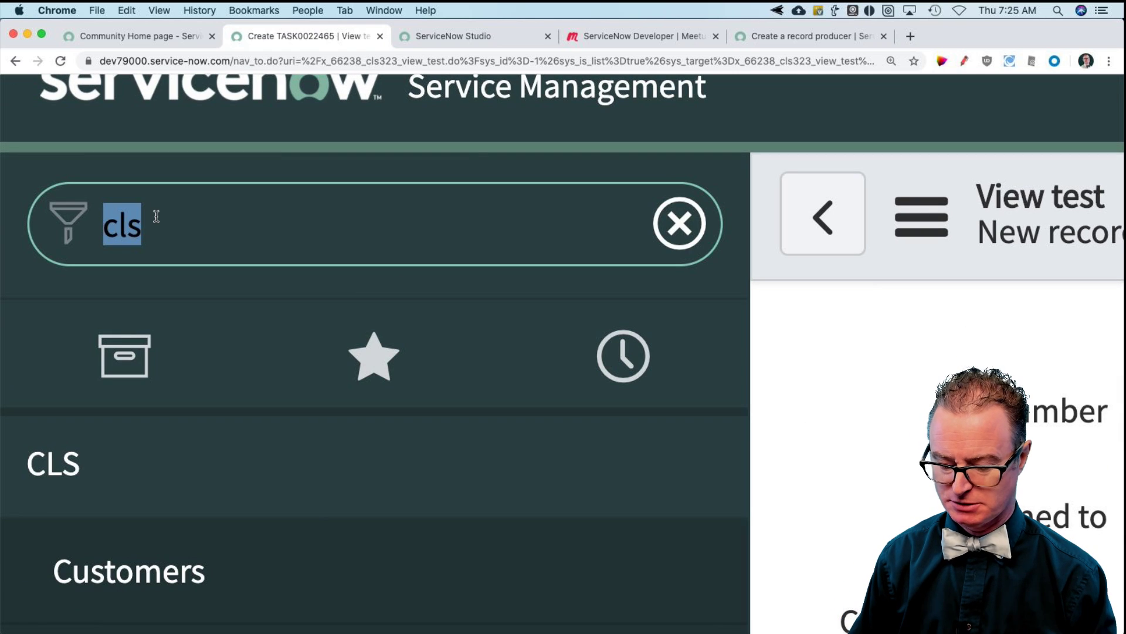
type("sys_ui_list")
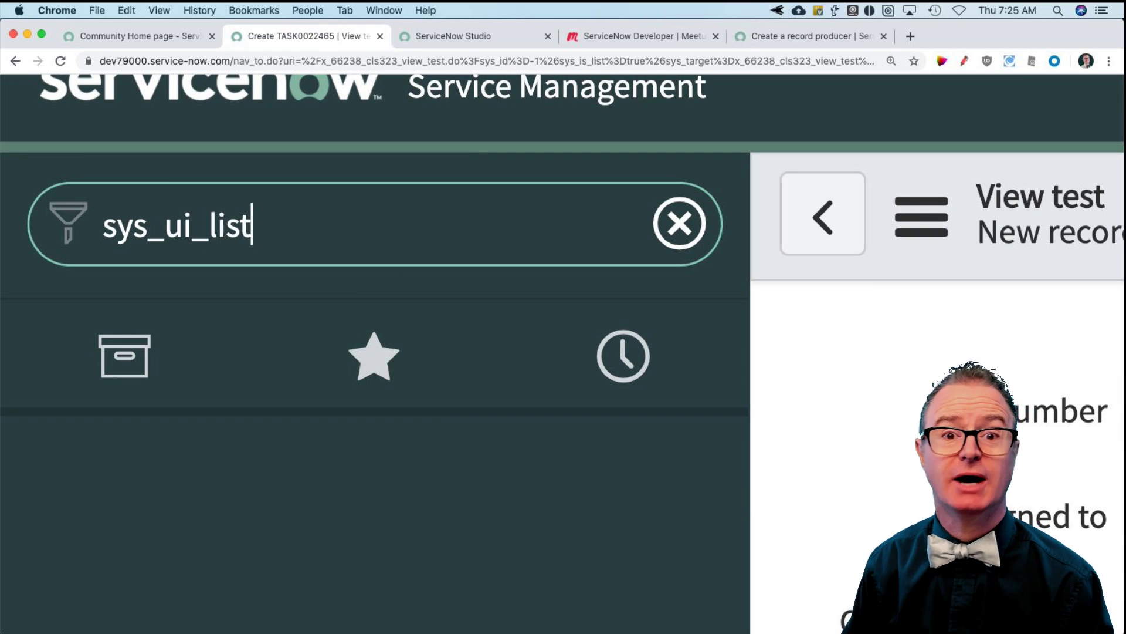
type(".list")
key("Return")
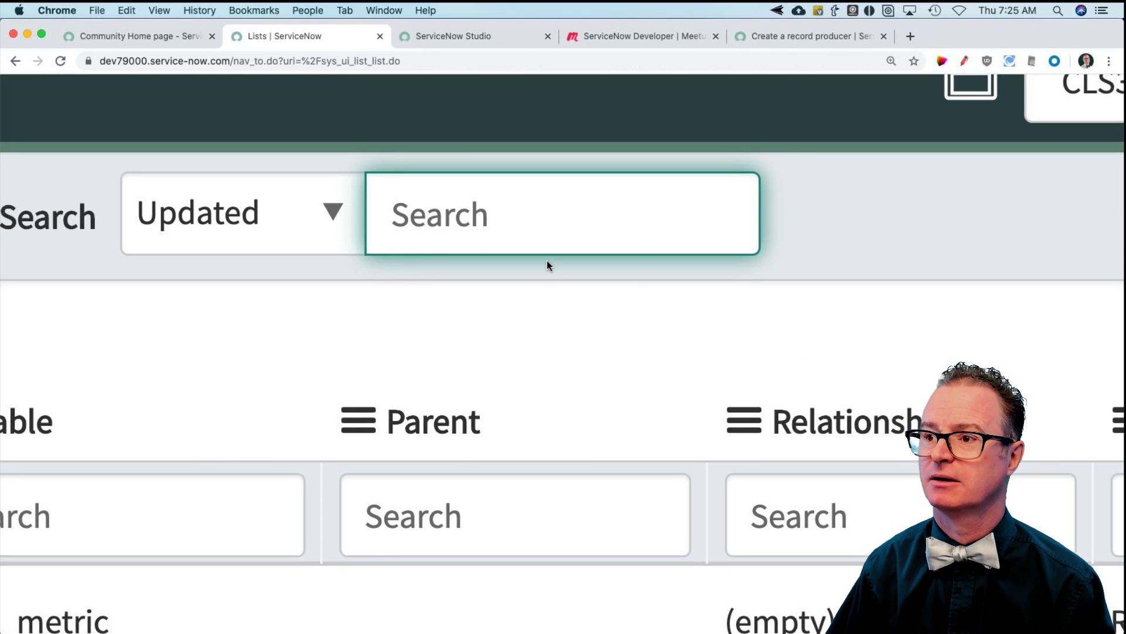
scroll(826, 256, "down", 5)
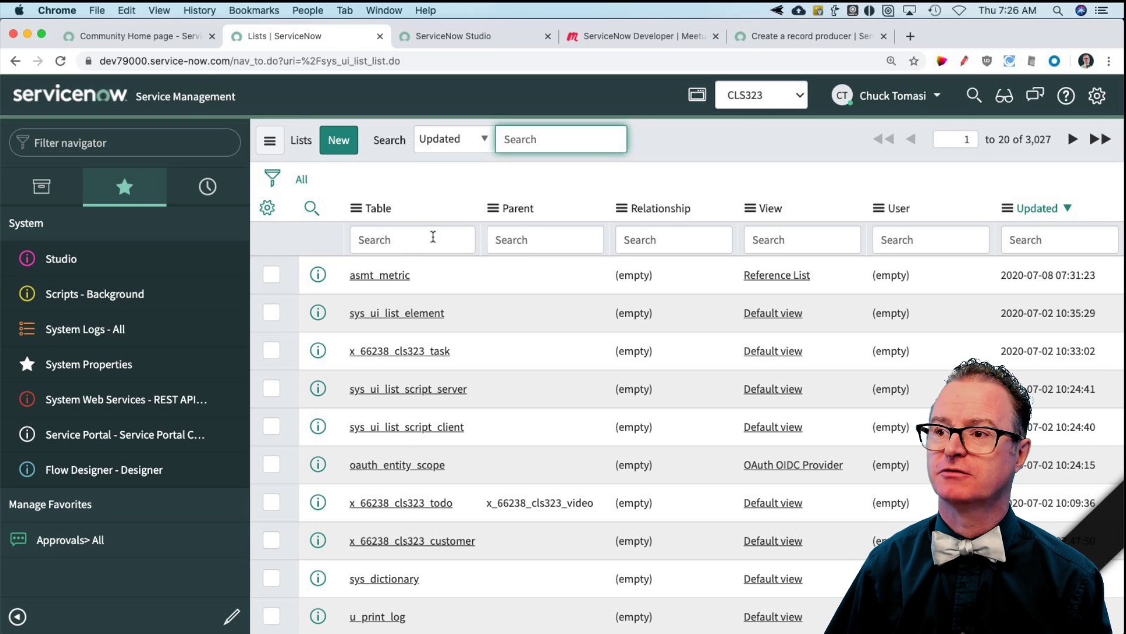
- Filter the Lists records to tables whose names start with "x_"
left_click(377, 239)
type("x_")
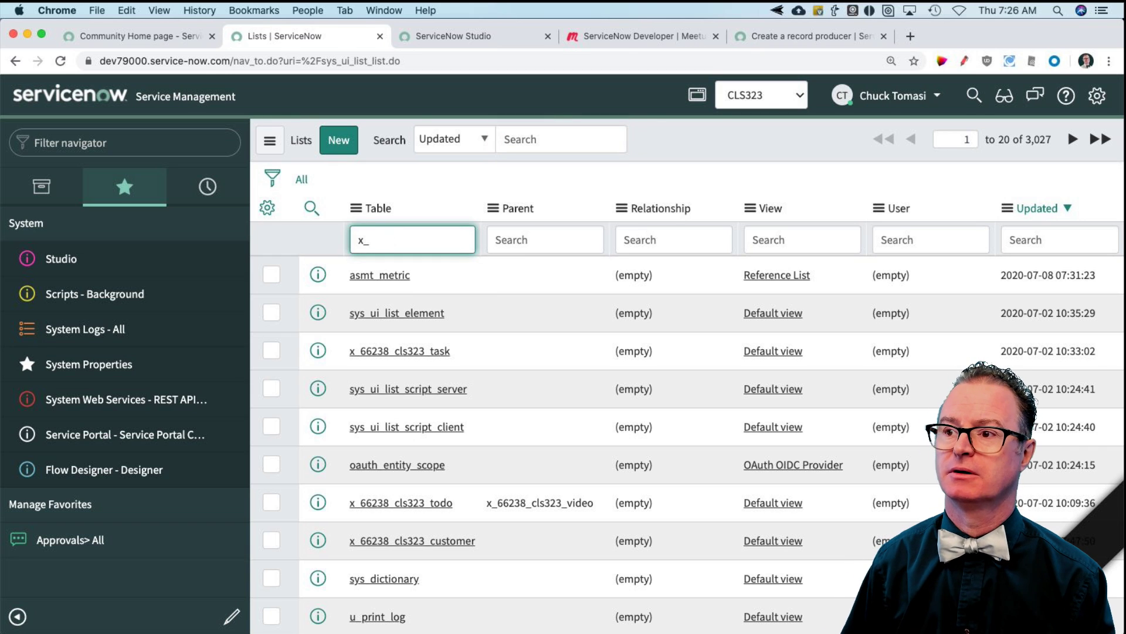
key("Return")
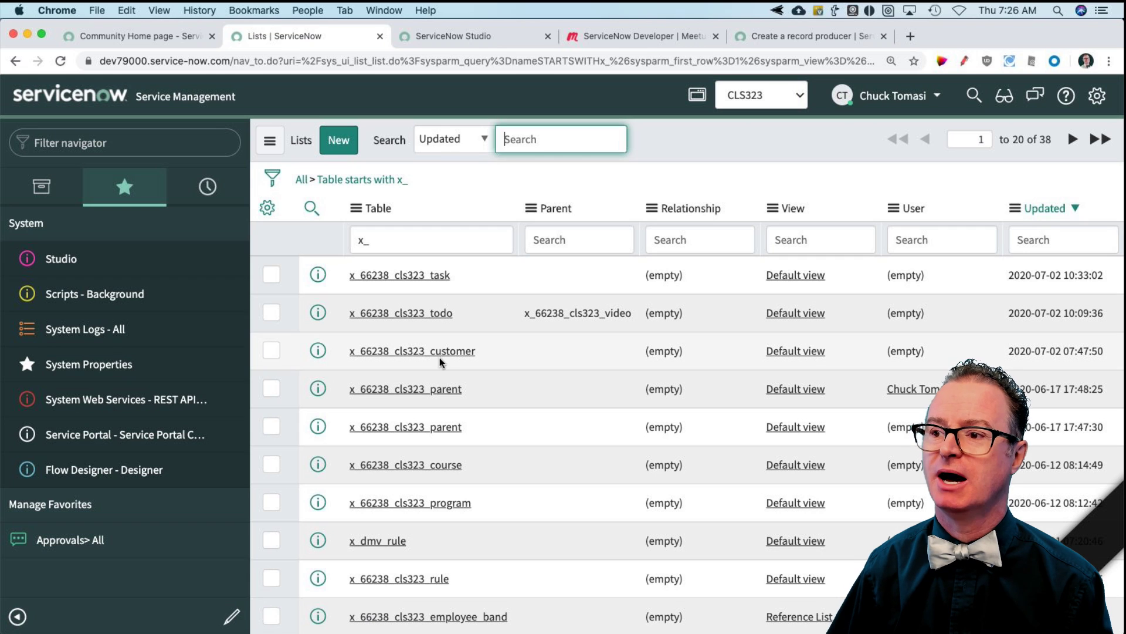
- Open the x_66238_cls323_employee record from the filtered Lists records and examine its table, view, user and list elements
scroll(449, 474, "down", 3)
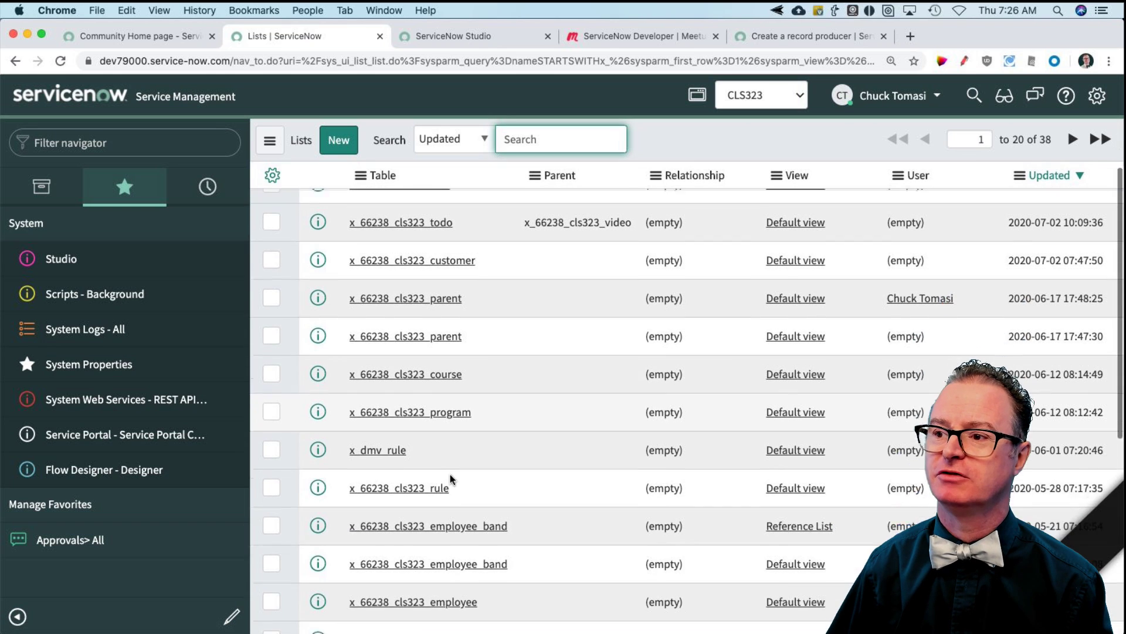
scroll(449, 474, "down", 1)
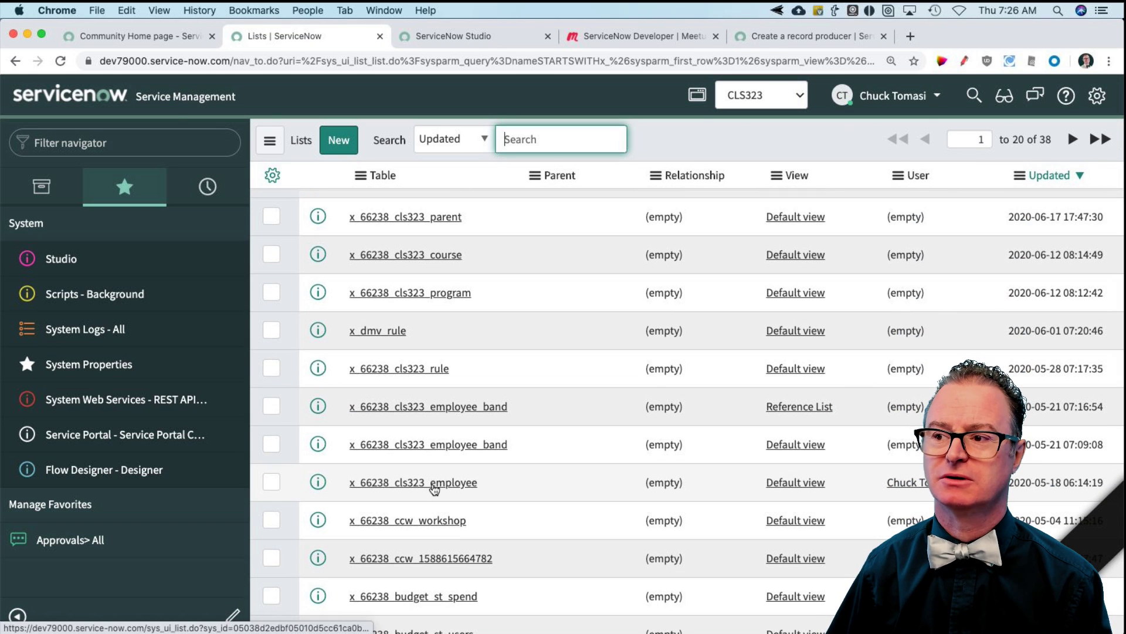
left_click(480, 491)
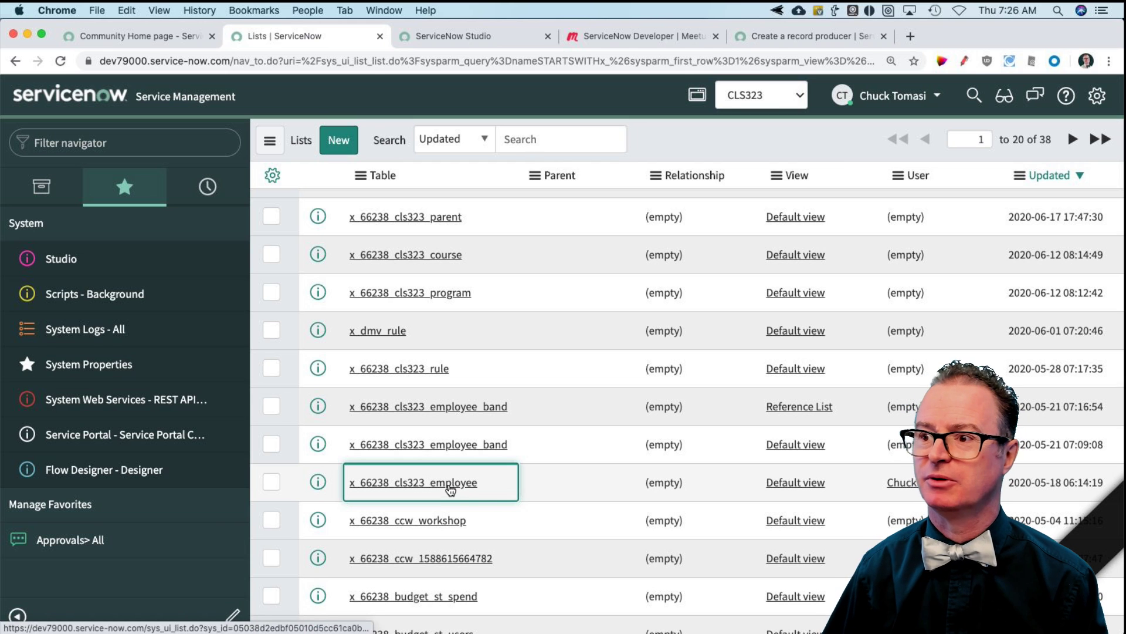
left_click(451, 488)
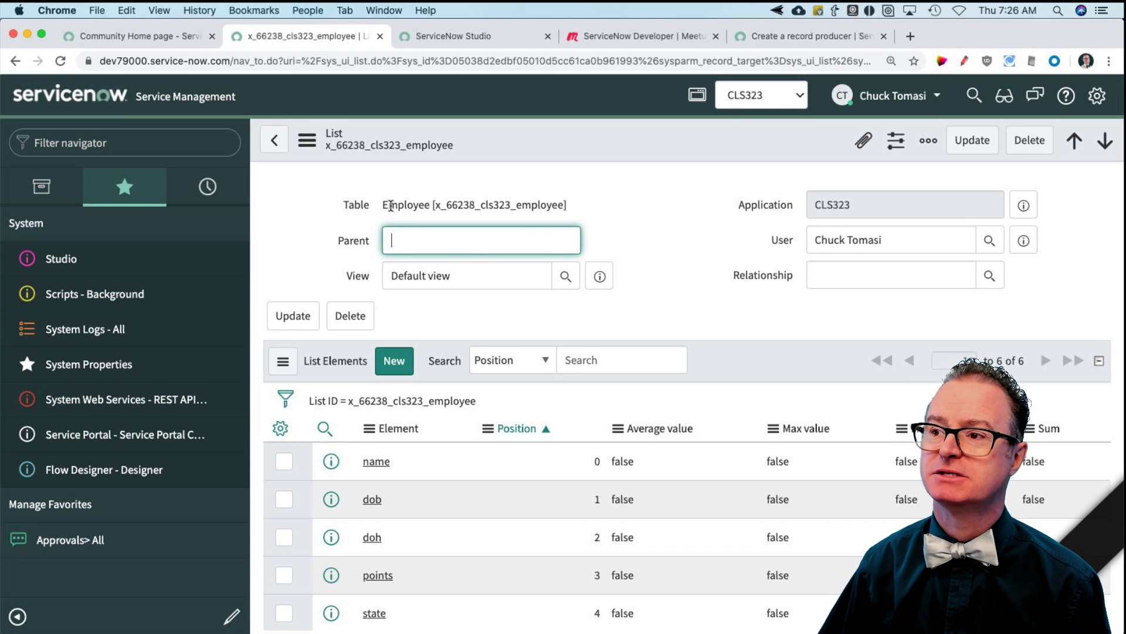
left_click_drag(391, 206, 590, 208)
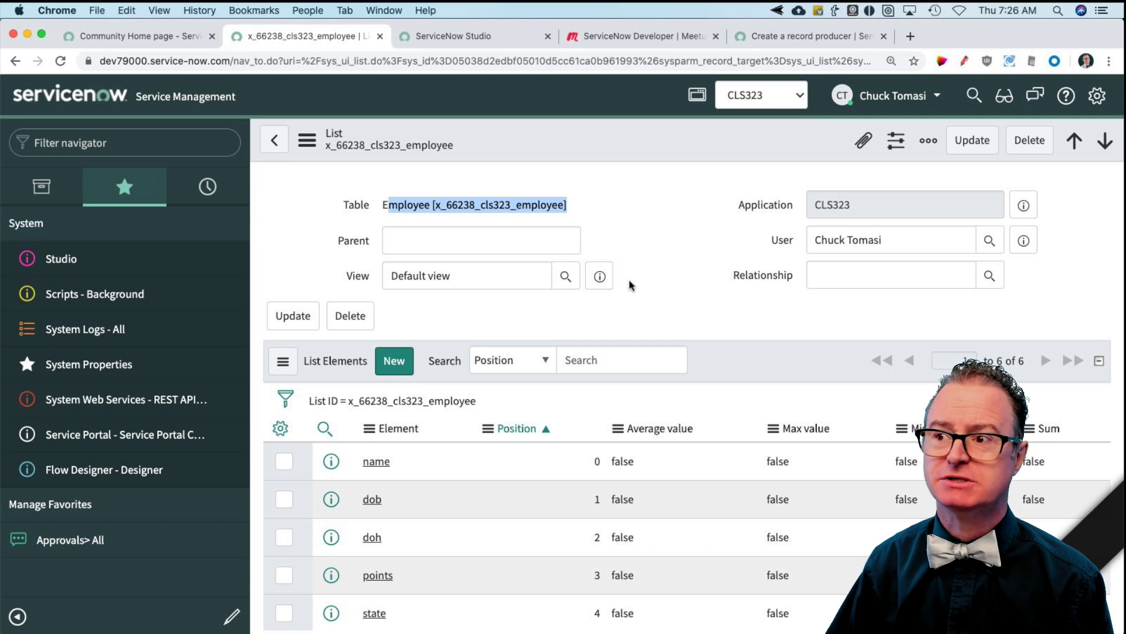
scroll(614, 311, "down", 4)
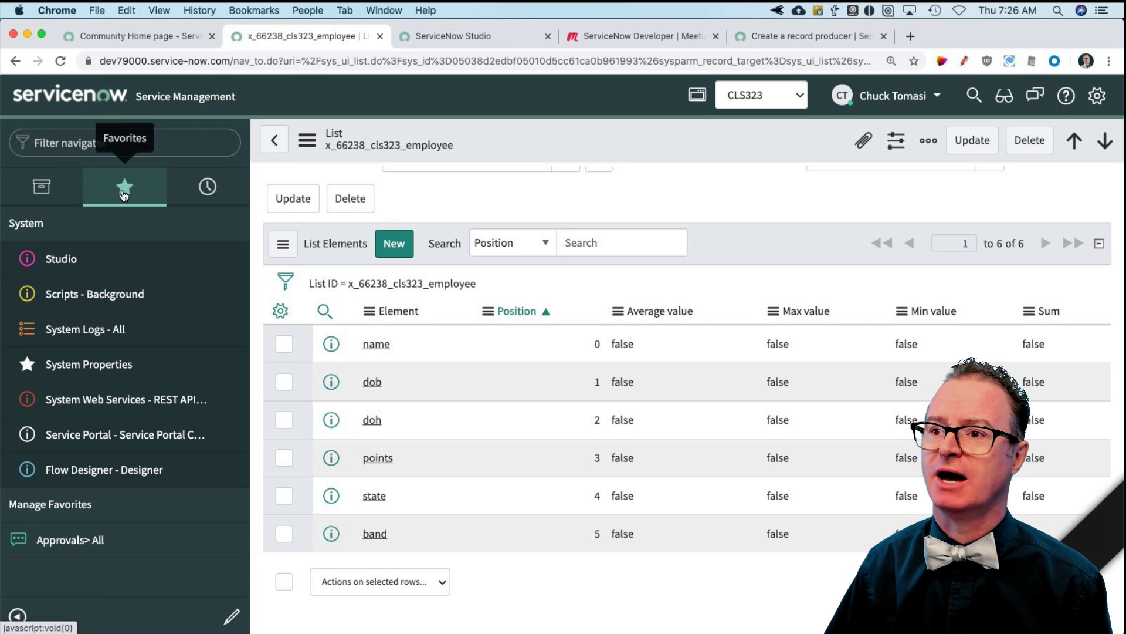
- Open the Incidents list from the navigator's history of recently visited pages
left_click(209, 187)
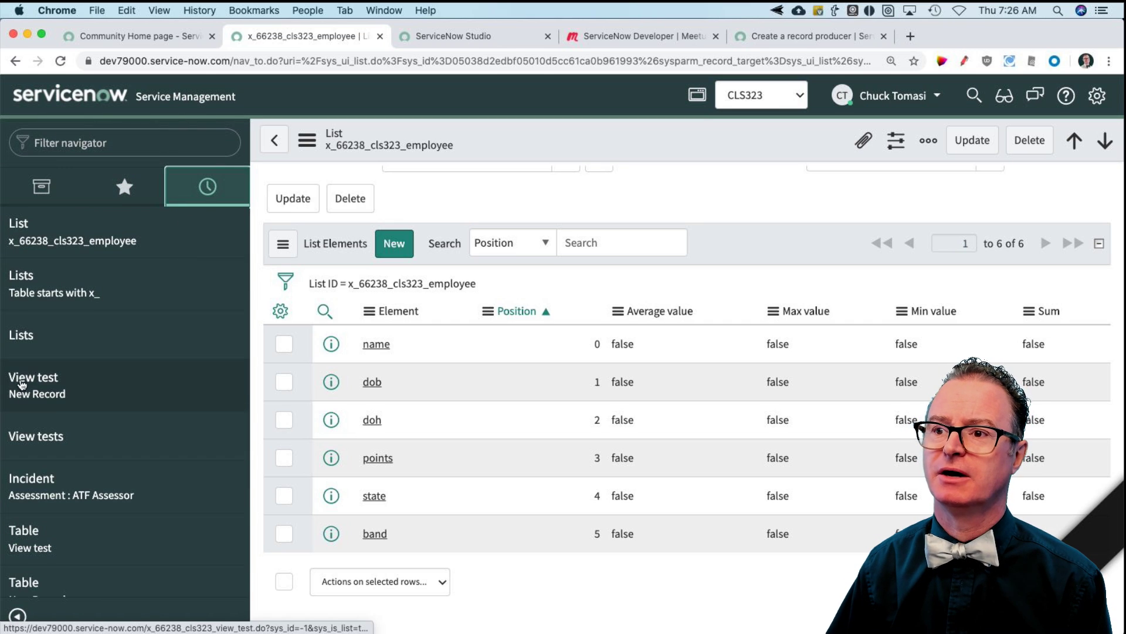
scroll(35, 303, "down", 4)
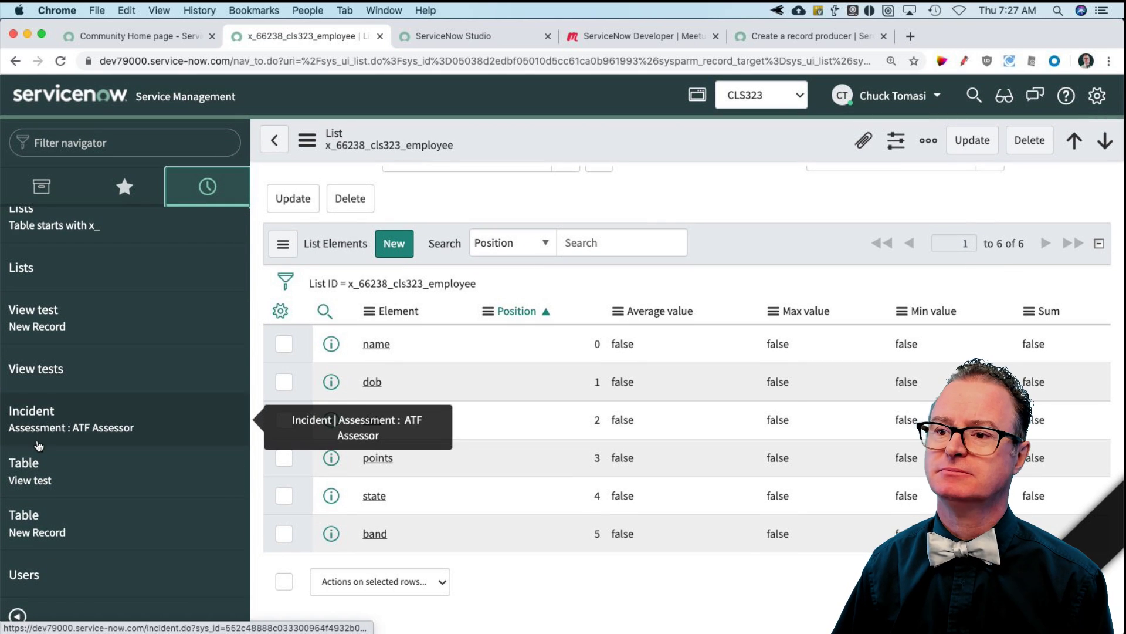
scroll(49, 527, "down", 2)
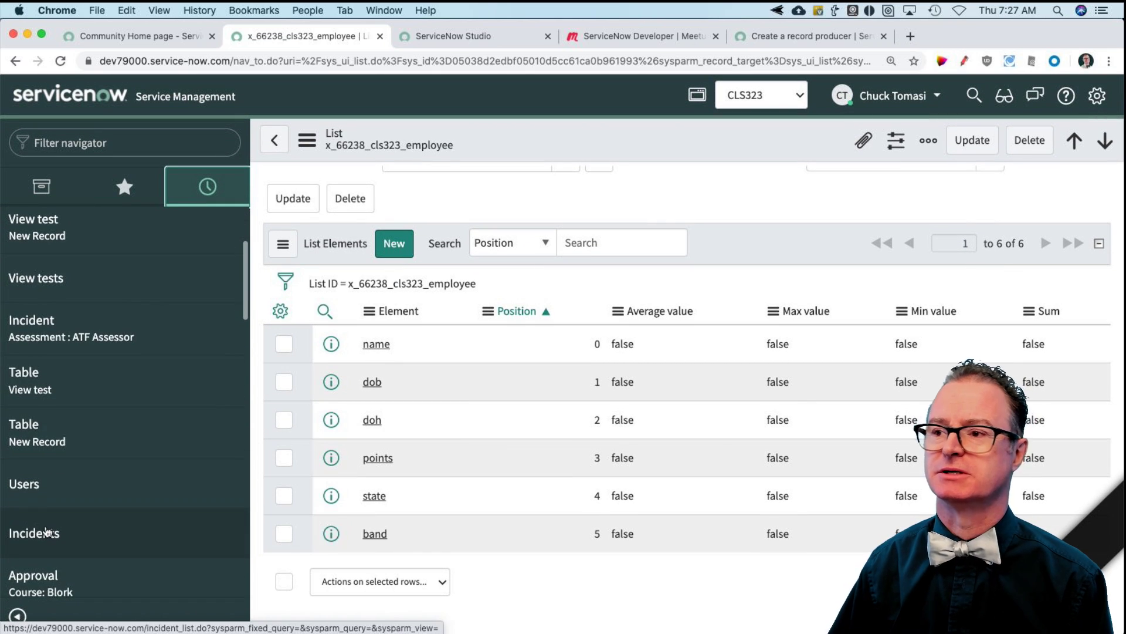
left_click(48, 529)
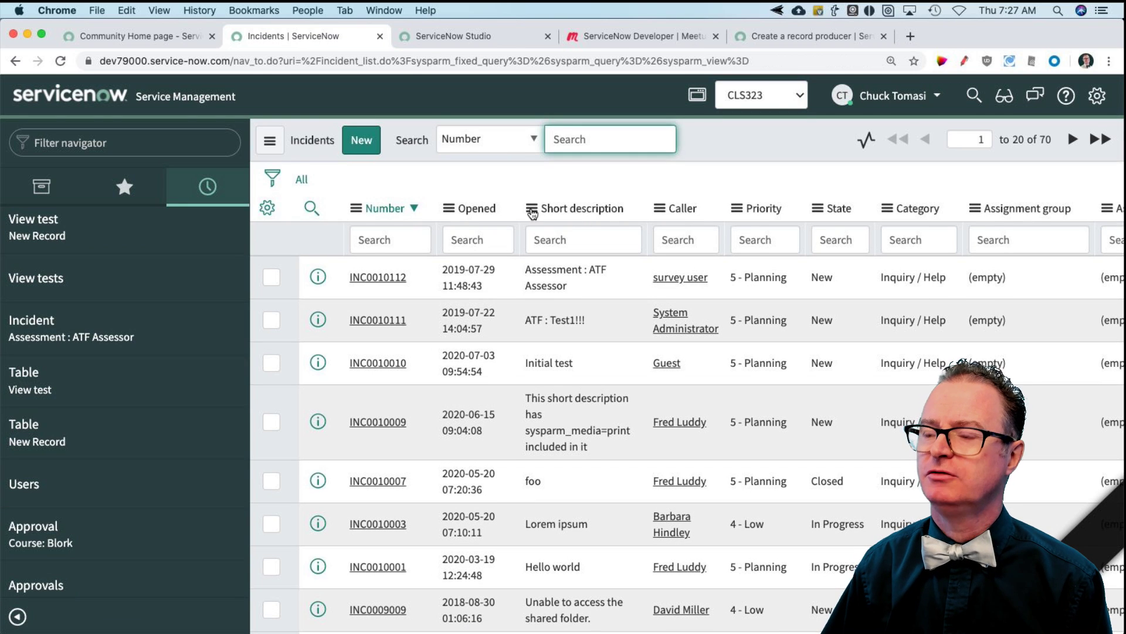
- View the list calculation options for the Incidents list's Priority column, then dismiss them without choosing any
scroll(792, 218, "right", 1)
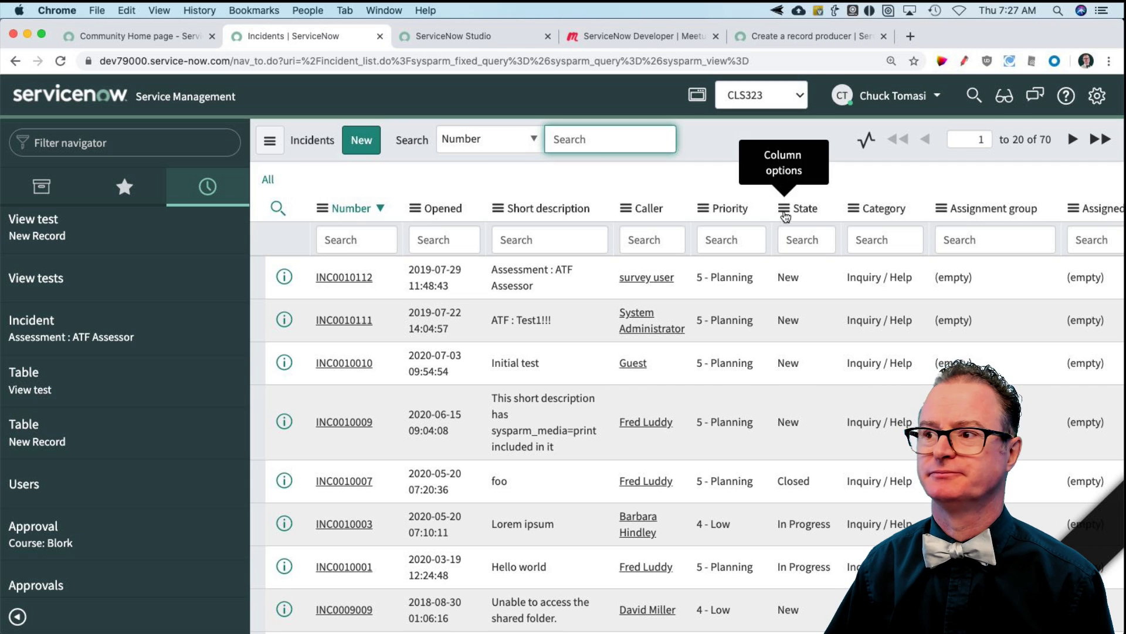
left_click(703, 208)
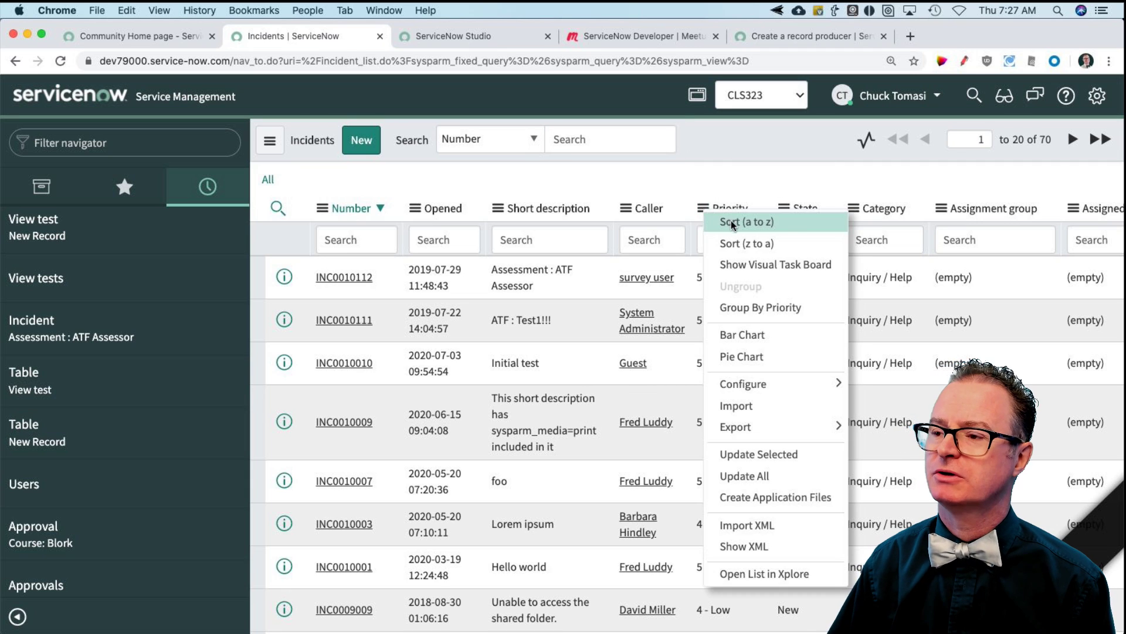
mouse_move(766, 389)
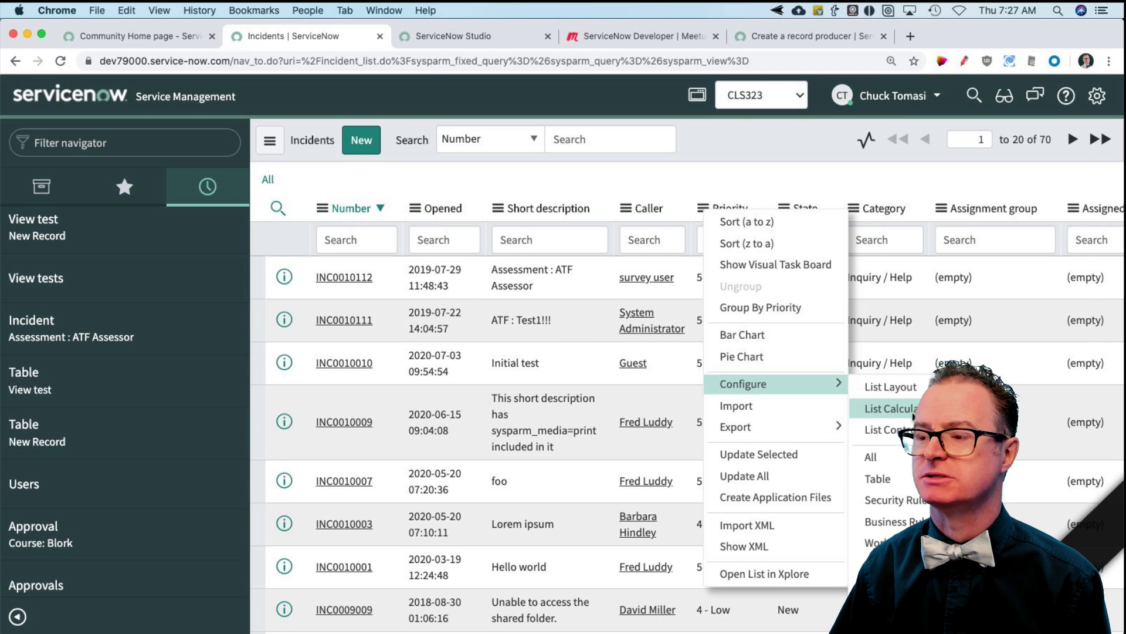
left_click(887, 409)
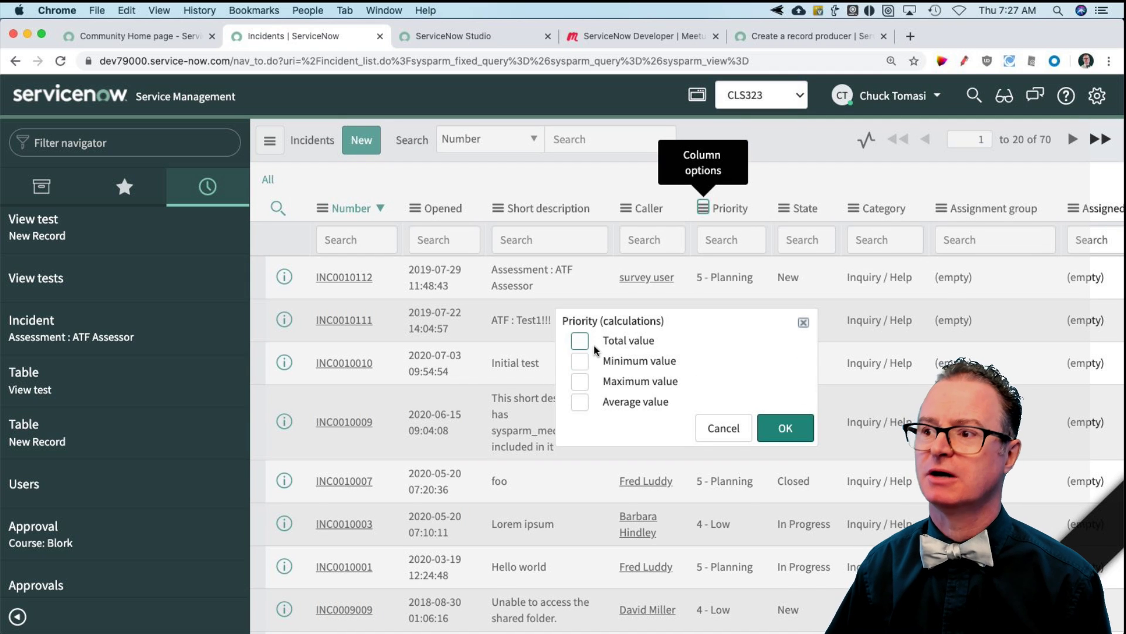
scroll(599, 346, "left", 1)
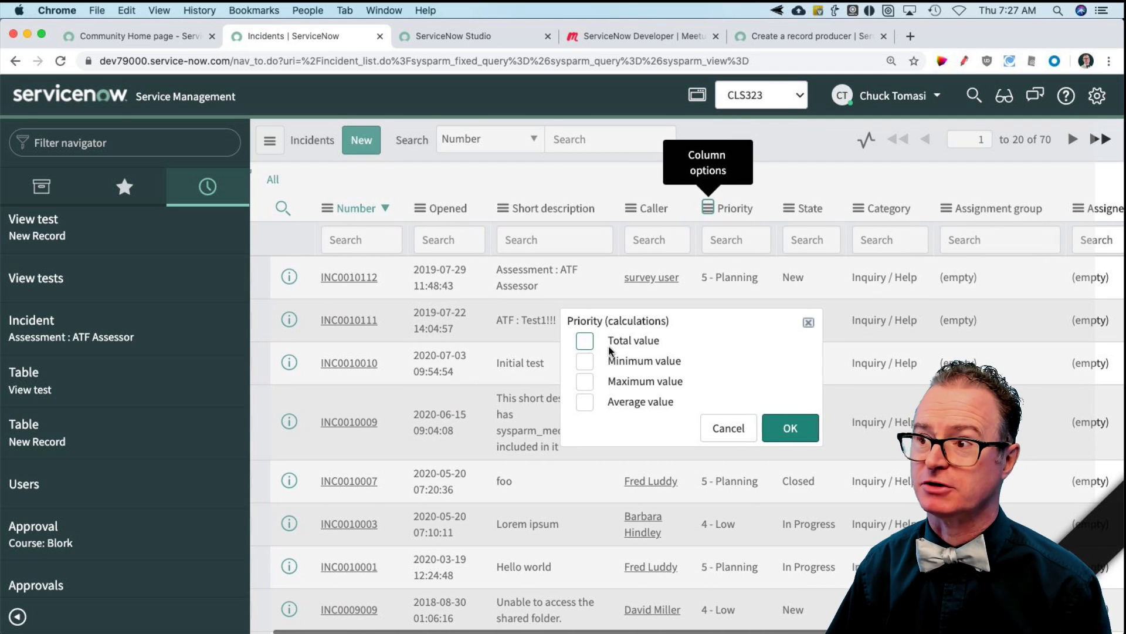
left_click(726, 430)
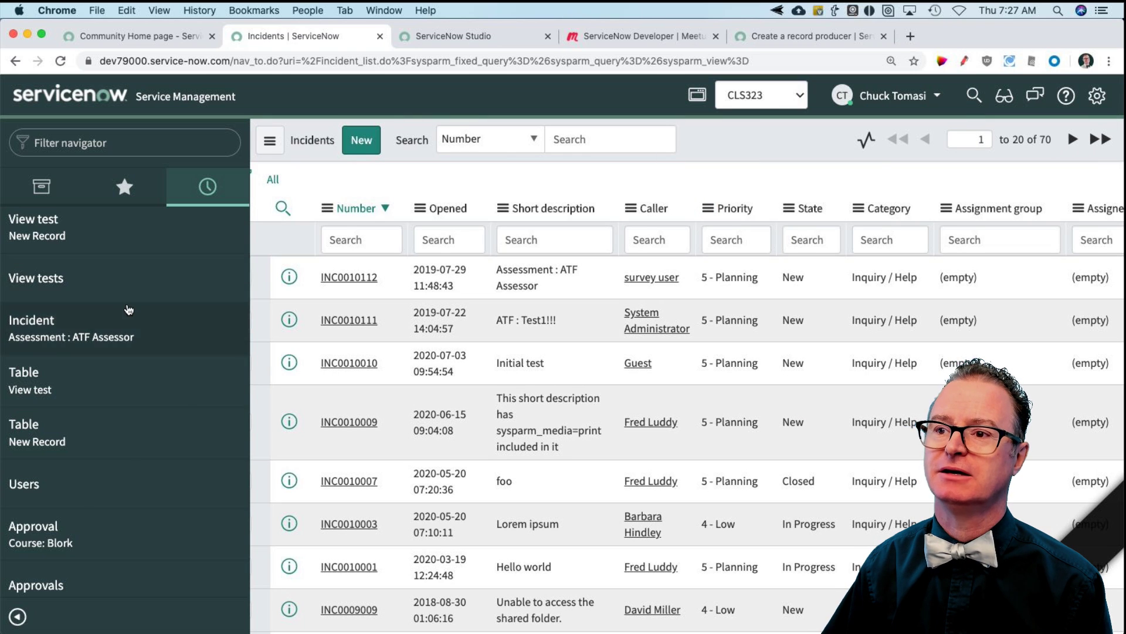
- Return to the x_66238_cls323_employee list record through the history and examine its element calculation columns and header fields
left_click(54, 272)
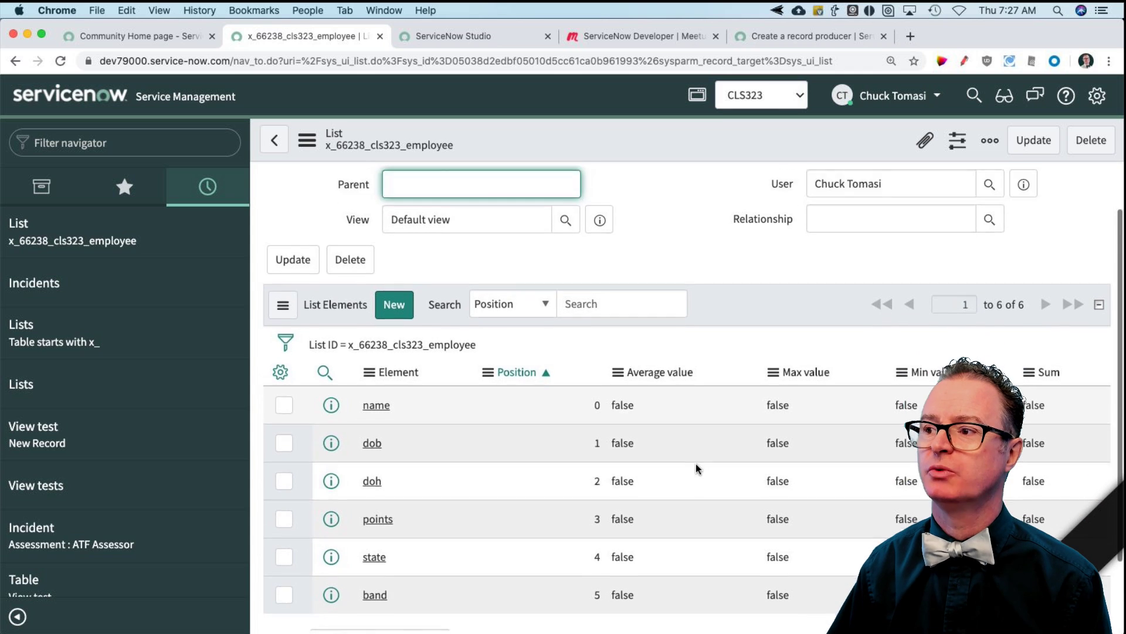
scroll(696, 464, "down", 3)
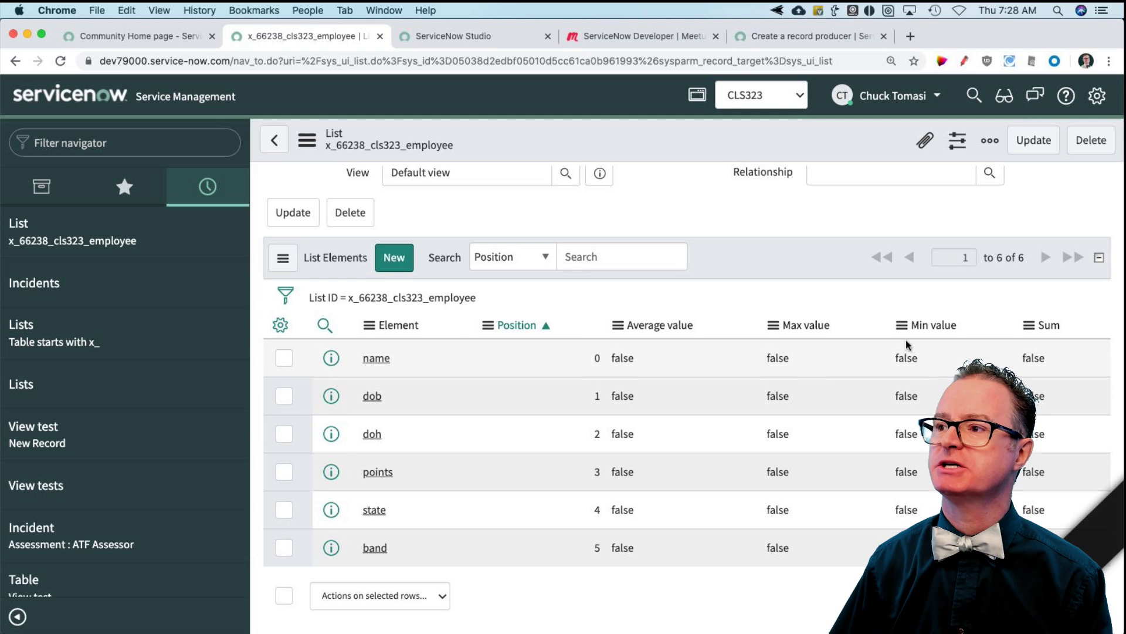
scroll(896, 344, "up", 2)
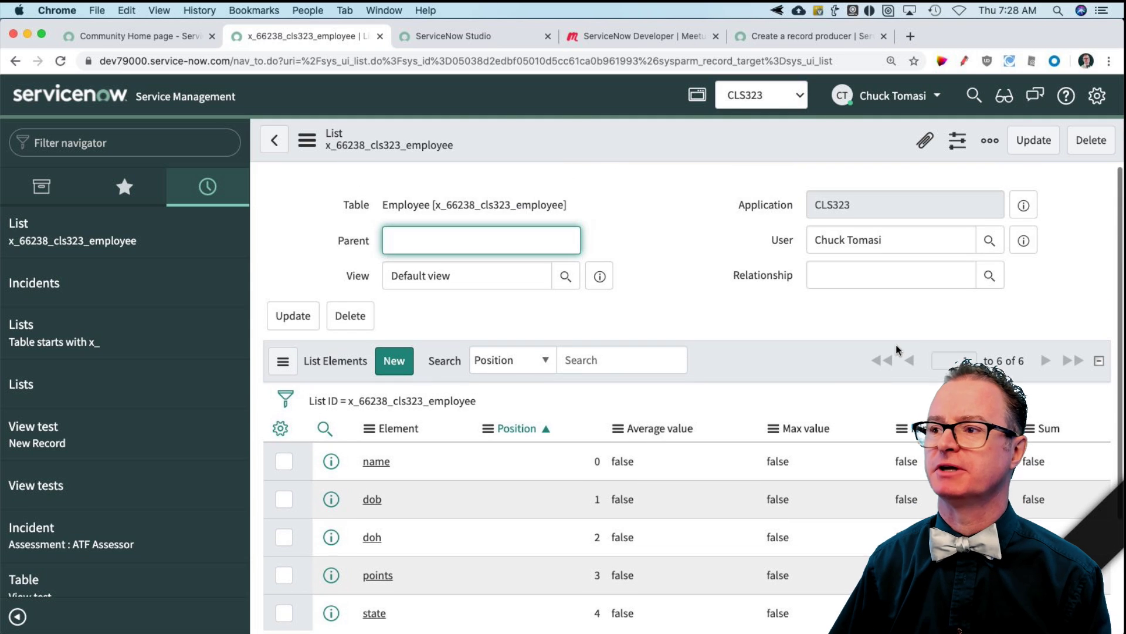
- Show the dictionary information for the Relationship field, check which table it references, and close the information
right_click(745, 277)
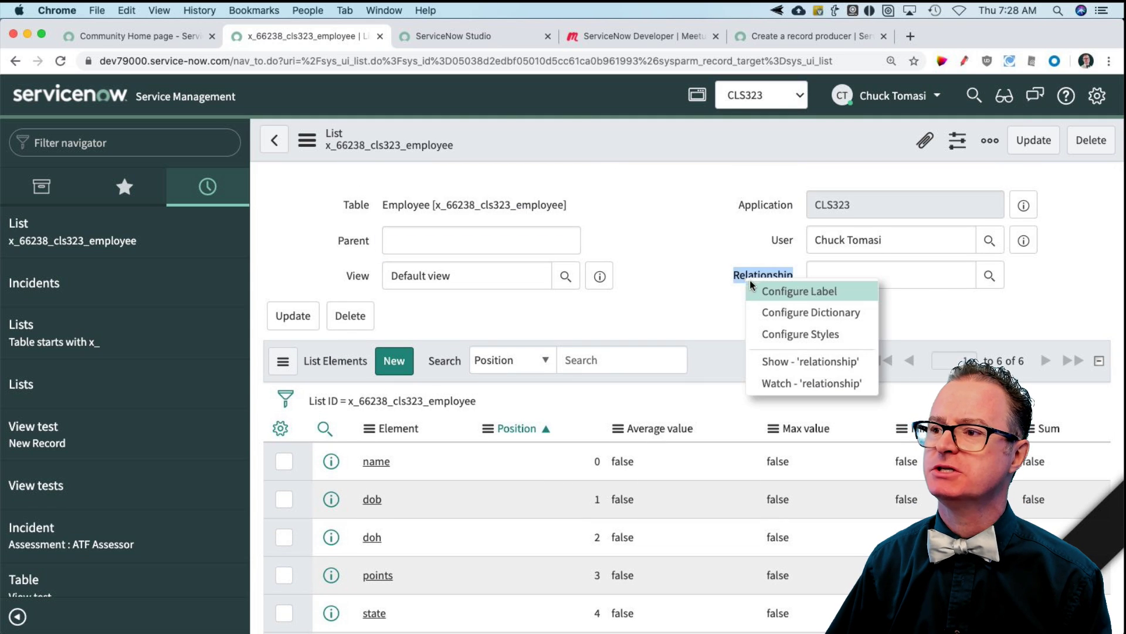
left_click(795, 362)
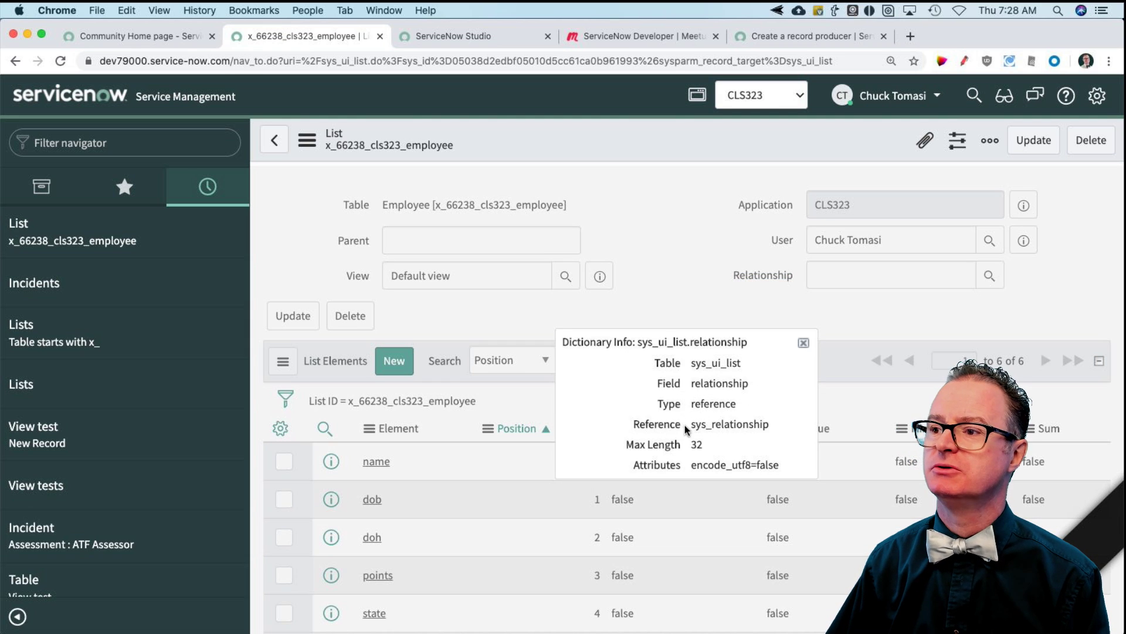
left_click_drag(693, 423, 761, 424)
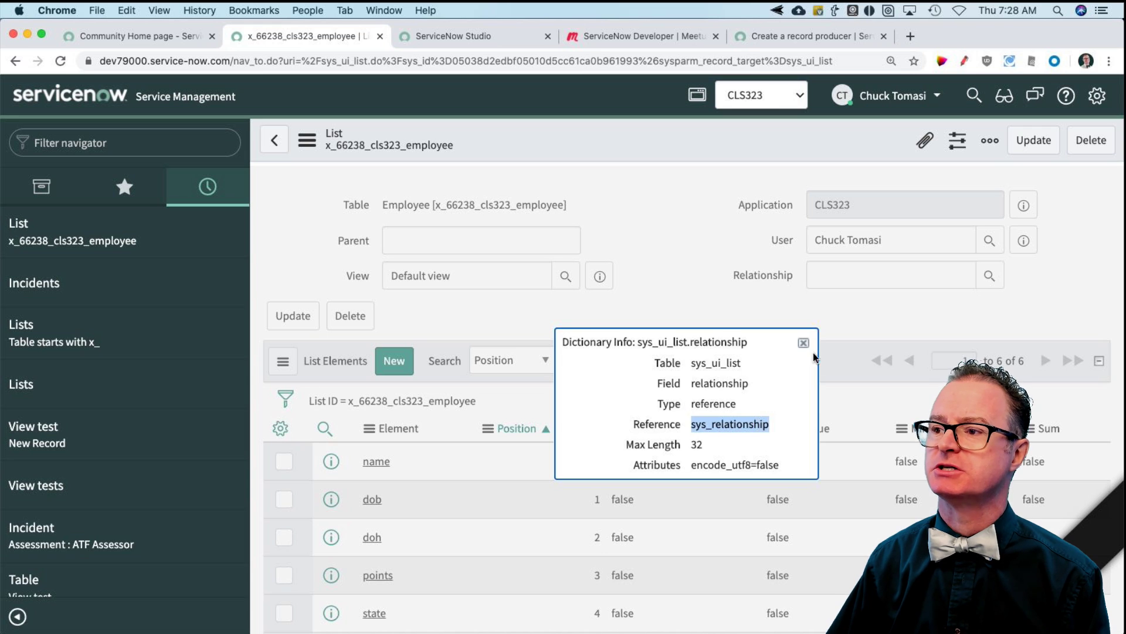
left_click(803, 342)
- Open the Relationships table's list of records by entering sys_relationship.list in the navigator filter
left_click(117, 142)
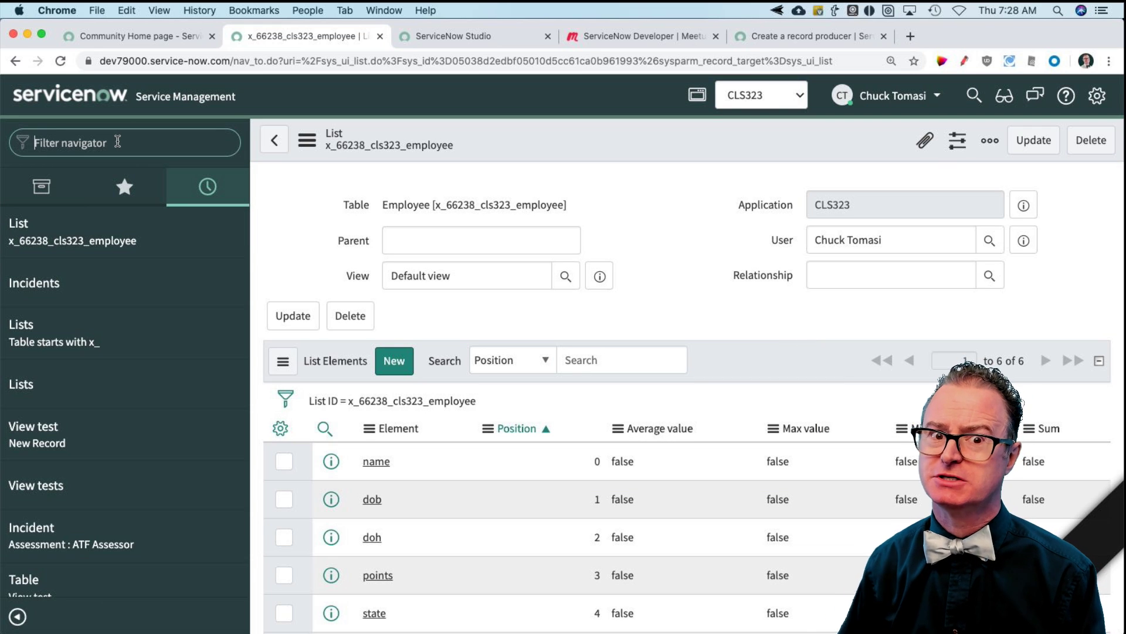
type("sys")
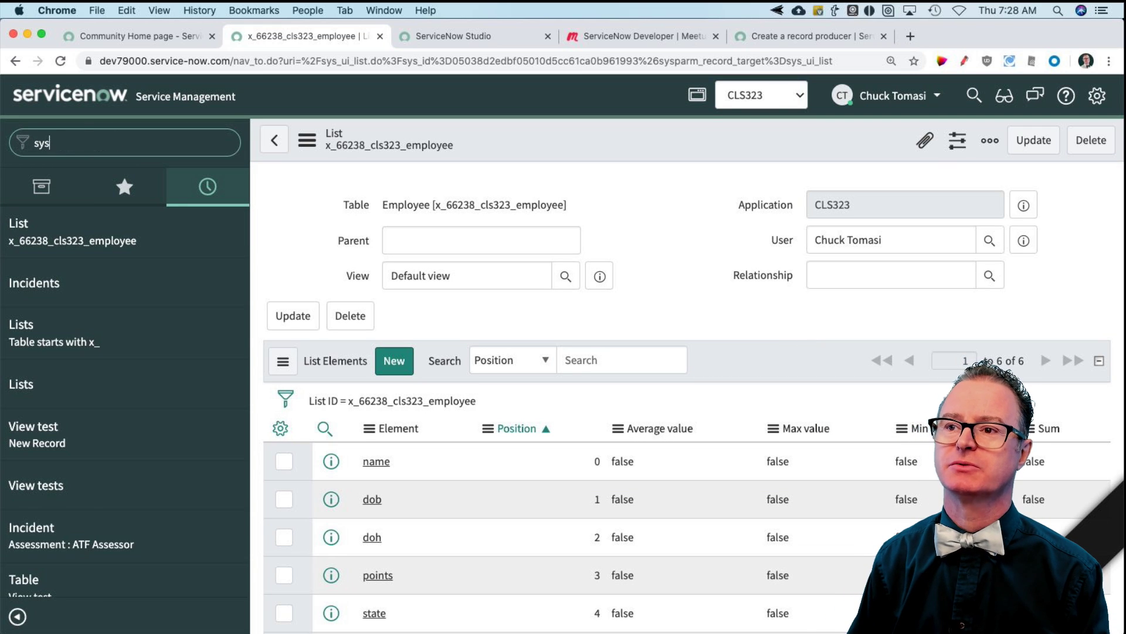
type("_relationship.")
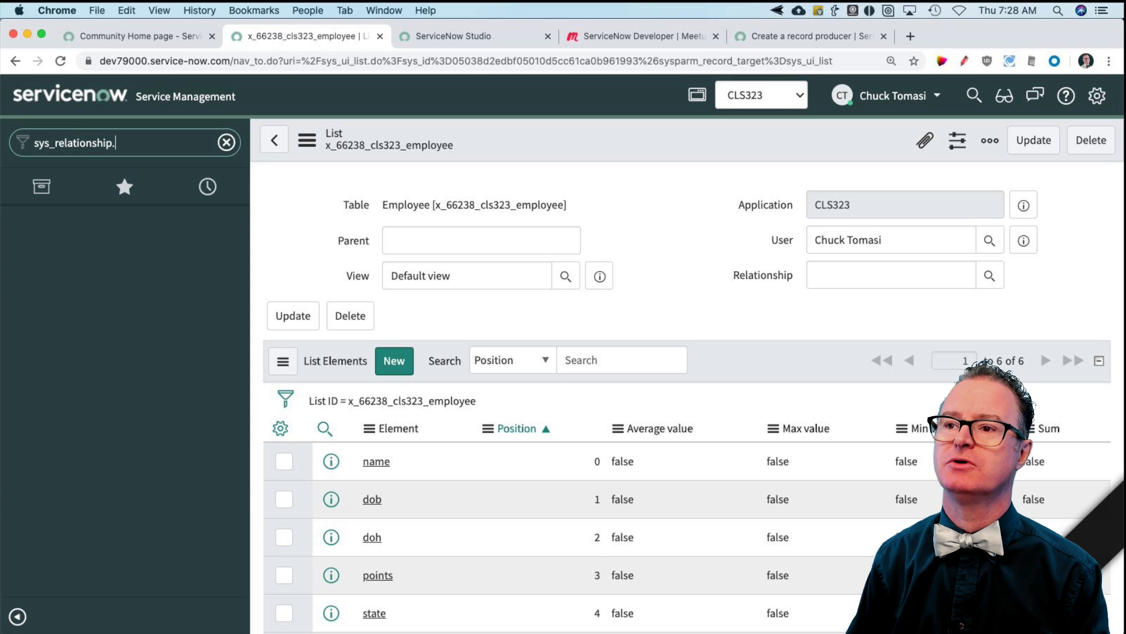
type("list")
key("Return")
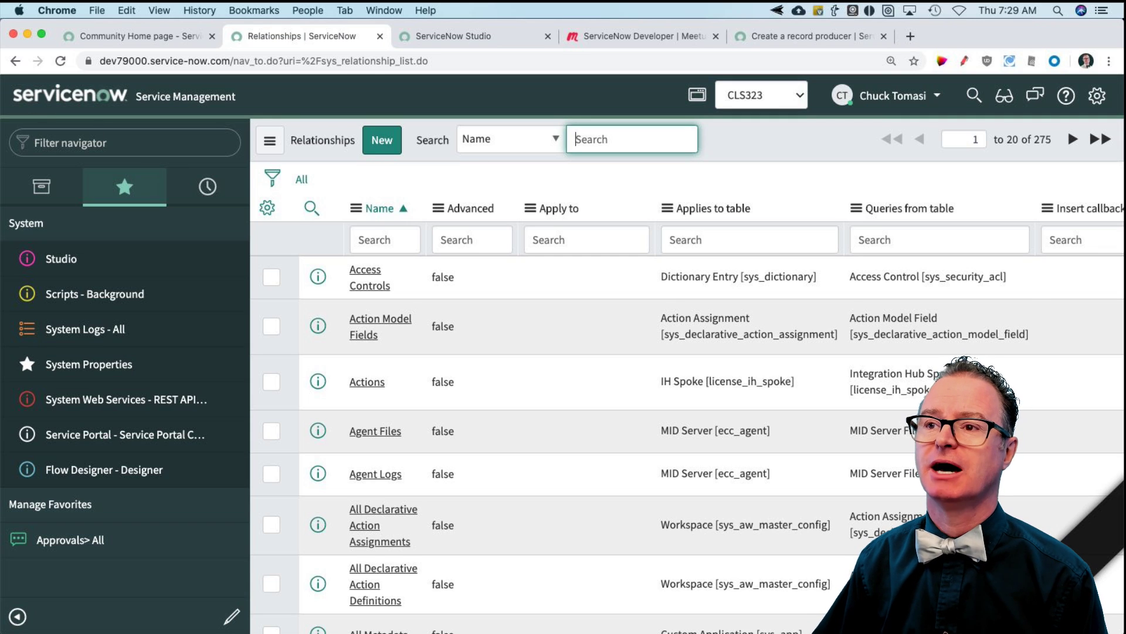
- Leave the Relationships list and reopen the Lists records filtered to tables starting with "x_" from the history
left_click(15, 61)
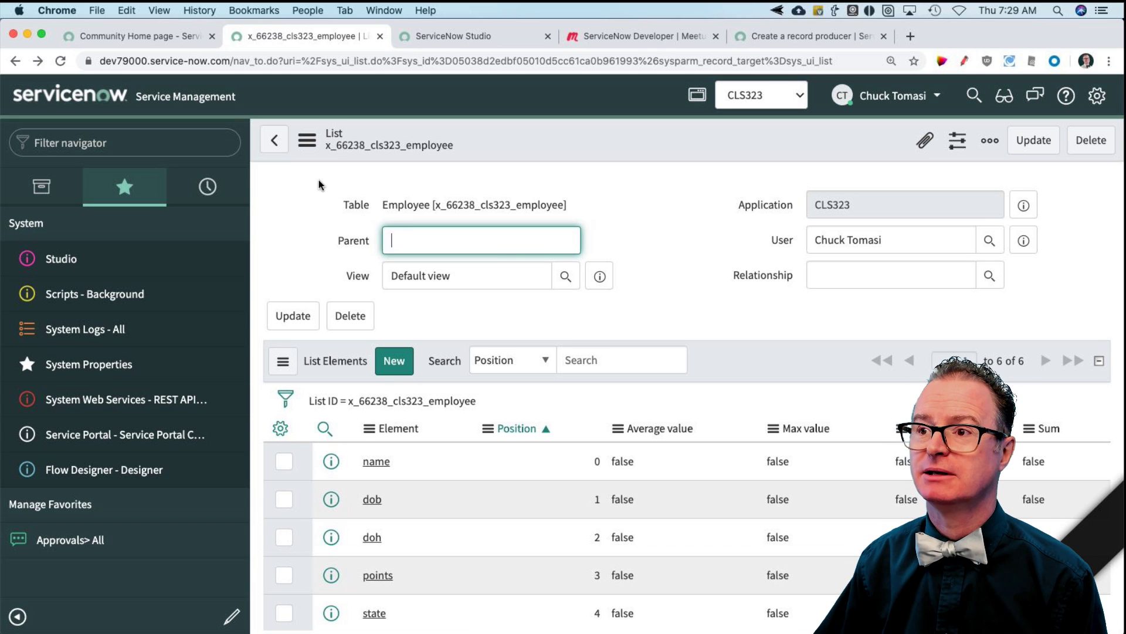
left_click(274, 141)
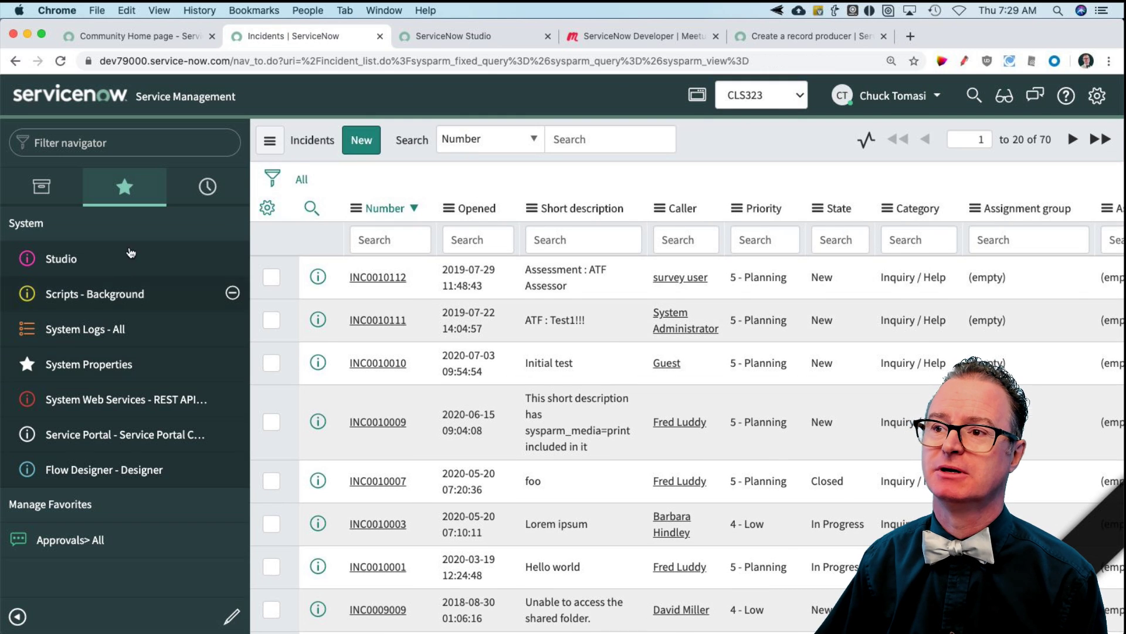
left_click(221, 187)
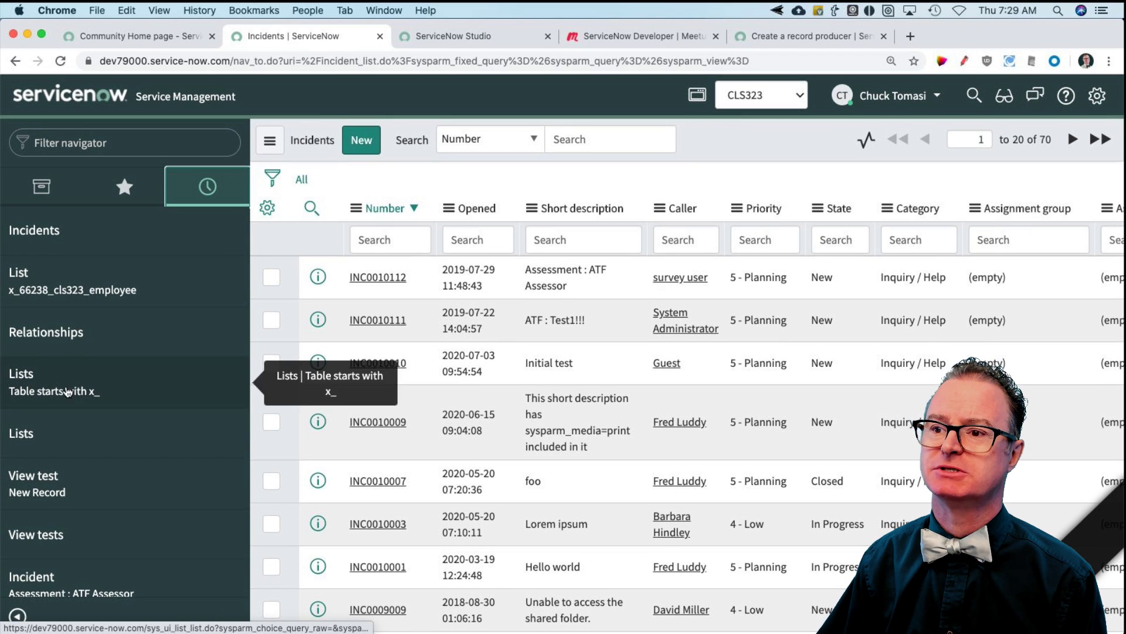
left_click(47, 437)
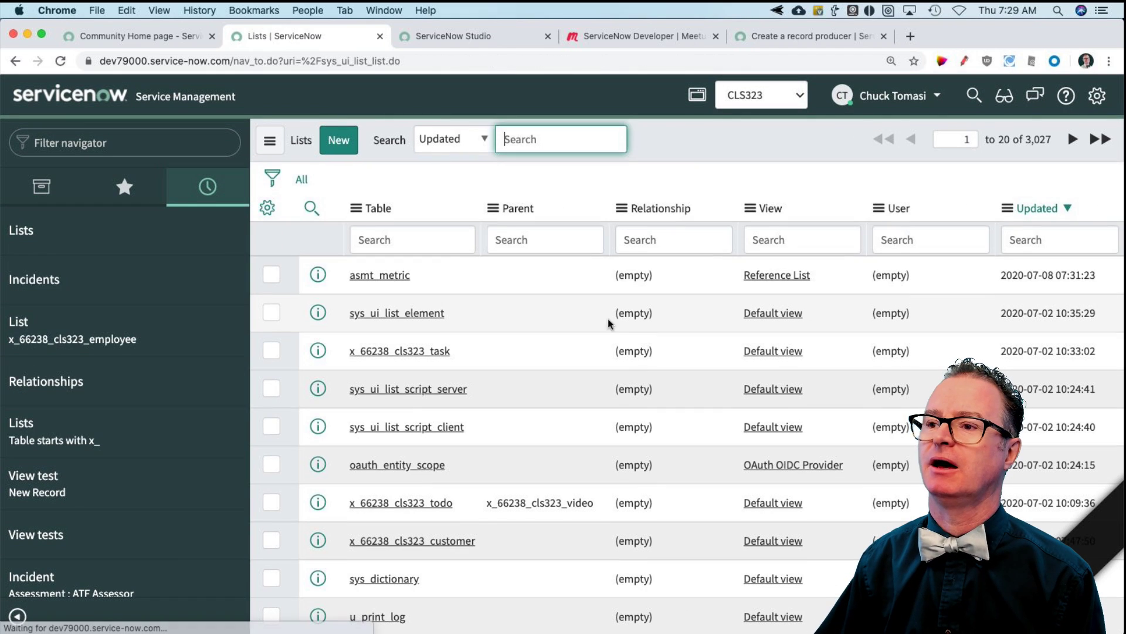
left_click(425, 240)
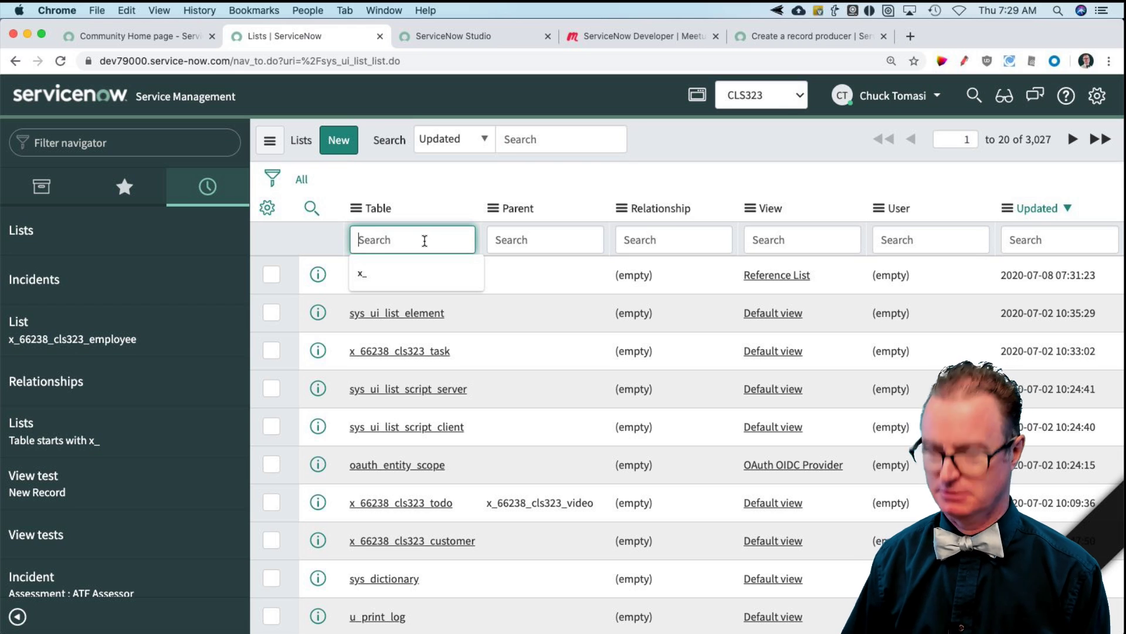
left_click(156, 431)
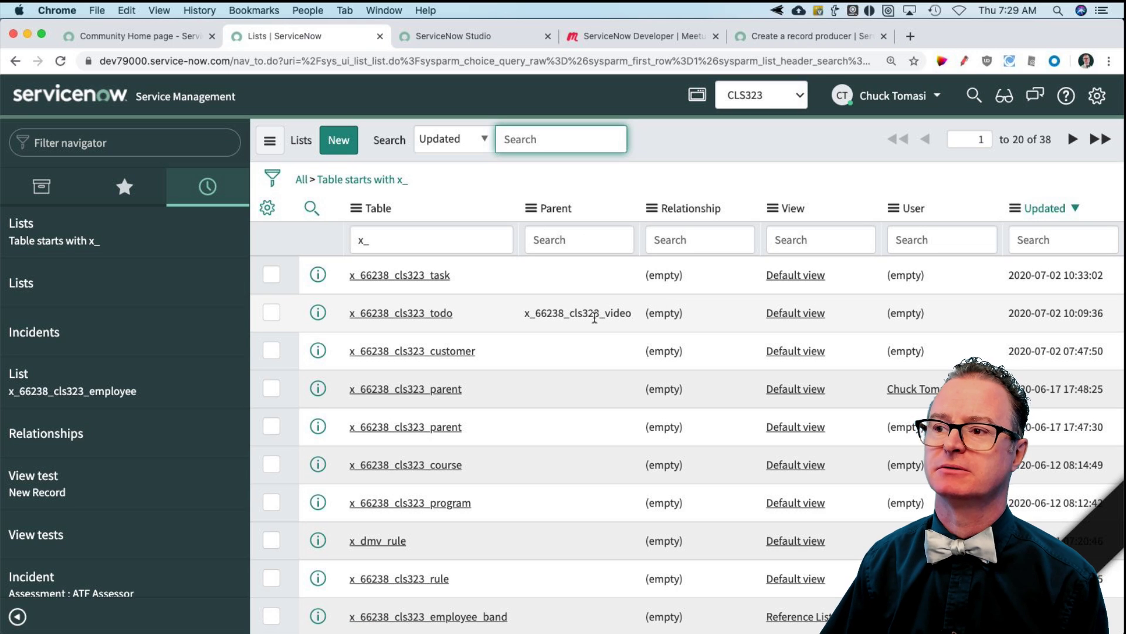
- Try narrowing the filtered Lists records to those with an empty Relationship, then remove that condition
left_click(685, 275)
right_click(689, 276)
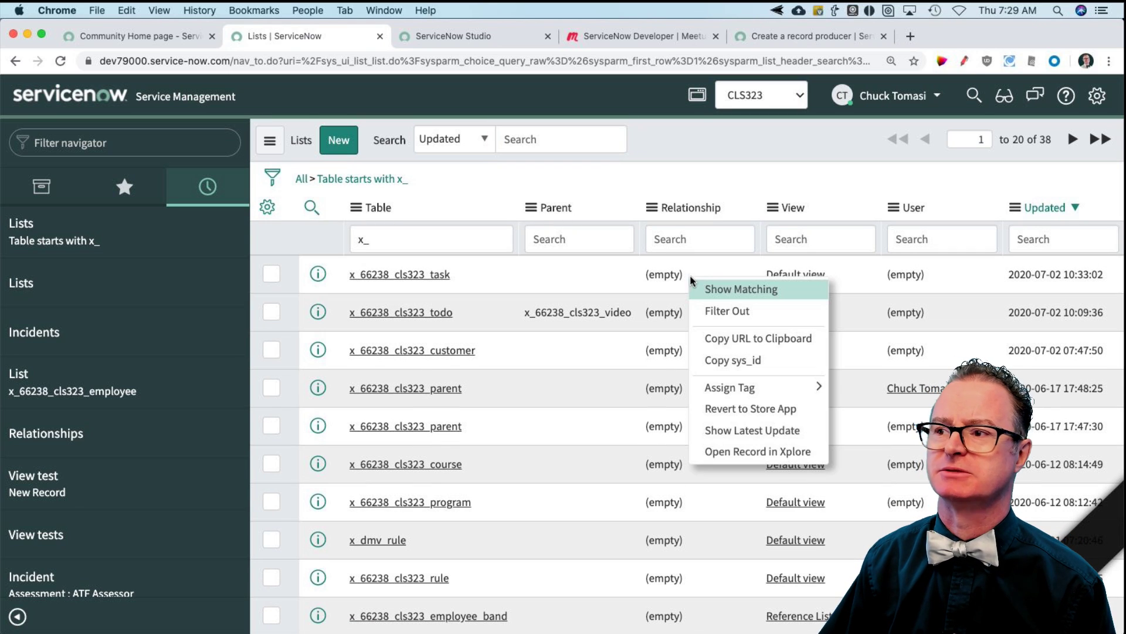
left_click(731, 290)
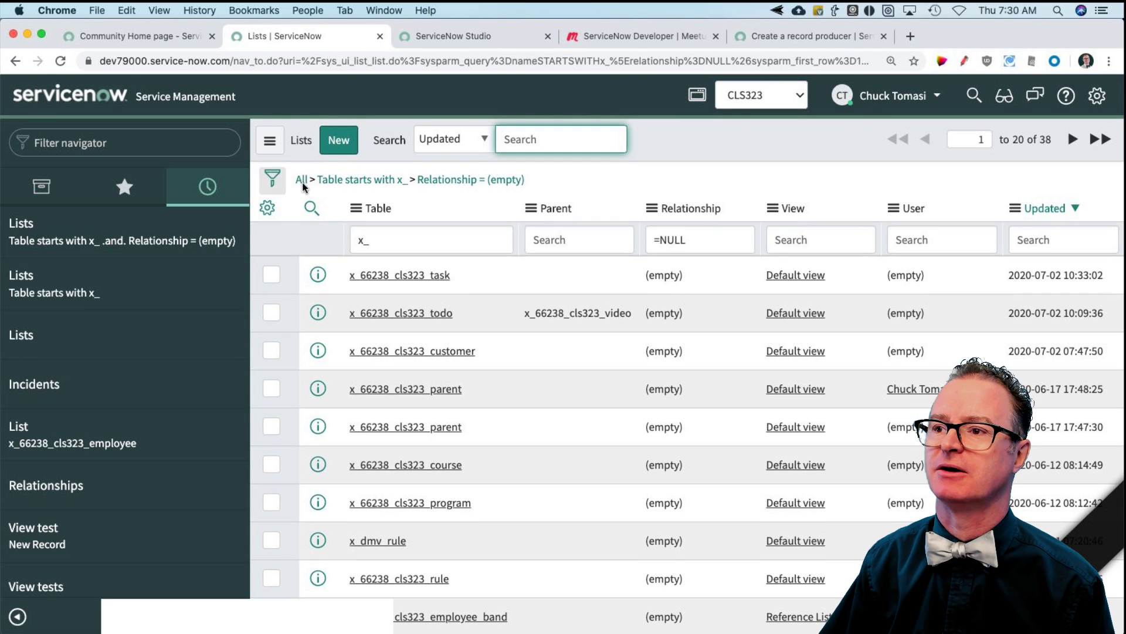
left_click(415, 183)
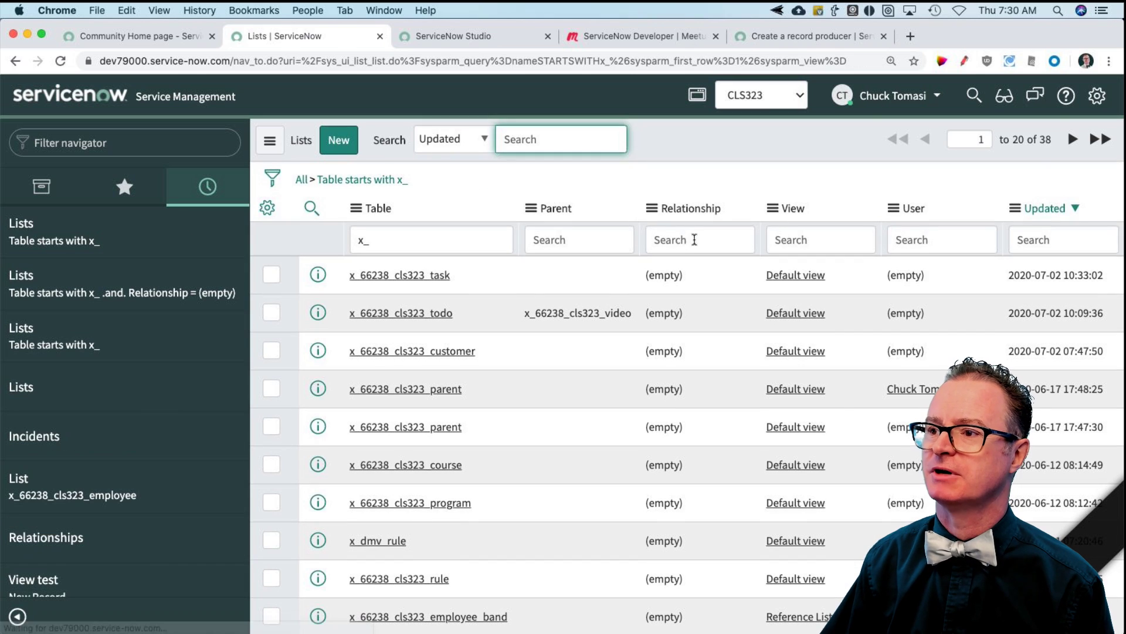
- Restrict the Lists records to those whose Relationship is not empty, and remove the "Table starts with x_" condition to view matches across all tables
right_click(700, 272)
left_click(746, 302)
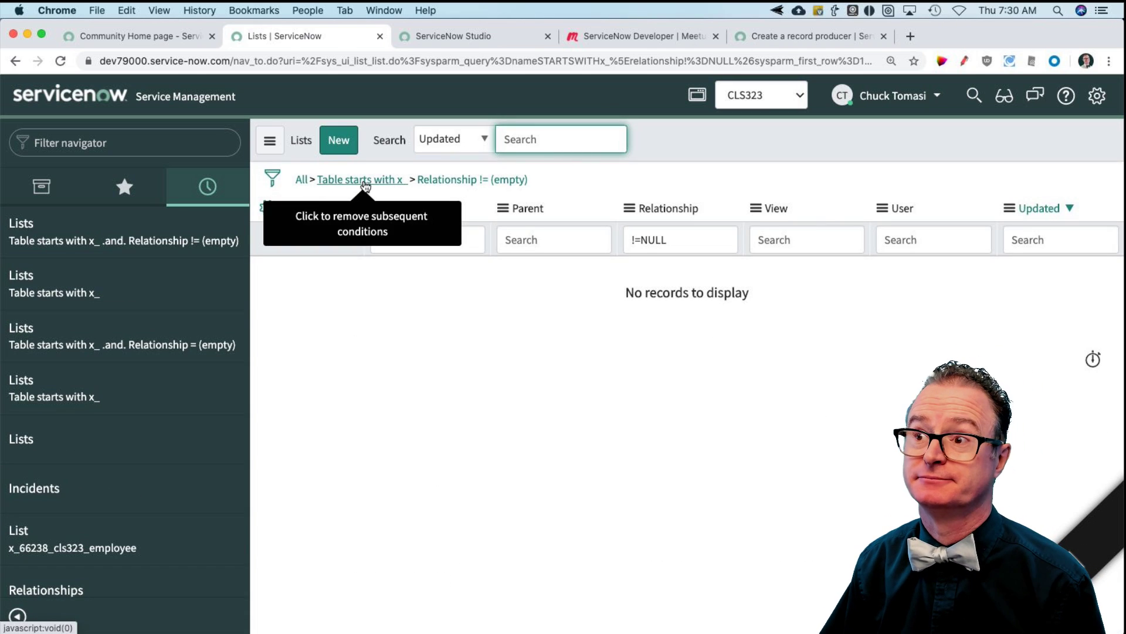
left_click(312, 179)
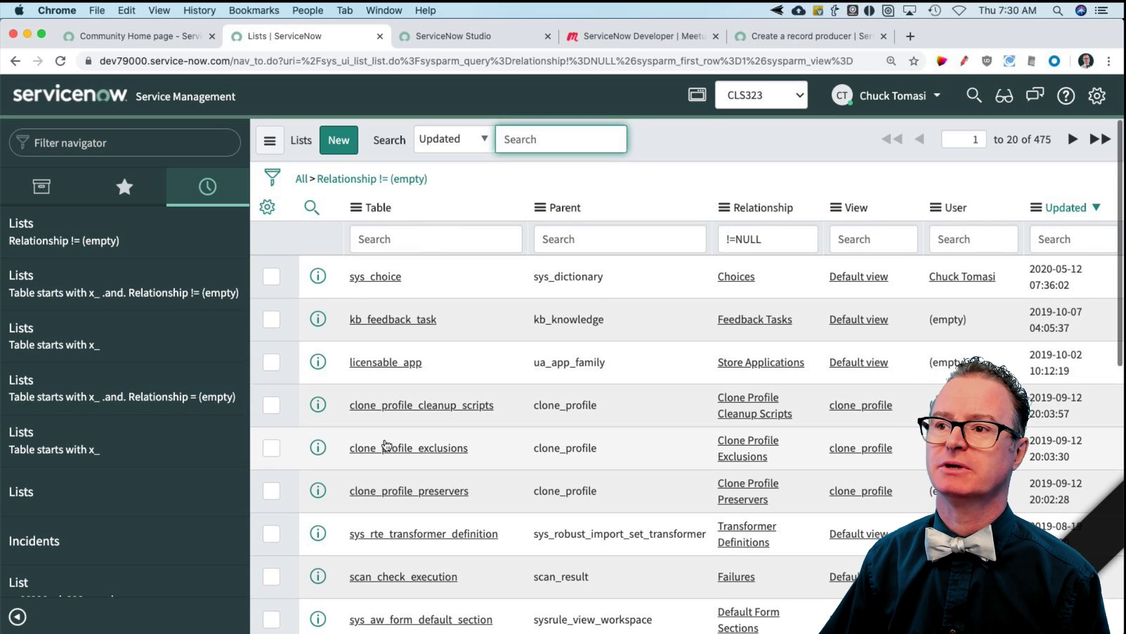
scroll(340, 352, "down", 1)
left_click(15, 61)
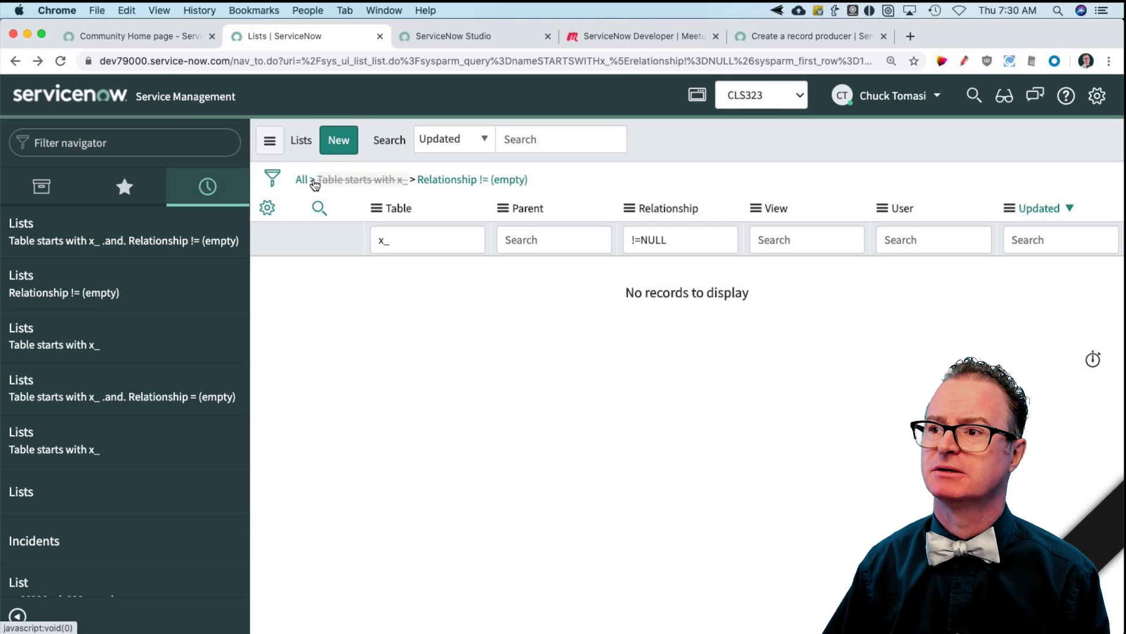
left_click(314, 184)
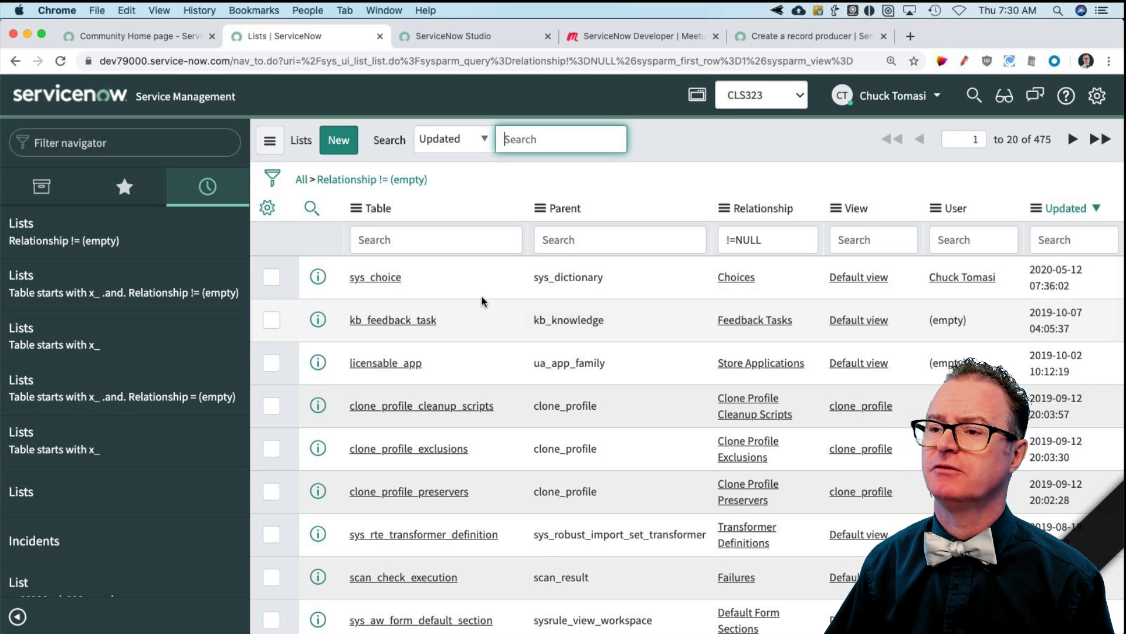
- Add a Table filter of x_ to the Lists records, and remove the non-empty Relationship condition
left_click(396, 246)
type("x_")
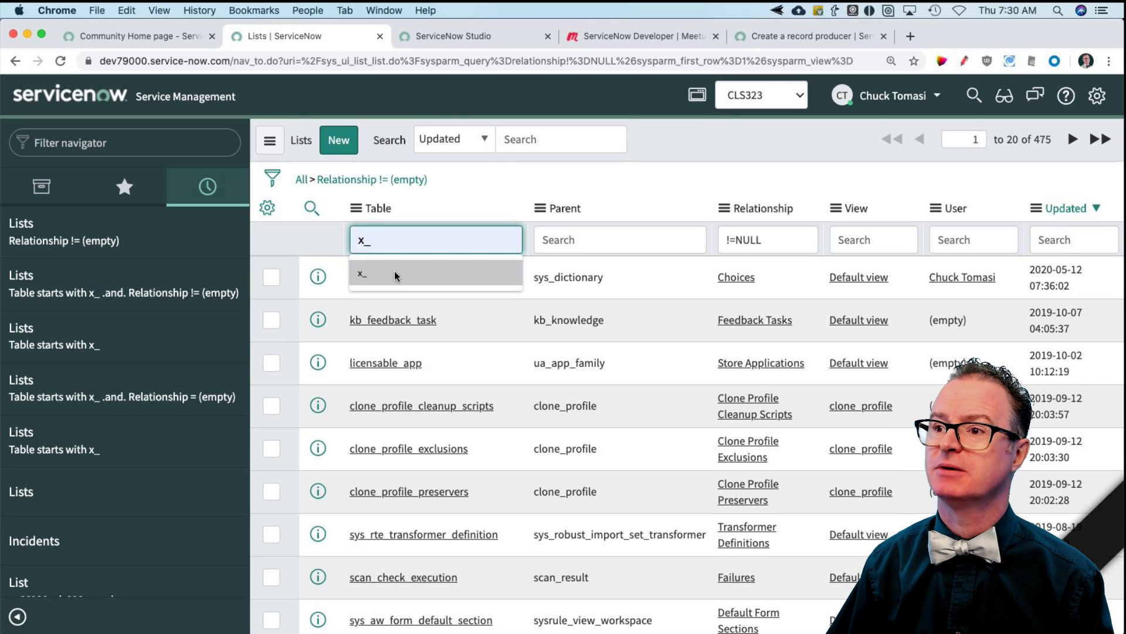
left_click(396, 275)
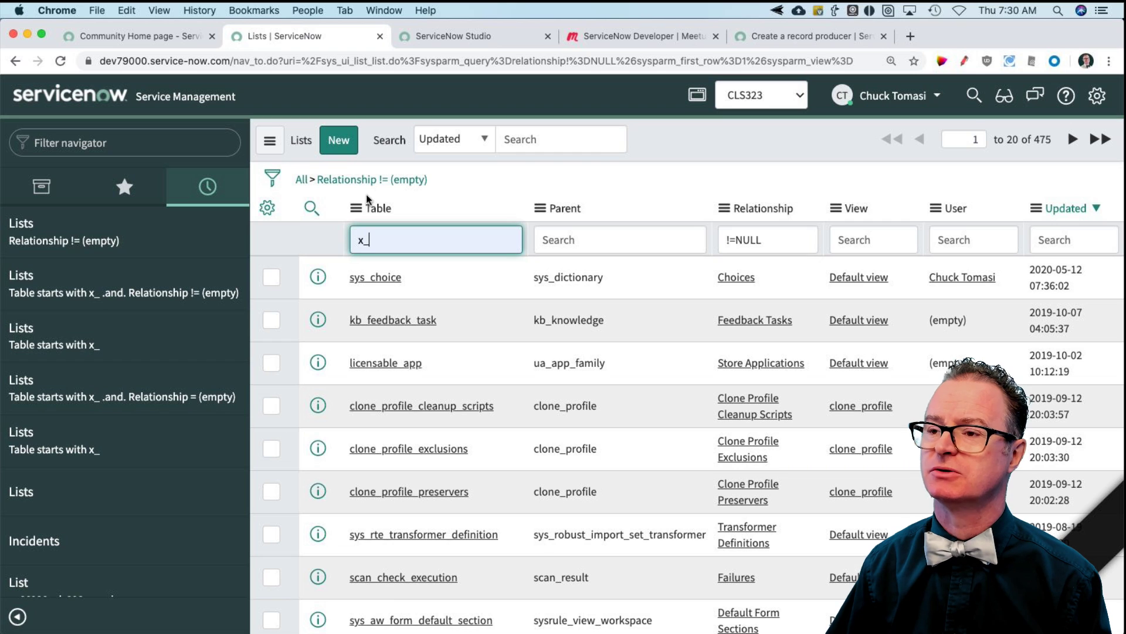
key("Return")
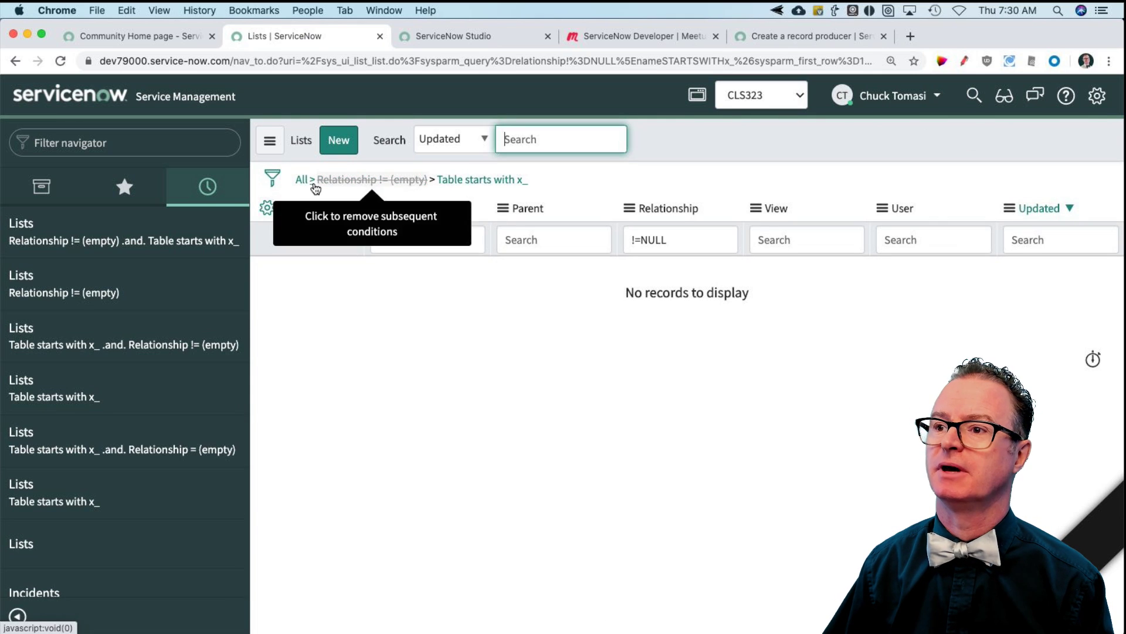
left_click(312, 182)
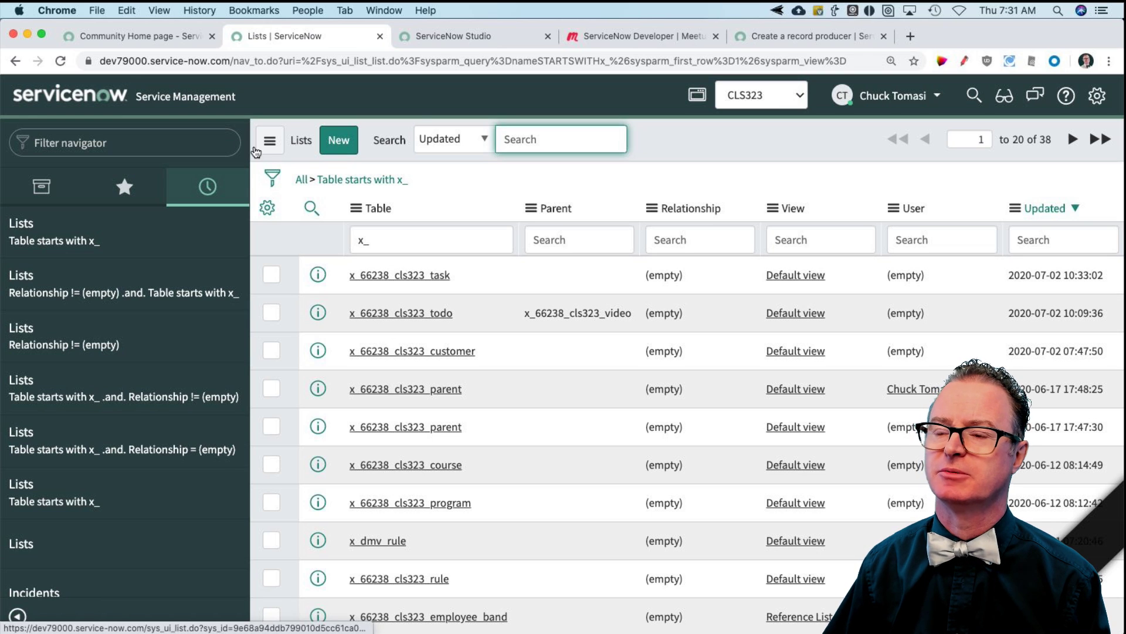
- Filter the navigator for "cls", open the Todos list, and look through the form of its unassigned todo
left_click(120, 142)
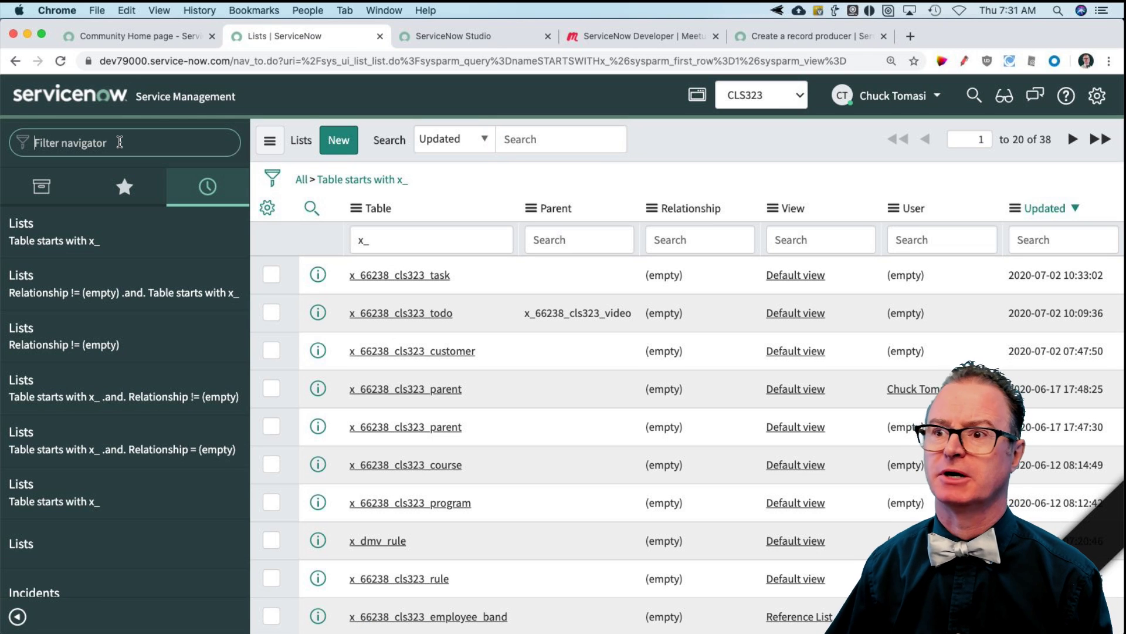
type("cls")
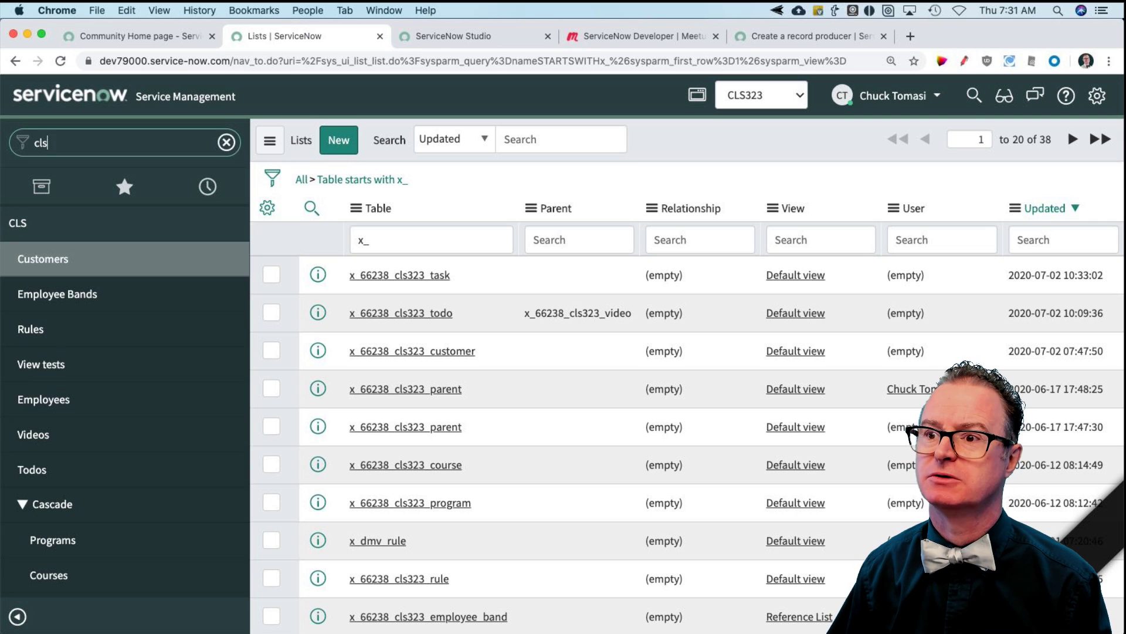
left_click(50, 470)
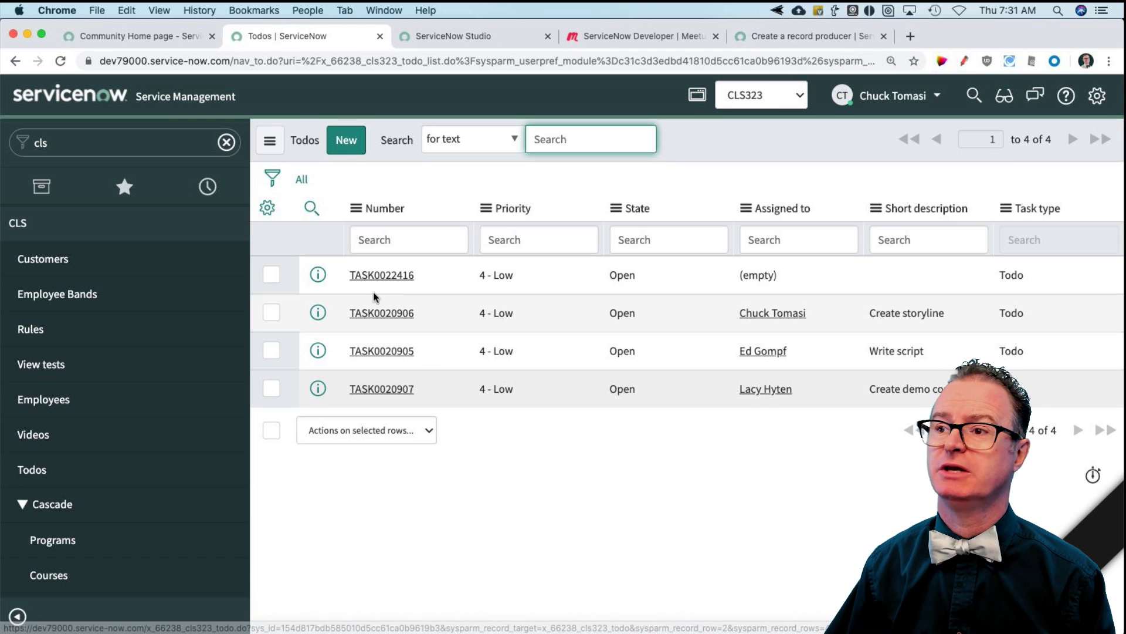
left_click(389, 276)
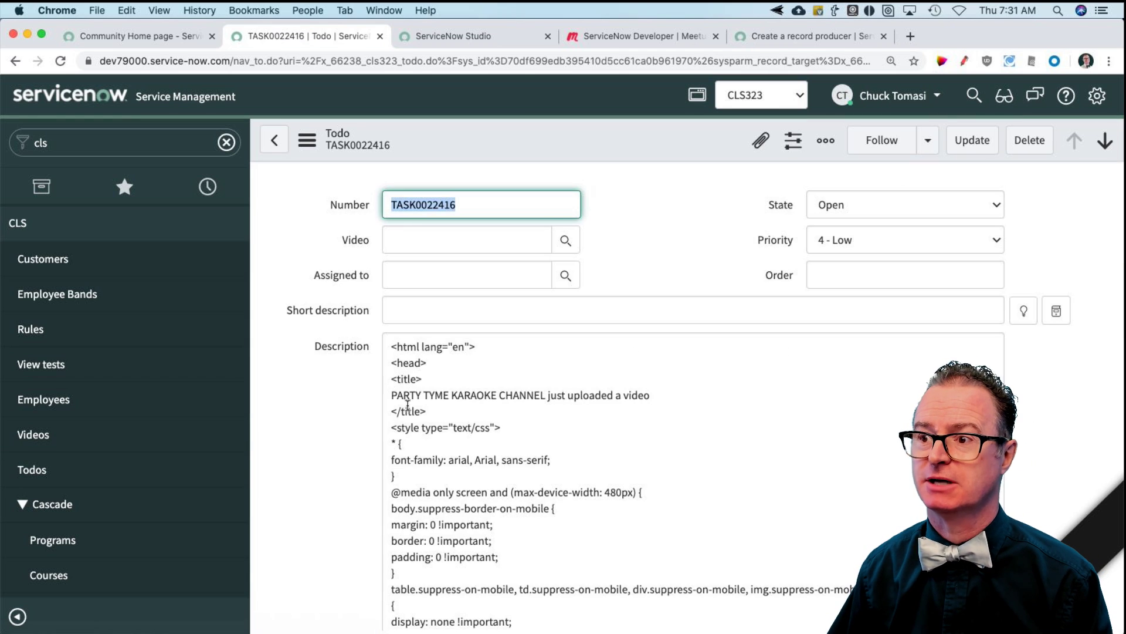
scroll(305, 542, "down", 5)
scroll(307, 541, "up", 5)
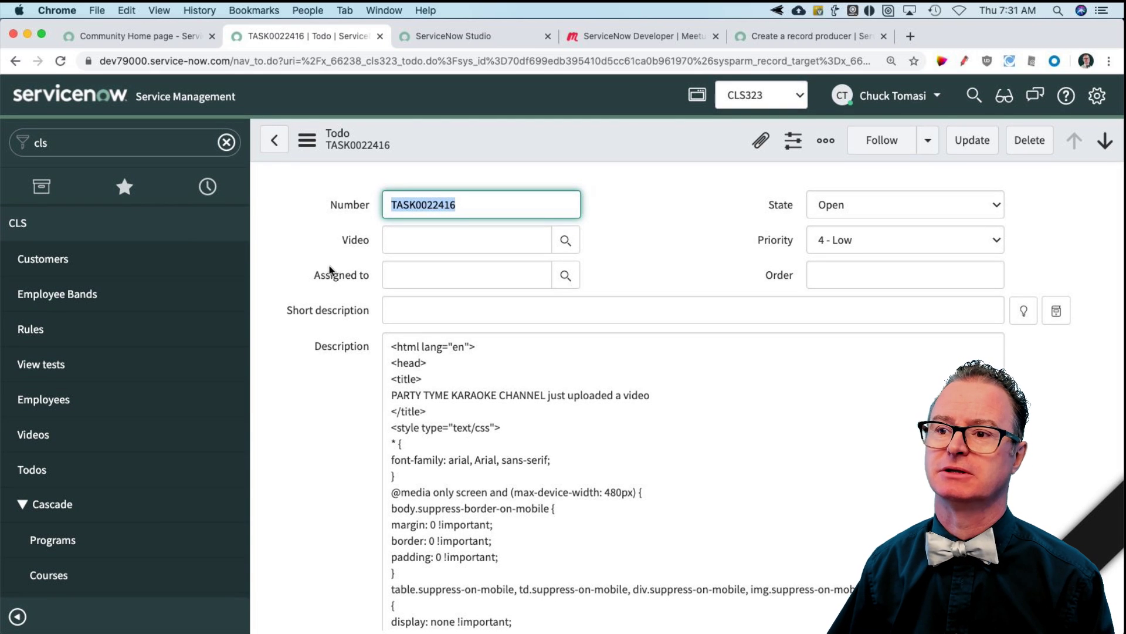
- Open the Flow Designer Demo video record and add the Todo->Video embedded list to its form layout, saving the change
left_click(44, 437)
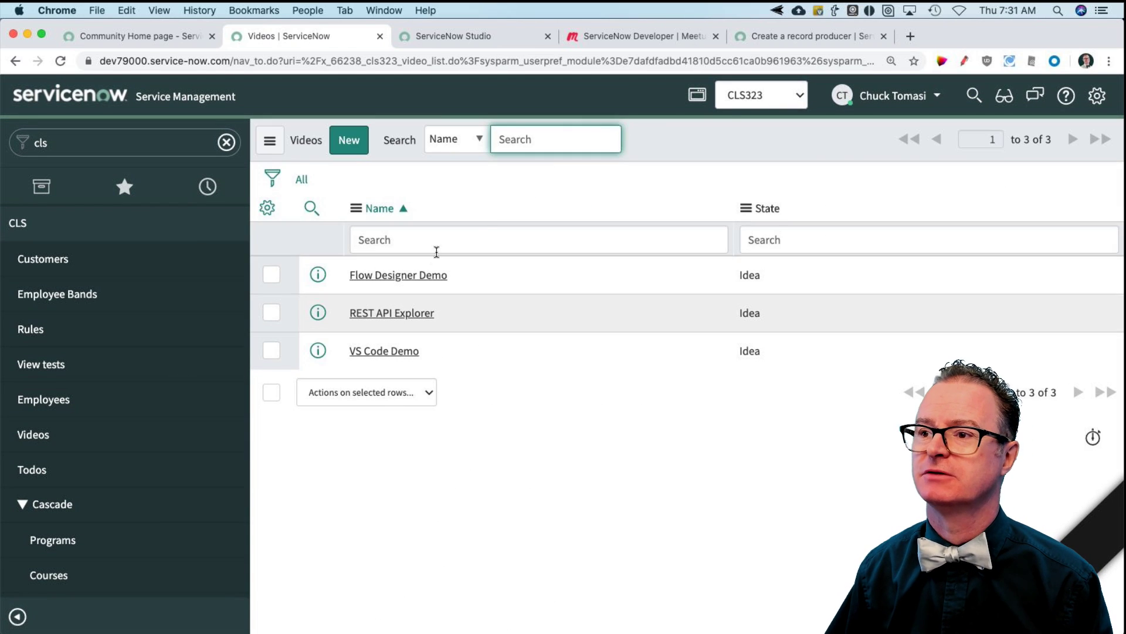
left_click(409, 280)
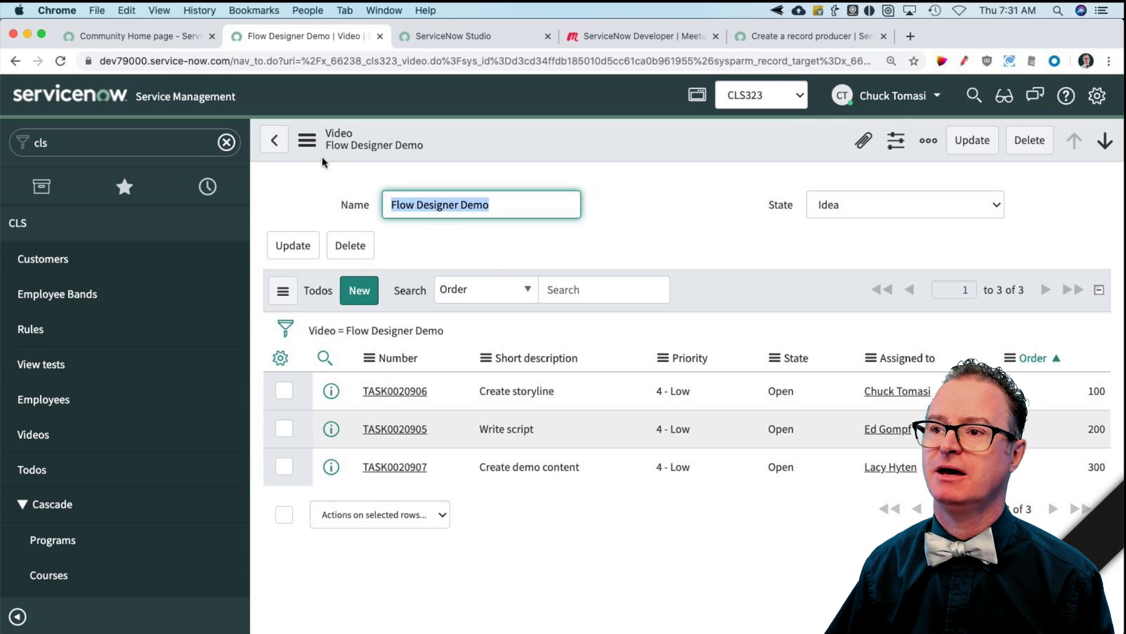
left_click(310, 146)
mouse_move(350, 248)
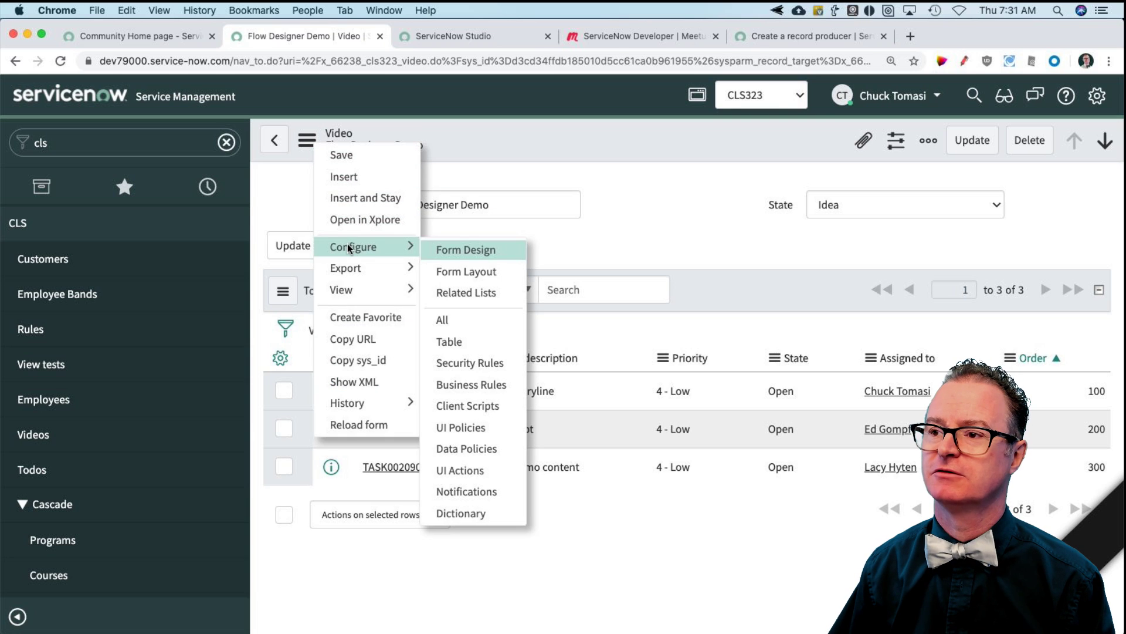
left_click(484, 272)
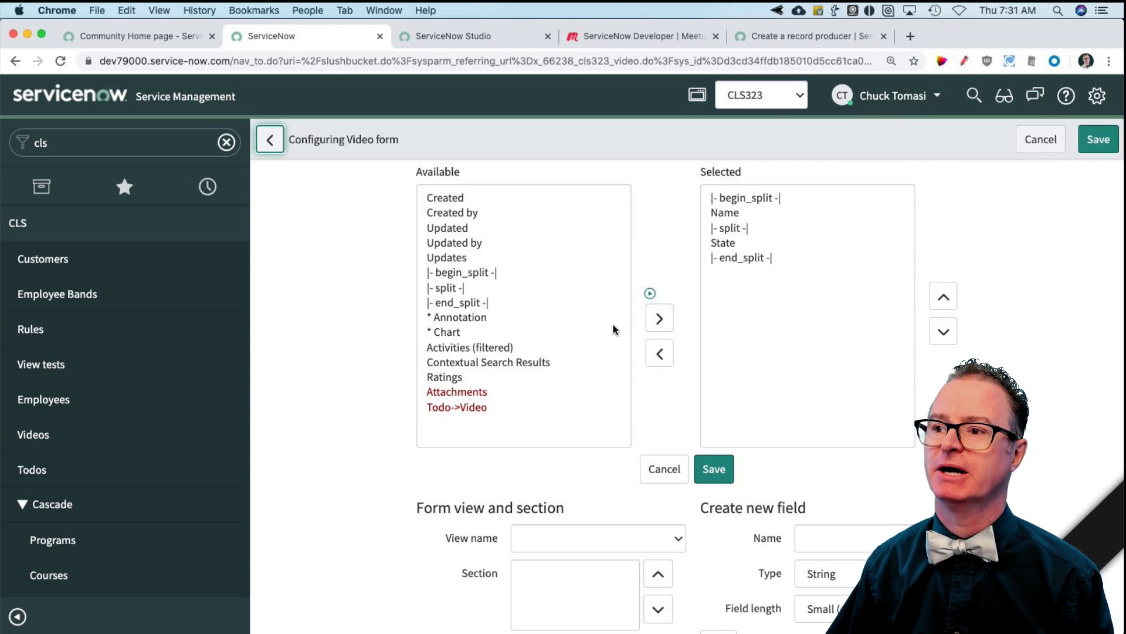
left_click(455, 408)
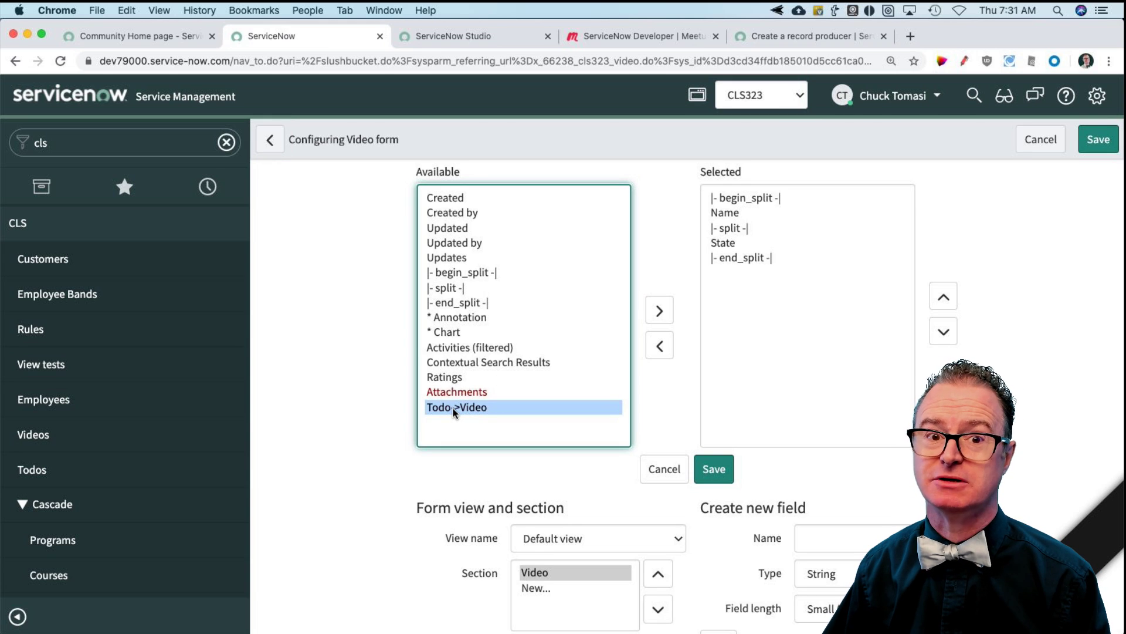
double_click(455, 408)
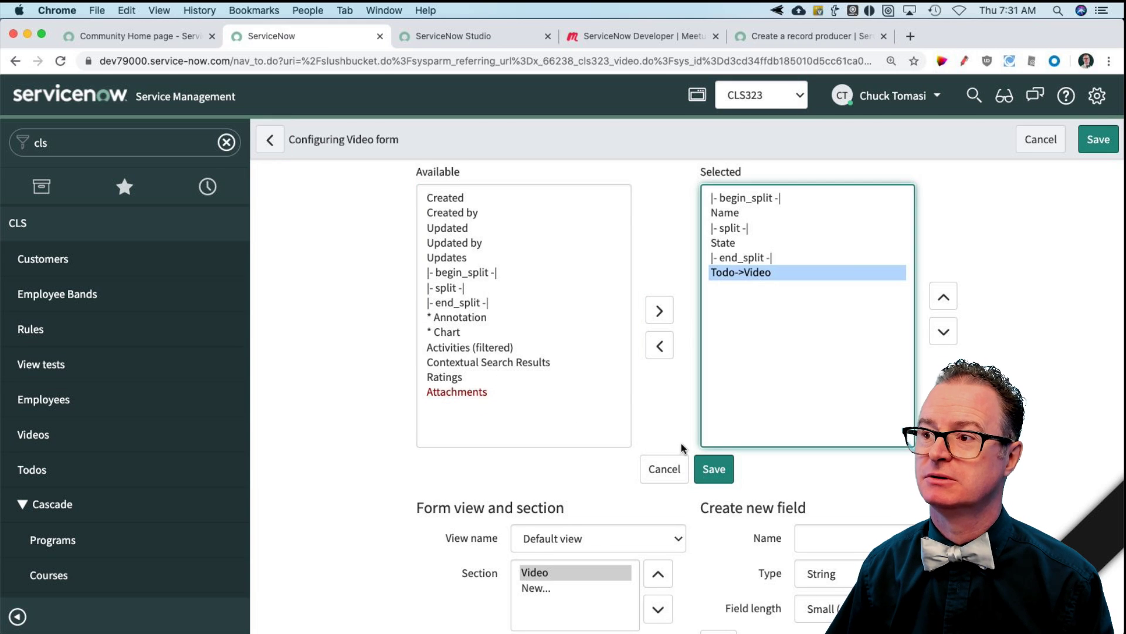
left_click(714, 468)
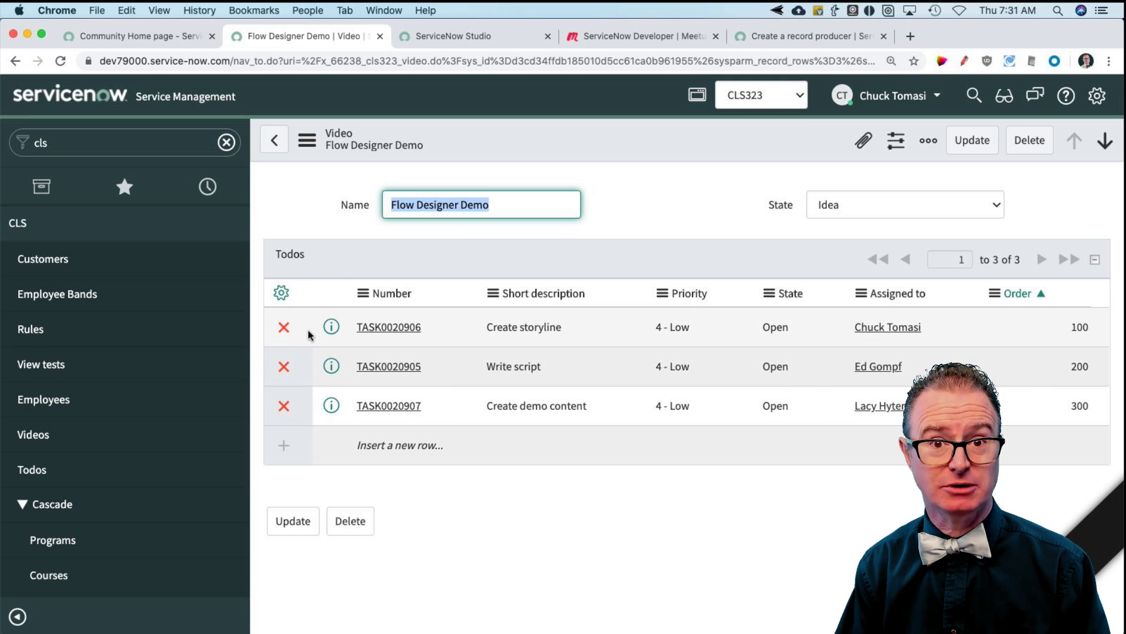
- Look at the View test table's columns in Studio, and return to the Flow Designer Demo video form
left_click(483, 38)
scroll(449, 510, "down", 5)
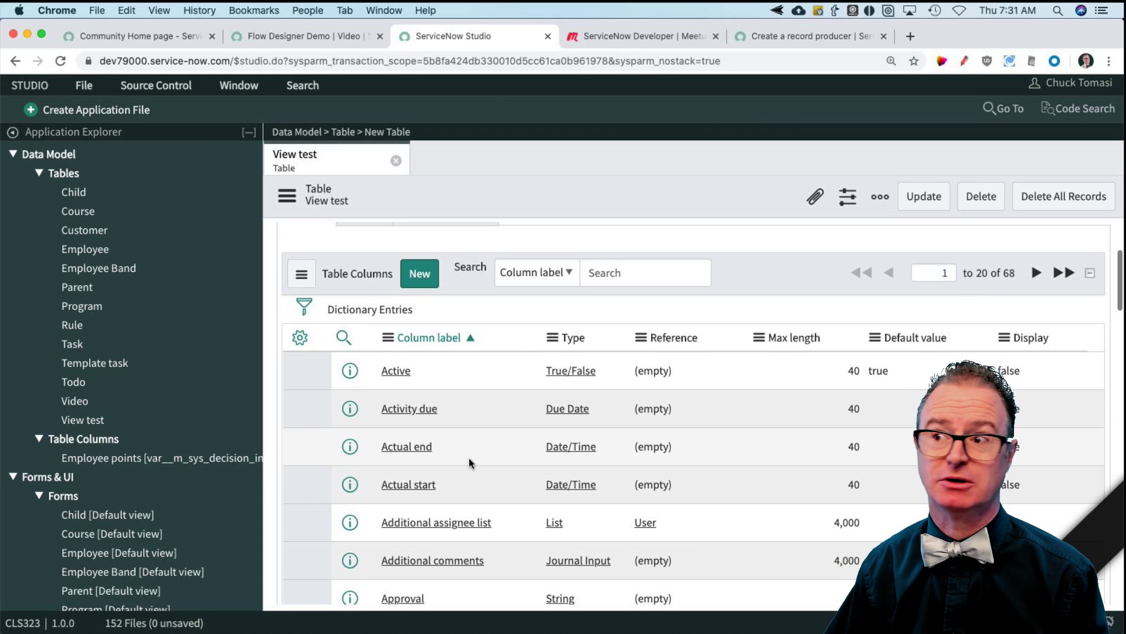
left_click(294, 41)
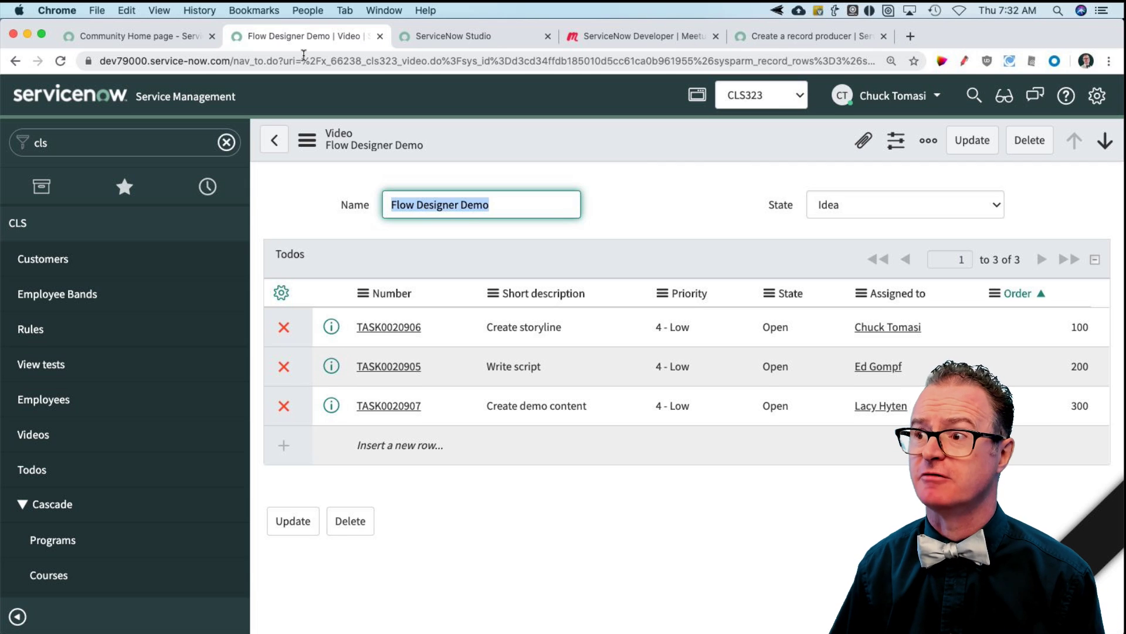
left_click(658, 210)
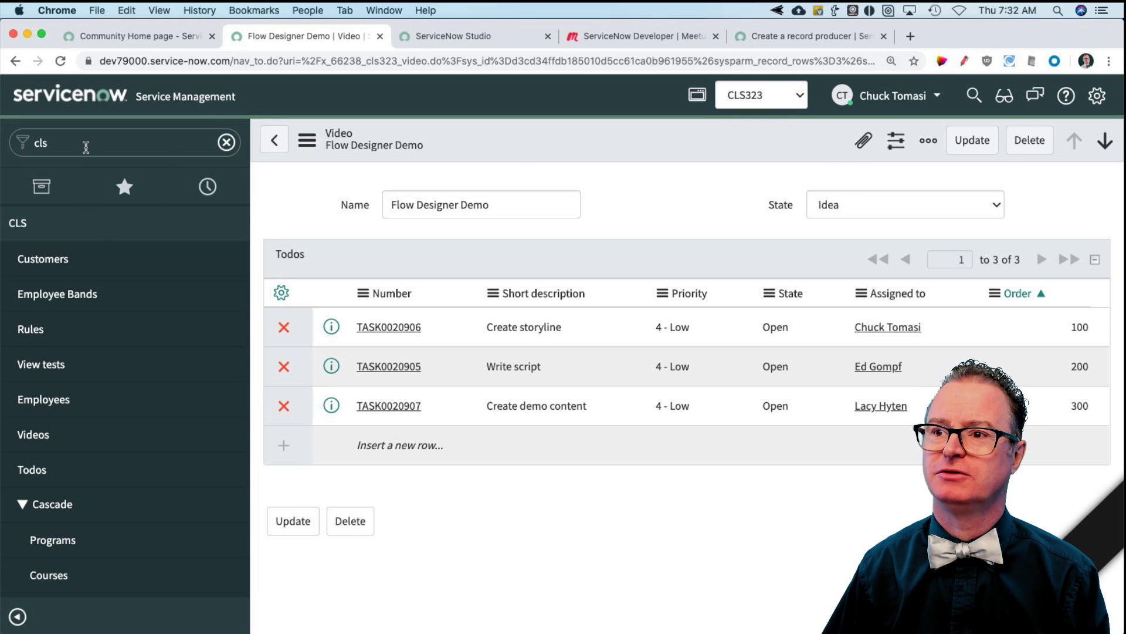
- Open the UI Views list by entering sys_ui_view.list in the navigator filter
left_click(86, 145)
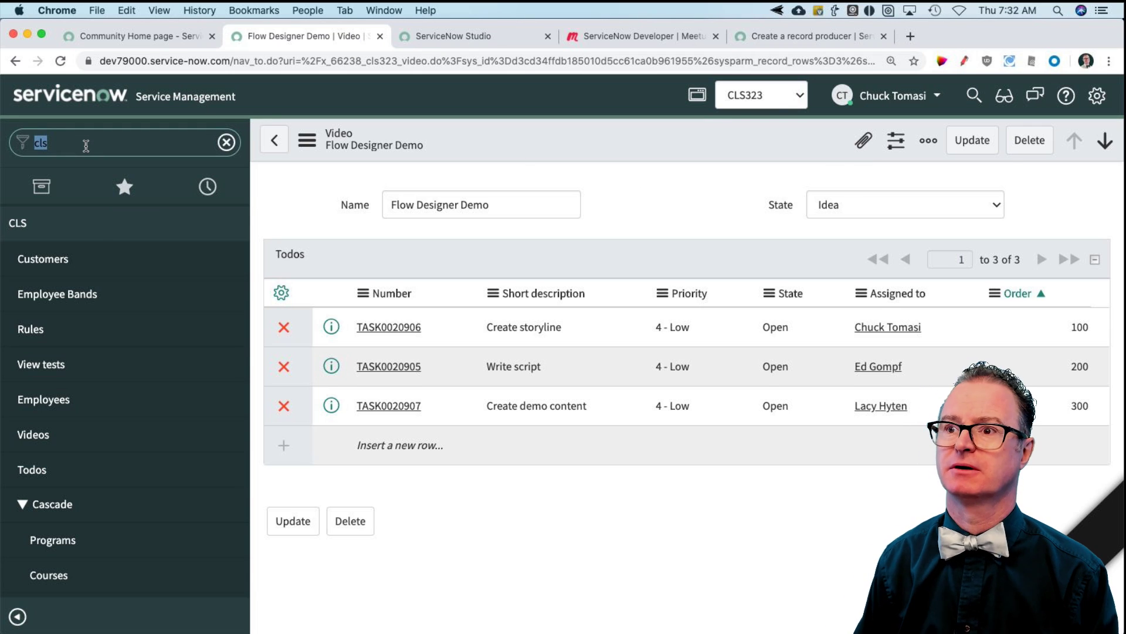
type("sys_u")
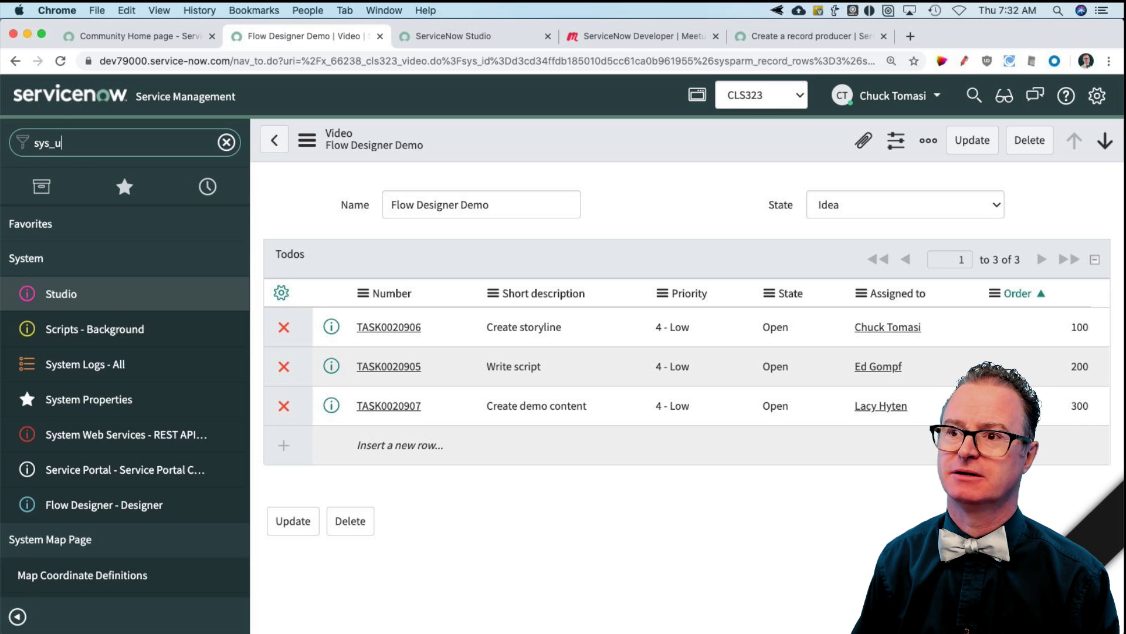
type("i_view.list")
key("Return")
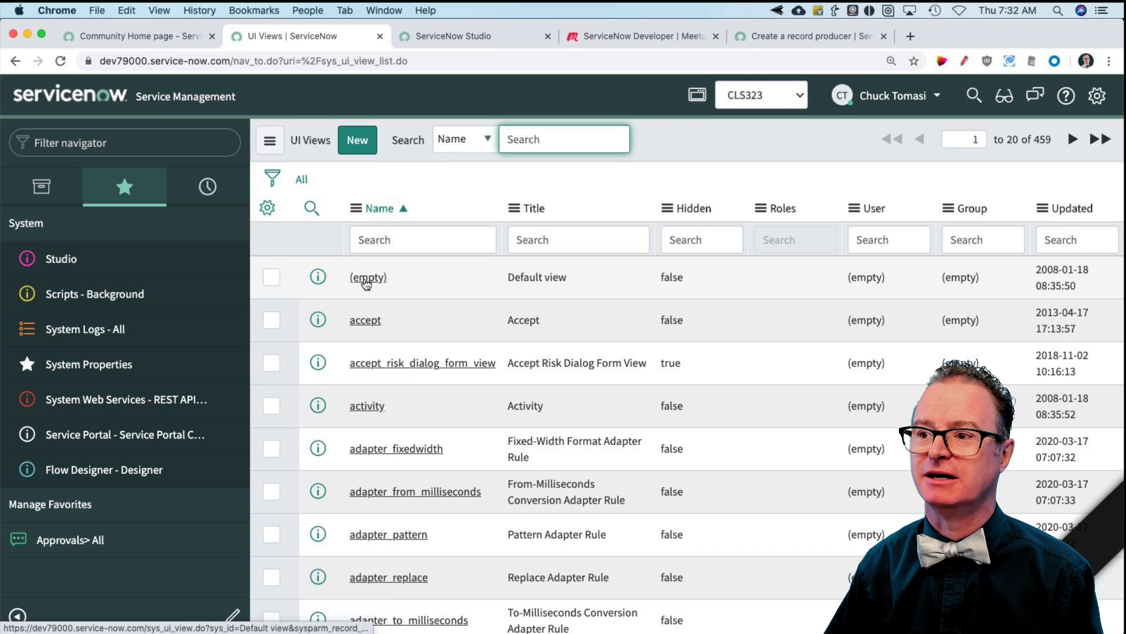
- Copy the Default view record's sys_id, paste it into a new Visual Studio Code file to inspect it, and close the file without saving
right_click(367, 281)
left_click(427, 369)
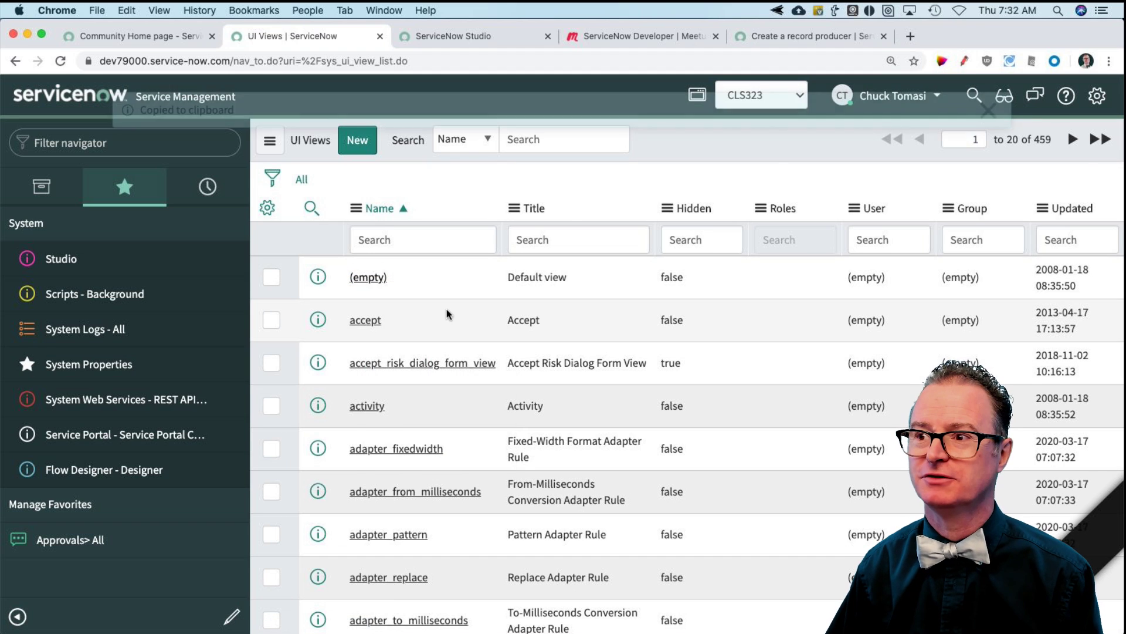
key("super+Tab")
key("super+shift+Tab")
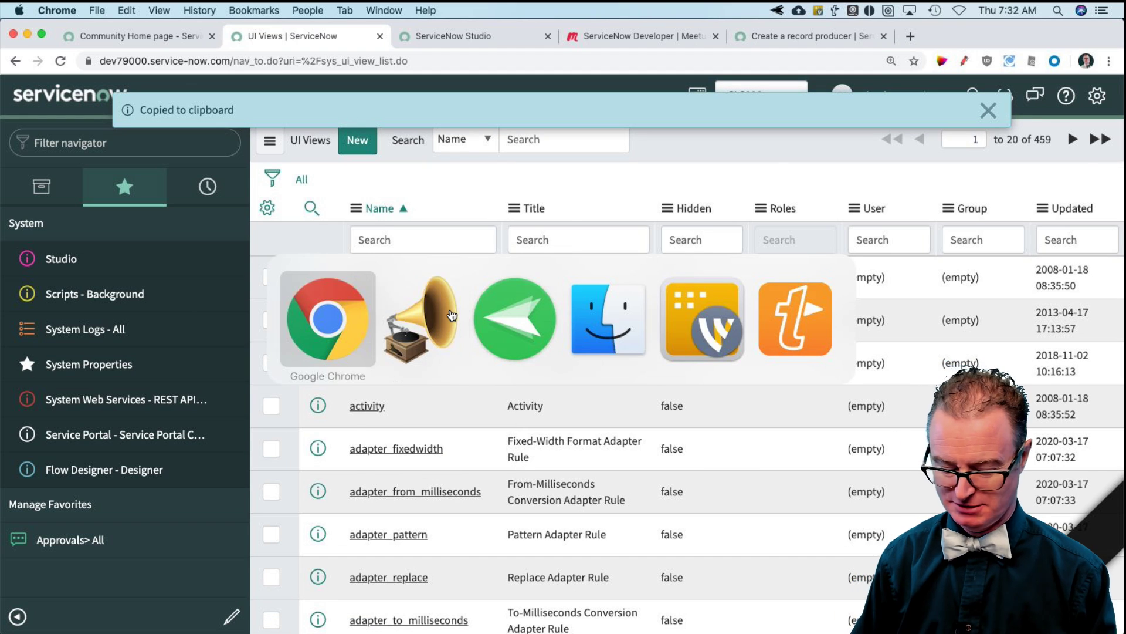
key("super+space")
type("vs")
key("Return")
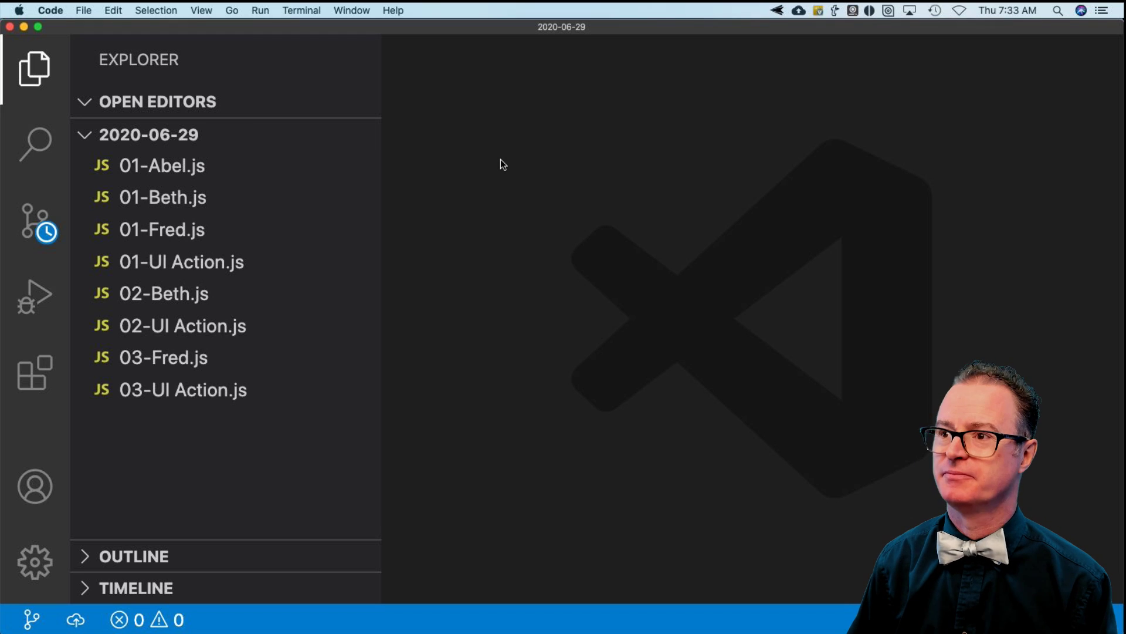
key("super+n")
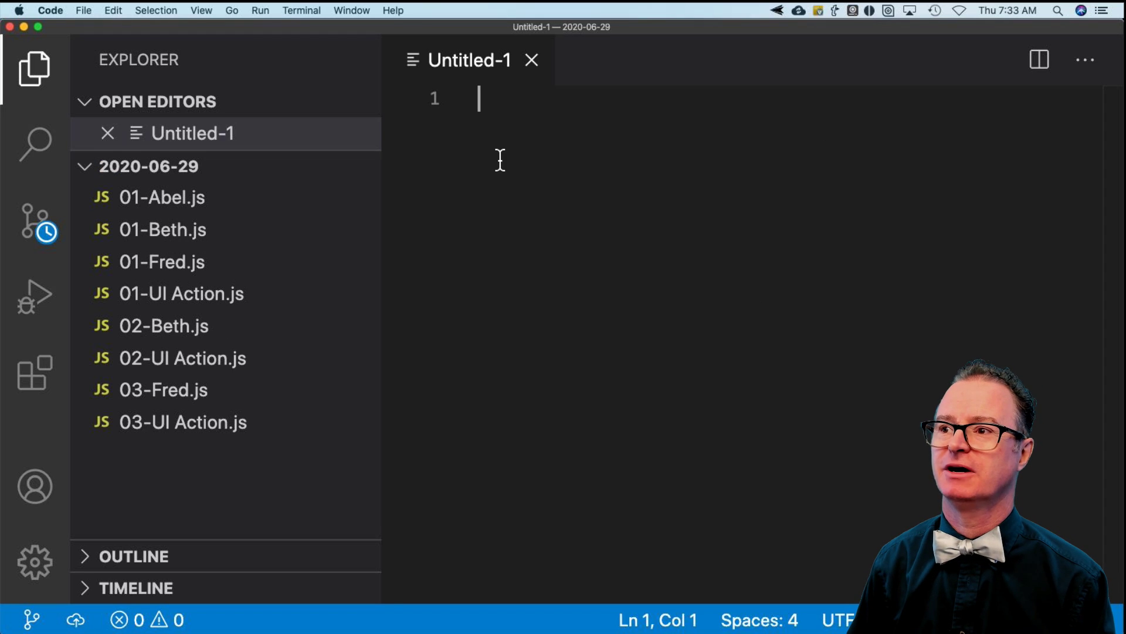
key("super+v")
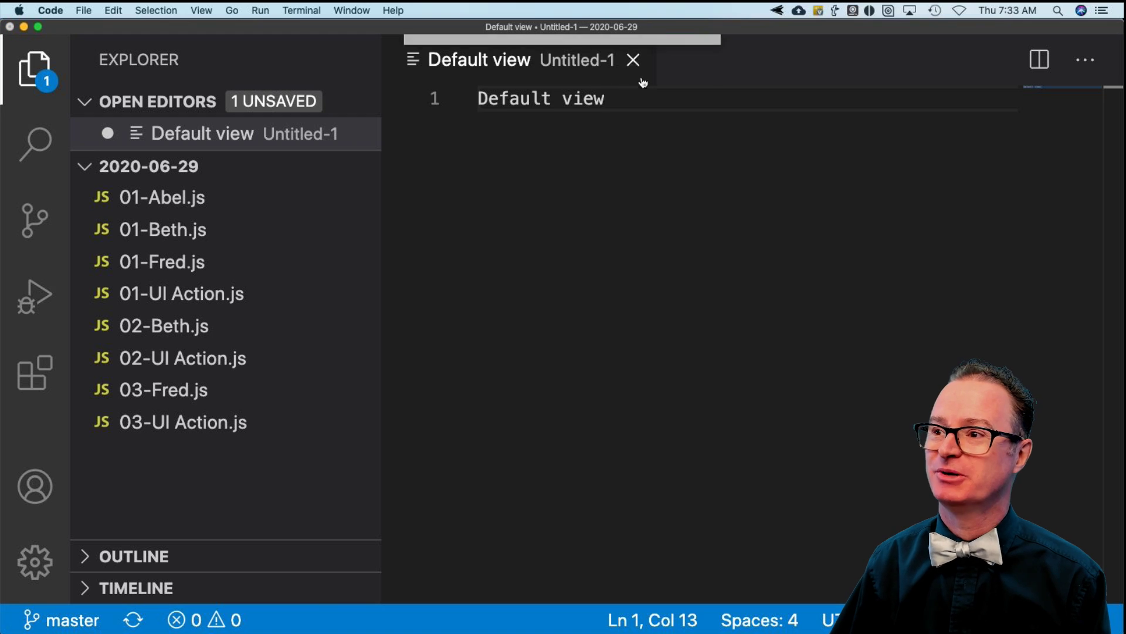
left_click(633, 60)
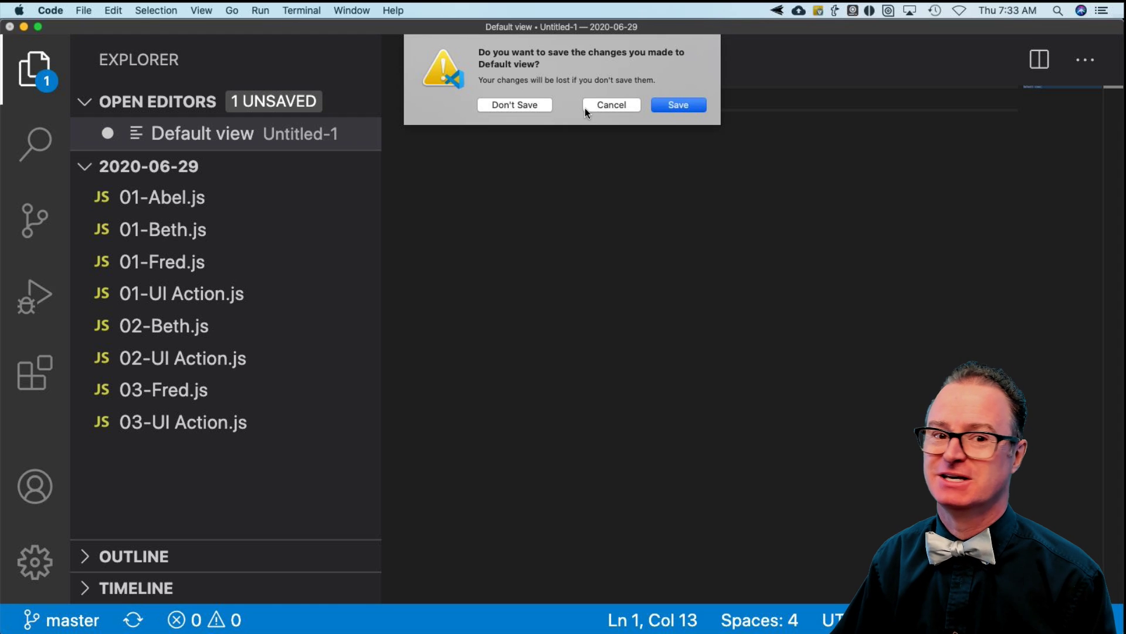
left_click(531, 105)
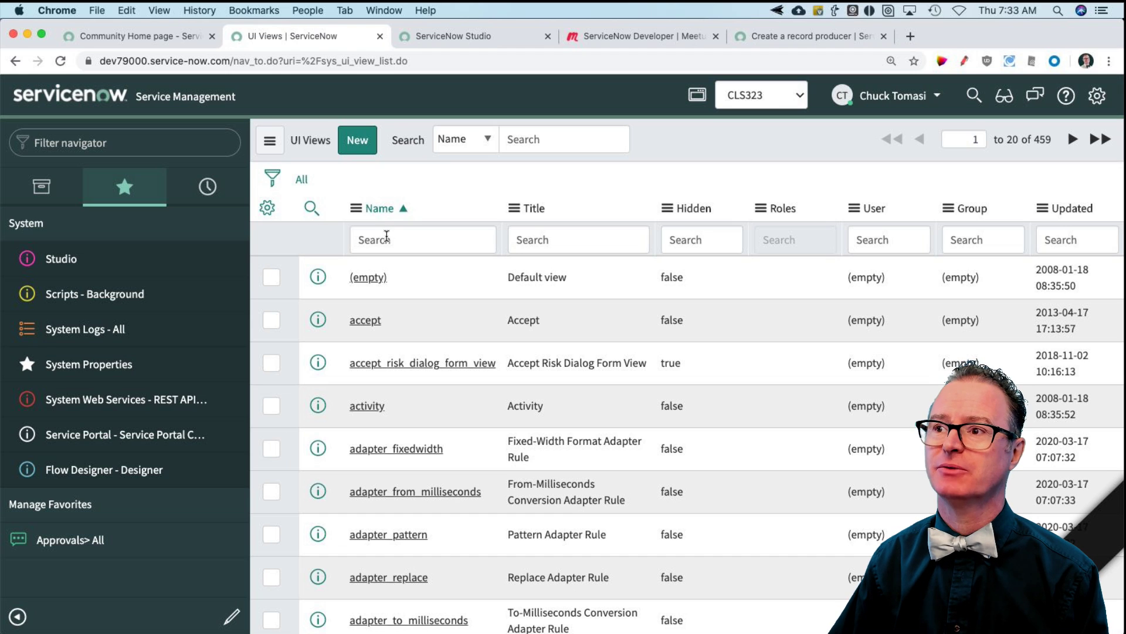
- Switch to ServiceNow Studio with the CLS323 application open
left_click(485, 36)
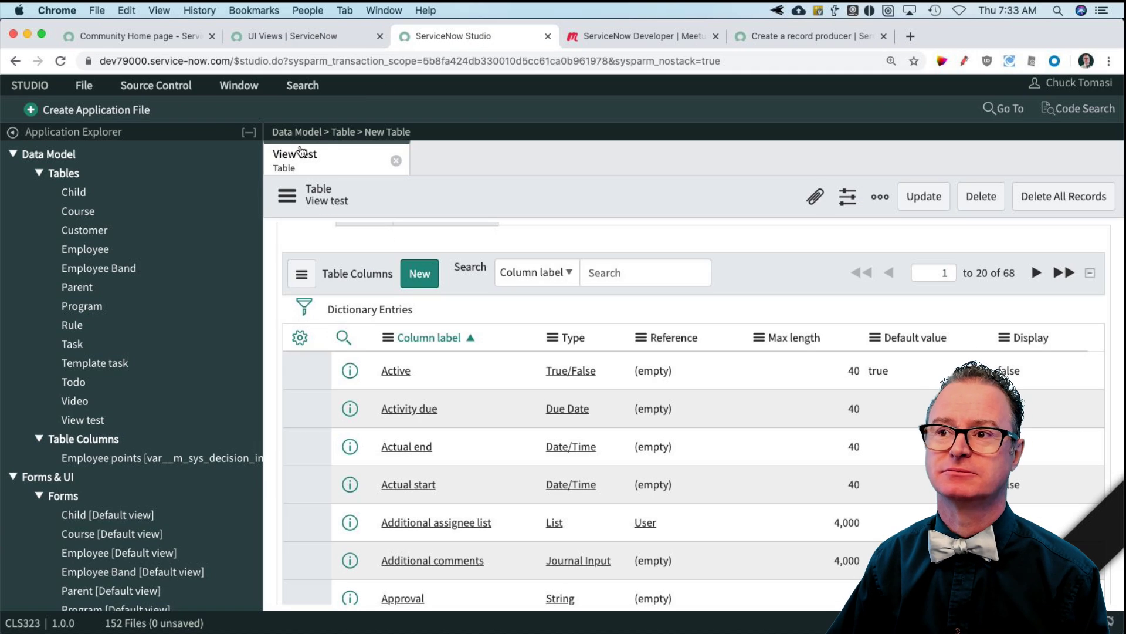
left_click(90, 111)
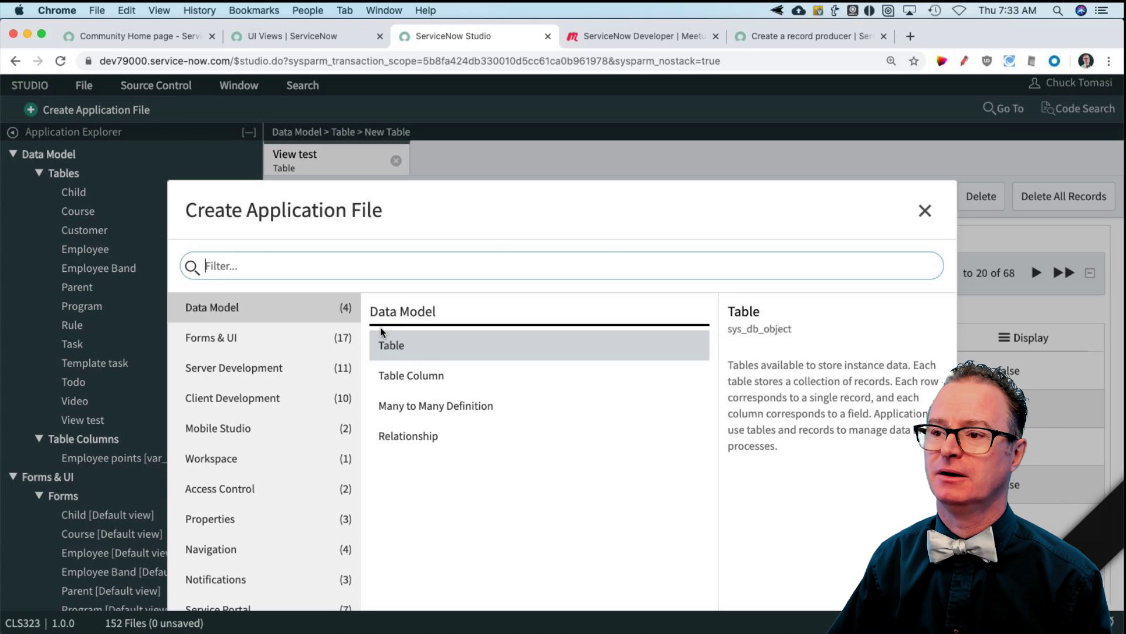
left_click(410, 346)
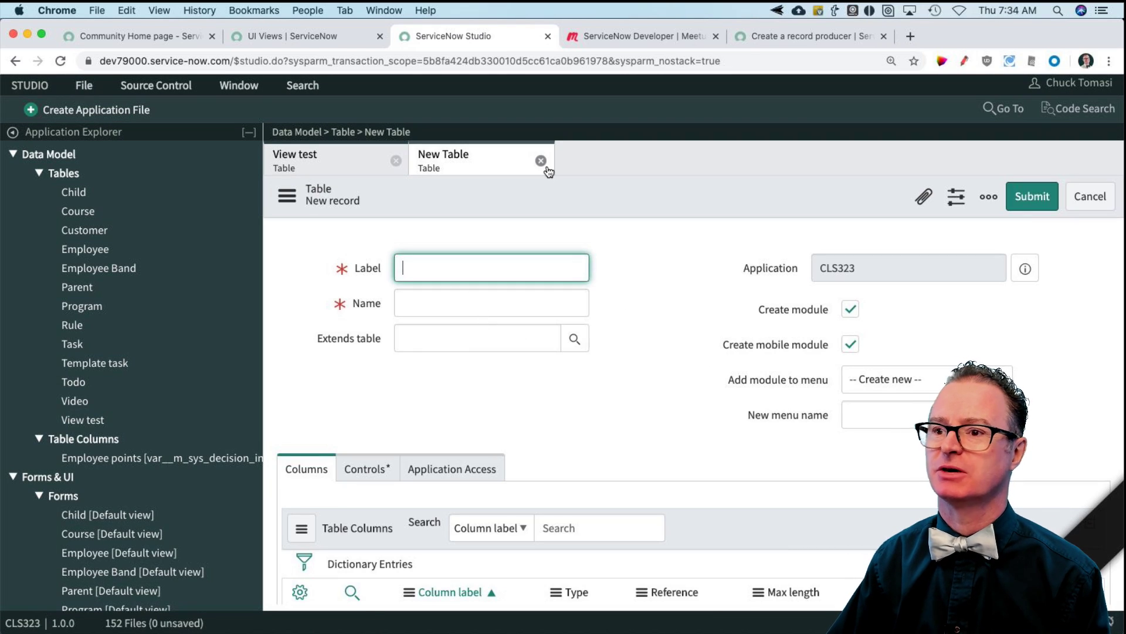
left_click(541, 162)
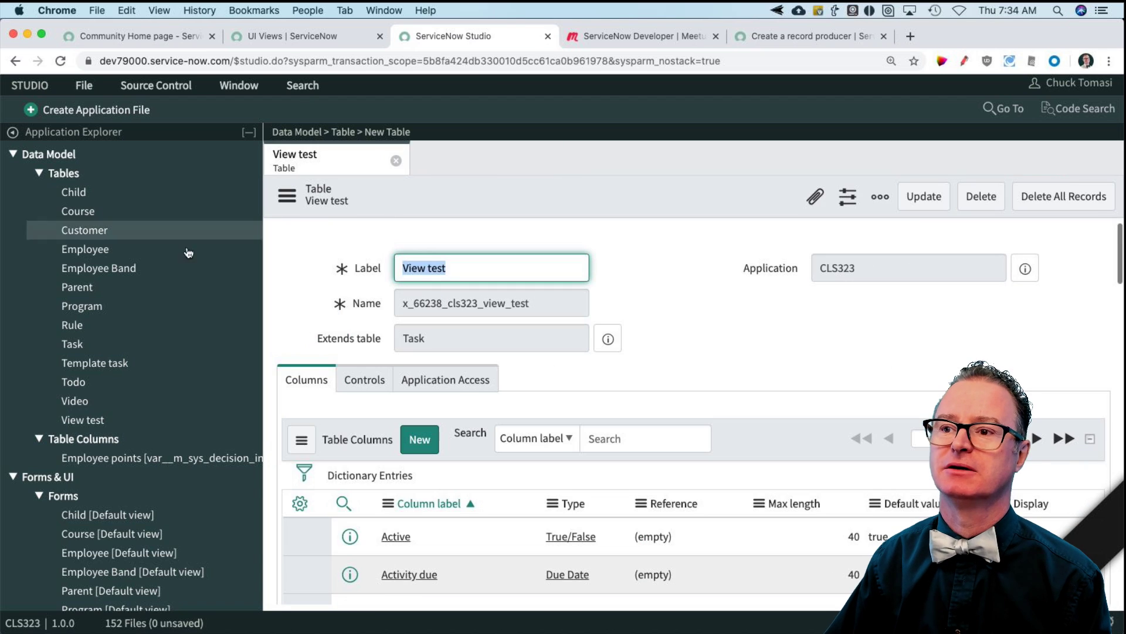
- Open the CLS323 application's Task table and copy its table name, x_66238_cls323_task
left_click(82, 345)
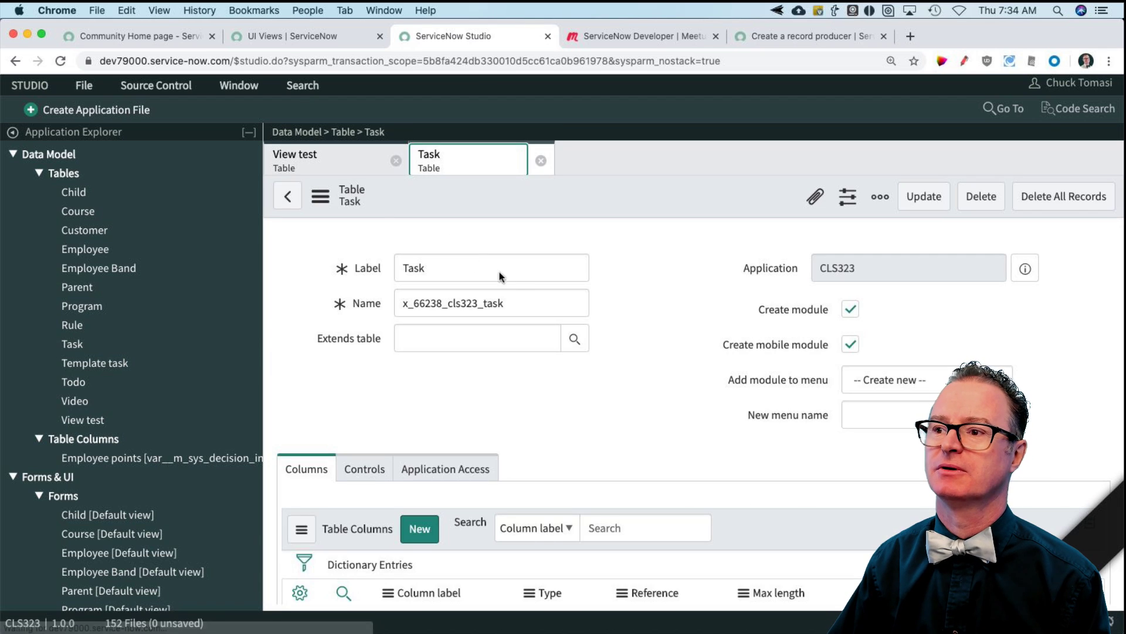
key("Tab")
key("super+c")
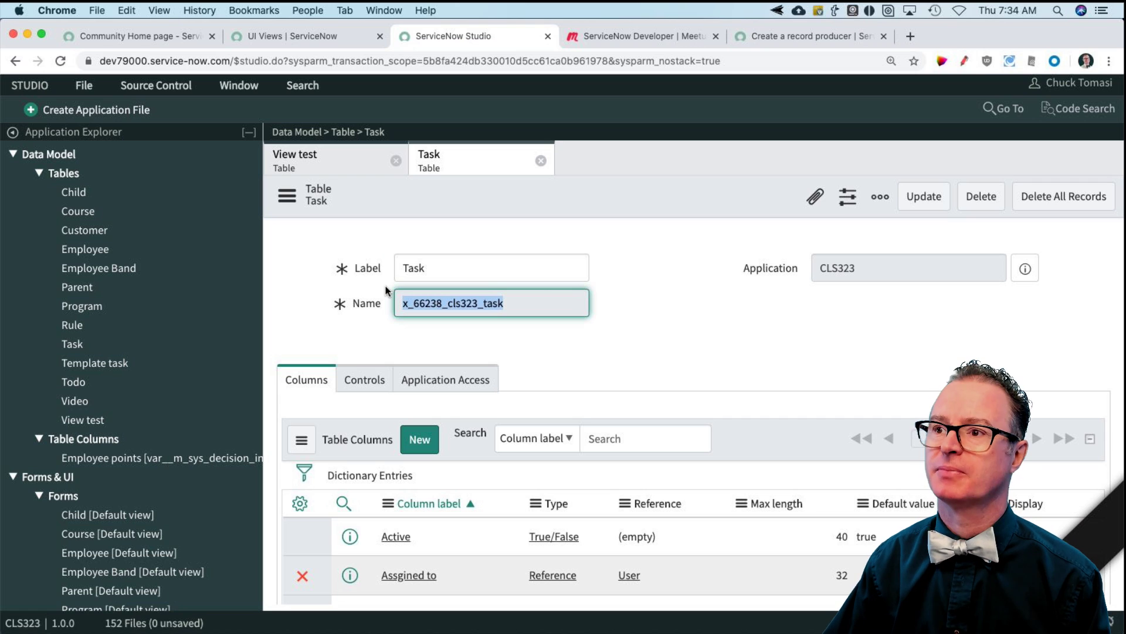
- Return to the main ServiceNow instance and open the Lists table by entering sys_ui_list.list in the navigator filter
left_click(308, 37)
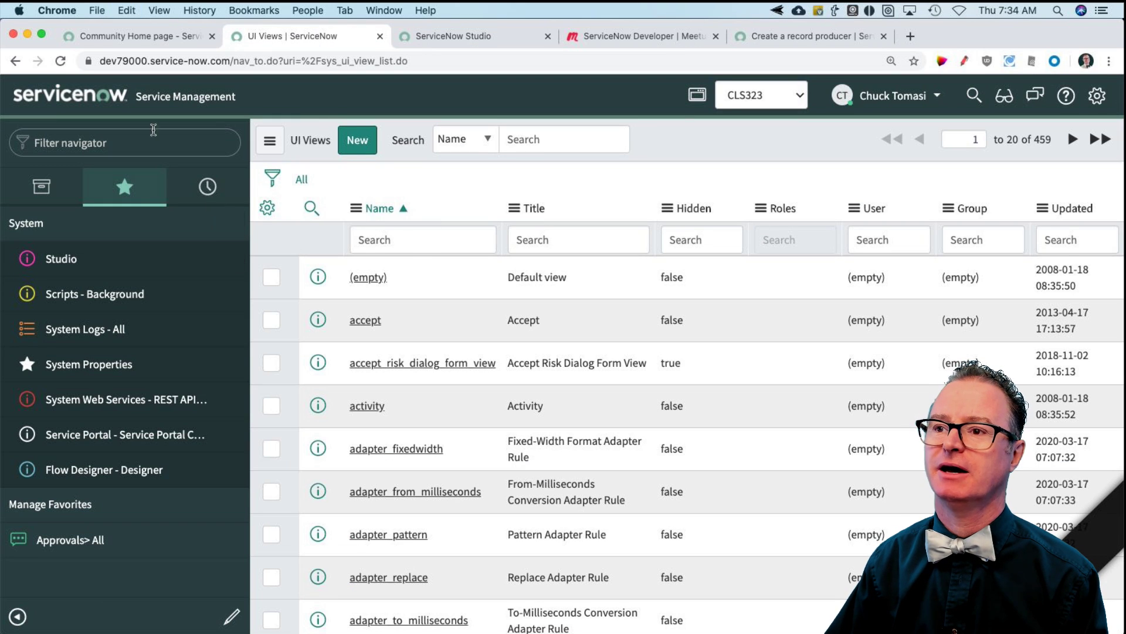
left_click(134, 144)
type("sys")
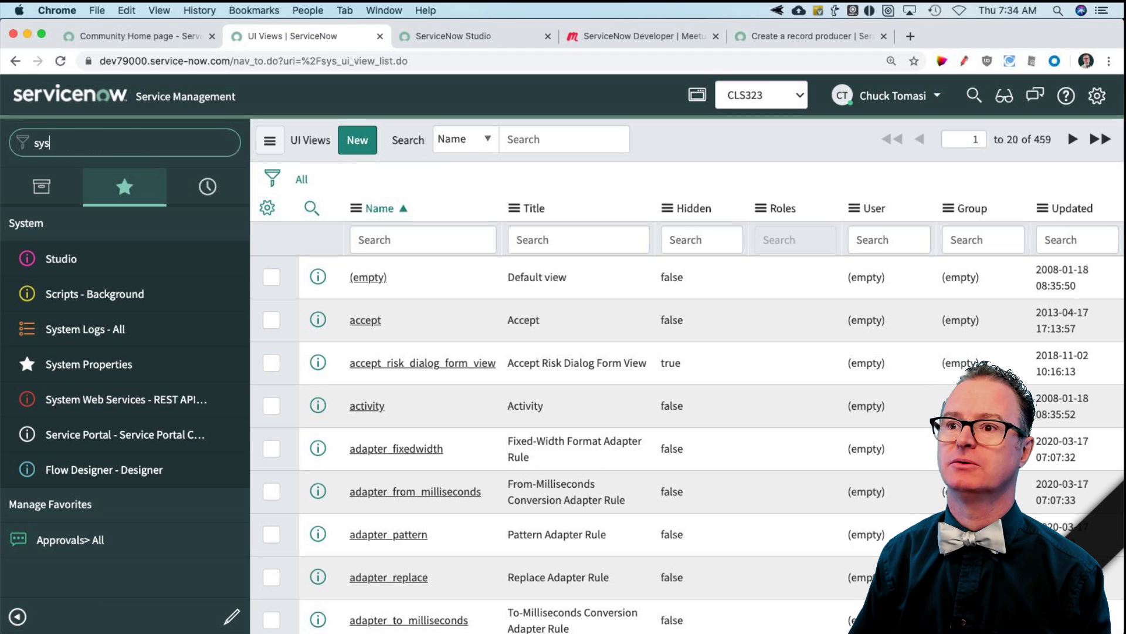
type("_ui")
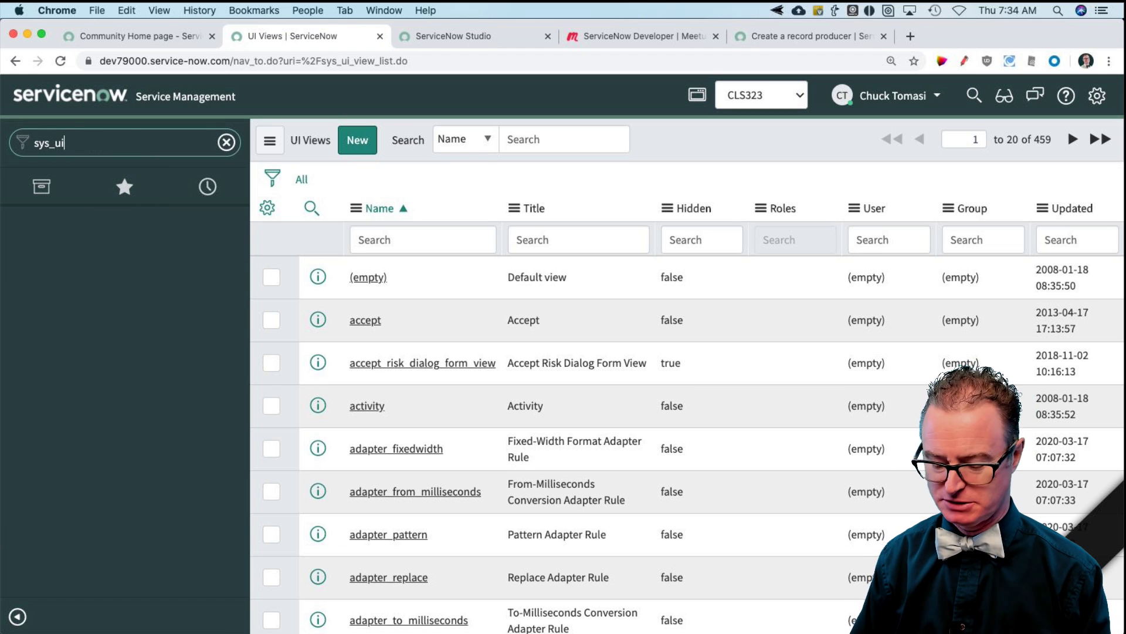
type("_list")
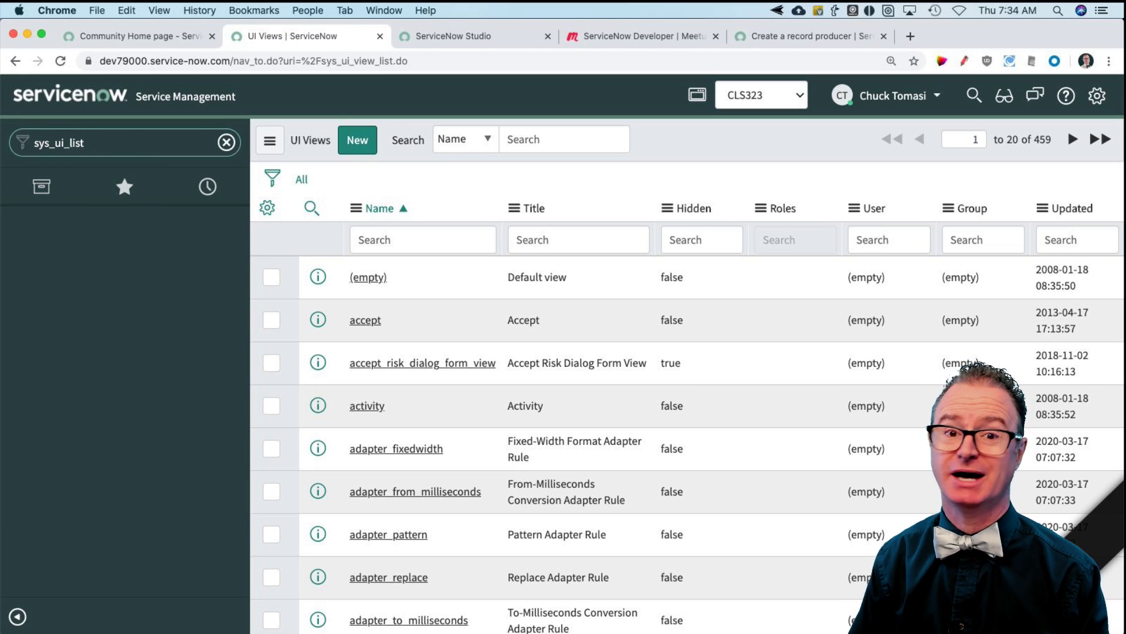
type(".list")
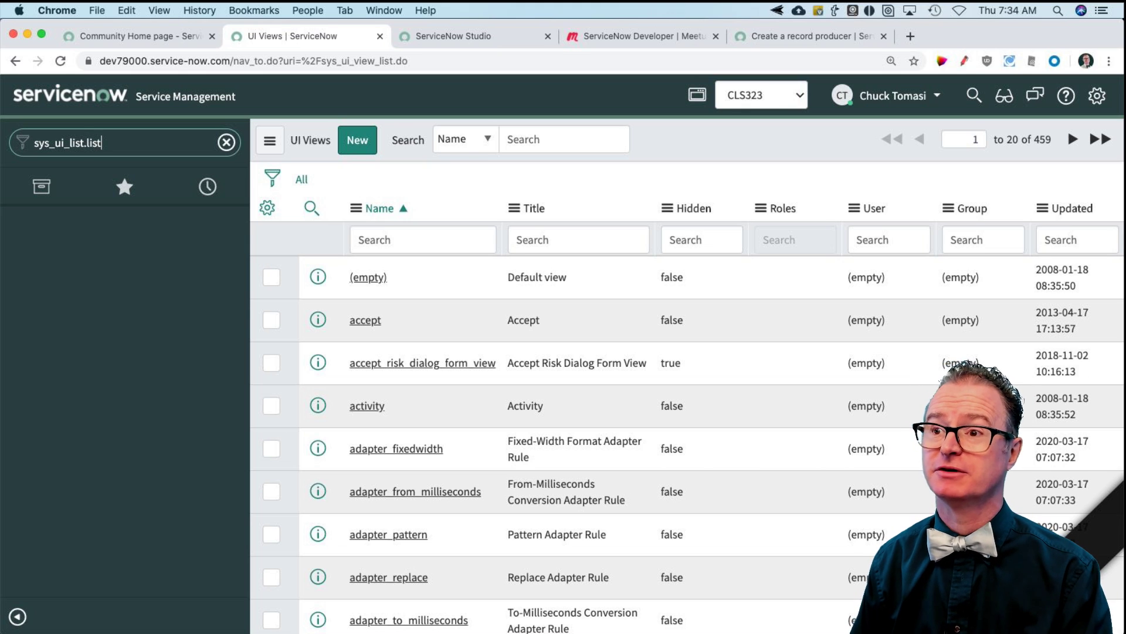
key("Return")
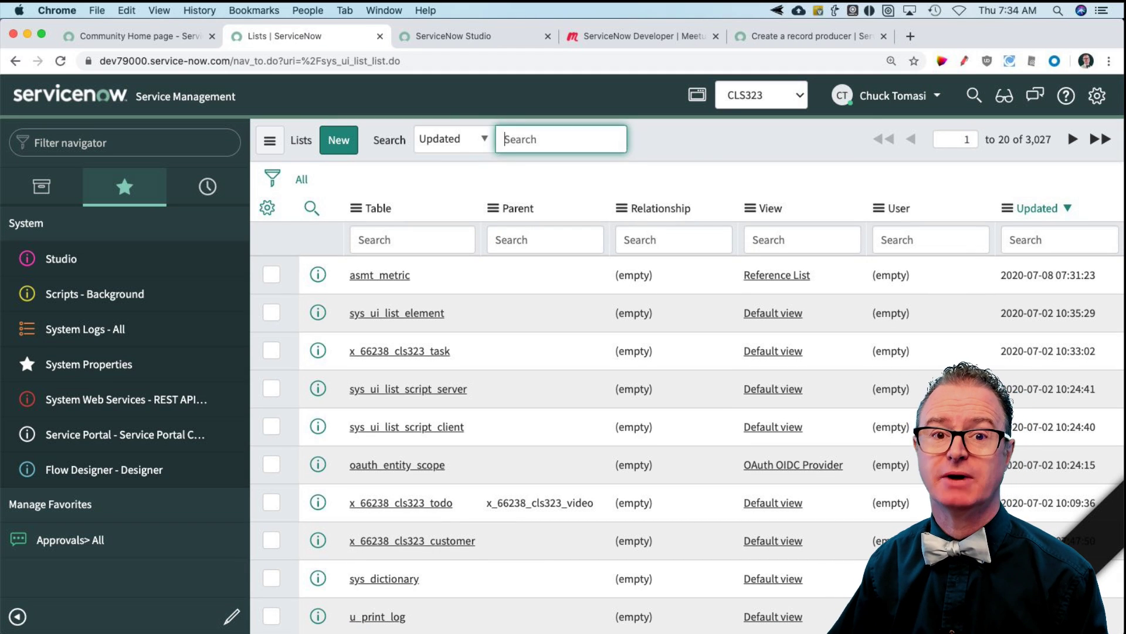
- Filter the lists to those whose Table equals x_66238_cls323_task, and open the Default view record to see its list elements
left_click(404, 237)
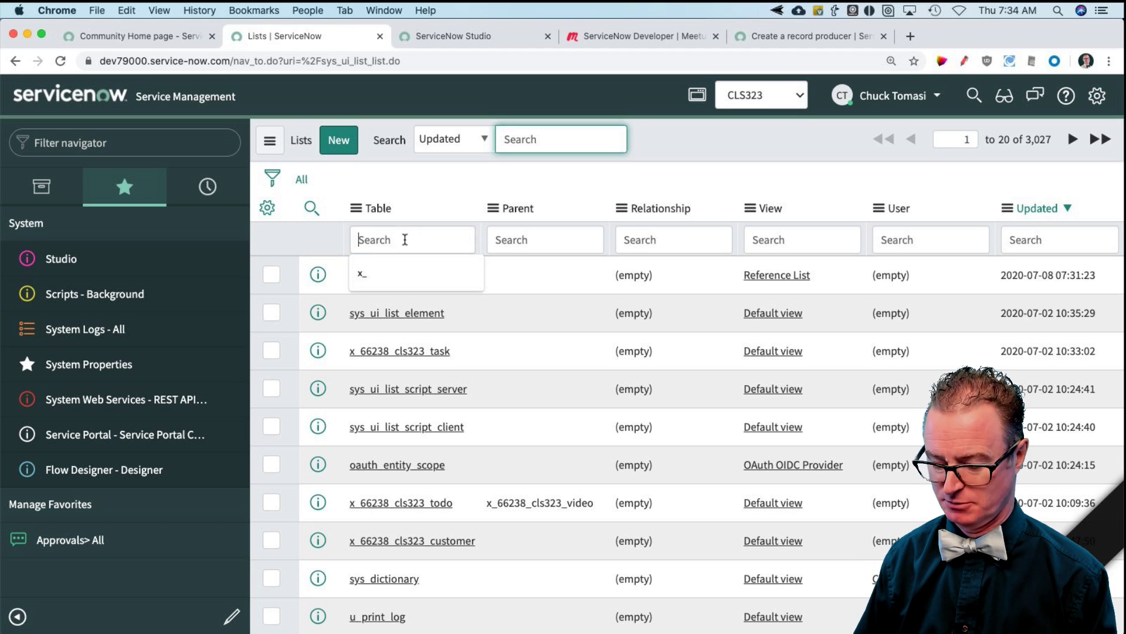
type("=")
key("super+v")
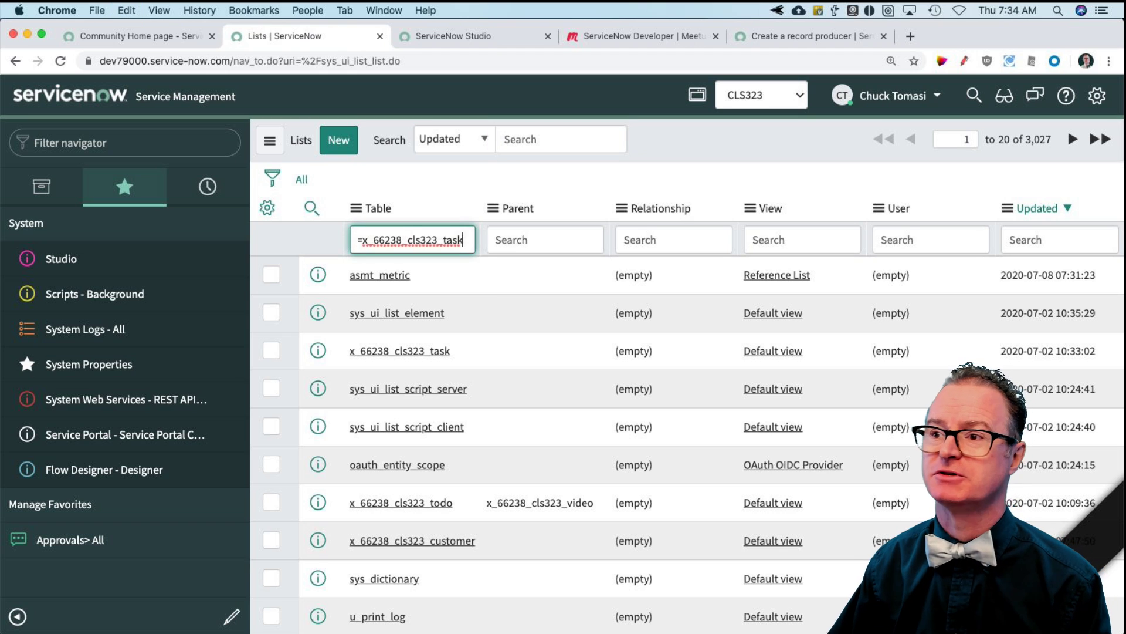
key("Return")
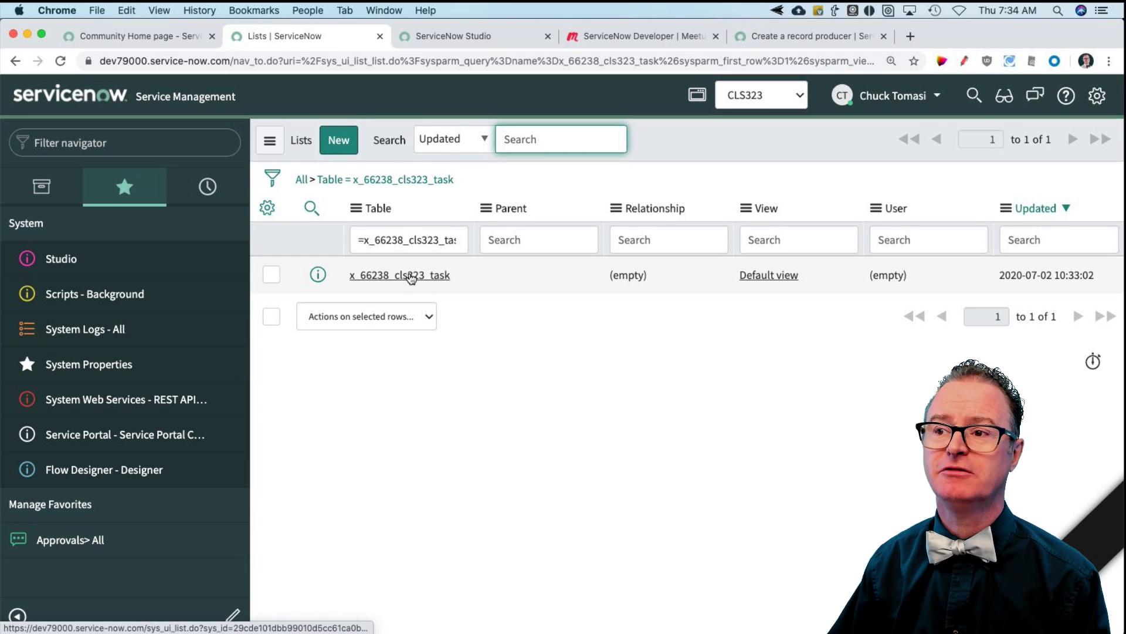
left_click(271, 275)
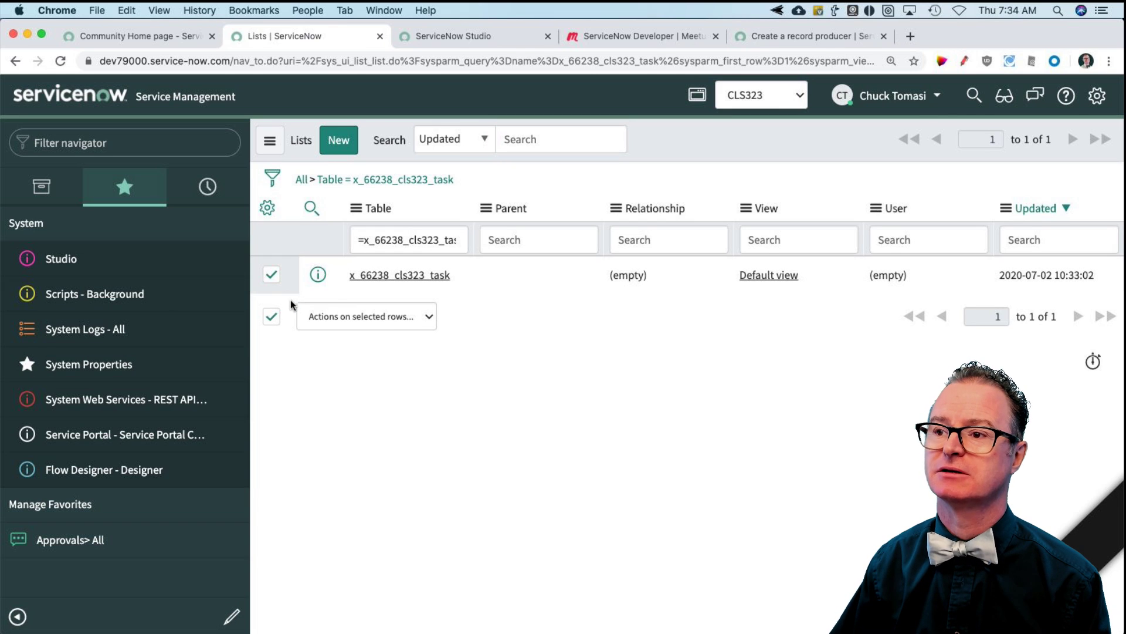
left_click(271, 276)
left_click(394, 279)
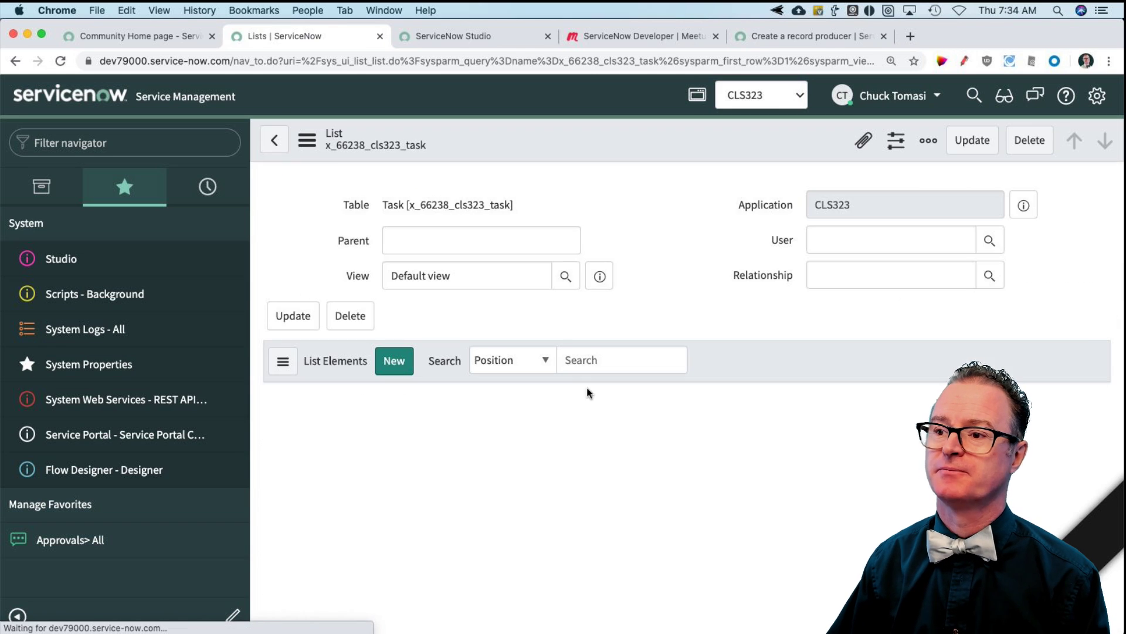
scroll(571, 431, "down", 2)
scroll(570, 434, "down", 2)
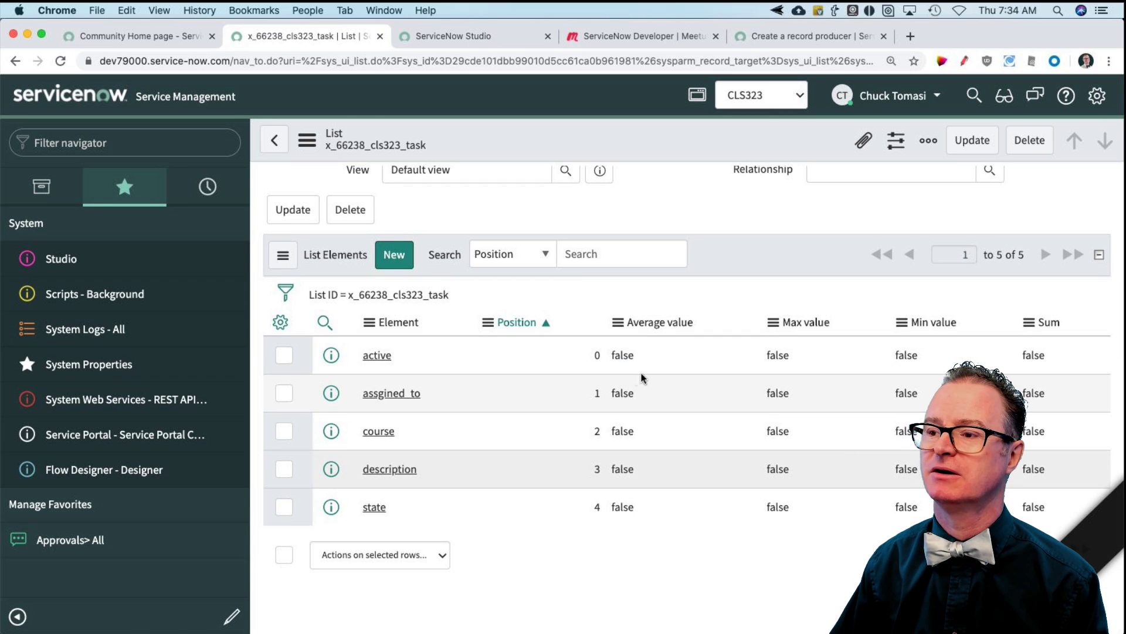
left_click(579, 394)
double_click(579, 394)
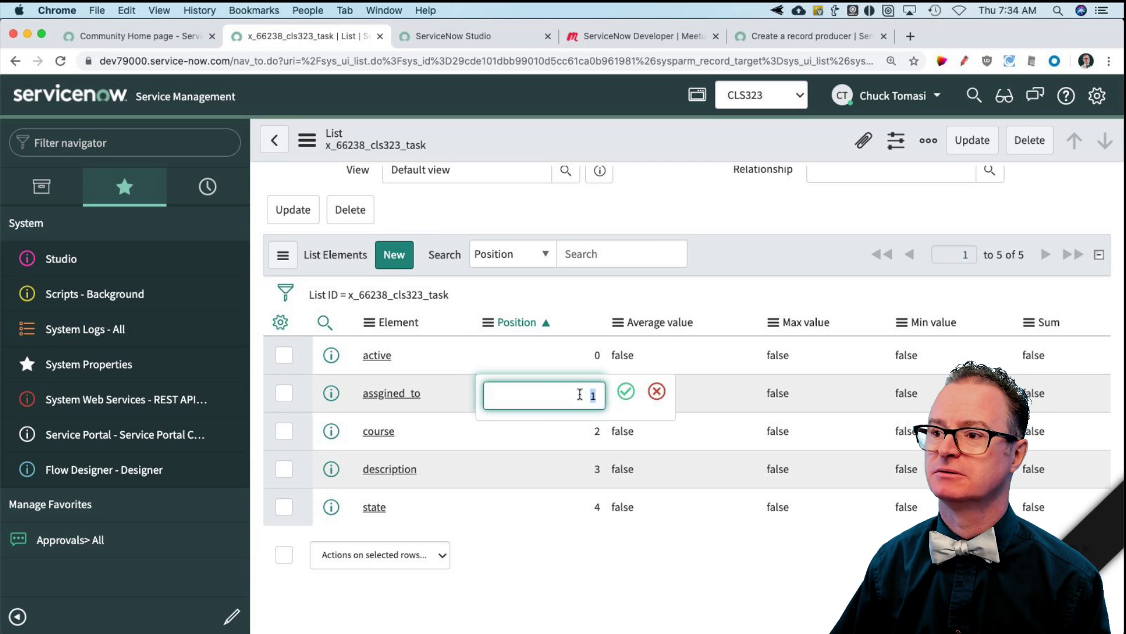
key("Return")
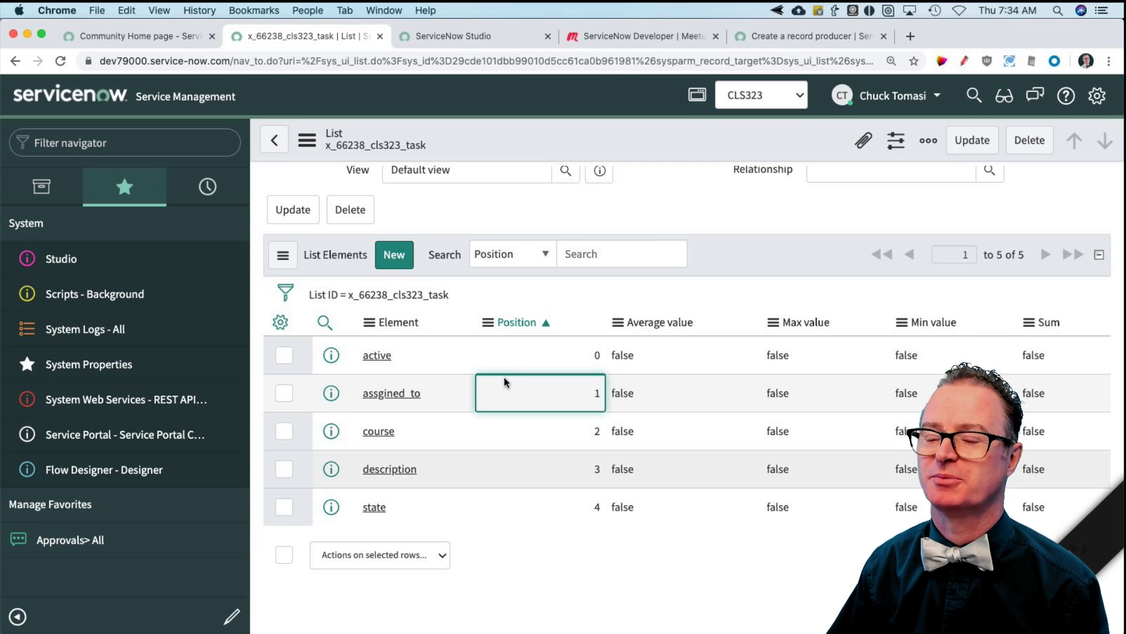
- Set the state list element's position to 0 and the active list element's position to 4
double_click(581, 510)
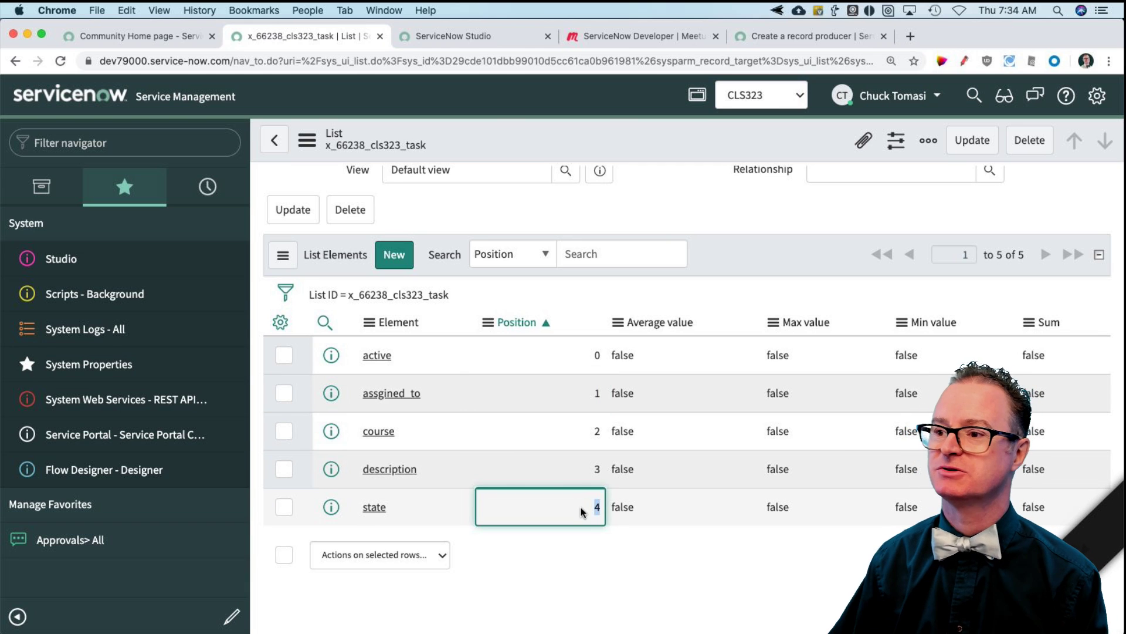
double_click(584, 511)
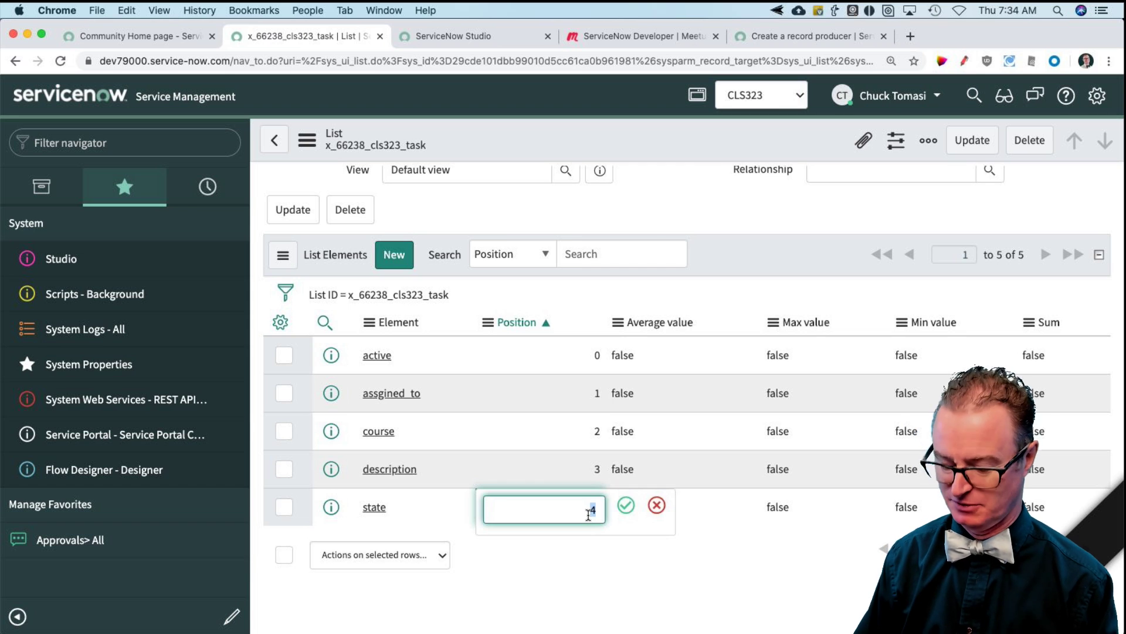
type("0")
key("Return")
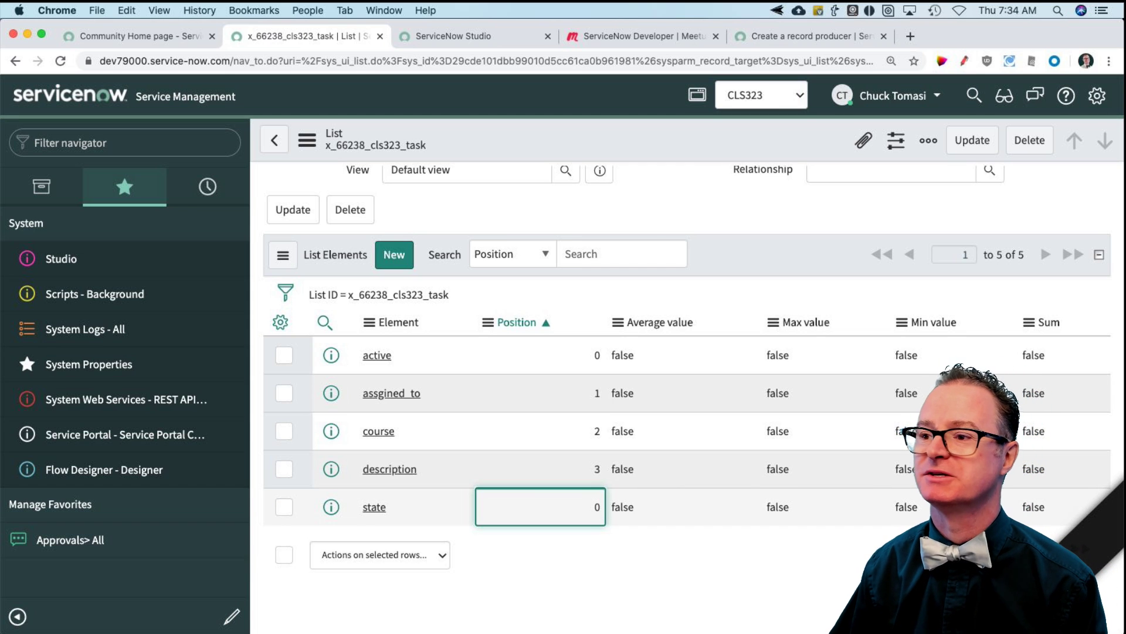
double_click(578, 364)
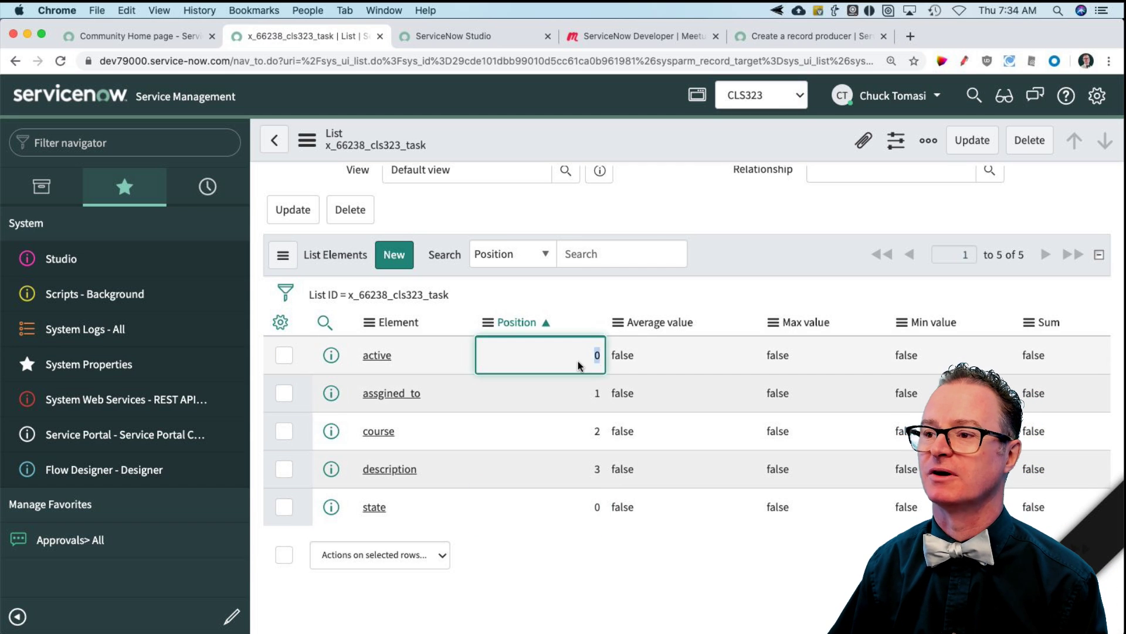
type("4")
key("Return")
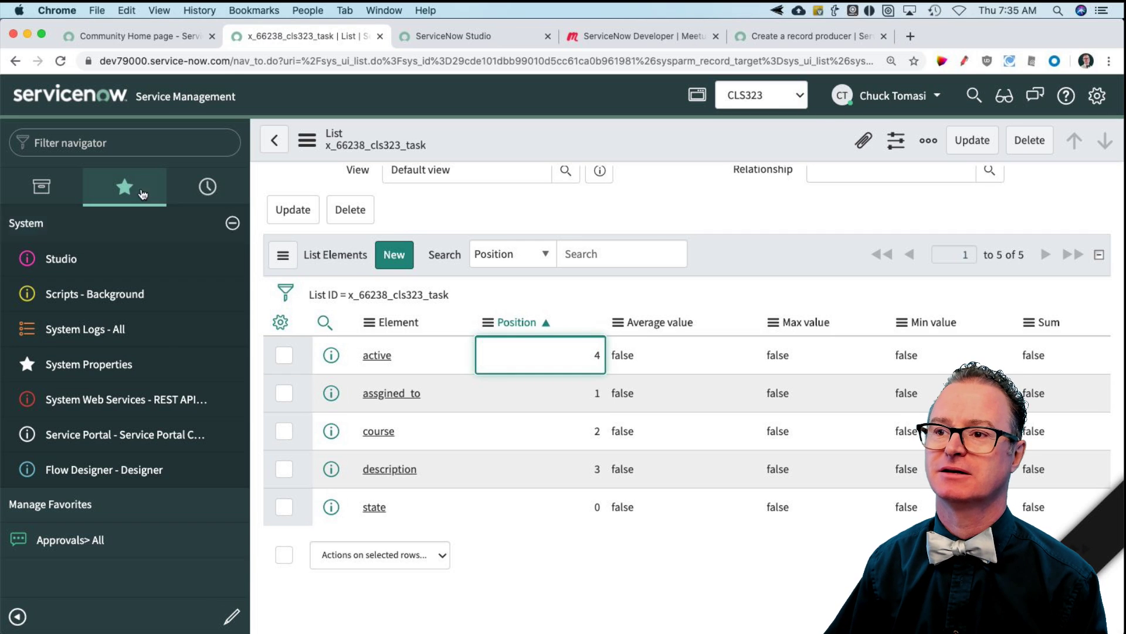
- Filter the navigator by cls and open the Tasks list under Cascade to check its column order
left_click(109, 141)
type("cls")
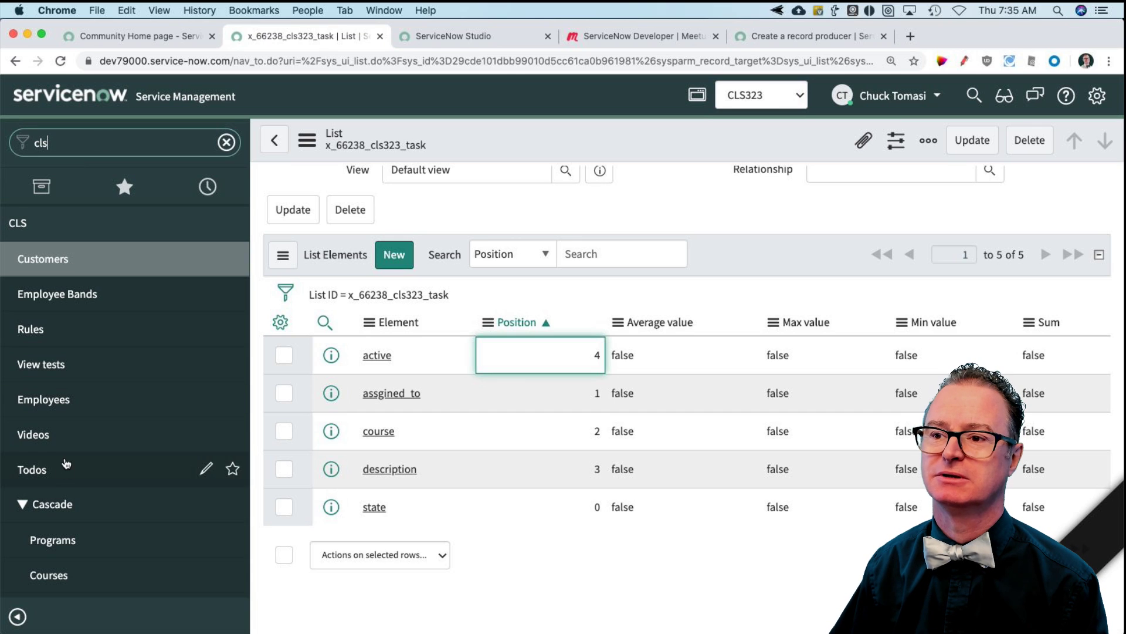
scroll(73, 473, "down", 2)
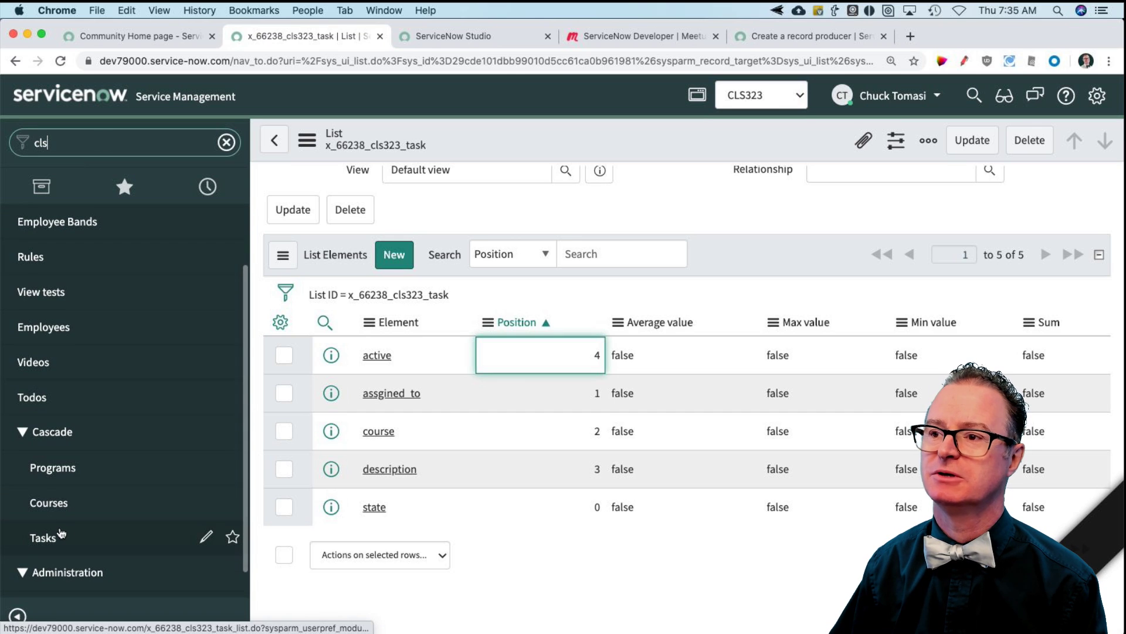
left_click(44, 538)
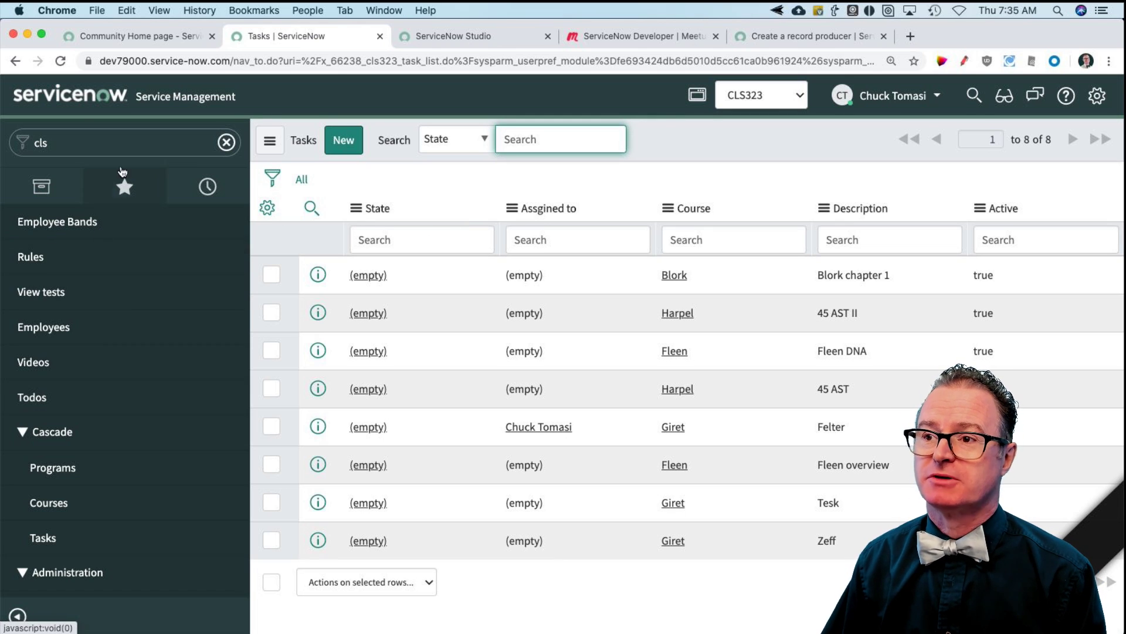
- Reopen the x_66238_cls323_task list record from the navigation history and delete it together with its list elements
left_click(208, 186)
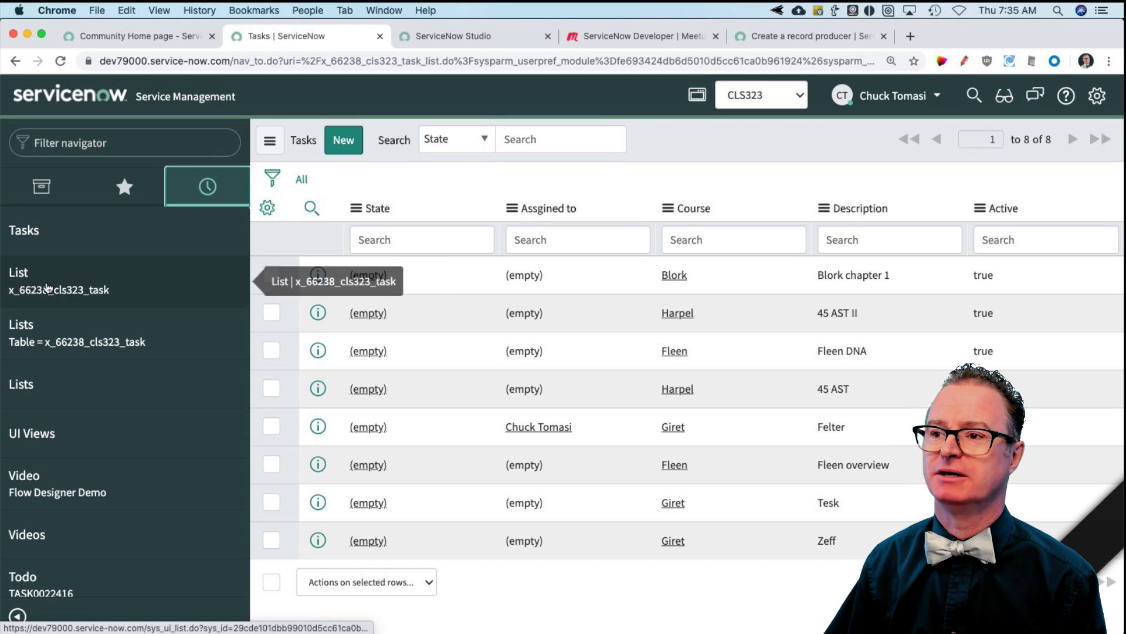
left_click(47, 286)
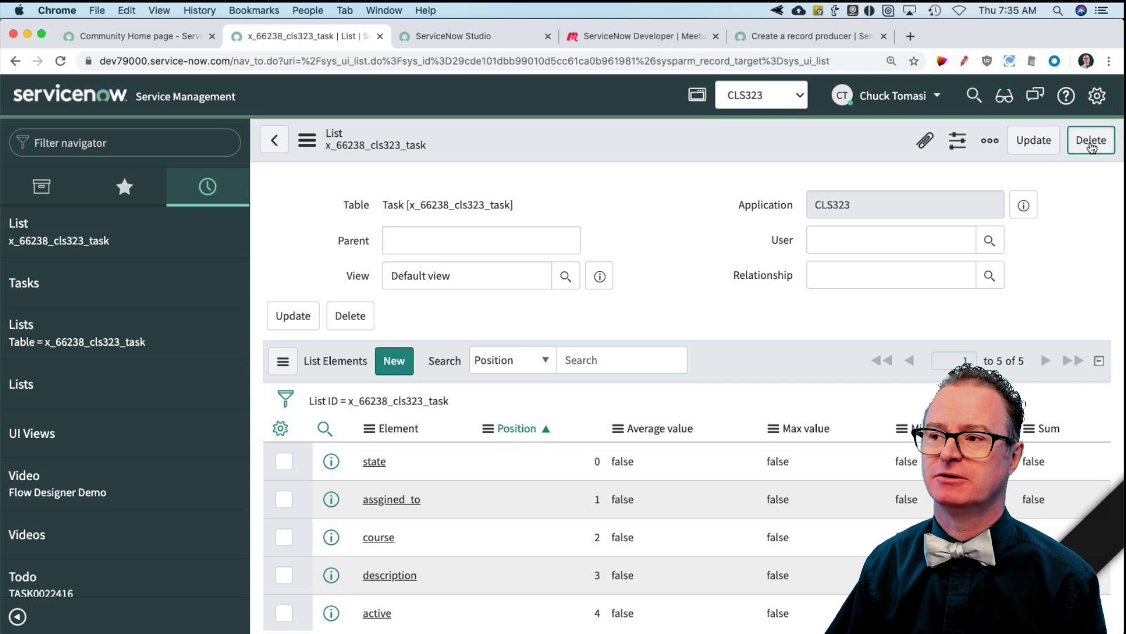
left_click(1091, 141)
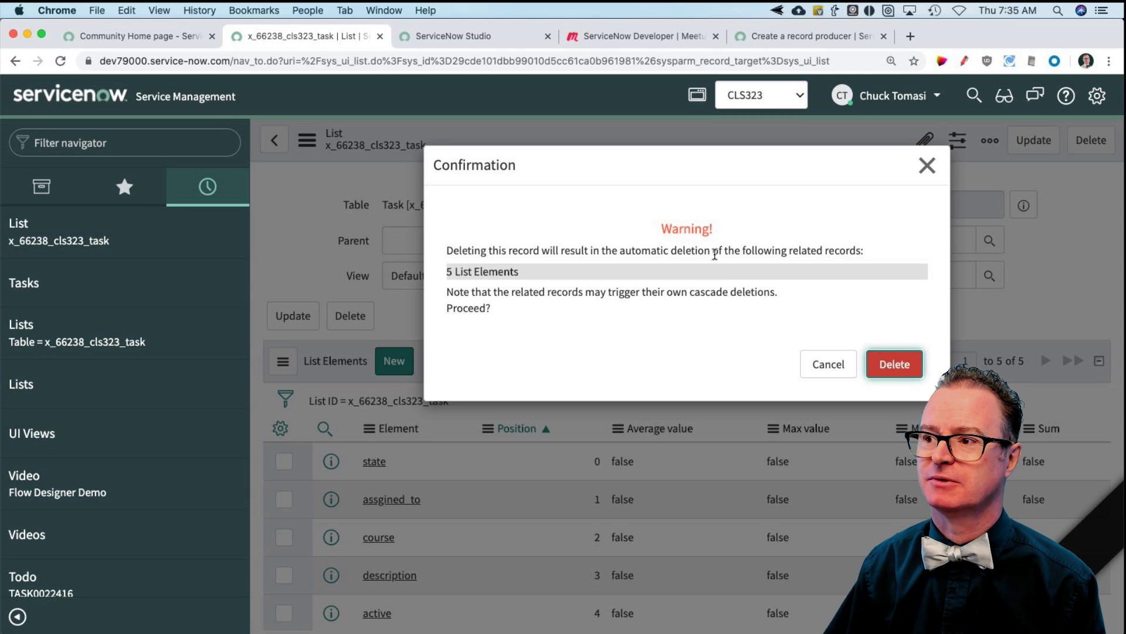
left_click(893, 360)
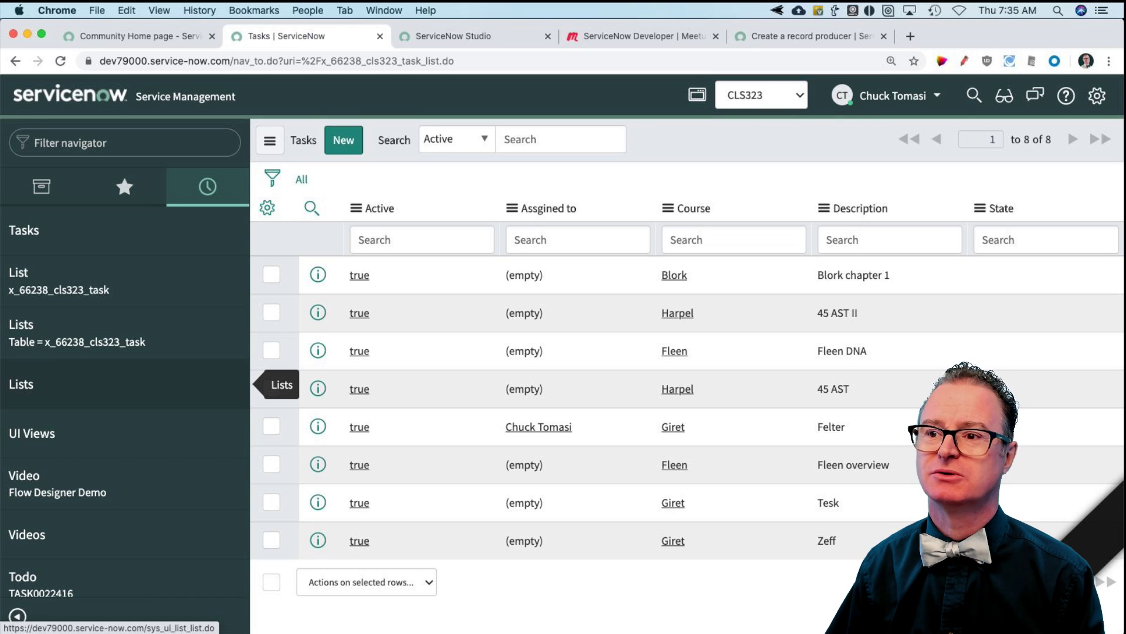
- Revisit the Tasks list, return to the Lists filtered on x_66238_cls323_task, and open the record to inspect its list elements
left_click(63, 236)
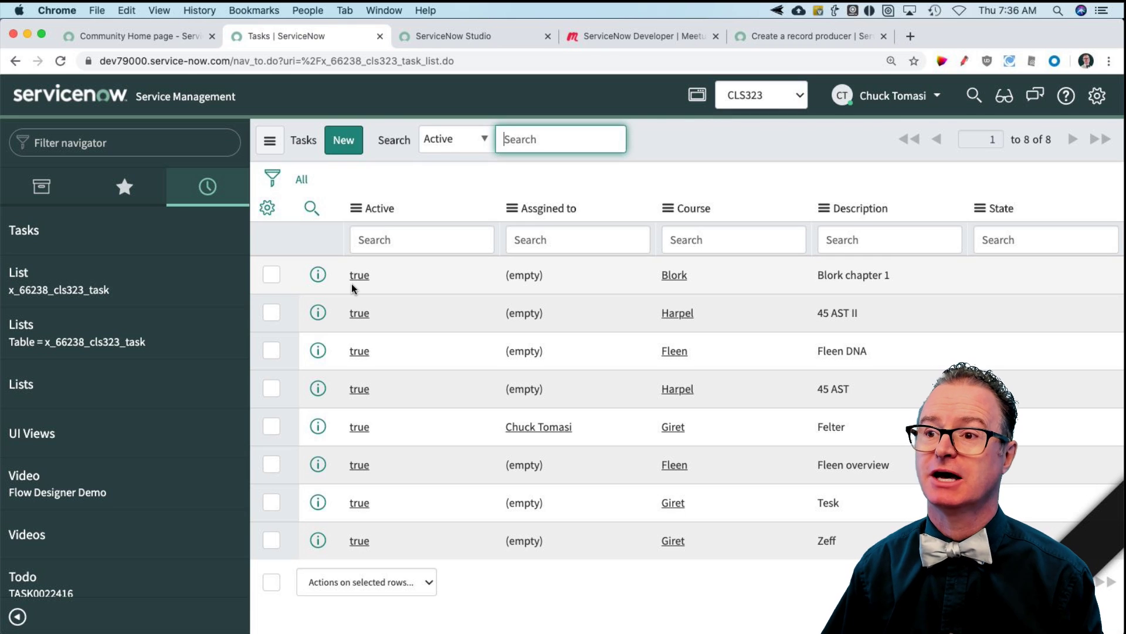
left_click(49, 335)
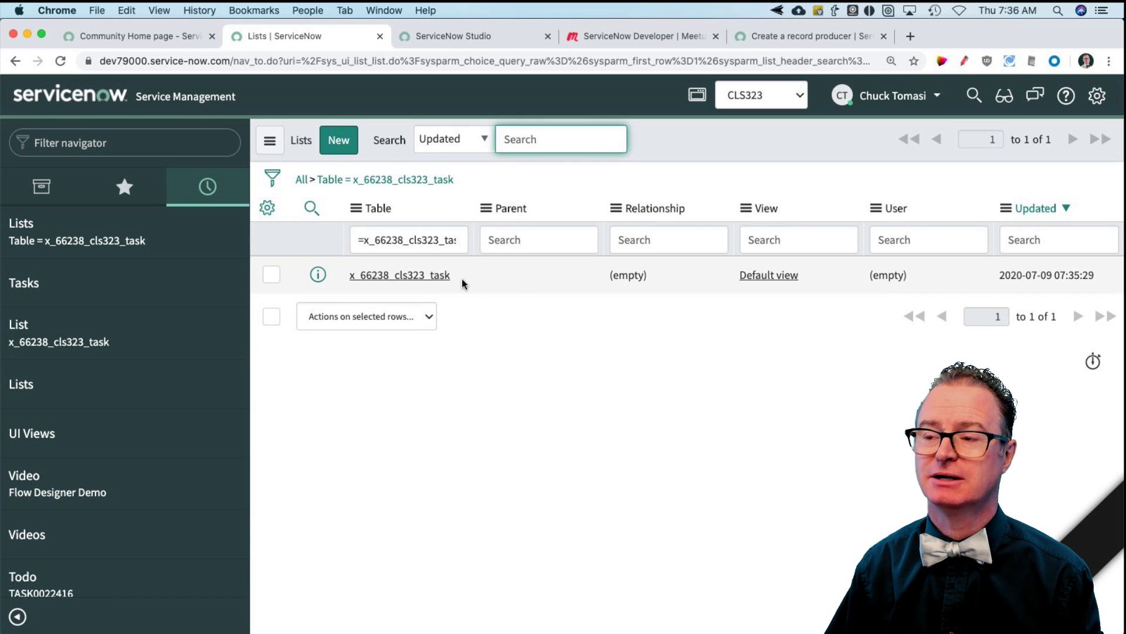
left_click(434, 276)
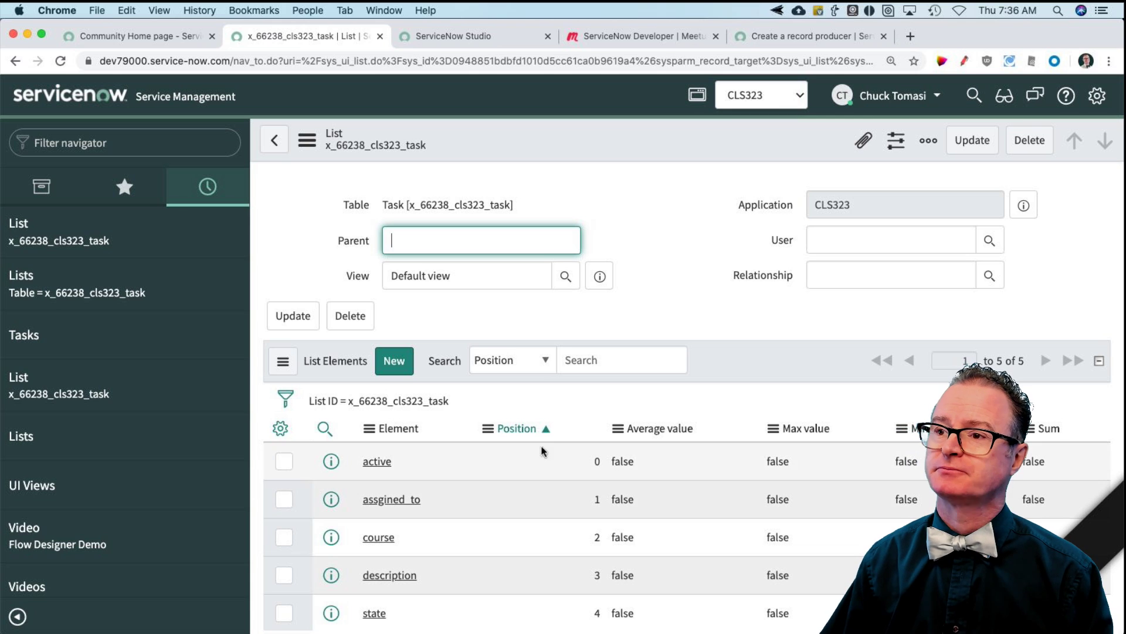
left_click(279, 145)
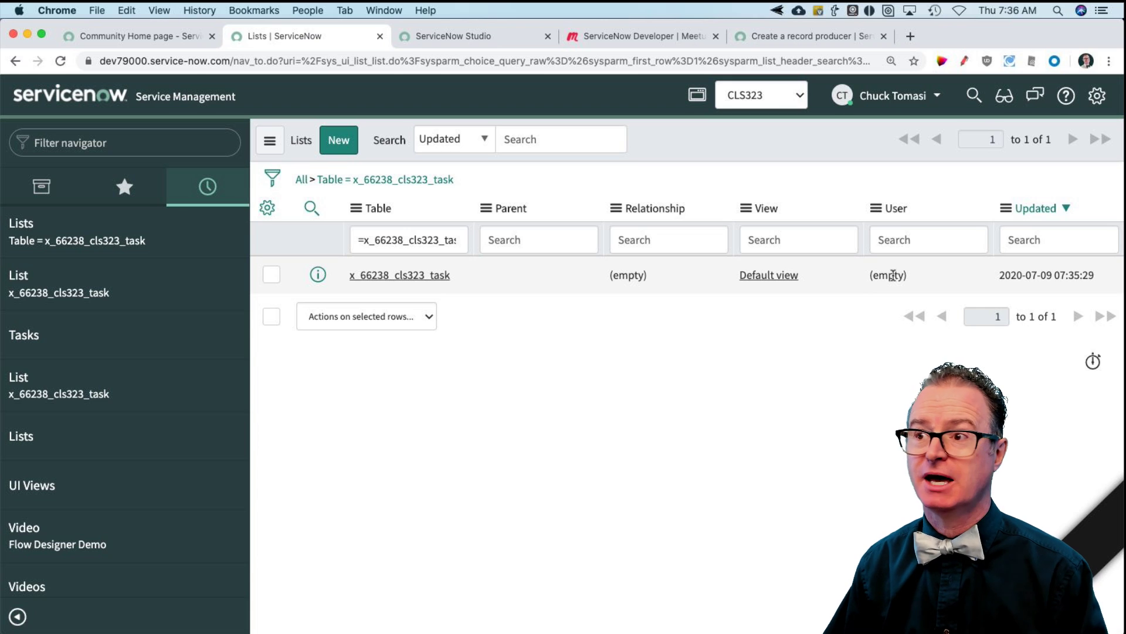
left_click(352, 210)
mouse_move(436, 322)
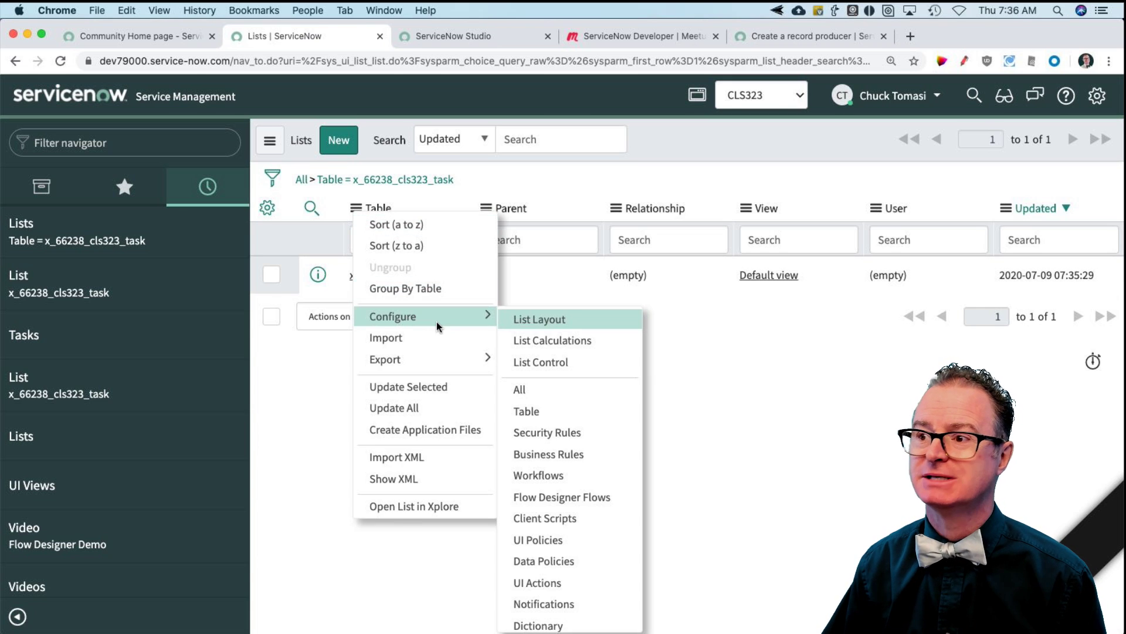
left_click(561, 322)
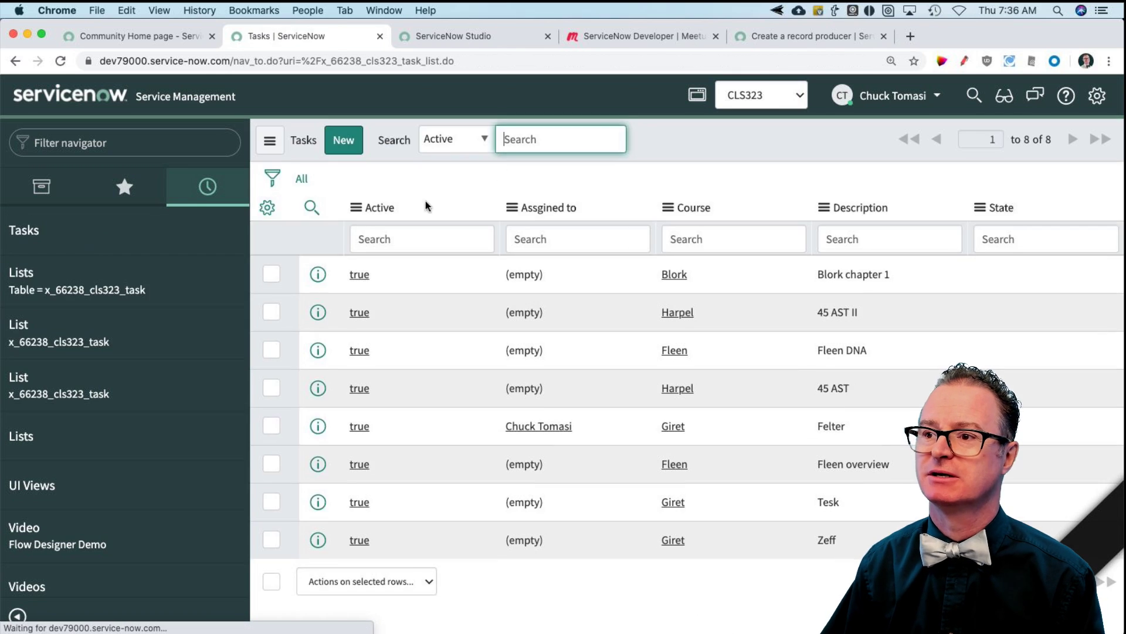
- Open the list layout configuration for the Tasks list and move State up to directly below Active
left_click(355, 208)
mouse_move(470, 359)
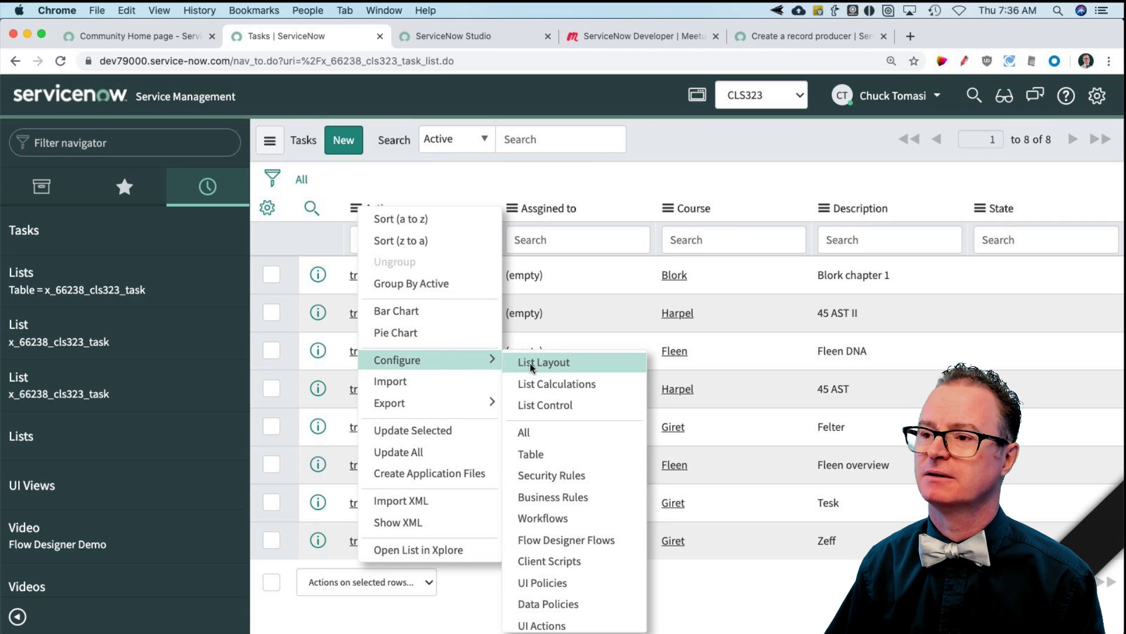
left_click(542, 363)
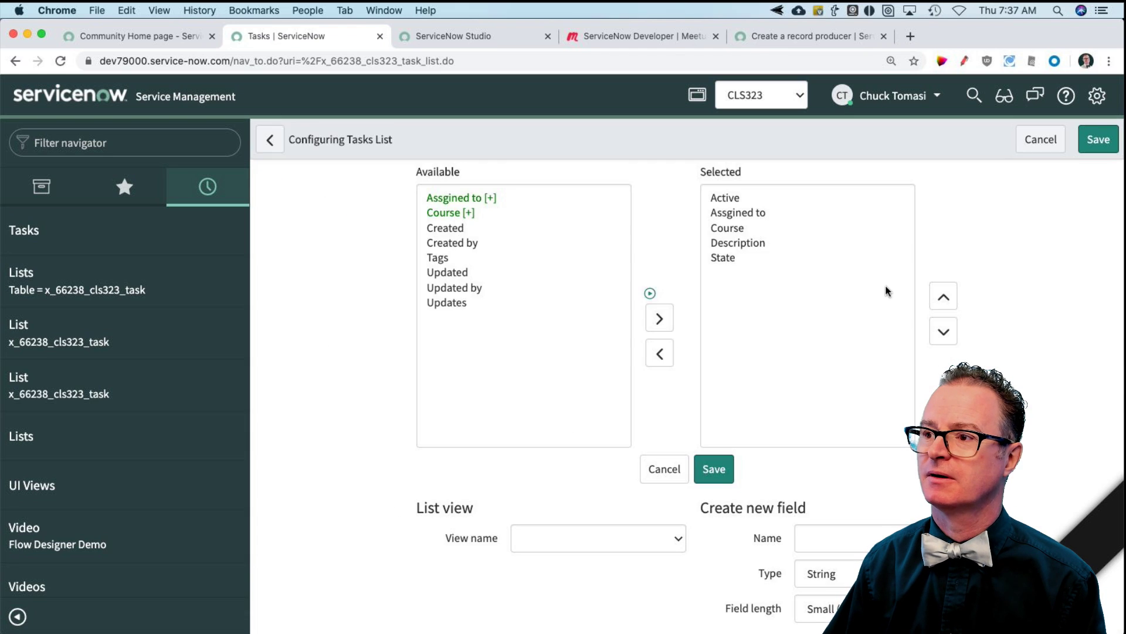
left_click(758, 260)
left_click(943, 297)
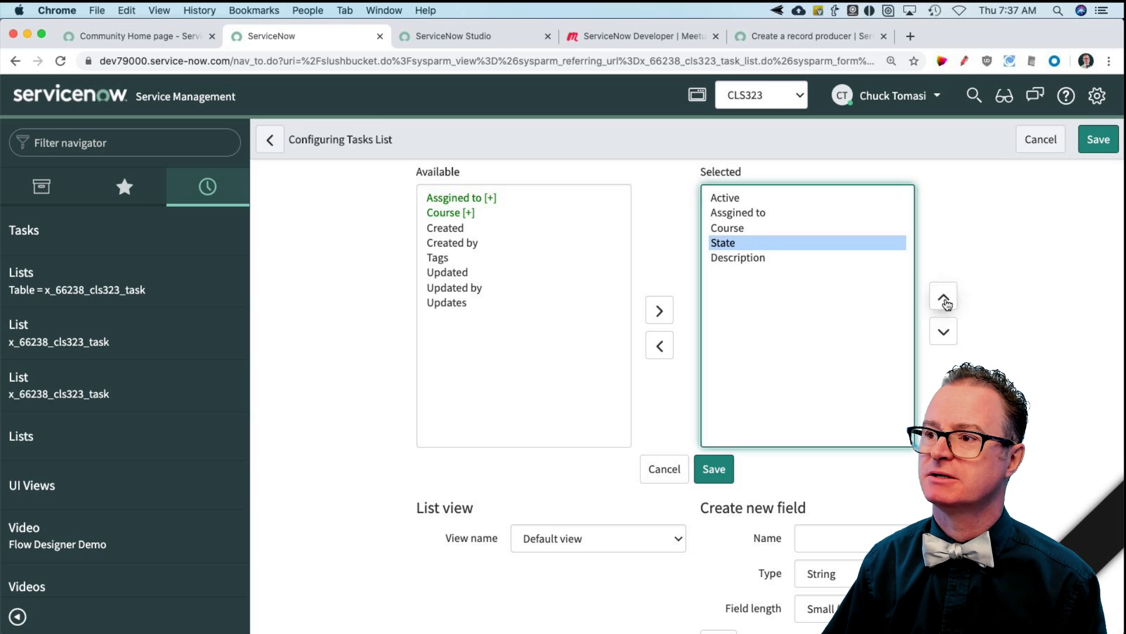
left_click(944, 297)
left_click(944, 297)
- Move Description to first place and Active to last place among the selected columns, and save the layout
left_click(767, 256)
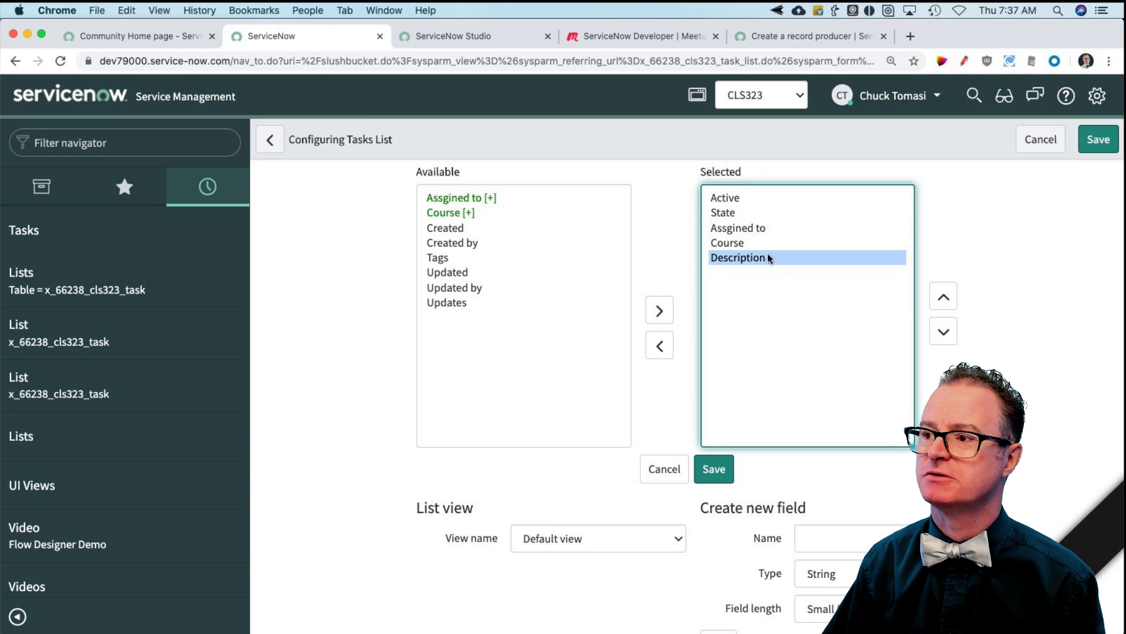
left_click(952, 299)
left_click(952, 299)
left_click(952, 299)
left_click(952, 300)
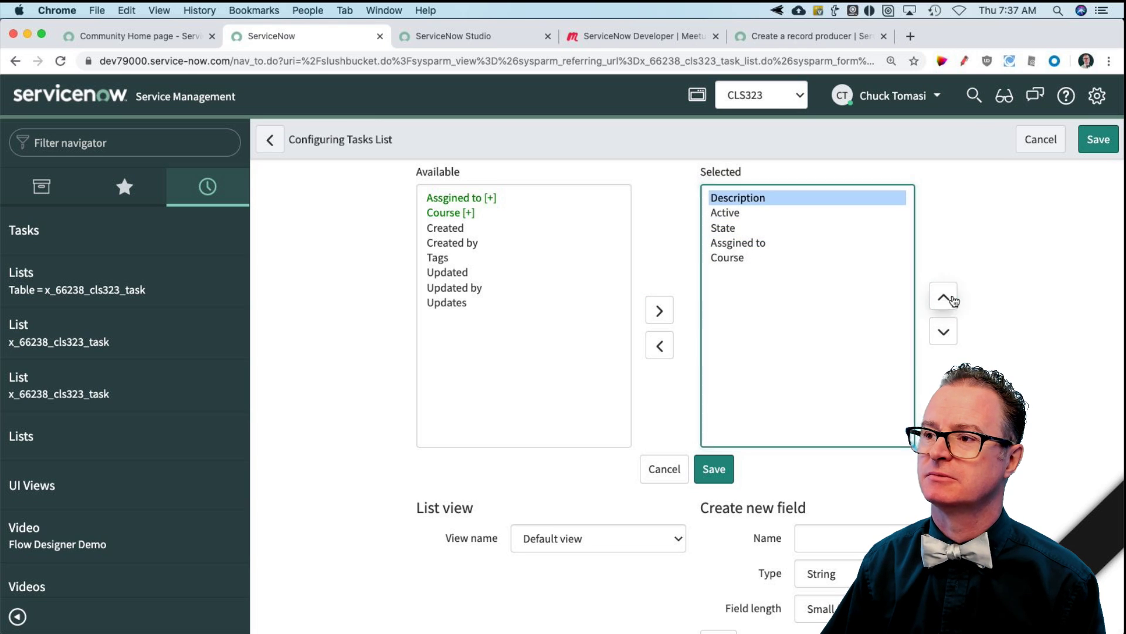
left_click(774, 212)
left_click(955, 337)
left_click(955, 337)
left_click(955, 336)
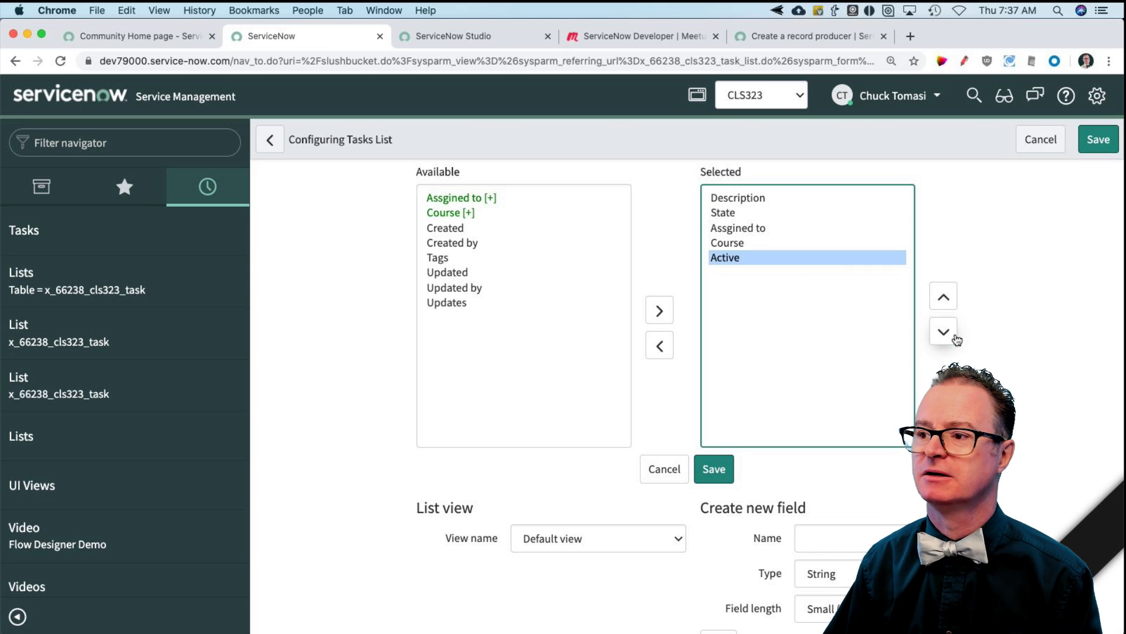
left_click(714, 469)
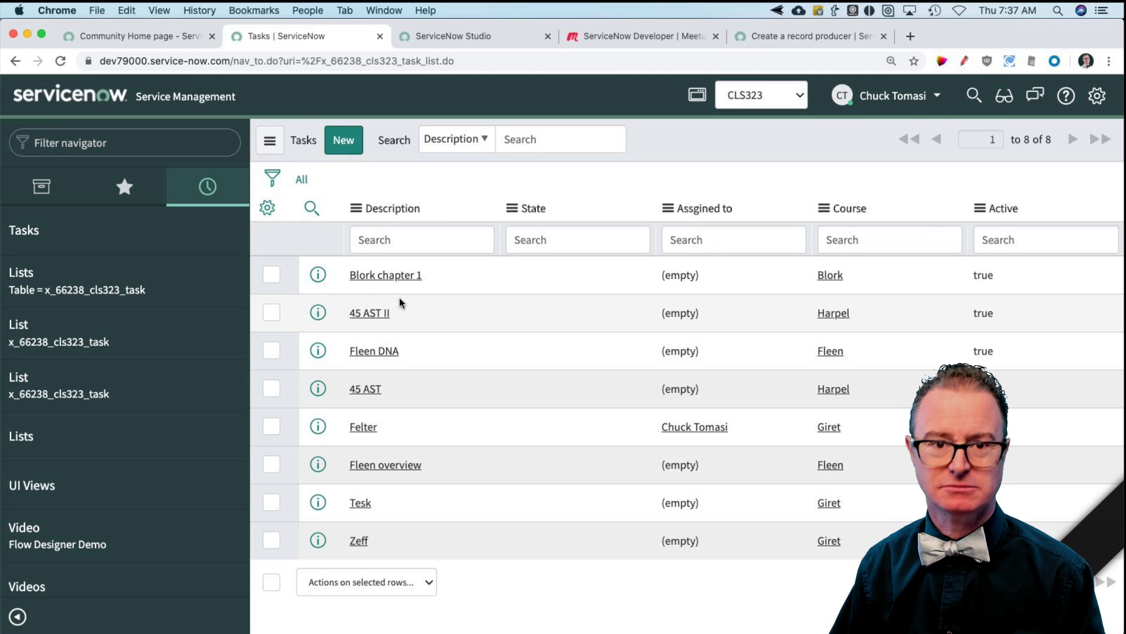
- Personalize the Tasks list columns by adding Updated after Active, and sort the list by Updated from z to a
left_click(268, 210)
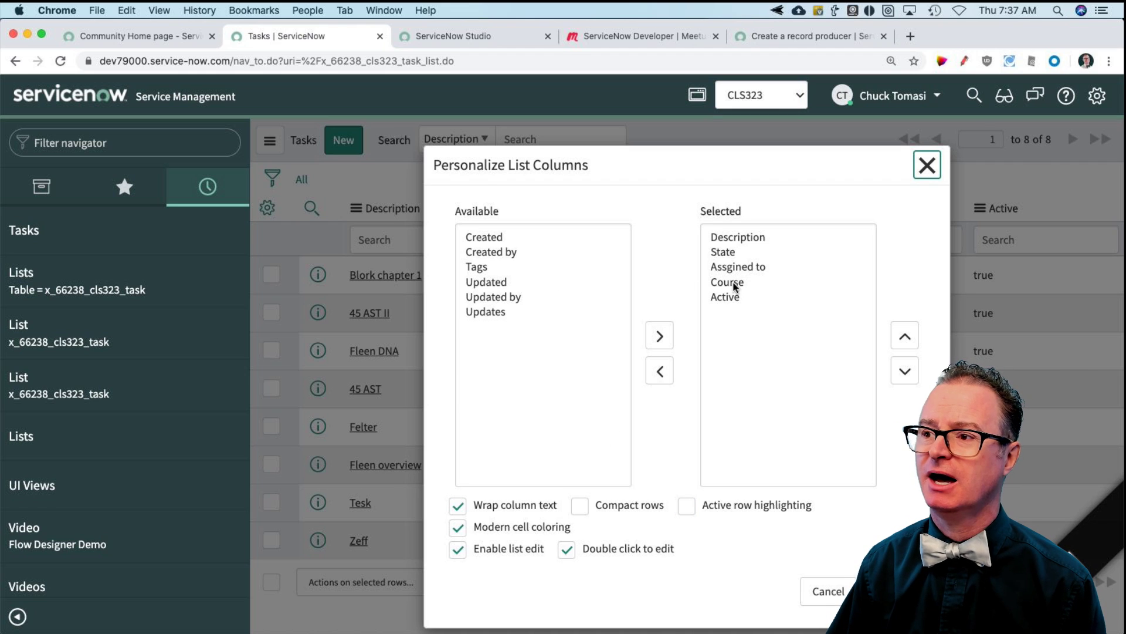
left_click(501, 238)
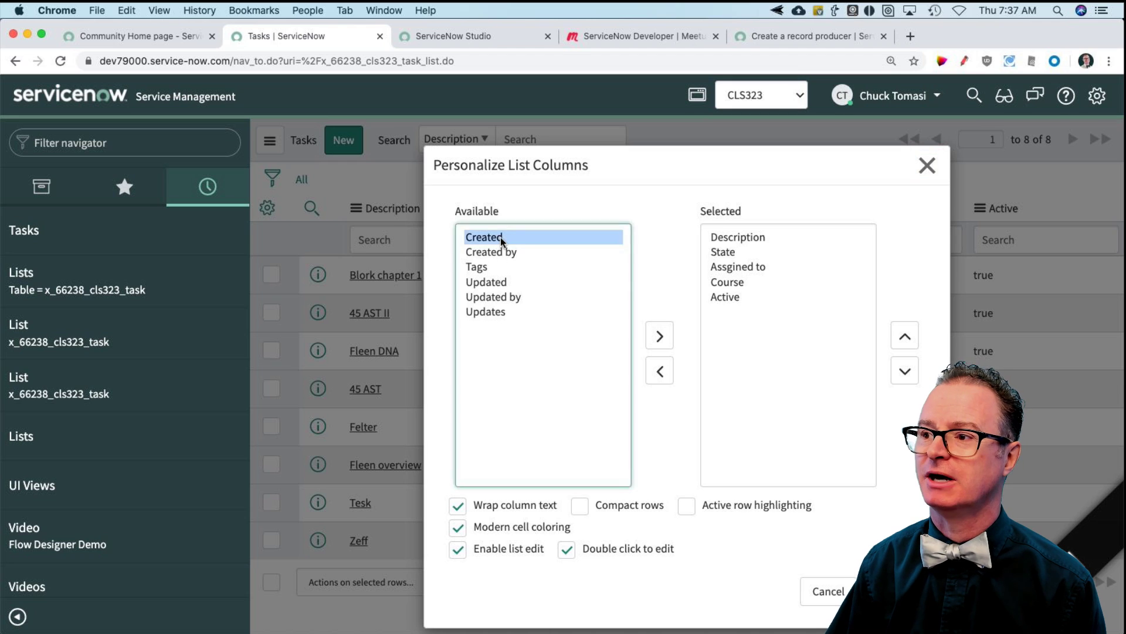
left_click_drag(500, 238, 794, 322)
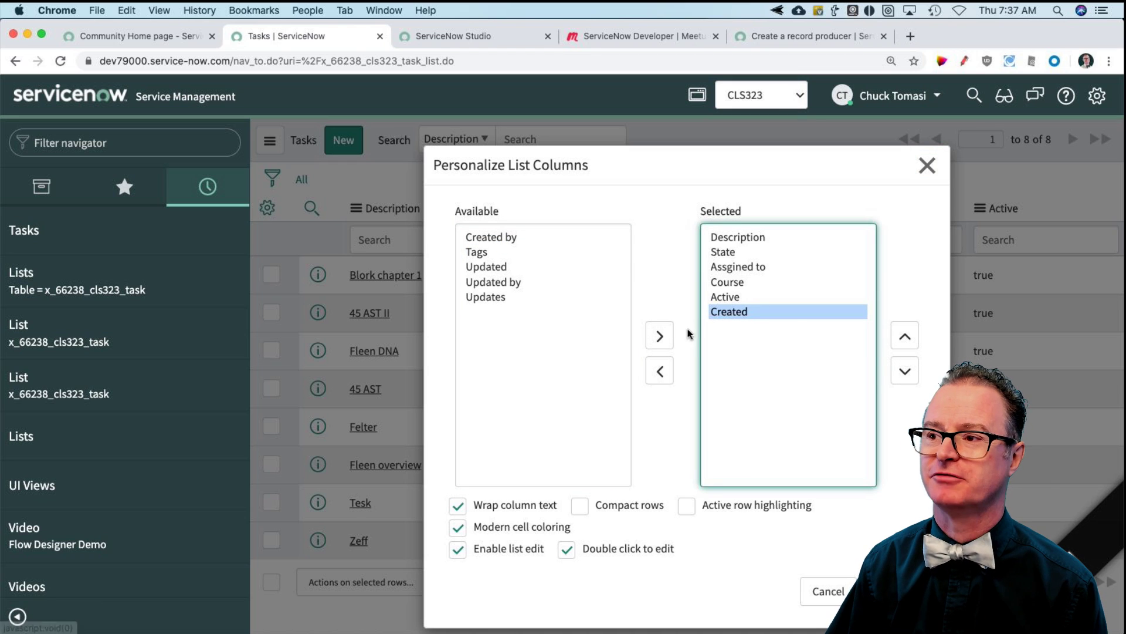
left_click(660, 370)
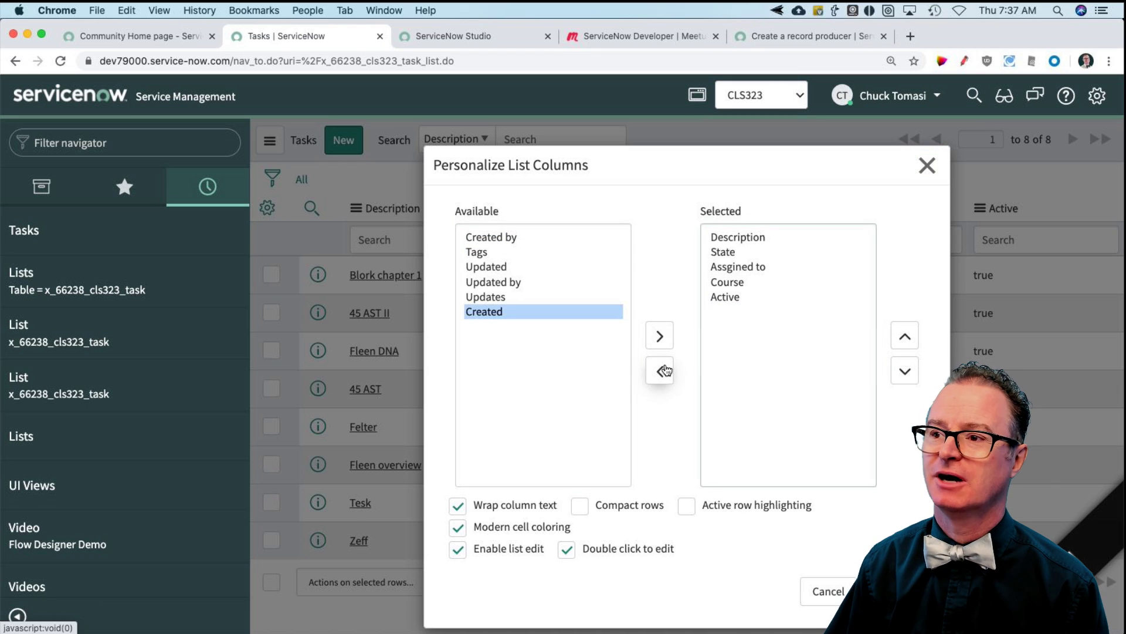
double_click(504, 271)
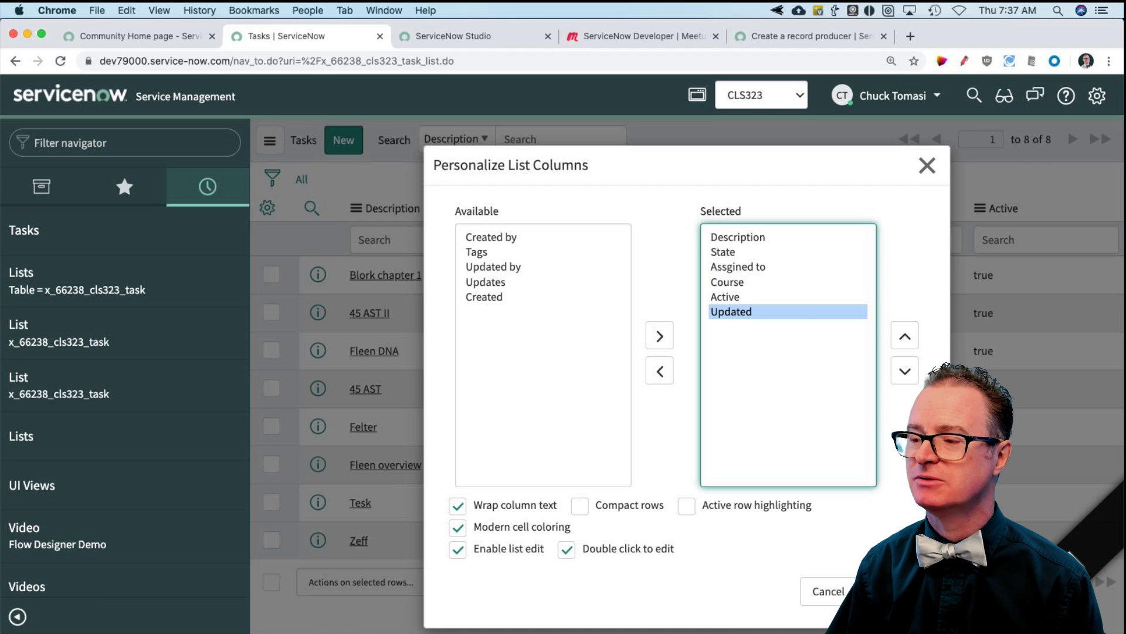
left_click(889, 591)
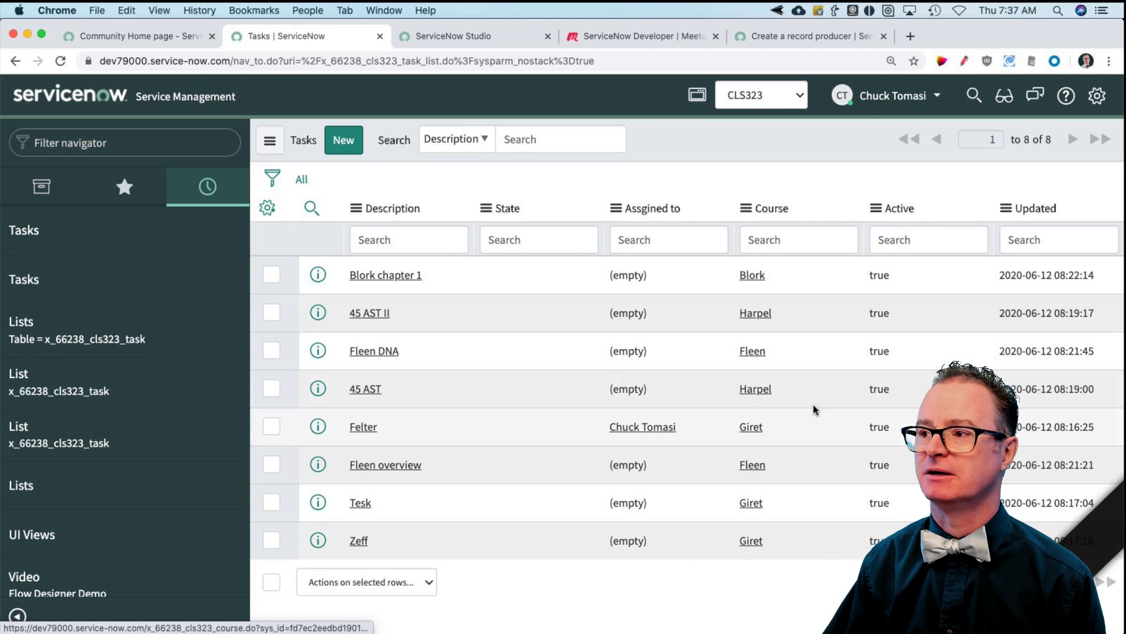
left_click(1005, 208)
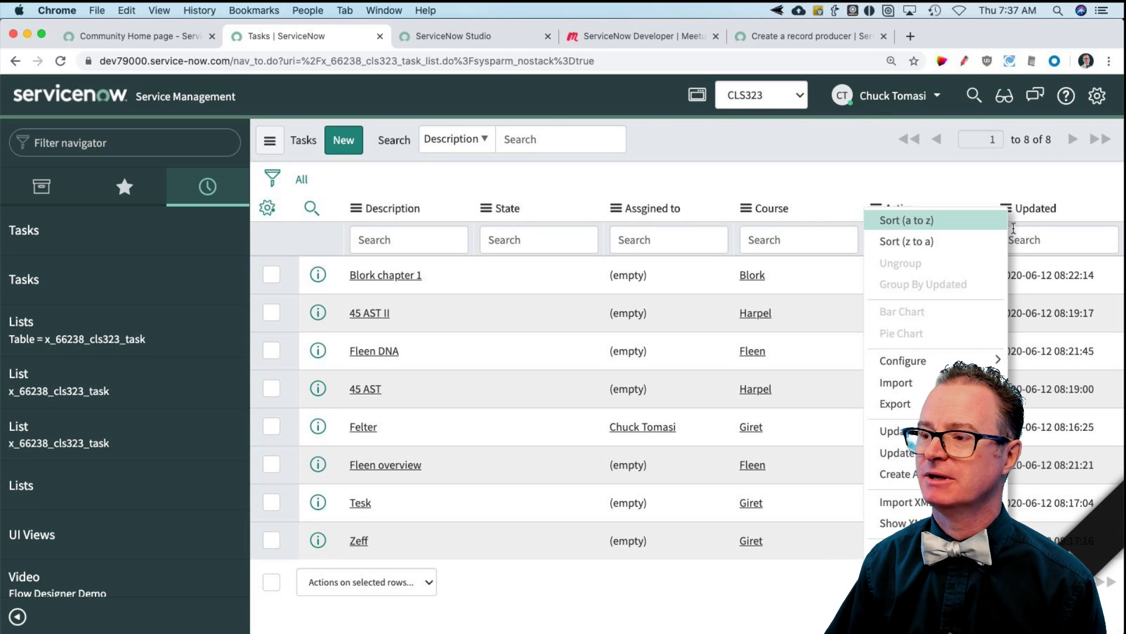
left_click(987, 241)
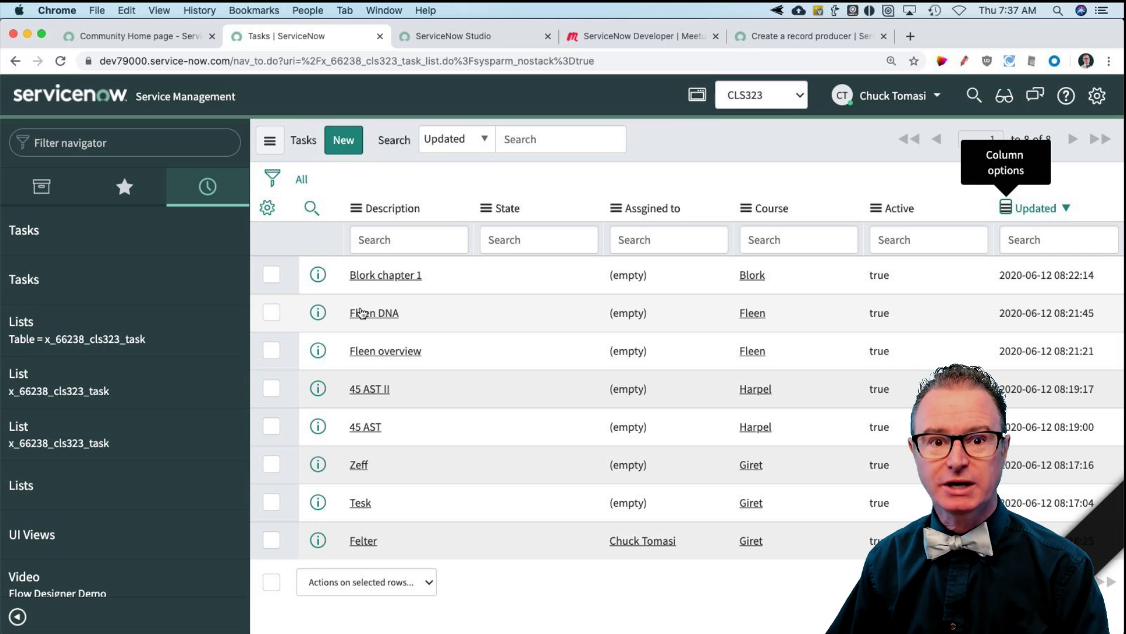
- Return to the Lists filtered on x_66238_cls323_task and open the user-specific record to inspect its list elements
left_click(82, 340)
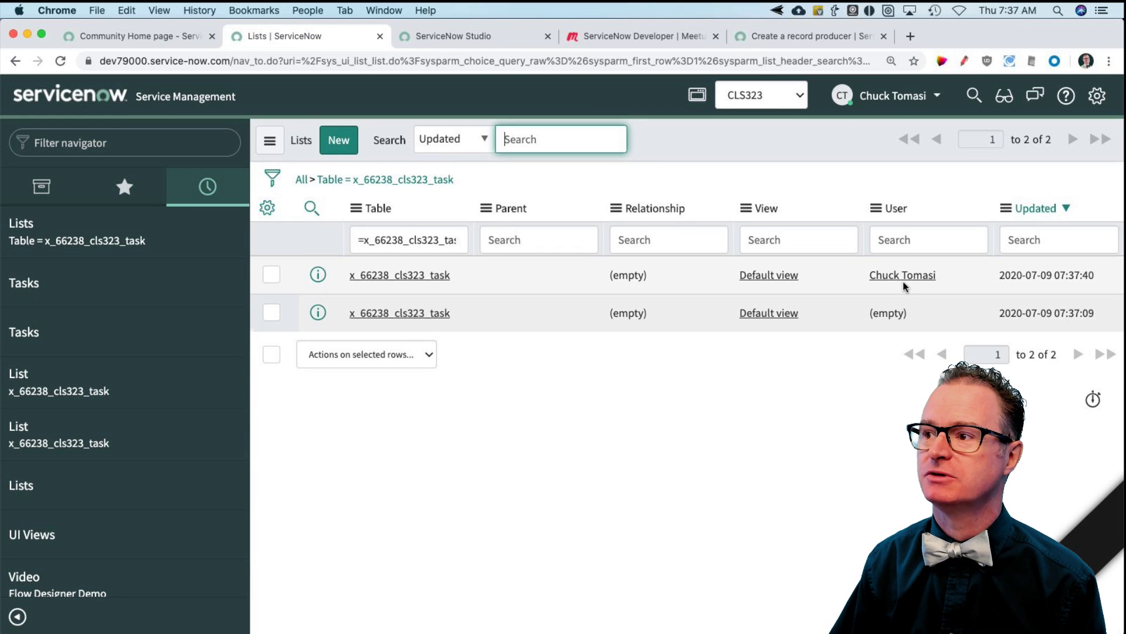
left_click(948, 286)
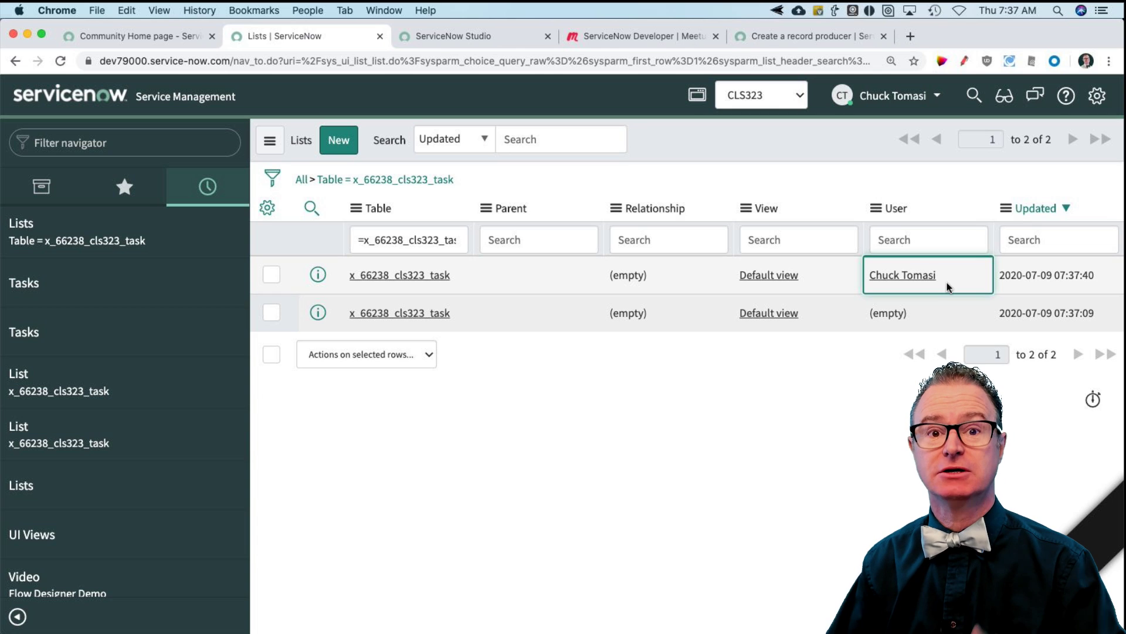
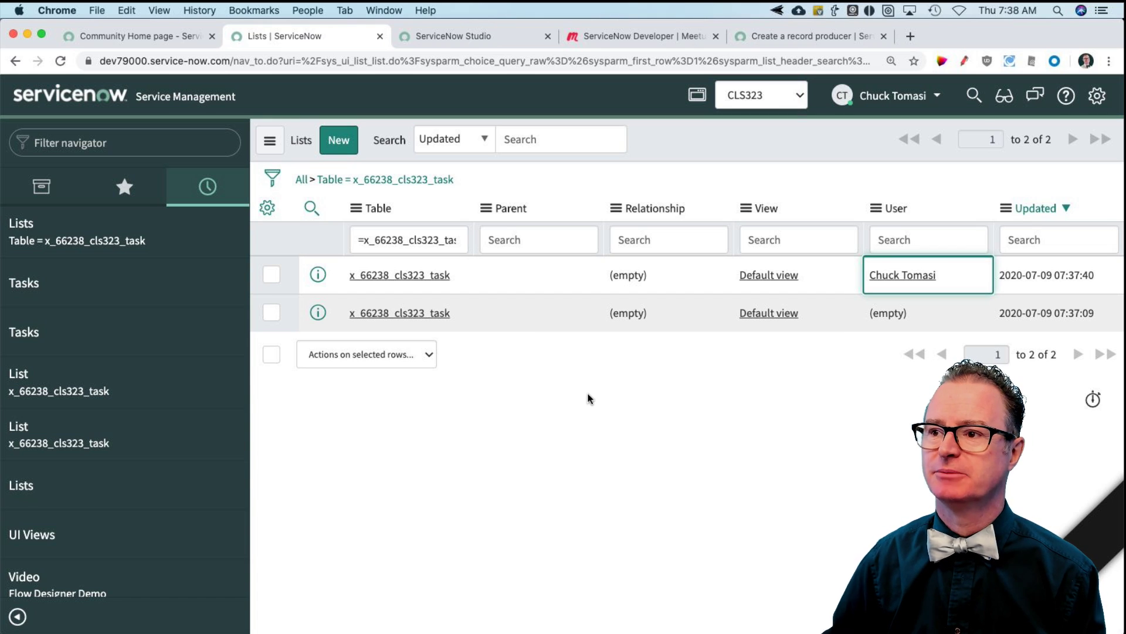
left_click(419, 275)
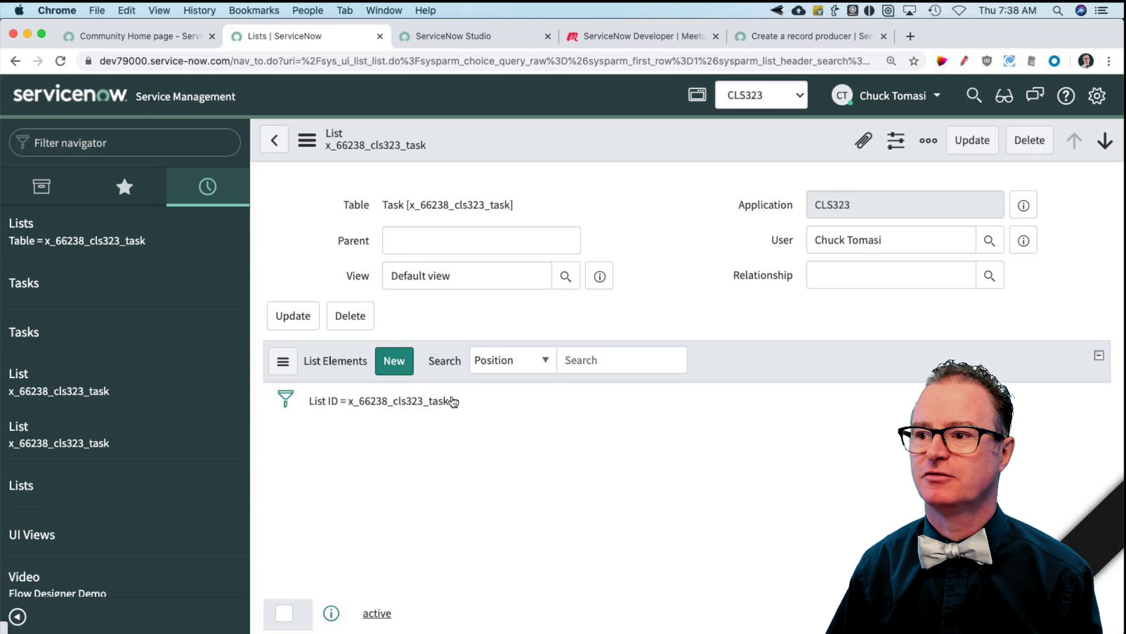
scroll(520, 554, "down", 2)
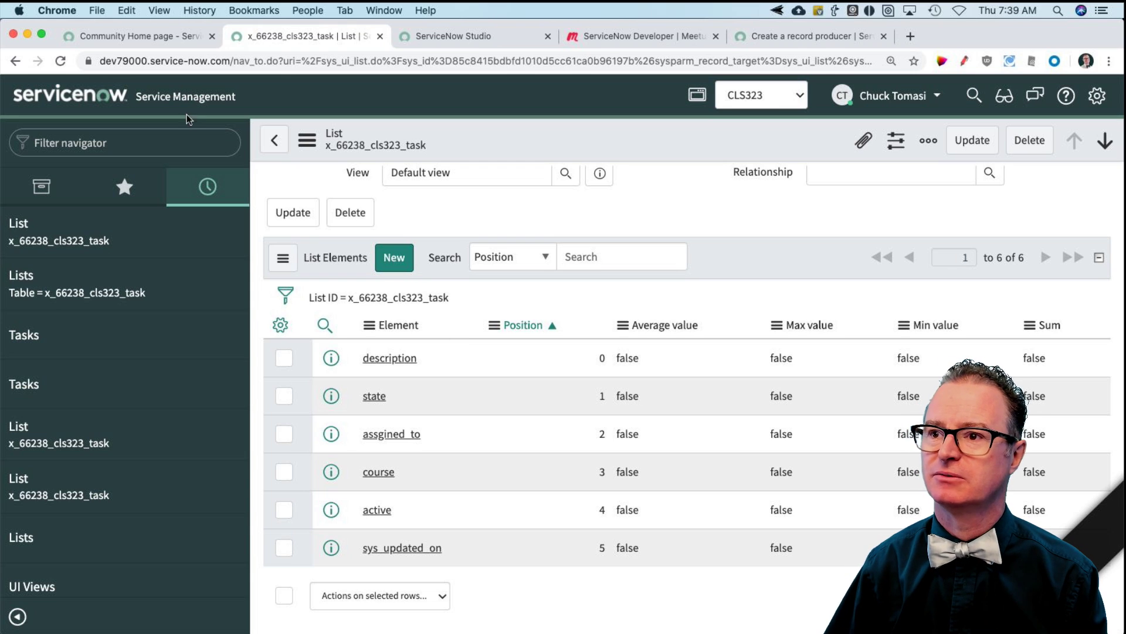
- Open the Related Lists table through the navigator filter with sys_ui_related_list.list
left_click(148, 144)
type("sys")
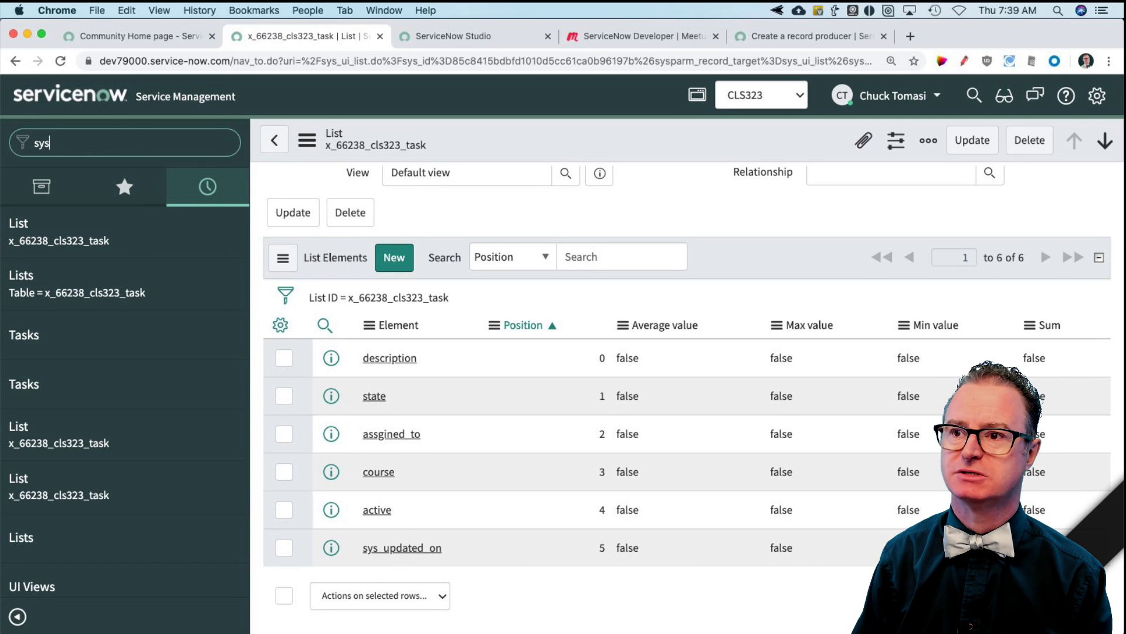
type("_ui_related_list")
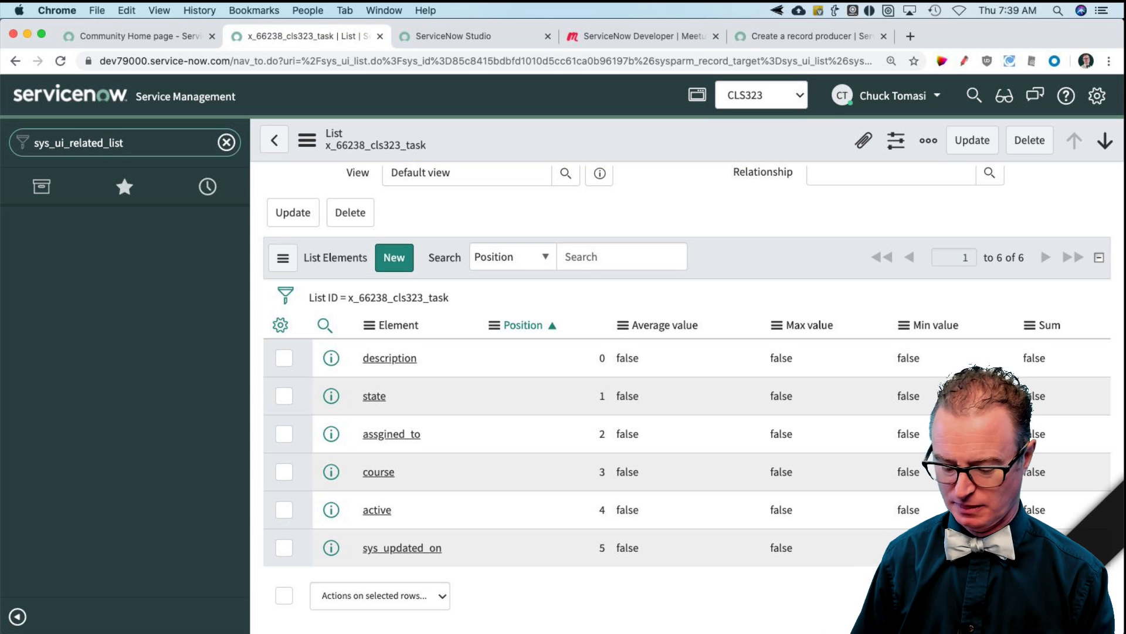
type(".list")
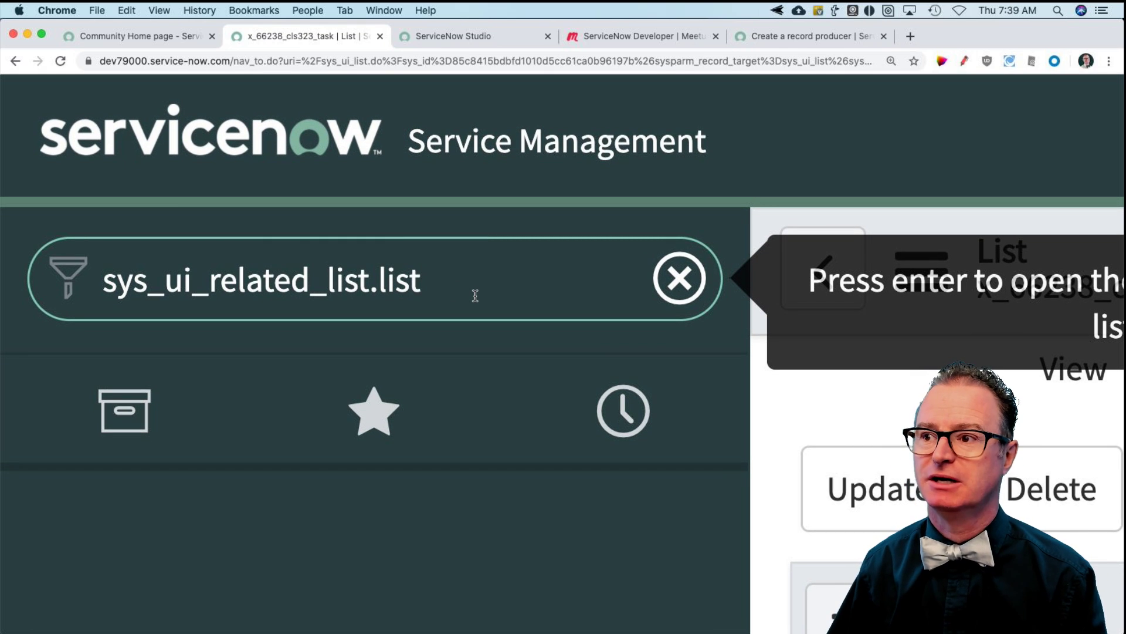
key("Return")
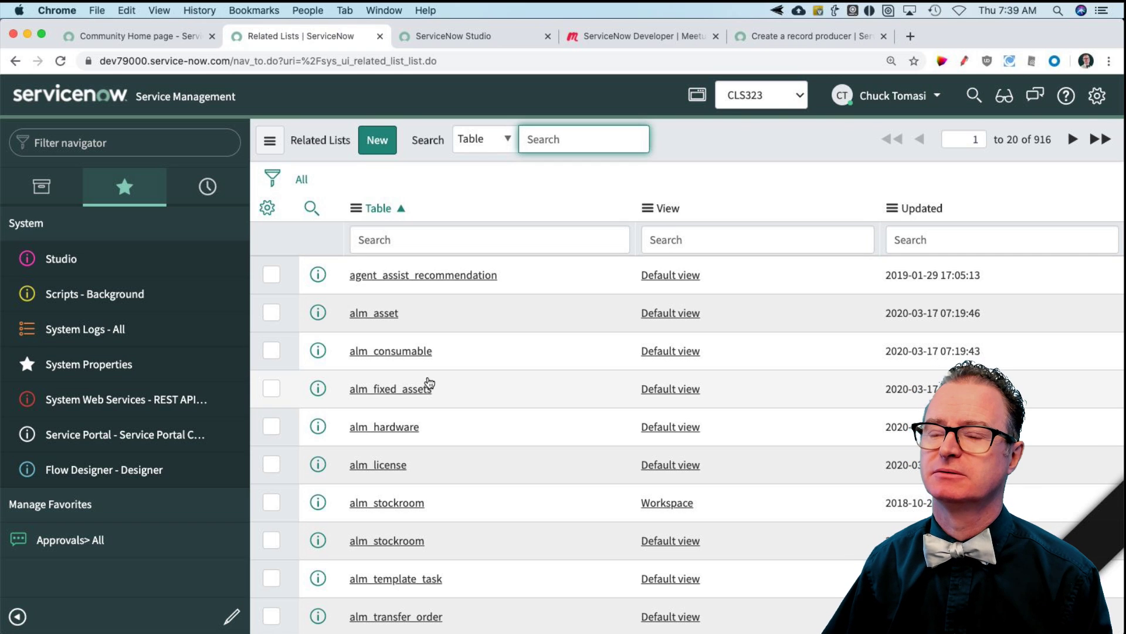
- Open the full Incidents list through the navigator filter with incident.list
left_click(74, 149)
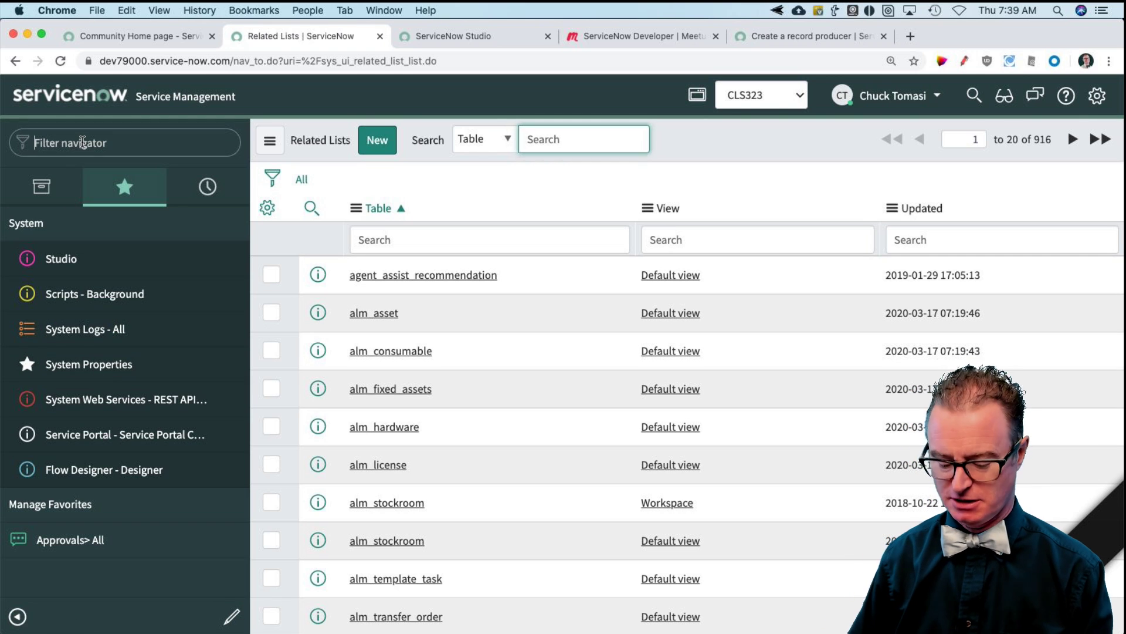
type("incident")
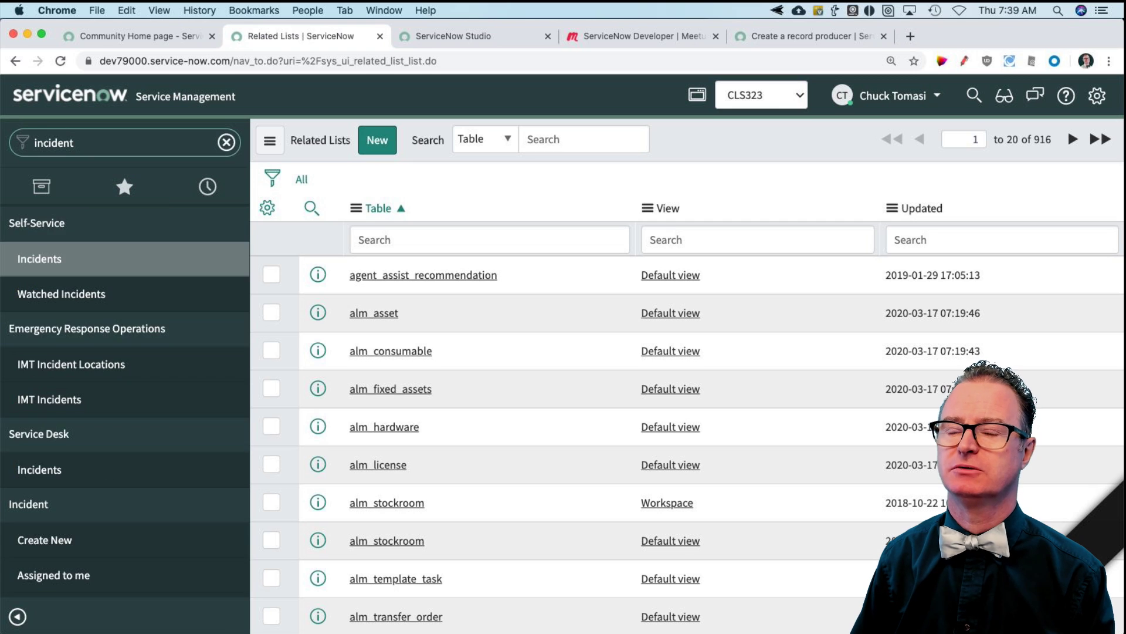
type(".do")
key("BackSpace")
type(".")
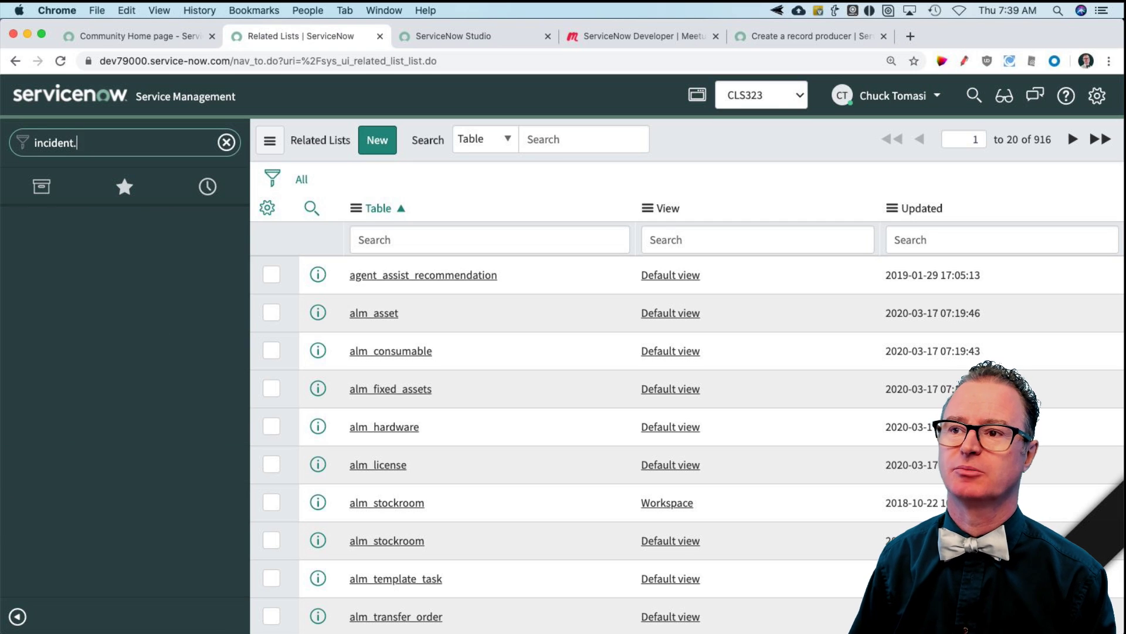
type("list")
key("Return")
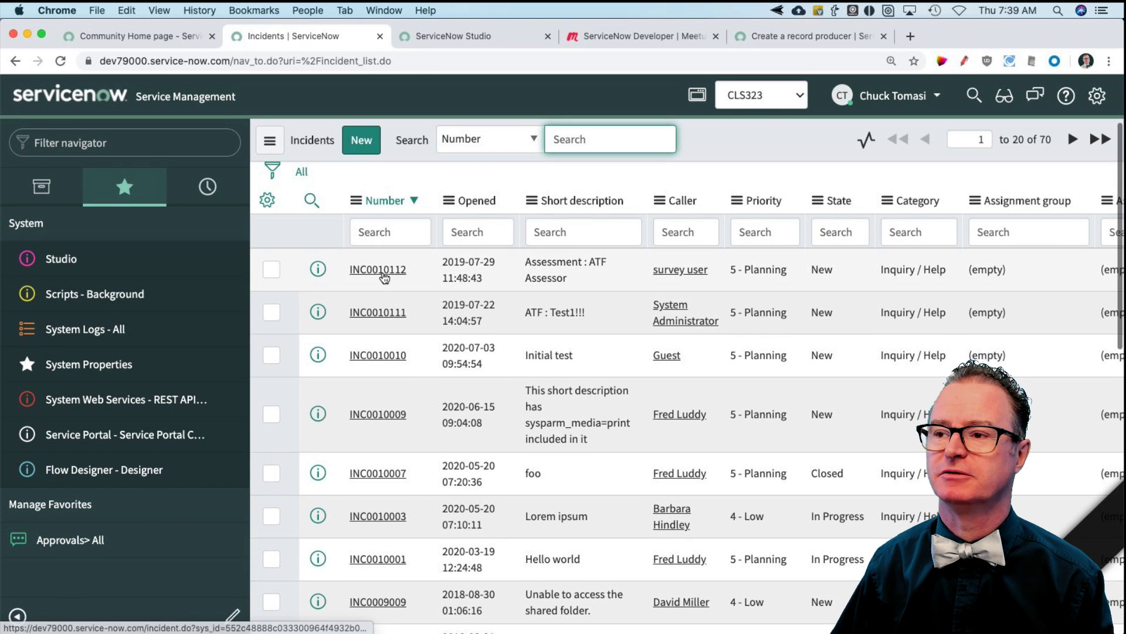
- Open the first incident in the list and examine the Task SLAs related list on its form
left_click(406, 271)
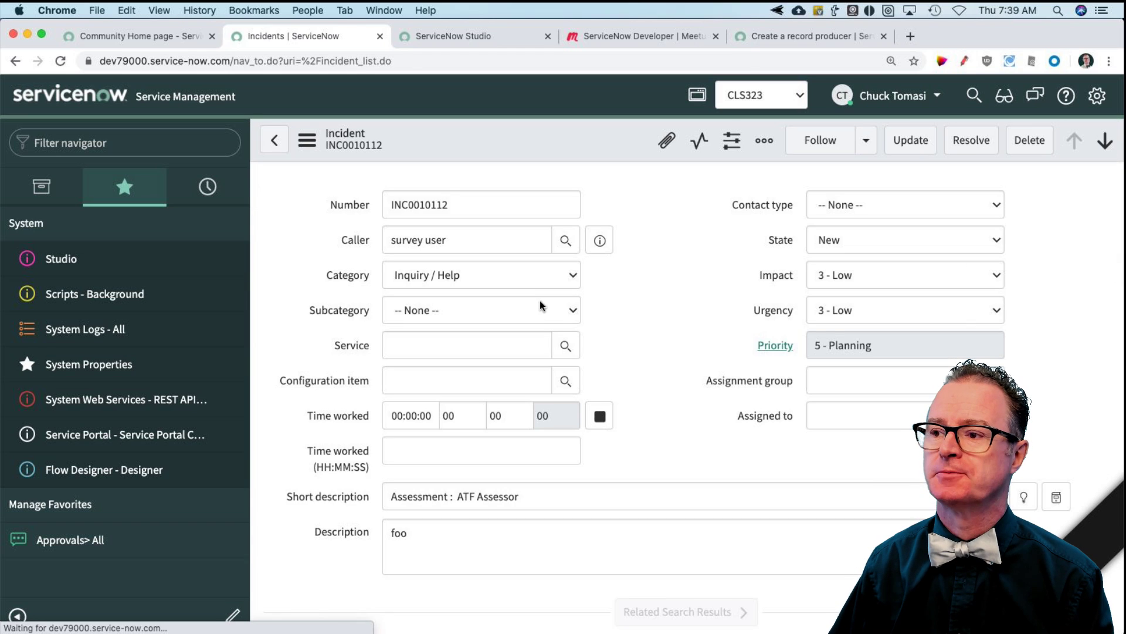
scroll(650, 399, "down", 15)
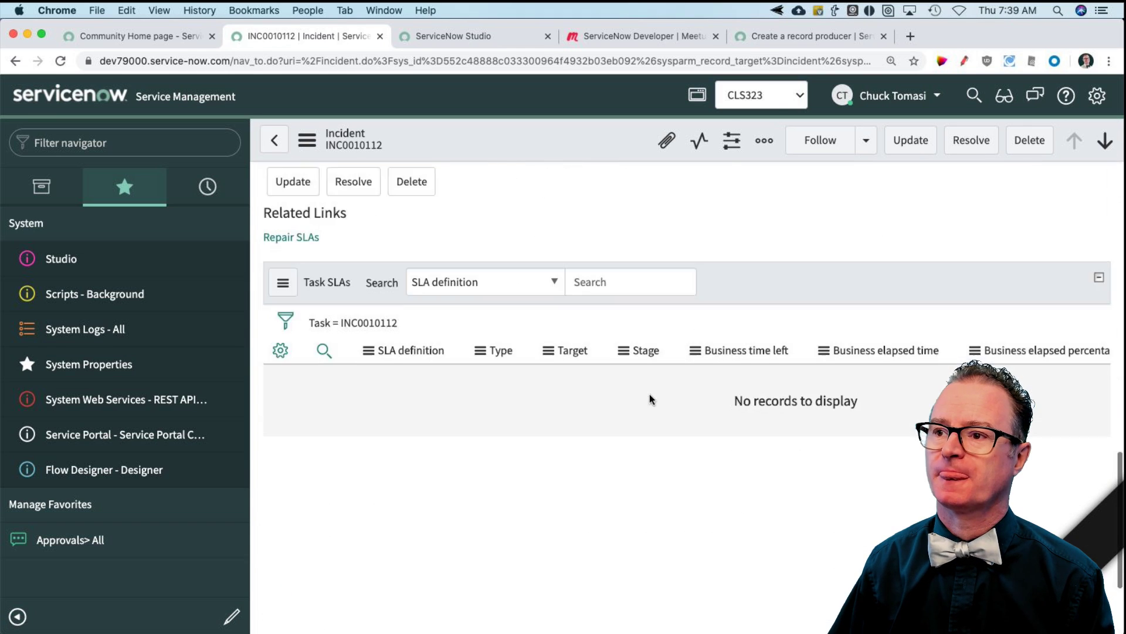
scroll(583, 382, "up", 2)
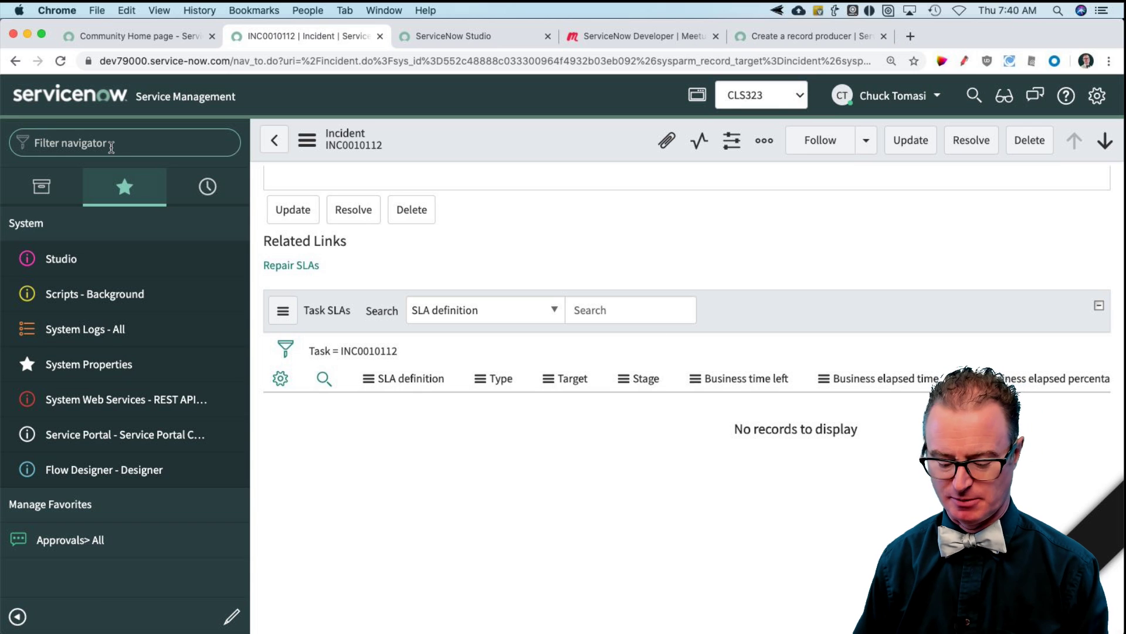
- Open the full Task SLAs list through the navigator filter with task_sla.list
left_click(111, 147)
type("task_s")
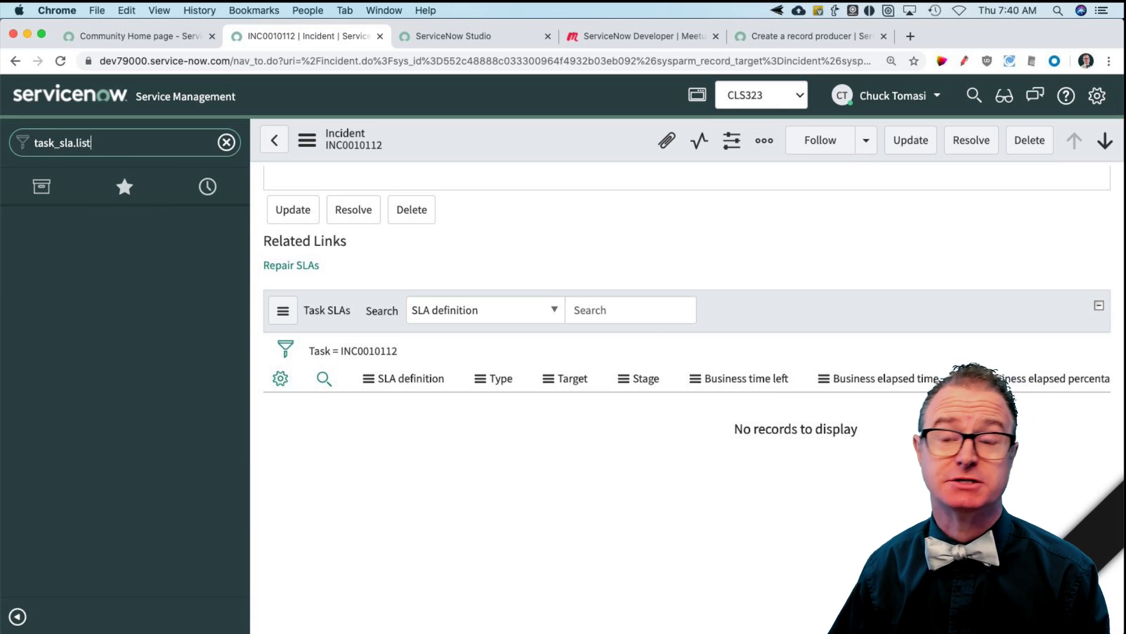
type("la.list")
key("Return")
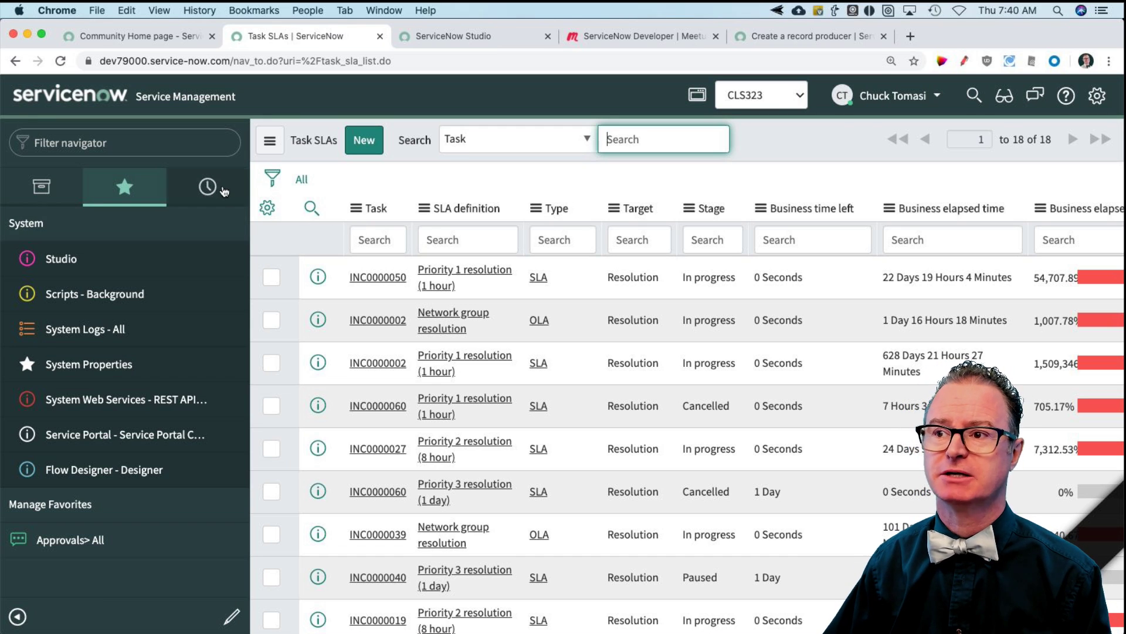
- Reopen the Assessment : ATF Assessor incident from the recent history and go to its Task SLAs related list
left_click(208, 187)
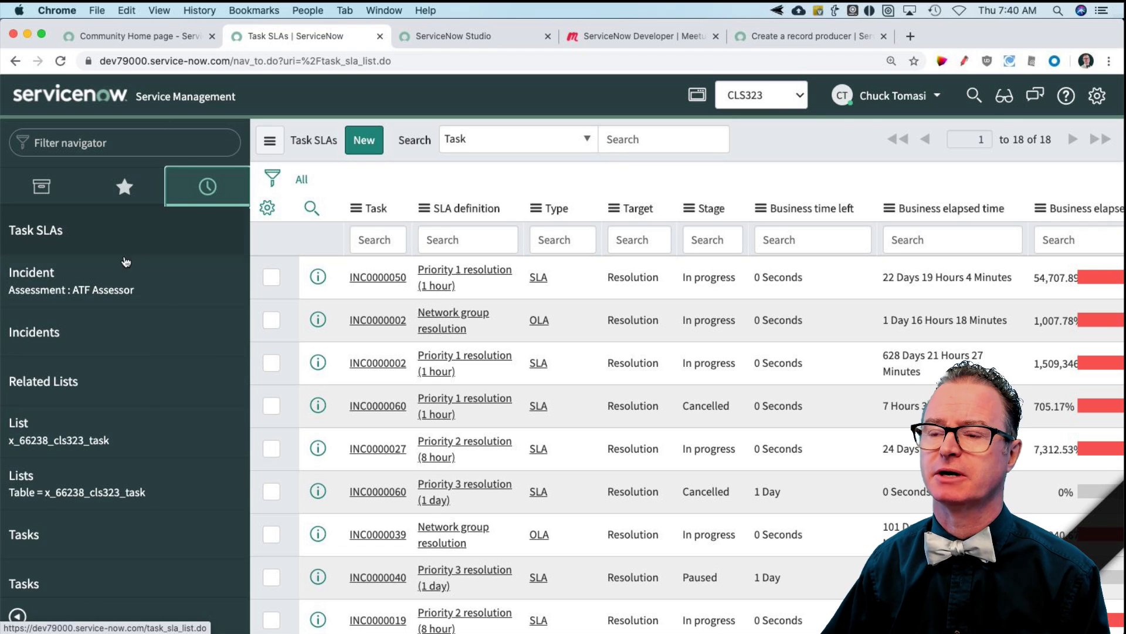
left_click(67, 275)
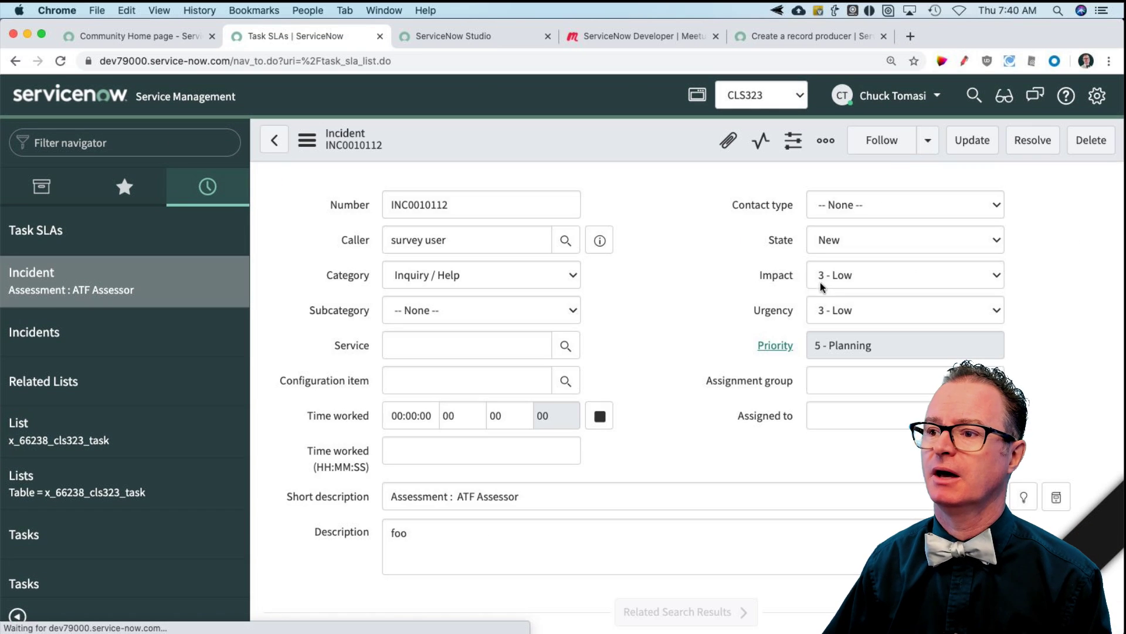
scroll(628, 434, "down", 15)
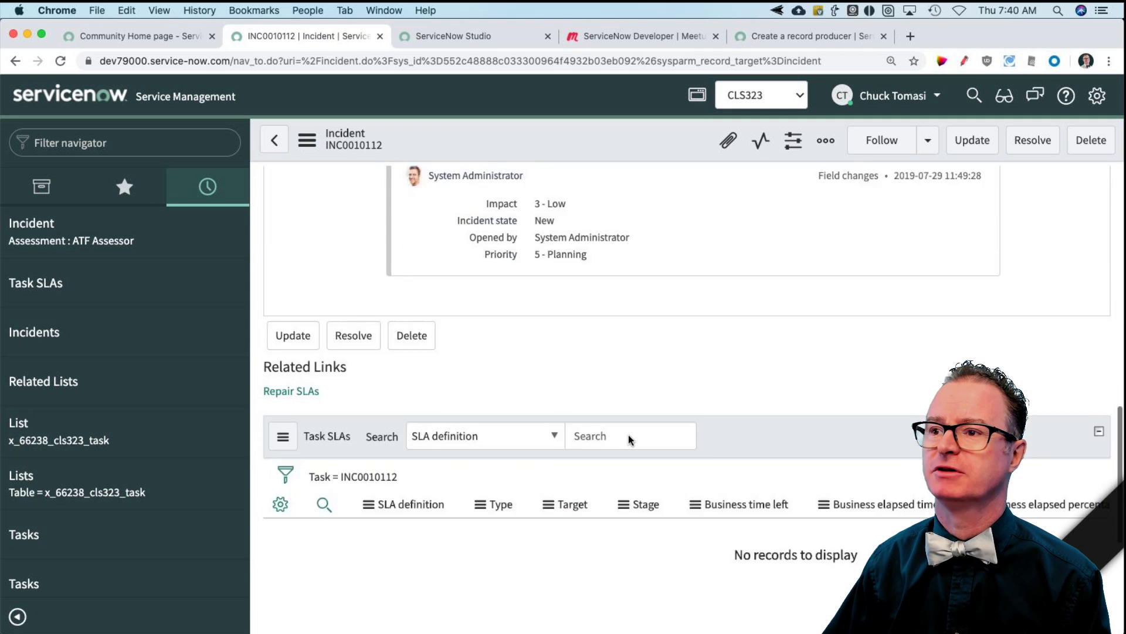
scroll(498, 382, "up", 2)
- Open the list layout configuration of the incident's Task SLAs related list, review its selected columns and return to the related list
left_click(369, 364)
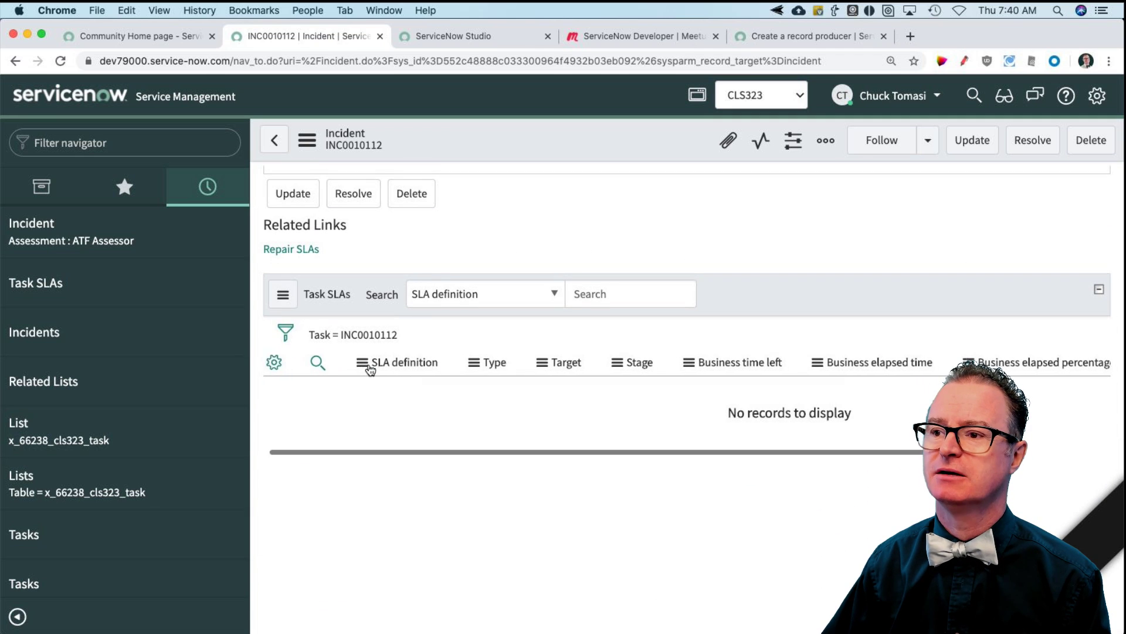
right_click(361, 367)
mouse_move(419, 426)
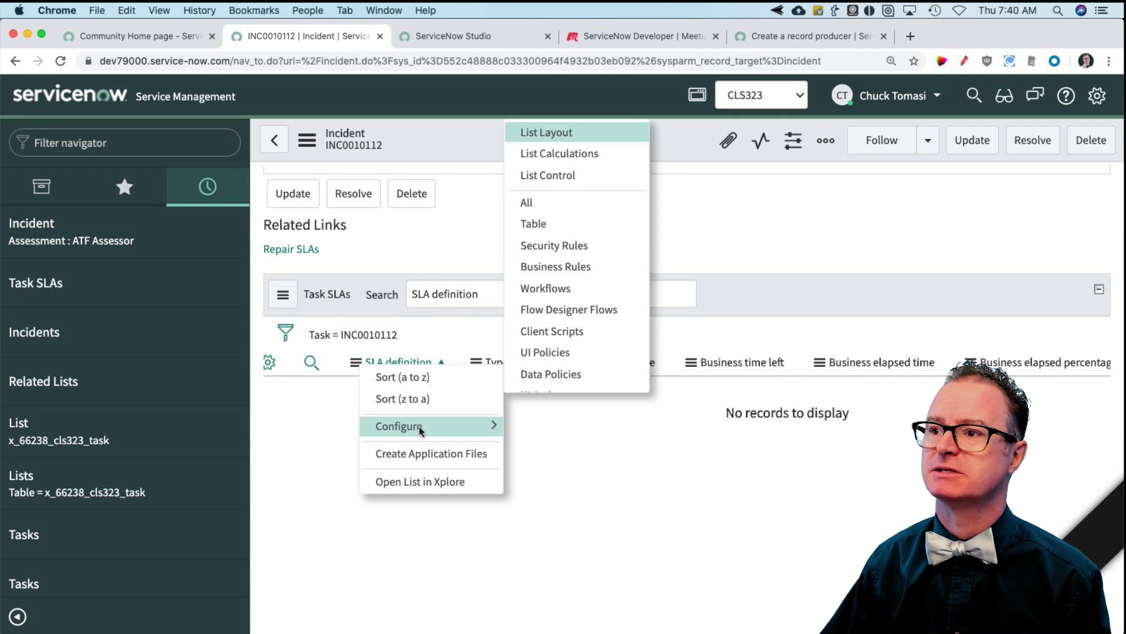
scroll(589, 196, "up", 1)
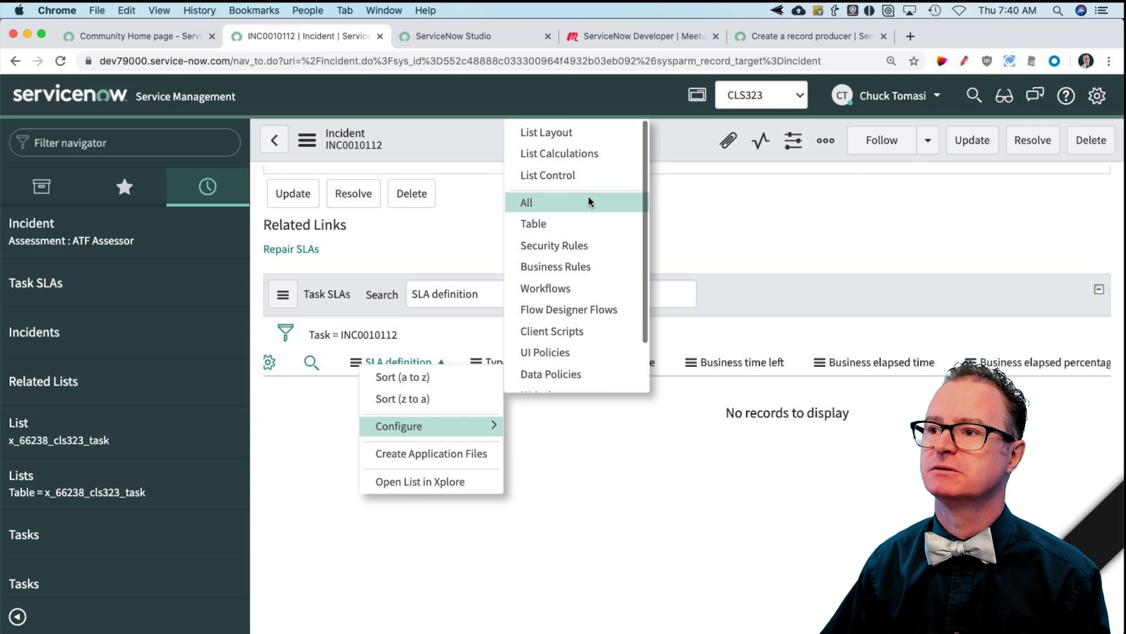
left_click(585, 136)
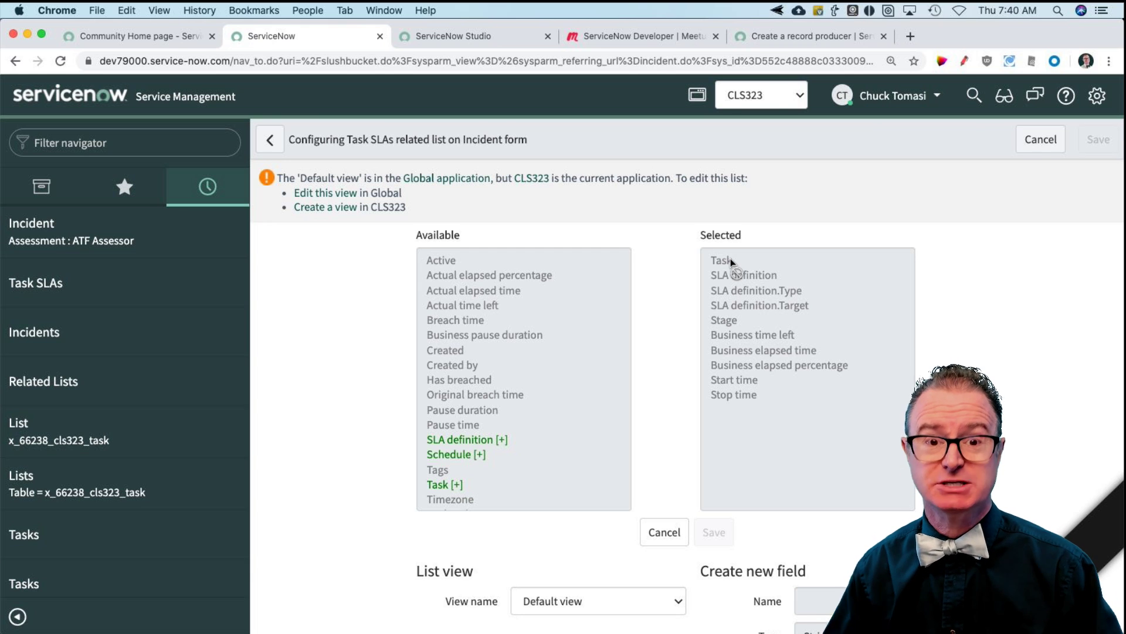
left_click(269, 140)
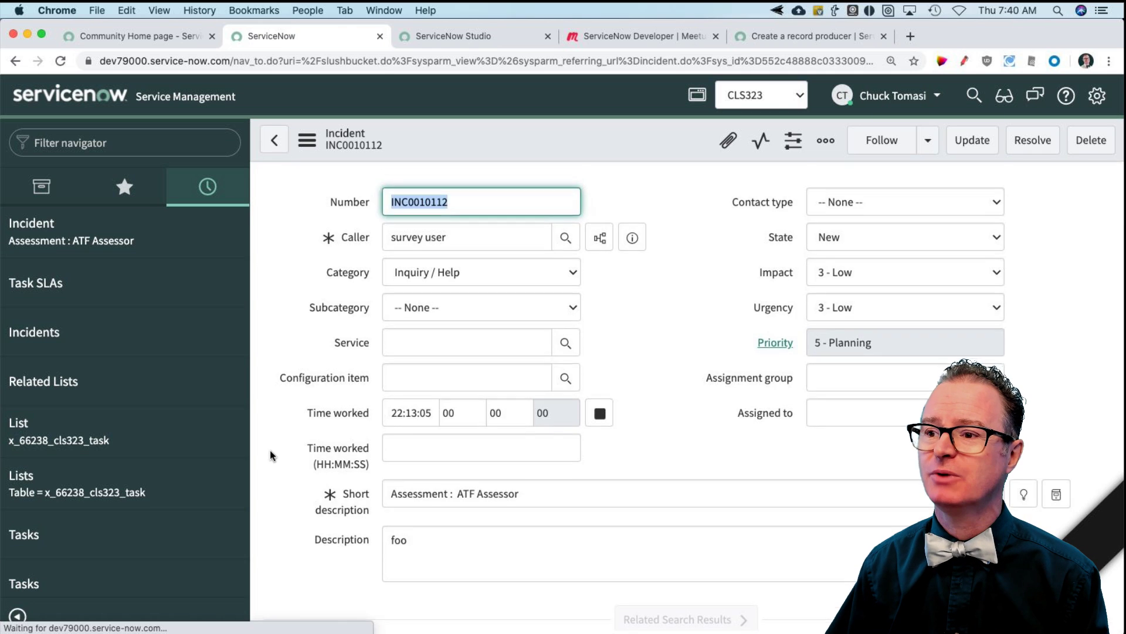
scroll(270, 449, "down", 10)
scroll(270, 449, "down", 5)
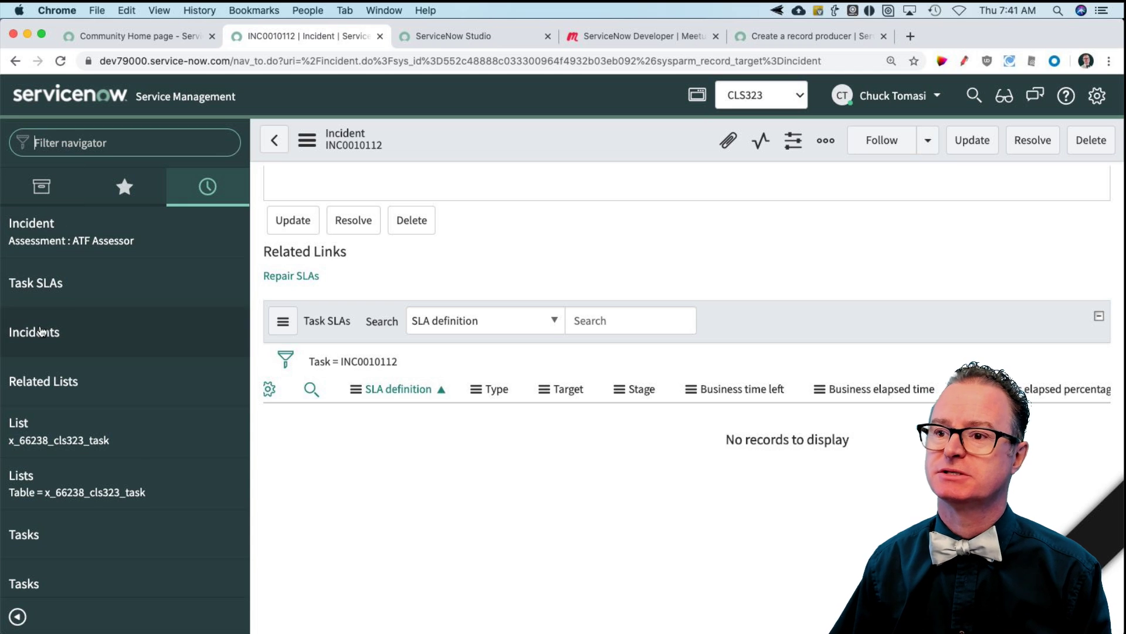
- Reopen the Related Lists table from the recent history and open the agent_assist_recommendation record to inspect its related list entries
left_click(53, 380)
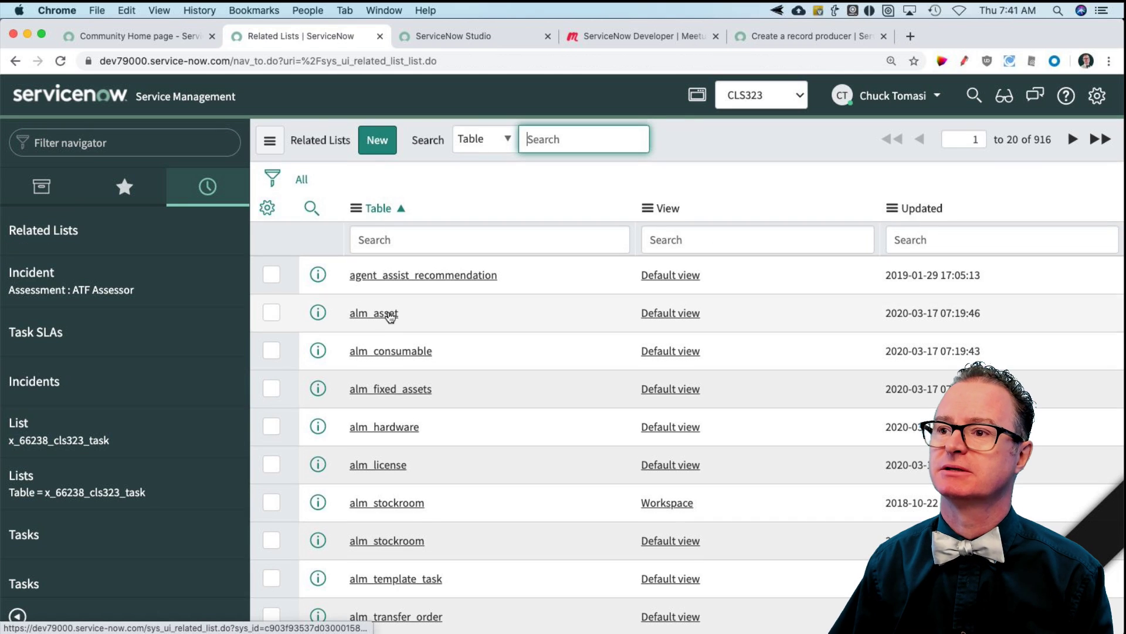
left_click(392, 280)
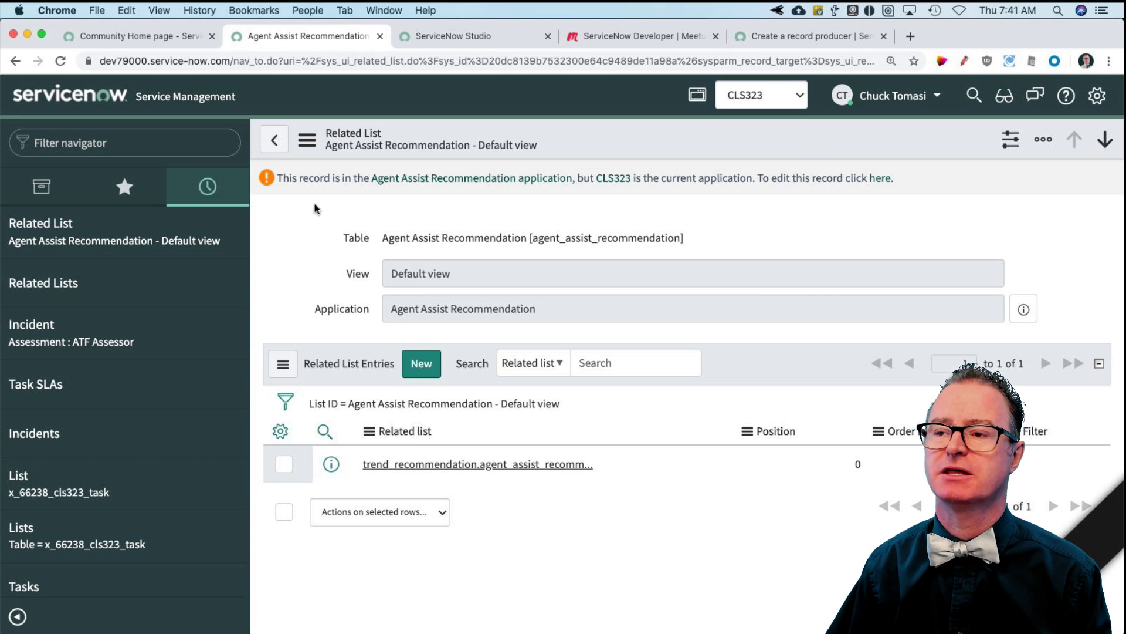
- Filter the navigator by cls, open Courses and open the Fleen course record
left_click(143, 144)
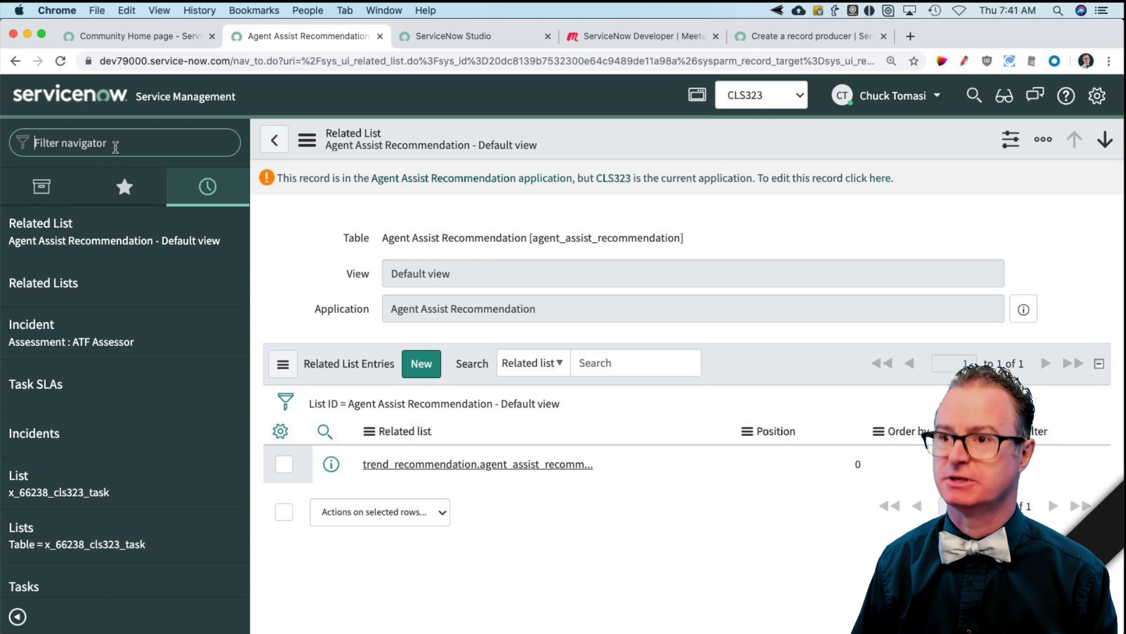
type("cls")
key("Return")
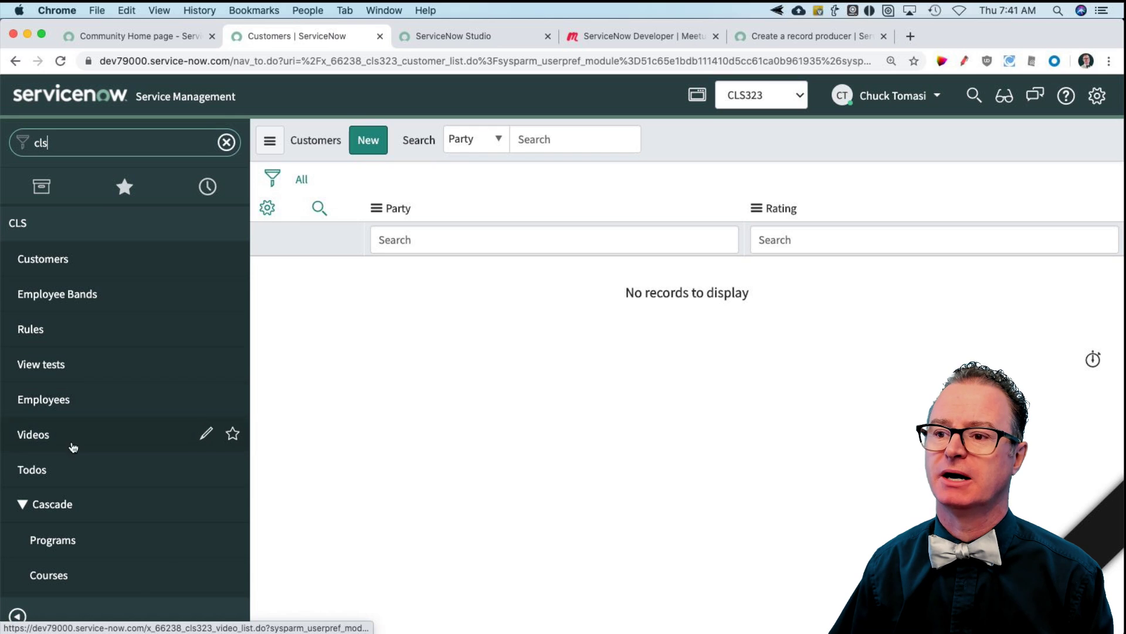
scroll(88, 469, "down", 3)
left_click(68, 473)
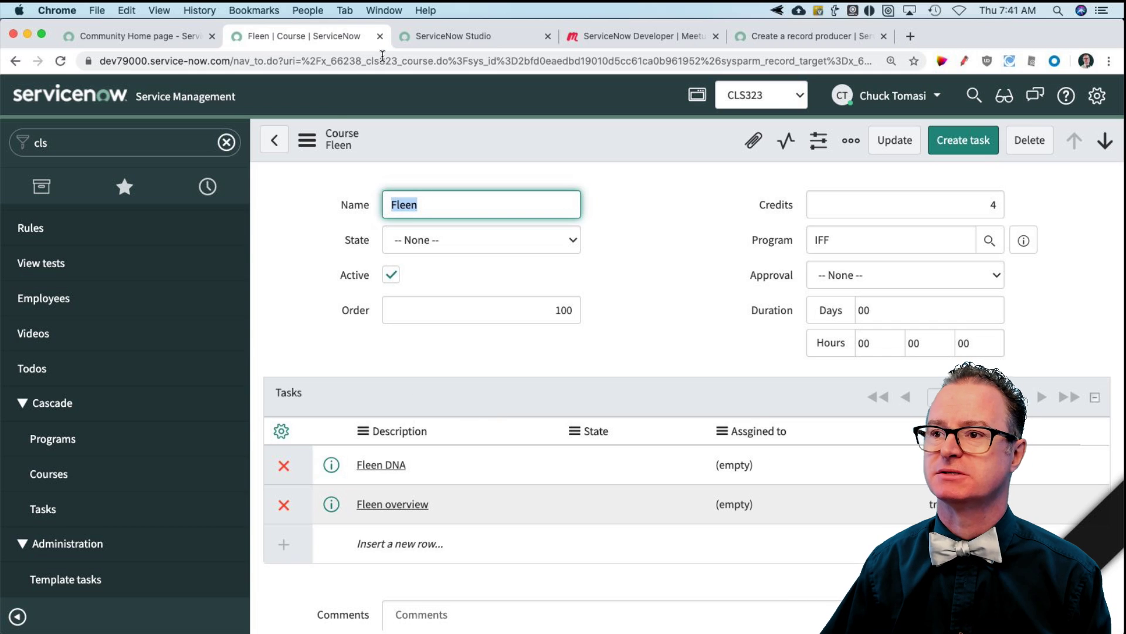
- Remove the embedded Task->Course list from the Course form layout, save, and examine the Tasks related list below the form
left_click(307, 140)
mouse_move(363, 246)
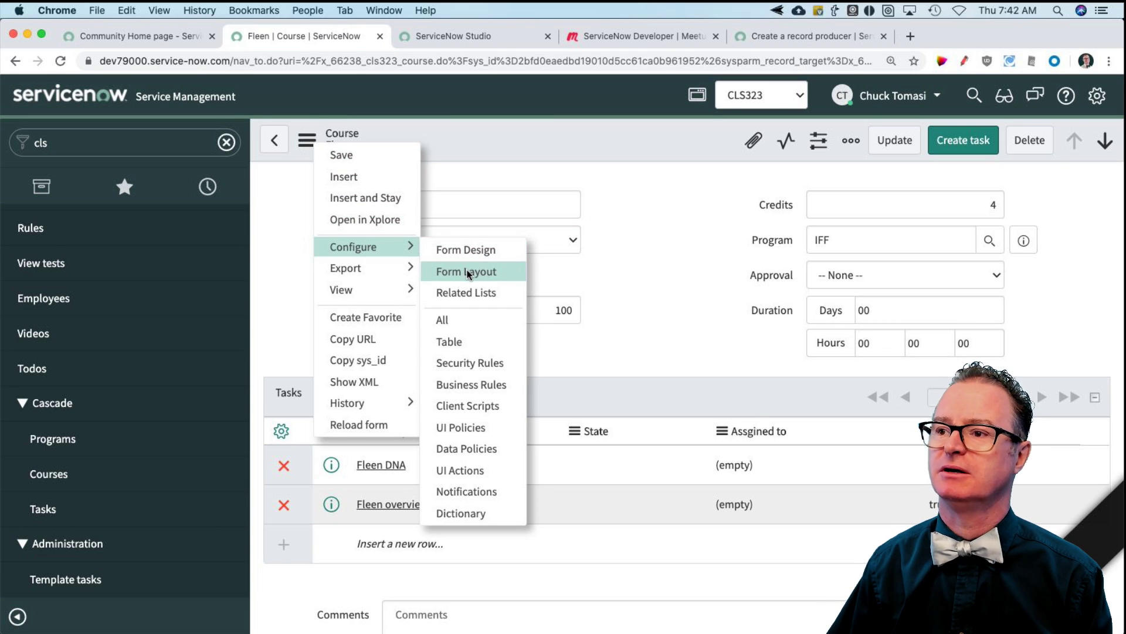
left_click(467, 273)
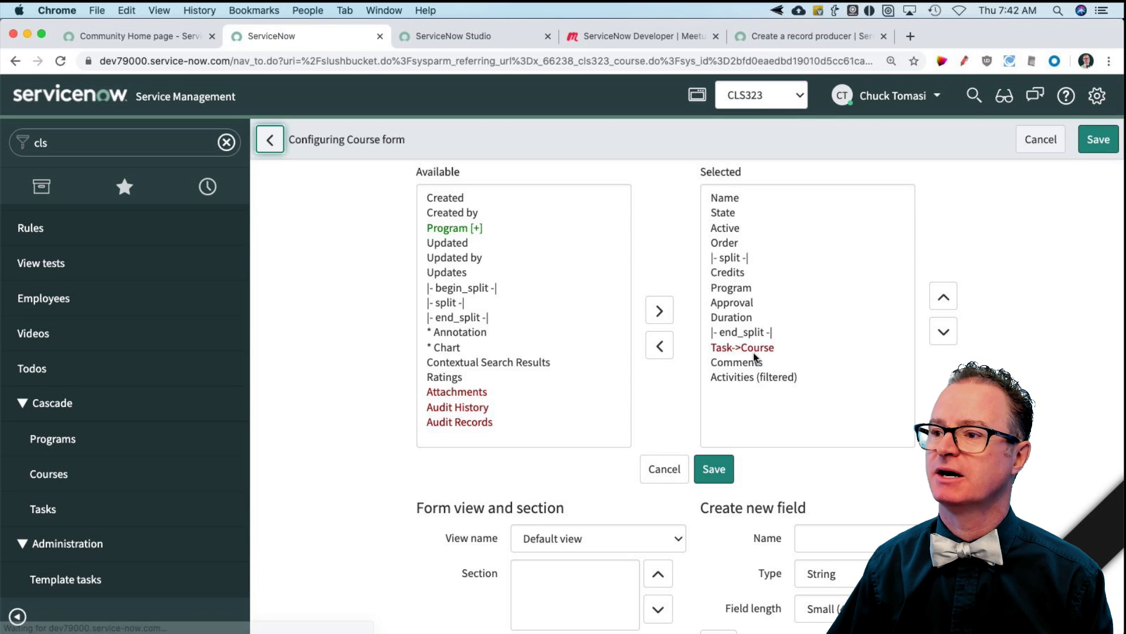
double_click(756, 346)
left_click(720, 469)
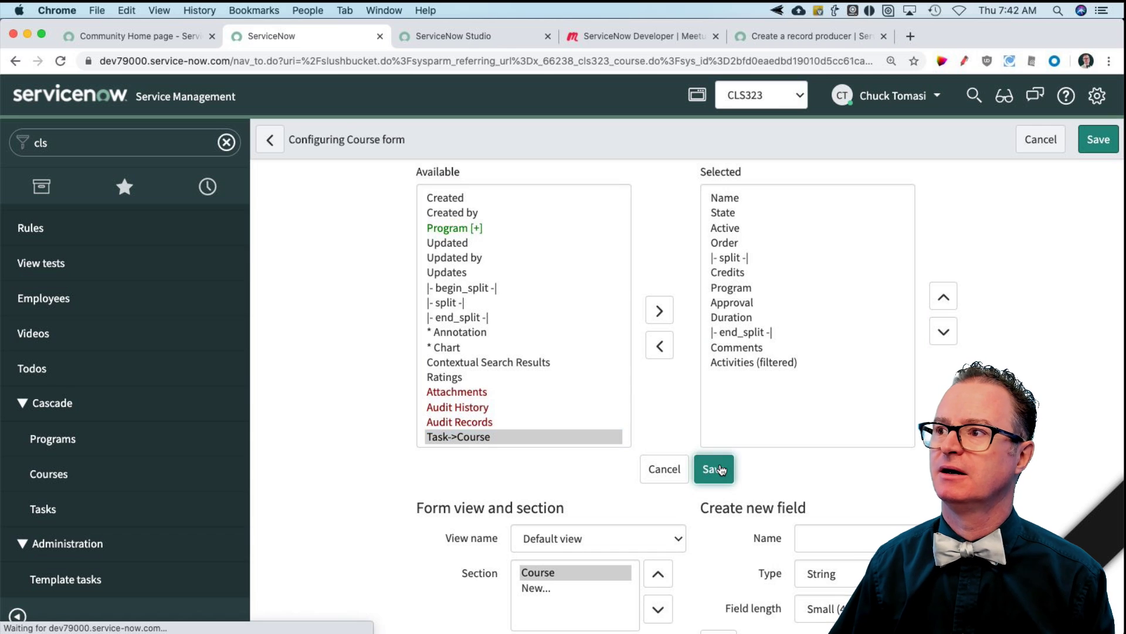
scroll(400, 456, "down", 3)
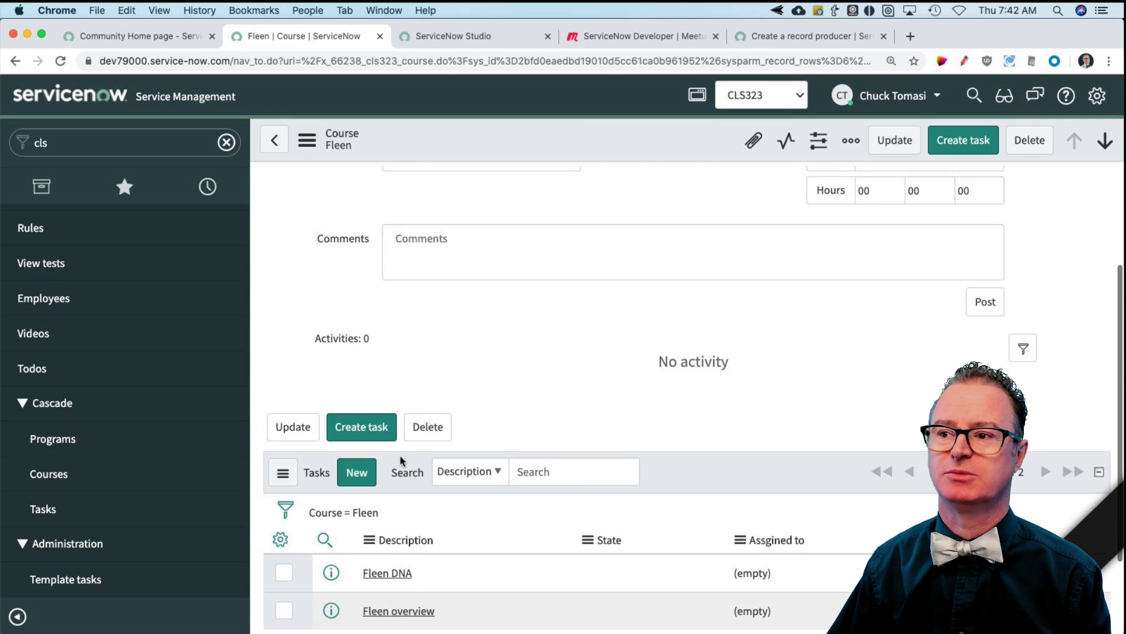
scroll(400, 456, "down", 2)
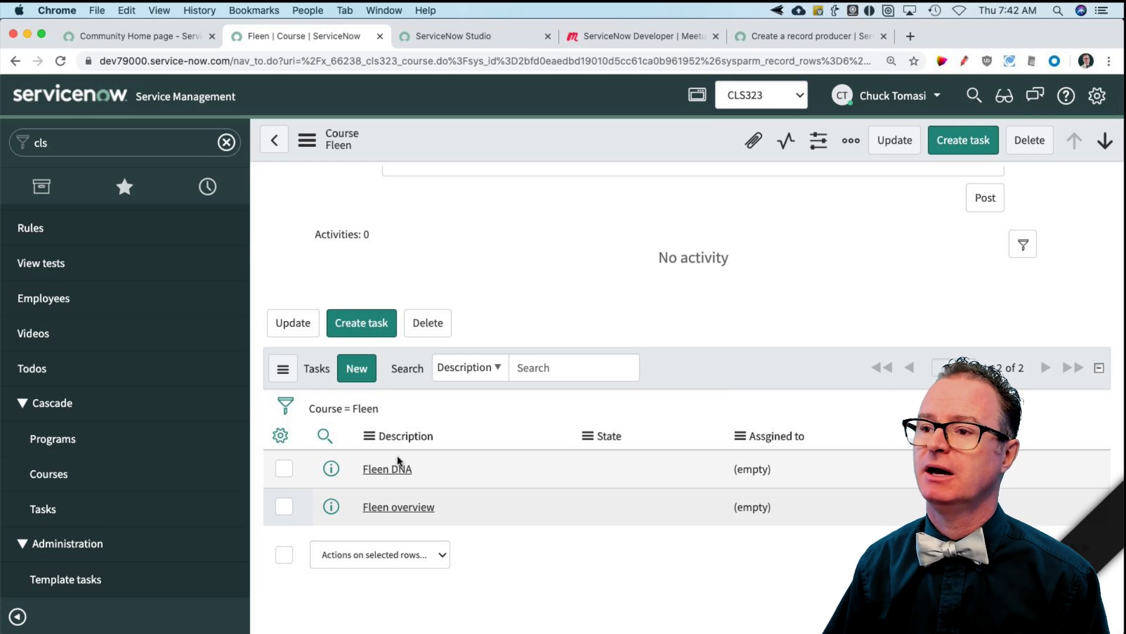
scroll(368, 437, "up", 1)
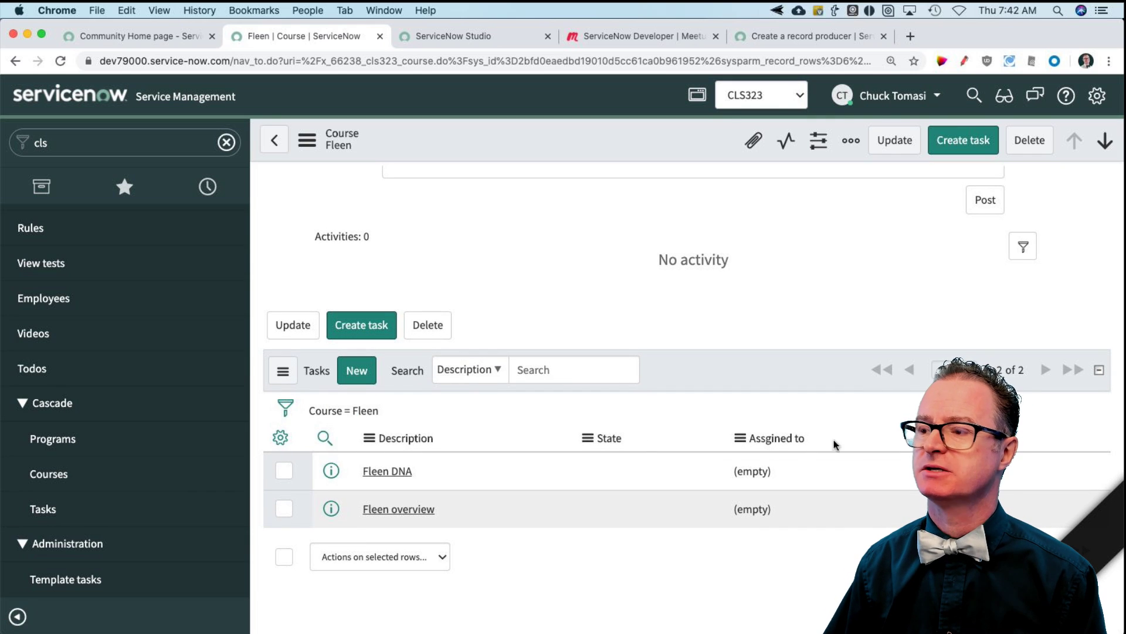
- Open the CLS Tasks list and reset its personalized columns to the defaults
left_click(41, 511)
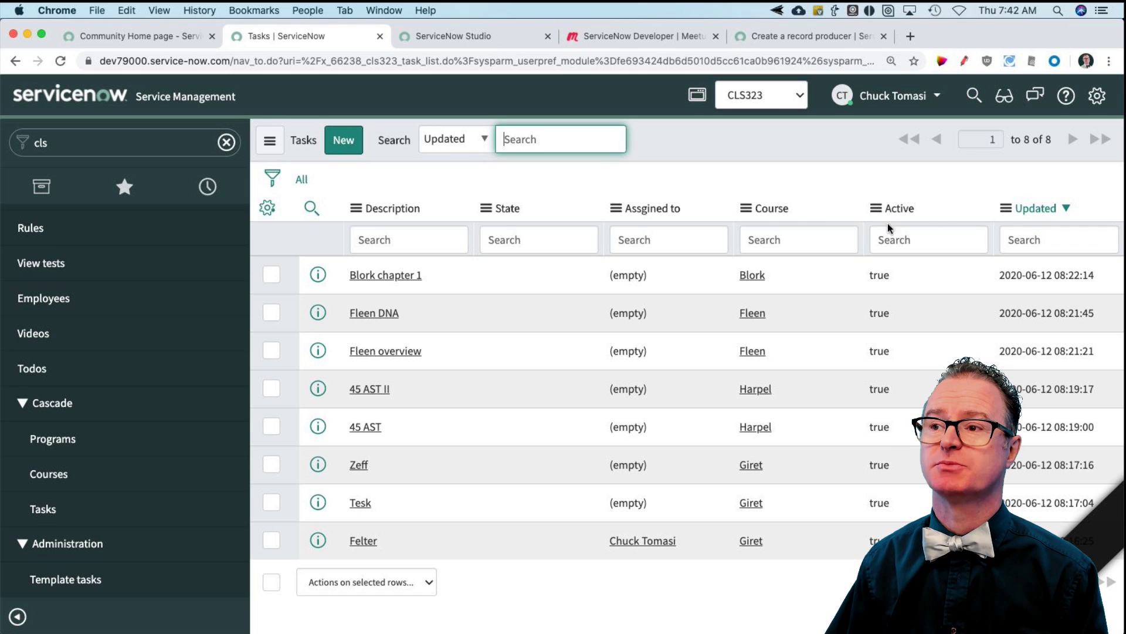
left_click(267, 207)
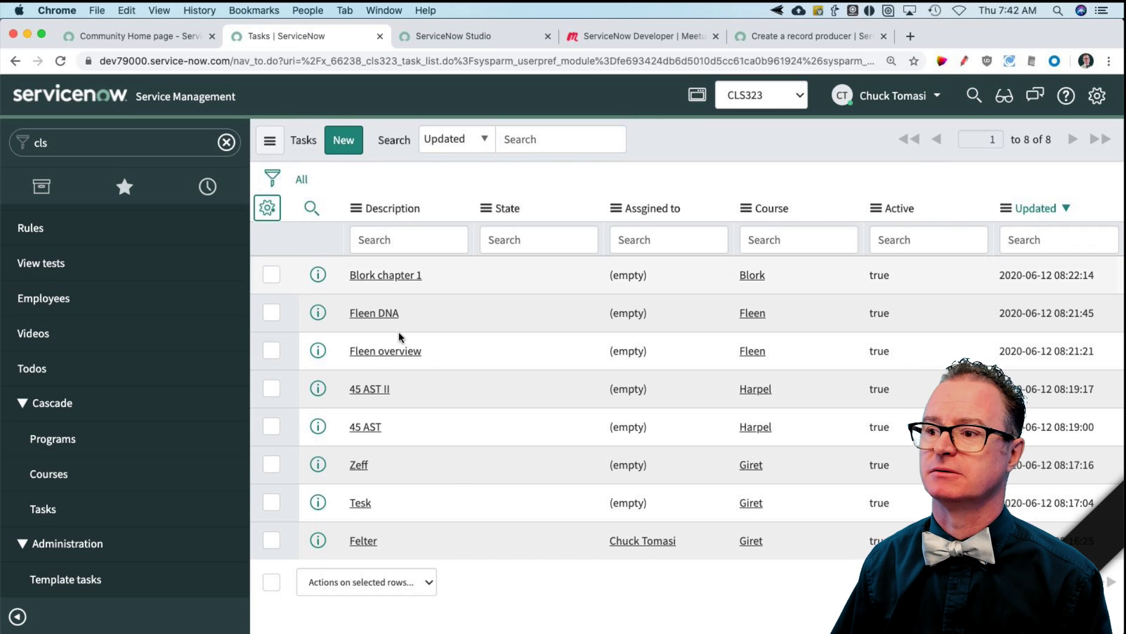
left_click(483, 593)
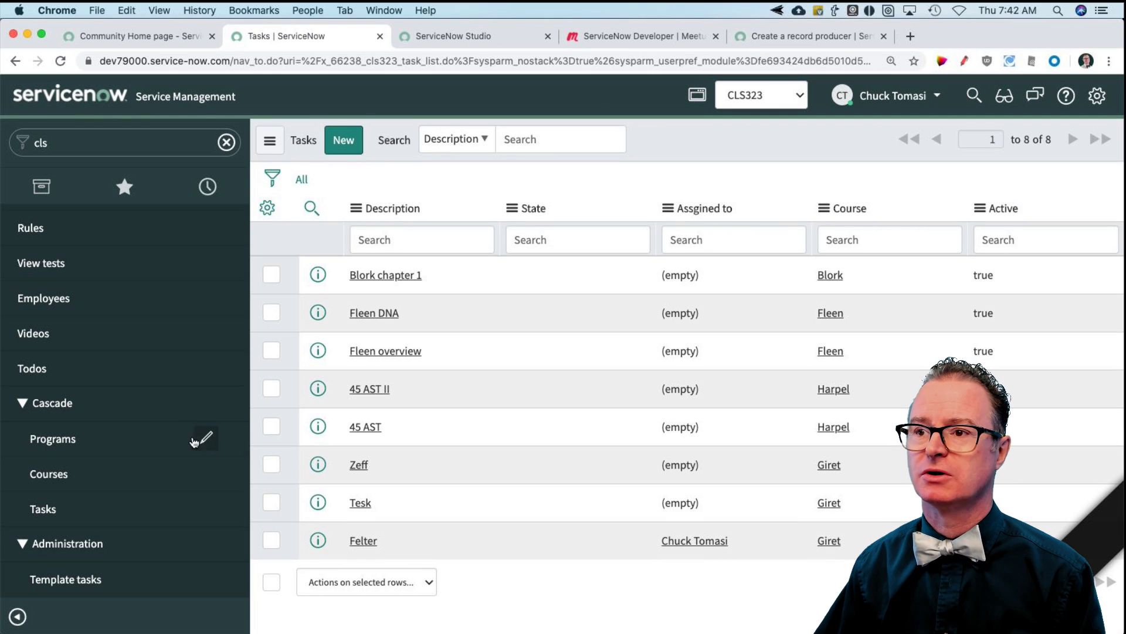
- Reopen the Fleen course from the recent history and go to its Tasks related list
left_click(207, 186)
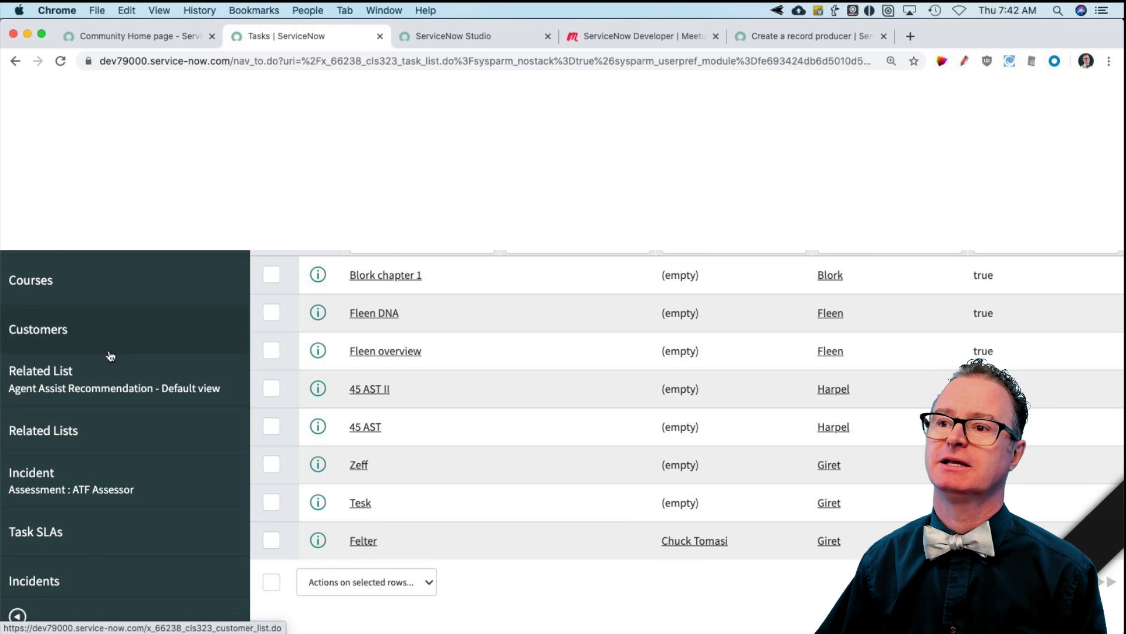
left_click(44, 231)
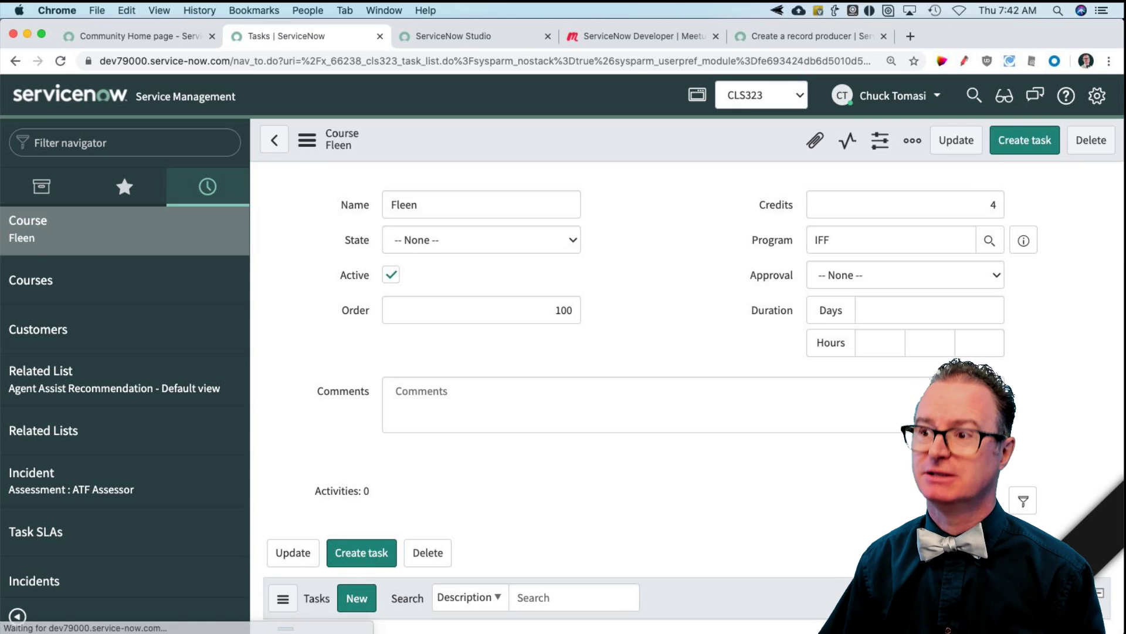
mouse_move(633, 607)
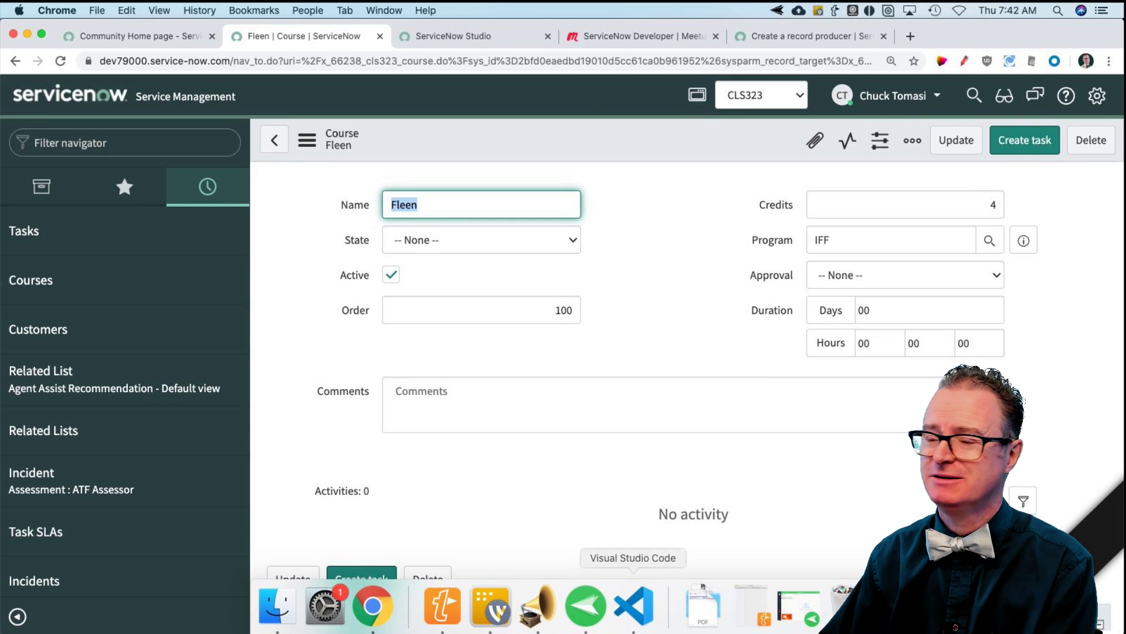
scroll(485, 479, "down", 5)
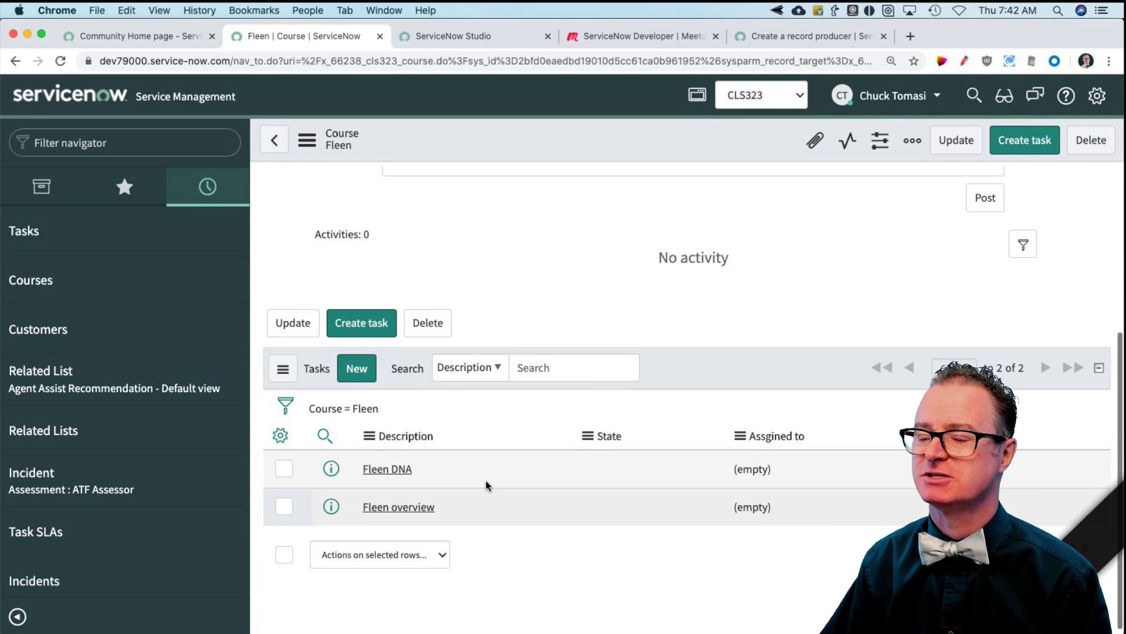
- Configure the list layout of the Tasks related list on the Course form, moving State above Description, and save it
left_click(370, 436)
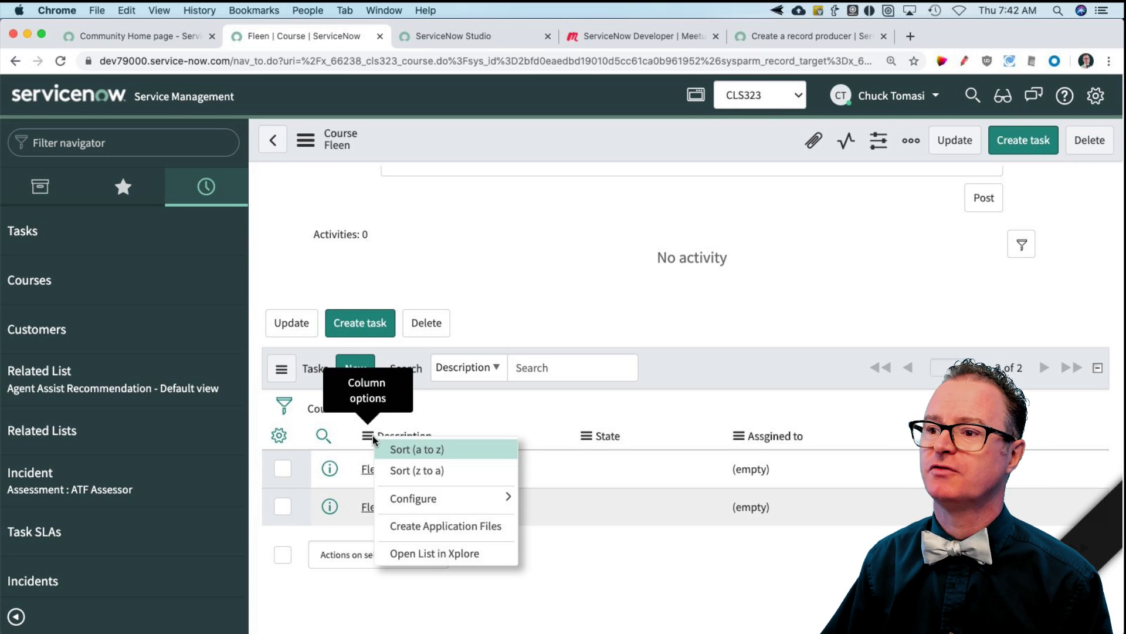
mouse_move(463, 498)
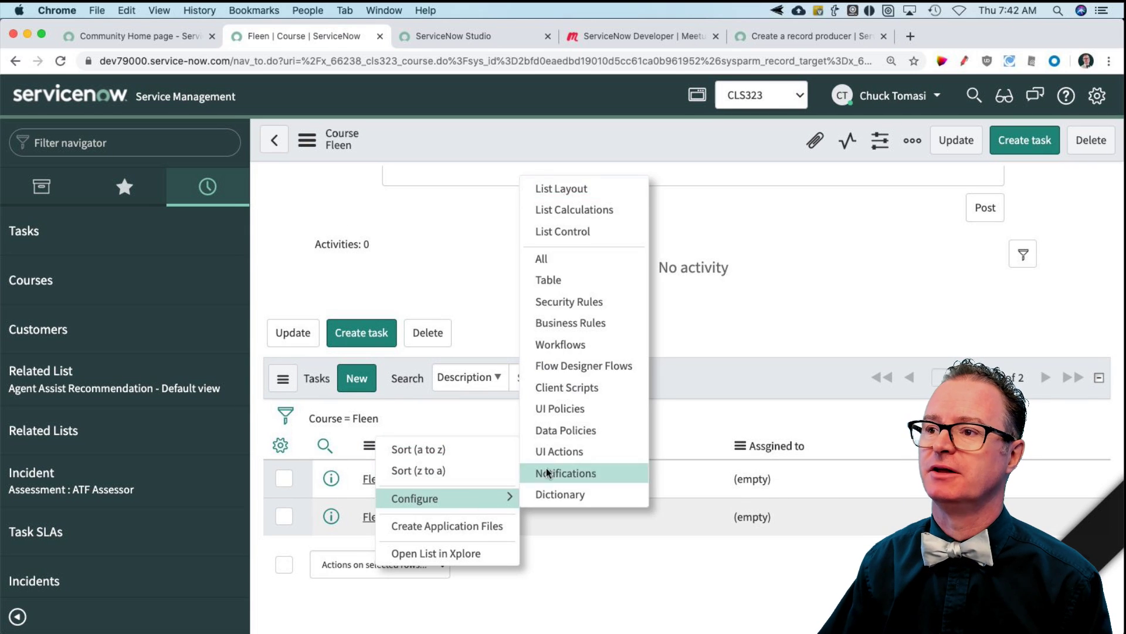
left_click(568, 189)
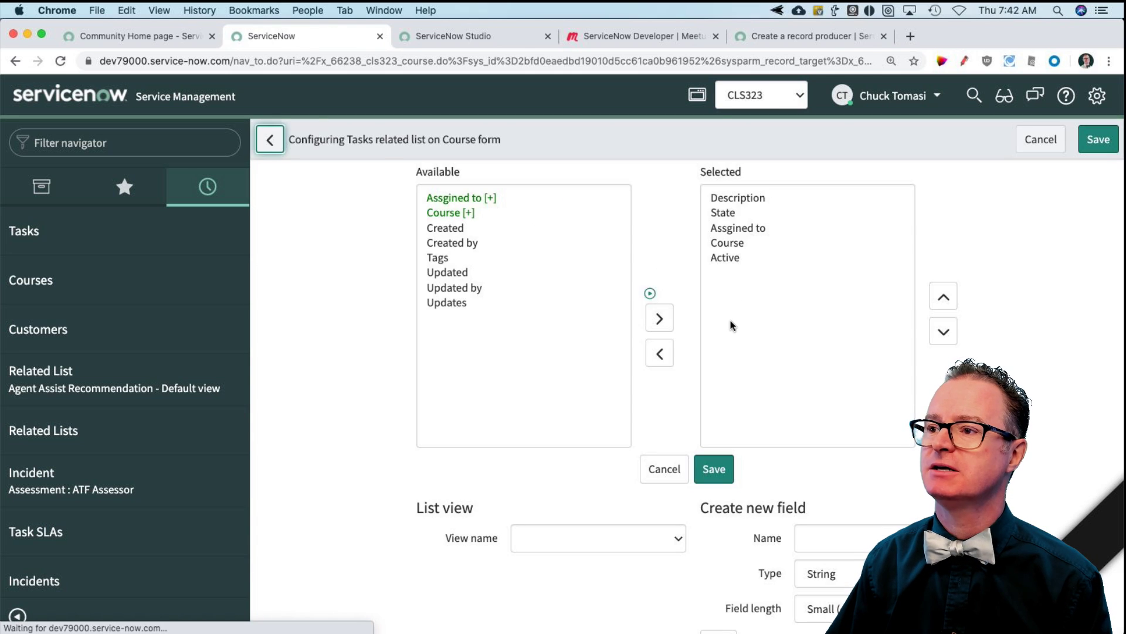
left_click(785, 212)
left_click(944, 297)
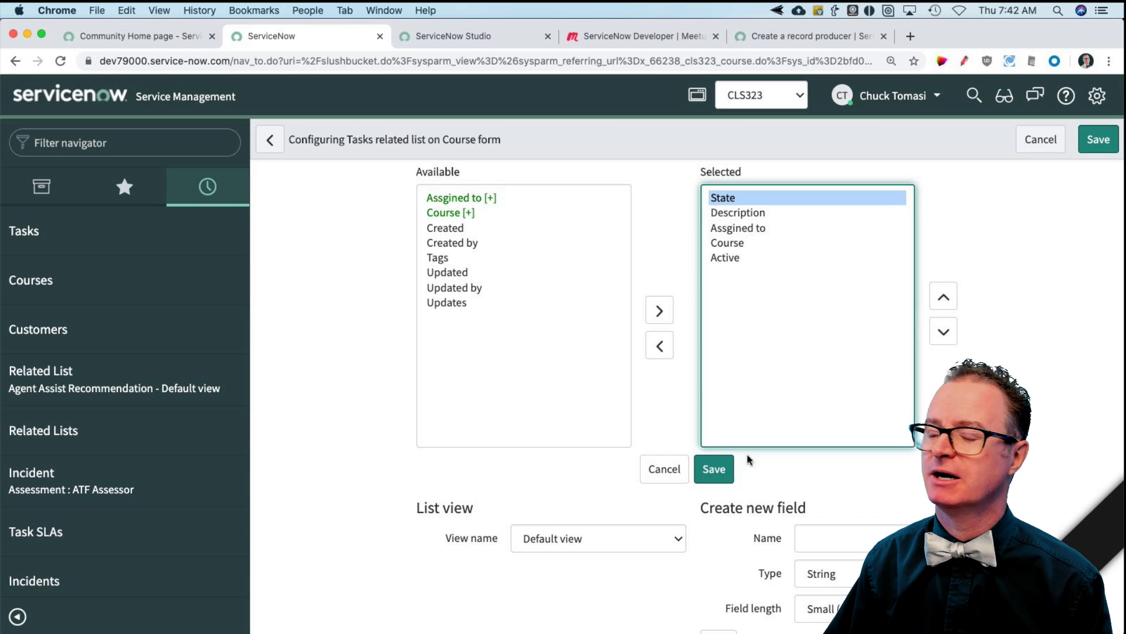
left_click(714, 469)
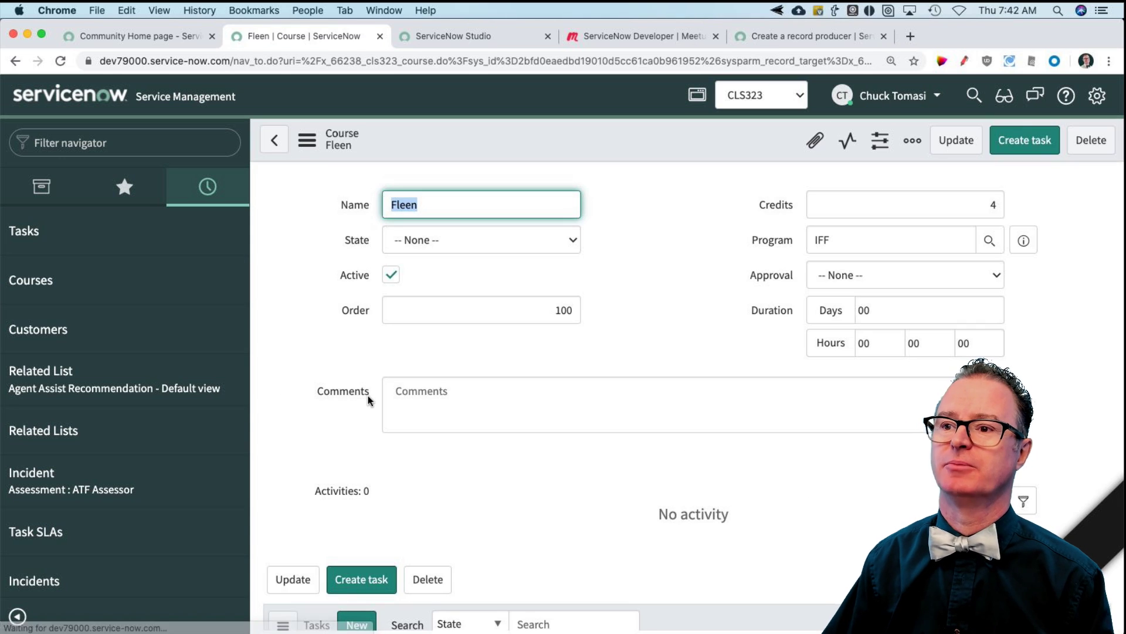
- Reopen the Related Lists table from the recent history and sort it by Updated in descending order
left_click(59, 433)
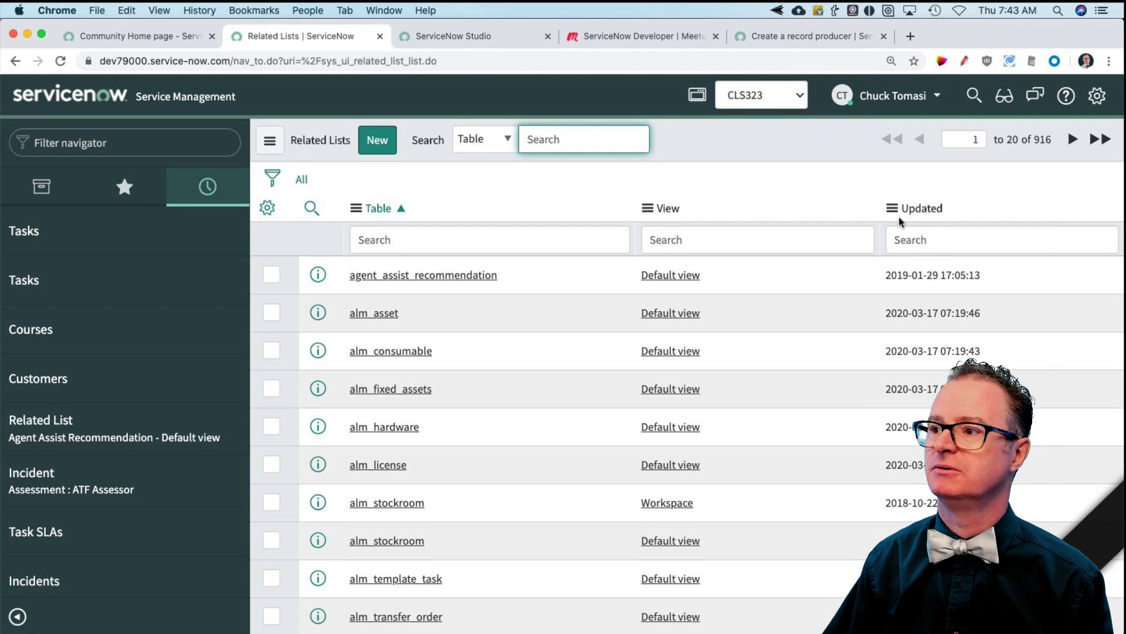
left_click(892, 209)
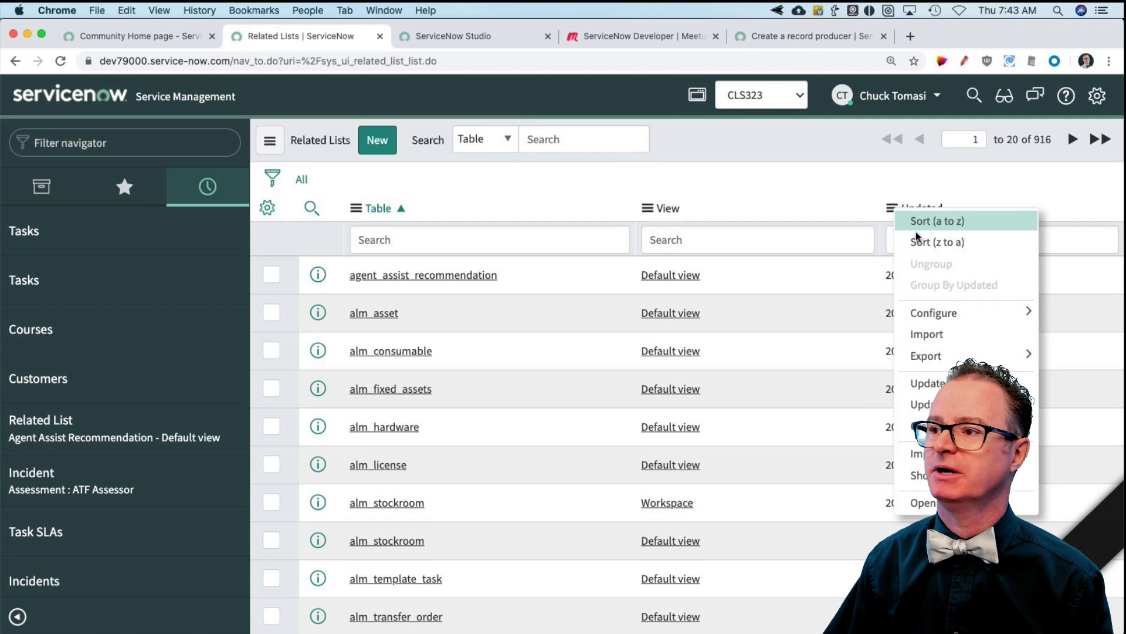
left_click(920, 244)
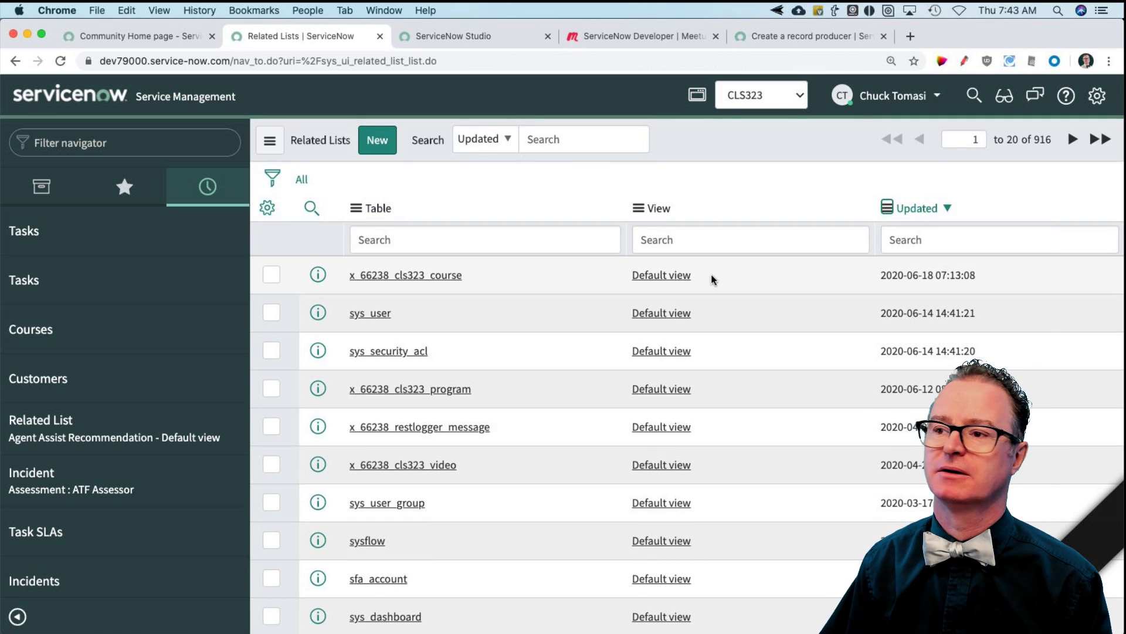
- Open the x_66238_cls323_course Default view related list record and examine its x_66238_cls323_task.course entry, including its filter, order and position
left_click(407, 280)
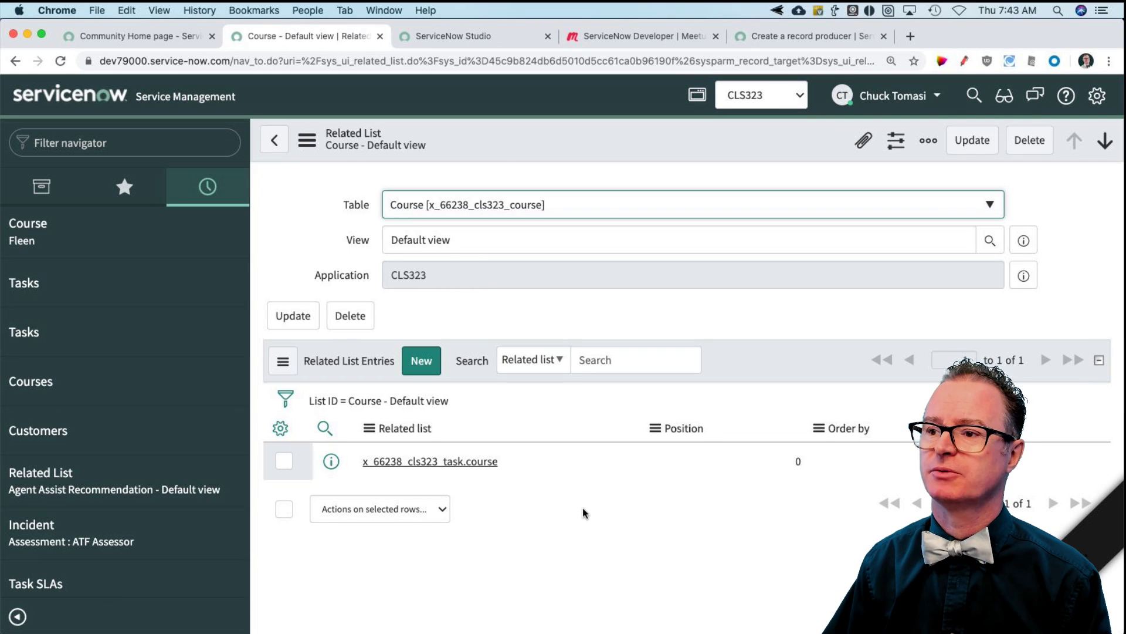
left_click(461, 464)
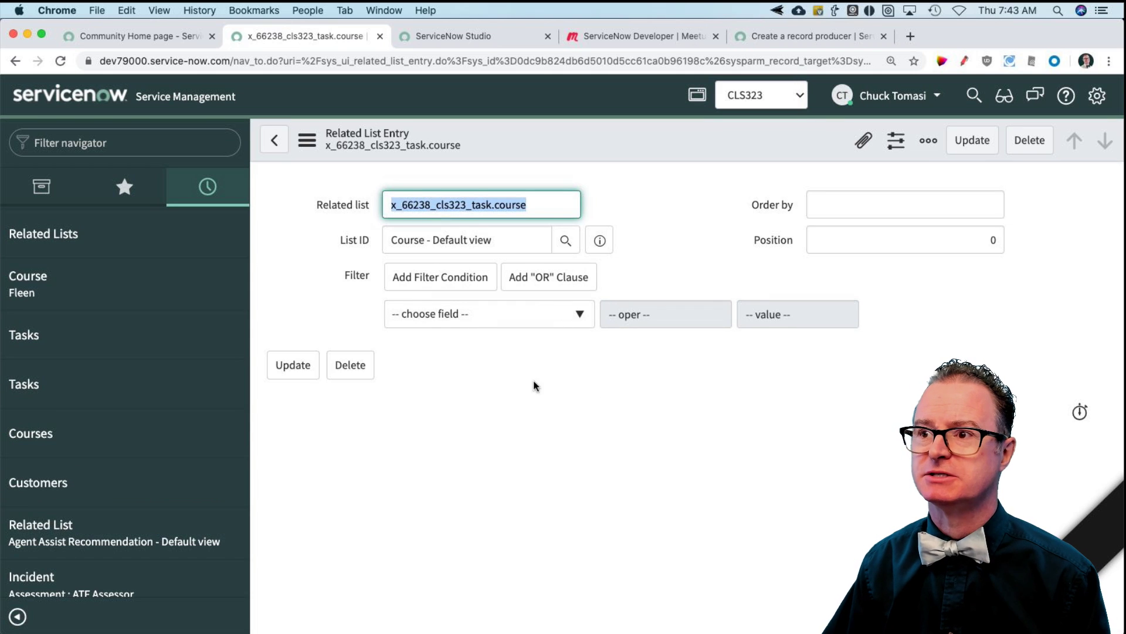
left_click(271, 143)
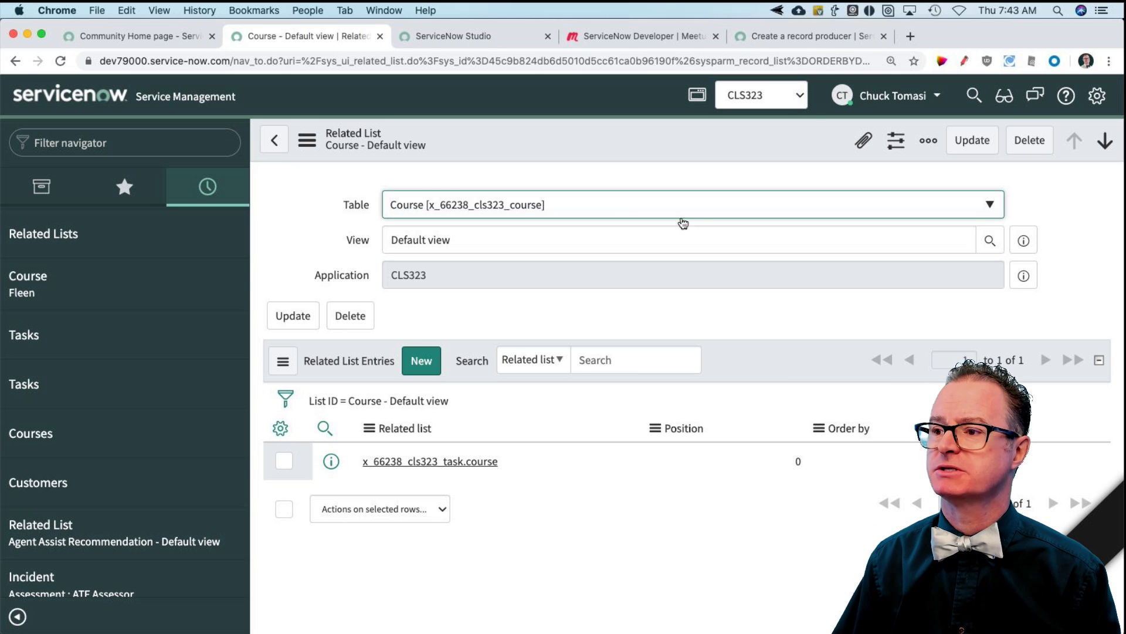
left_click(712, 462)
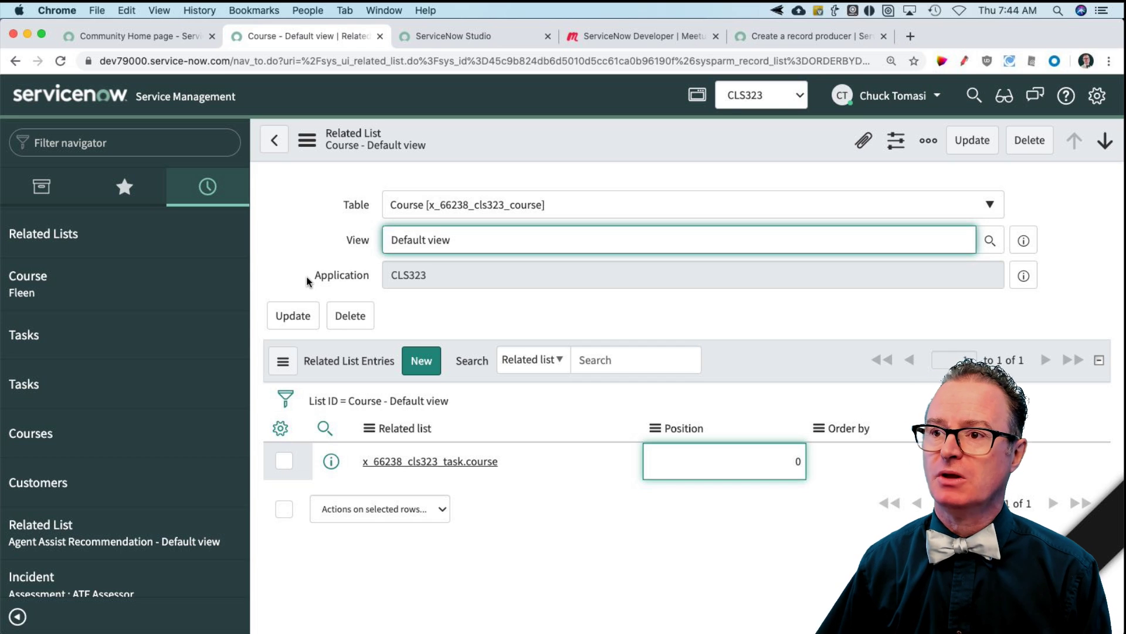
left_click(96, 144)
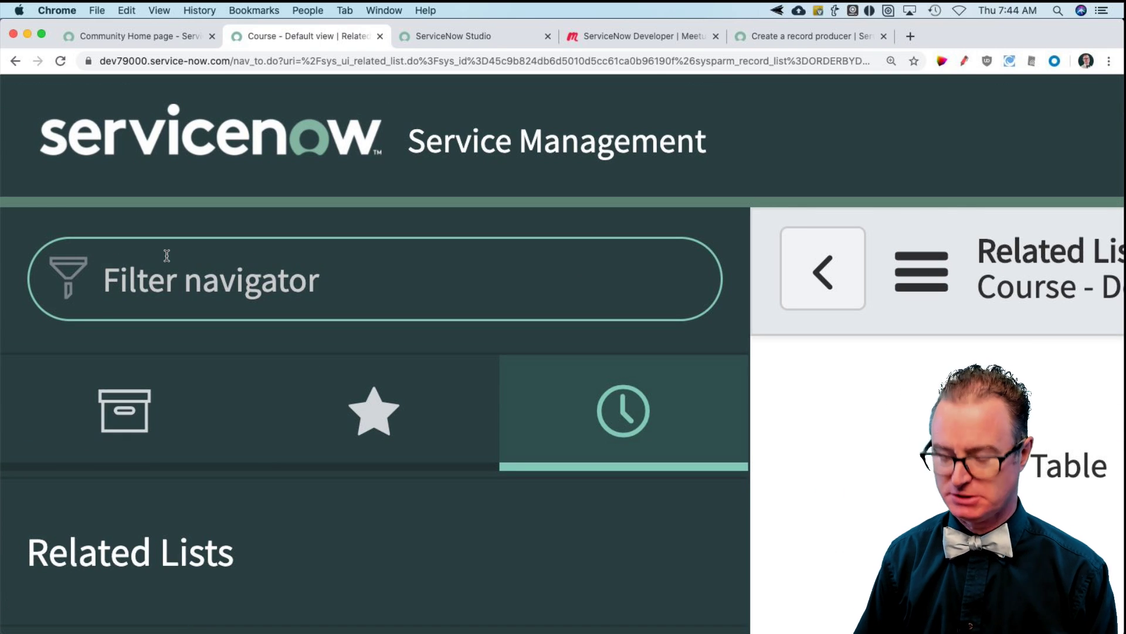
type("yss")
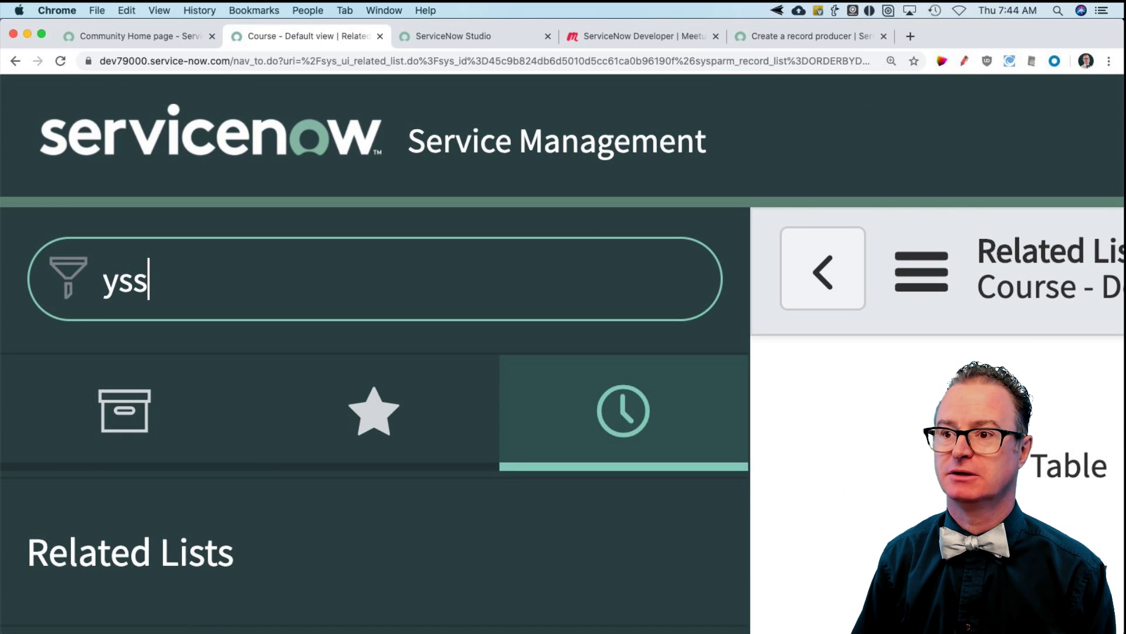
type("_")
key("super+s")
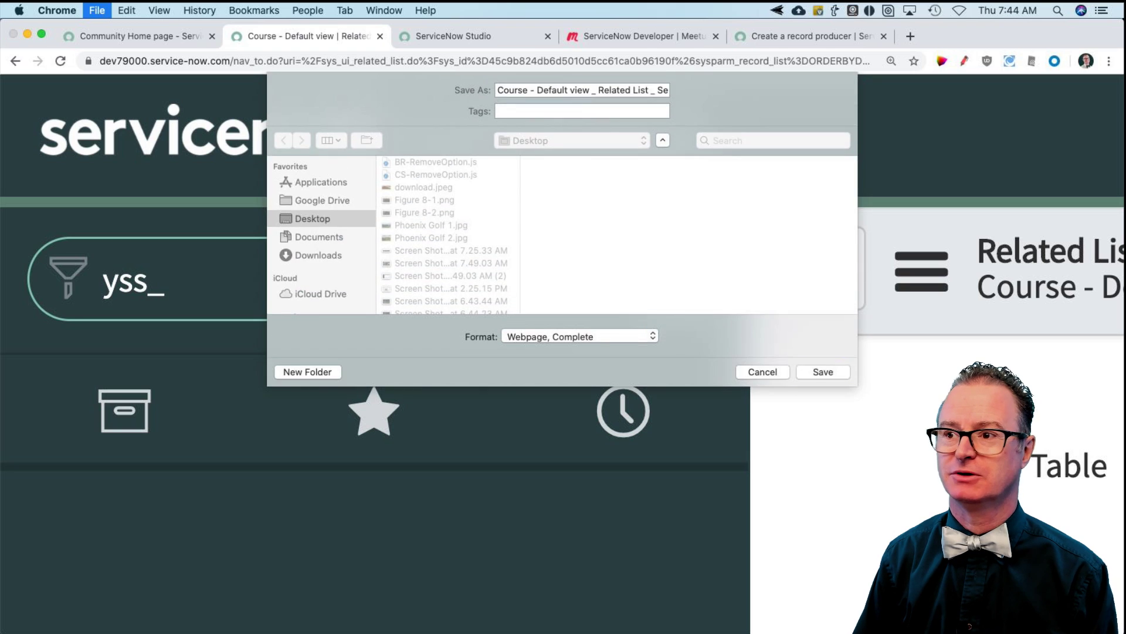
key("Escape")
key("BackSpace")
key("BackSpace")
key("BackSpace")
key("BackSpace")
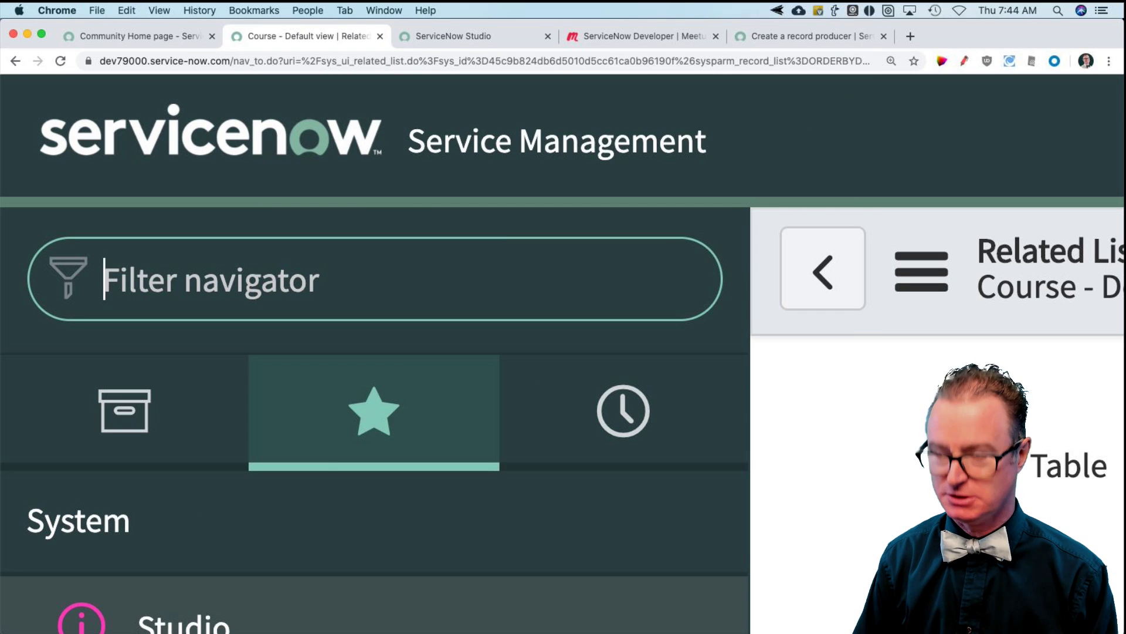
- Open the Form Sections list with sys_ui_section.list and restore the normal page zoom
type("sys_ui_")
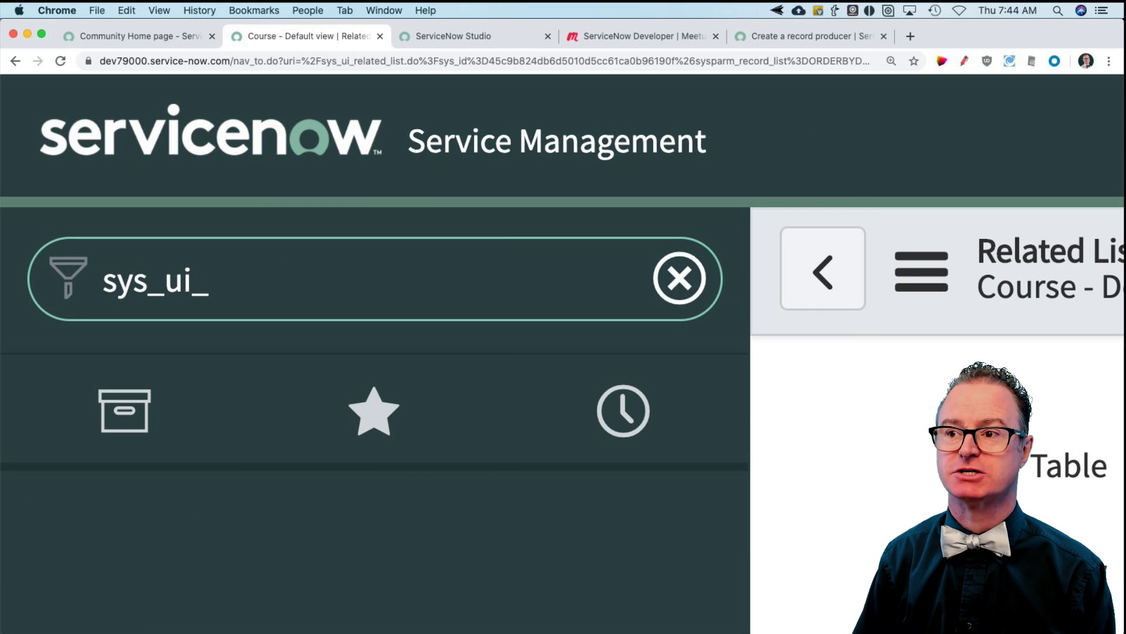
type("section.list")
key("Return")
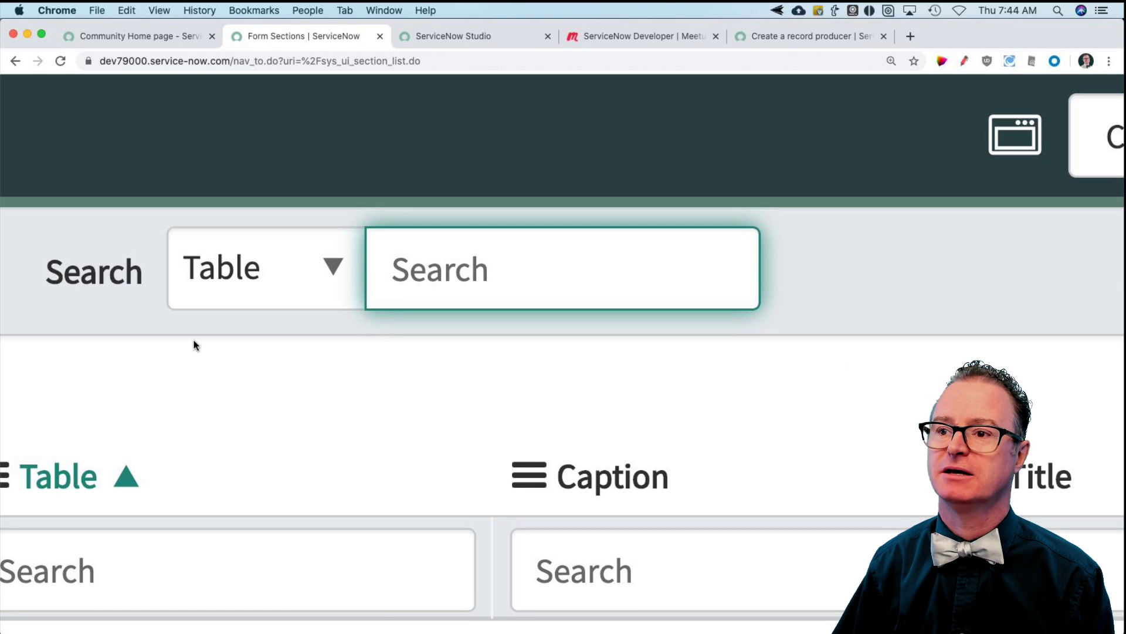
key("super+0")
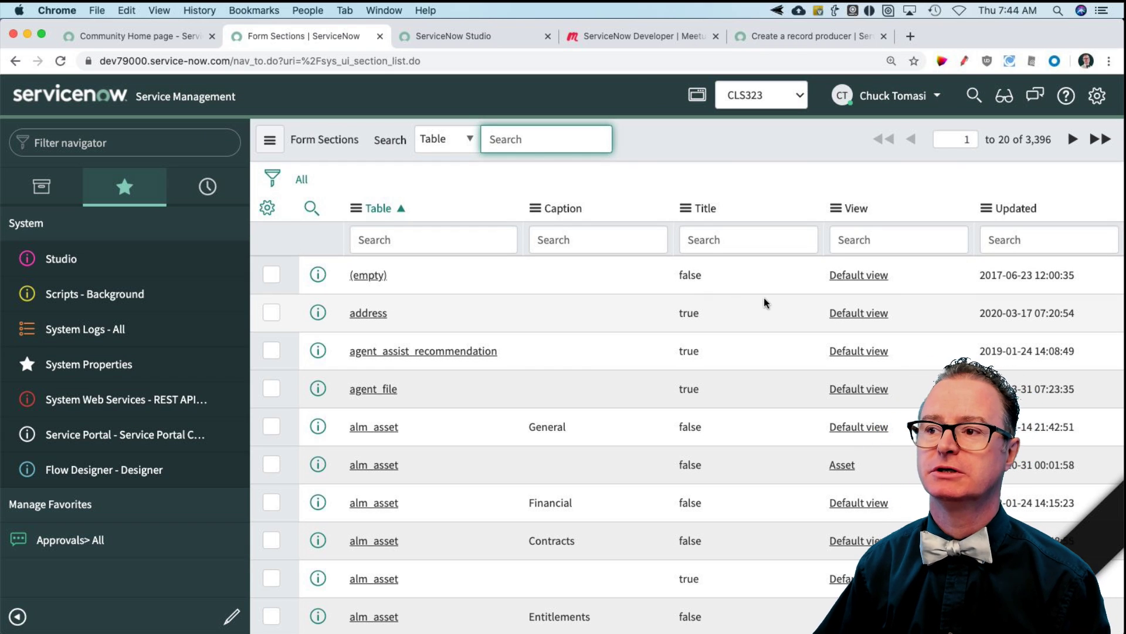
- Filter the Form Sections list to tables starting with x_ and narrow it to records matching x_66238_cls323_employee
left_click(395, 240)
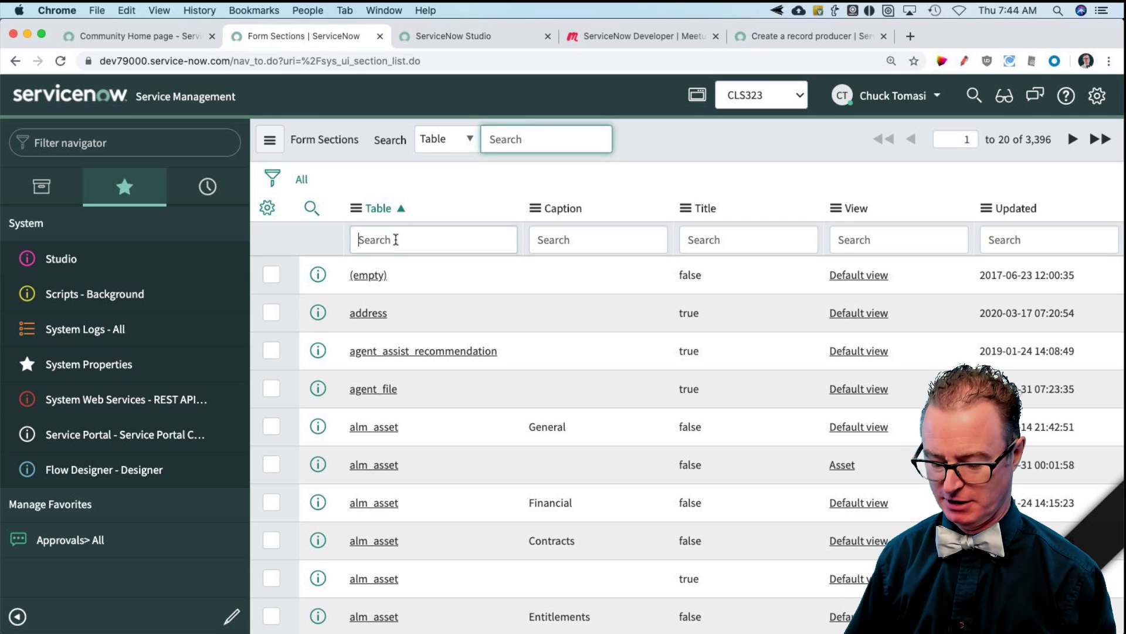
type("x")
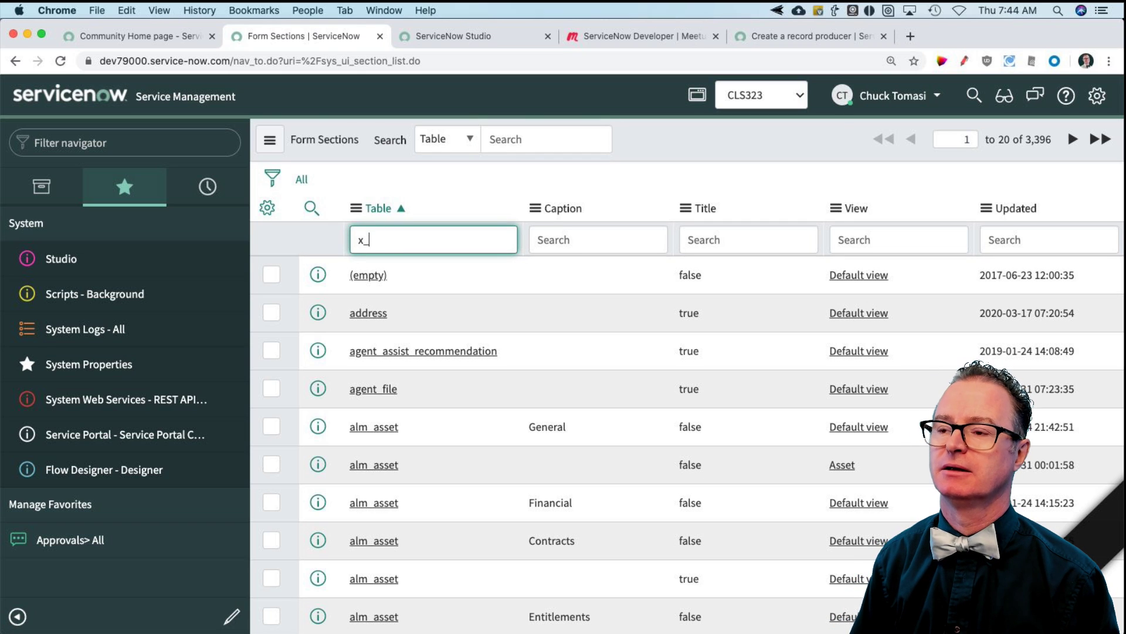
type("_")
key("Return")
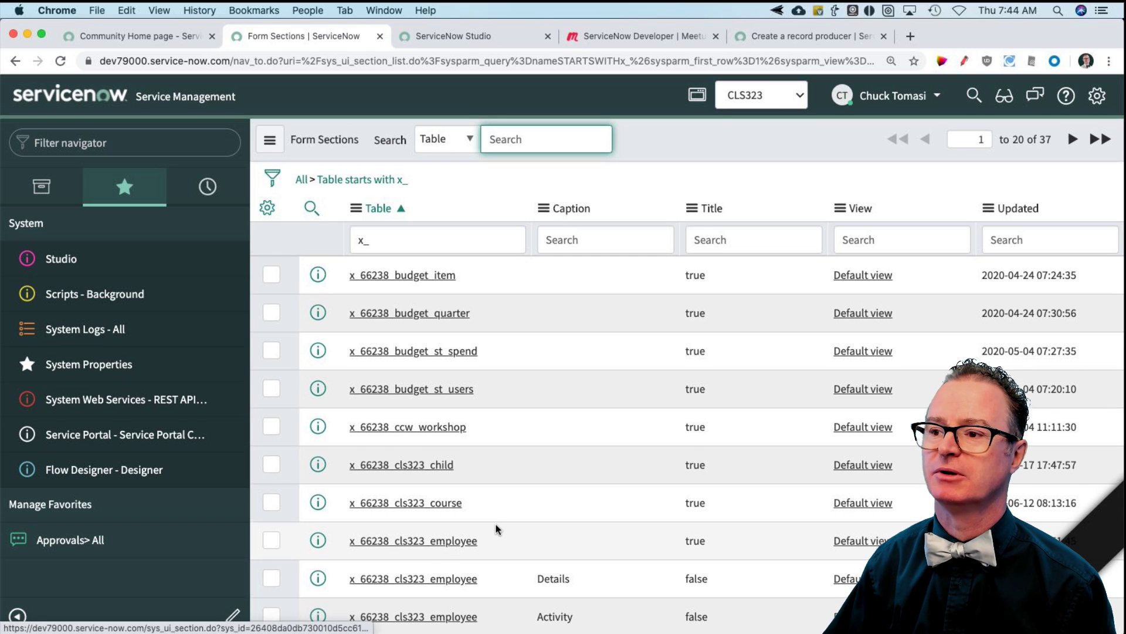
scroll(496, 528, "down", 5)
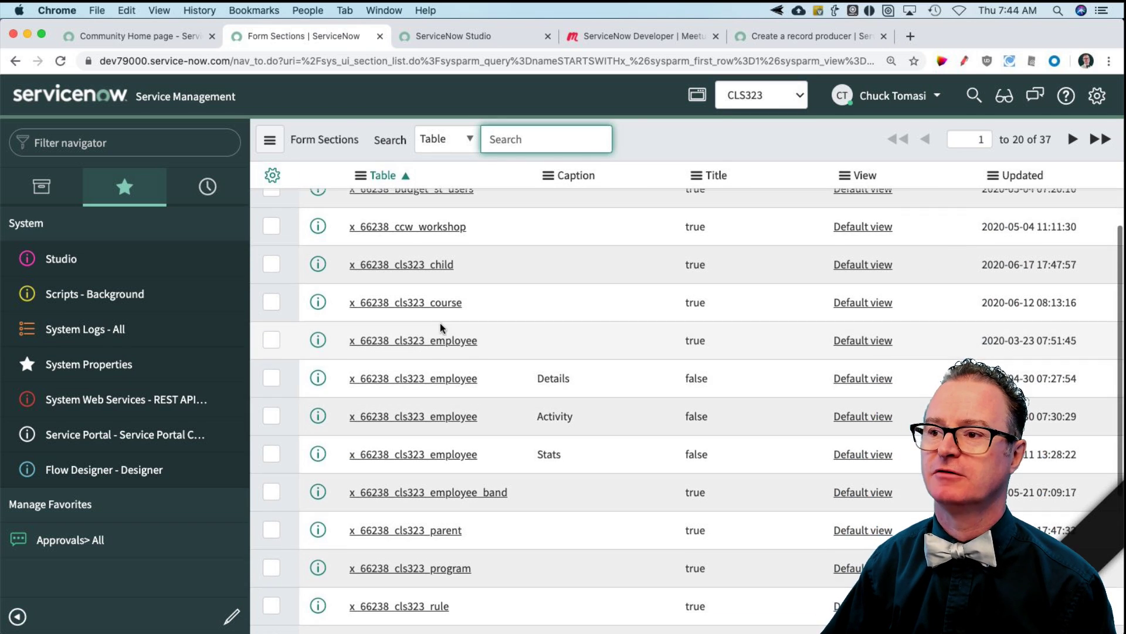
right_click(448, 350)
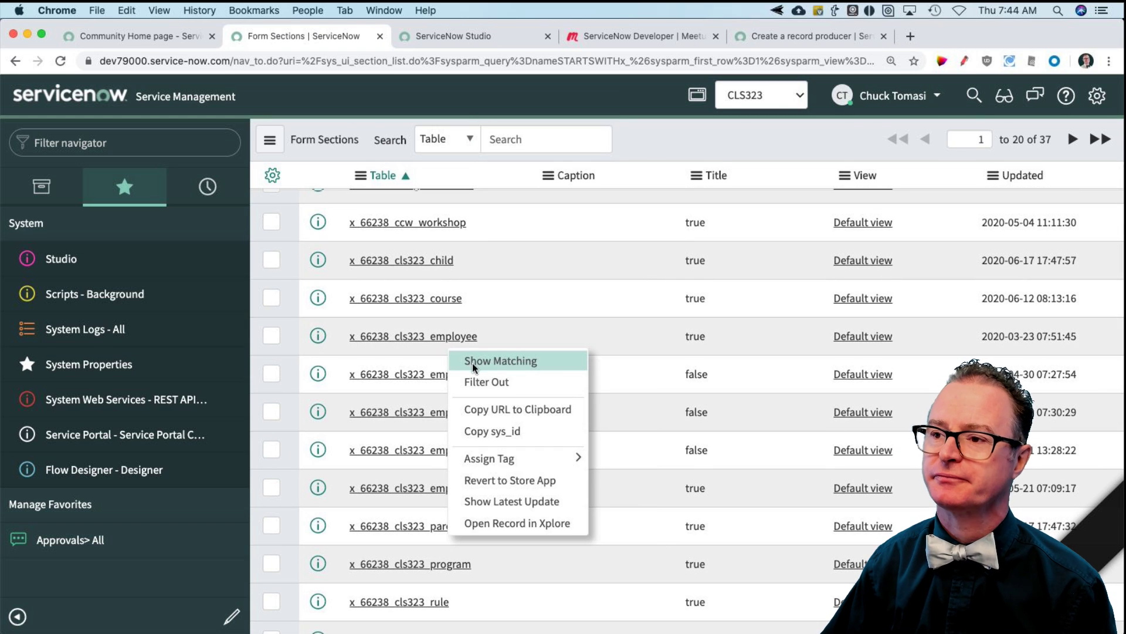
left_click(471, 362)
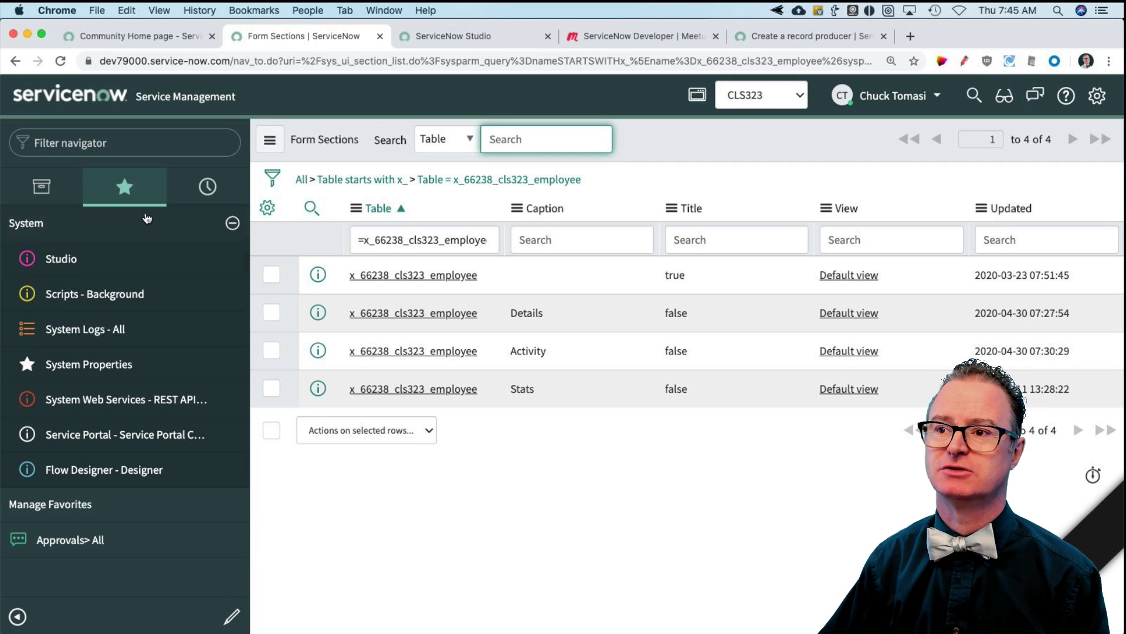
- Find the Employees module by filtering the navigator for empl and open an employee record to examine its form sections
left_click(121, 144)
type("empp")
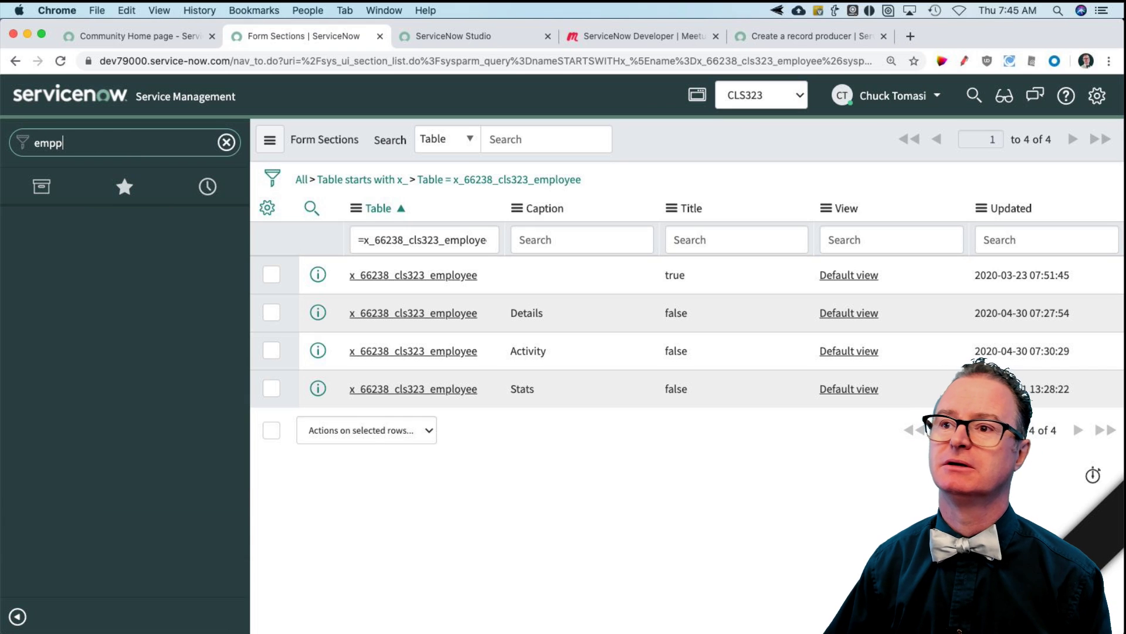
key("super+a")
type("emp")
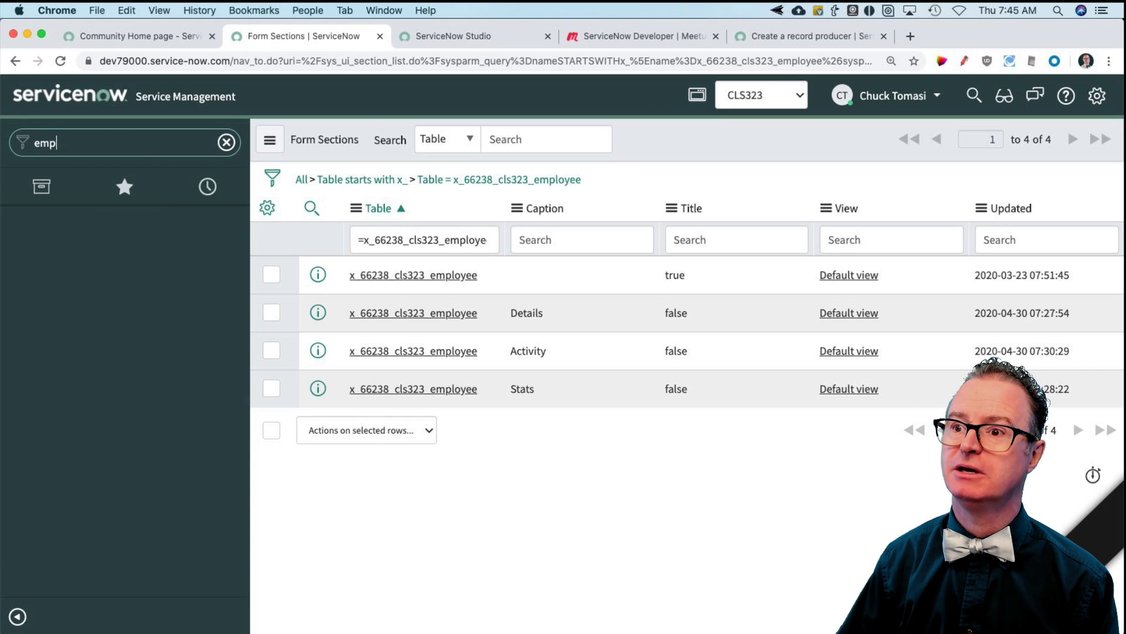
type("l")
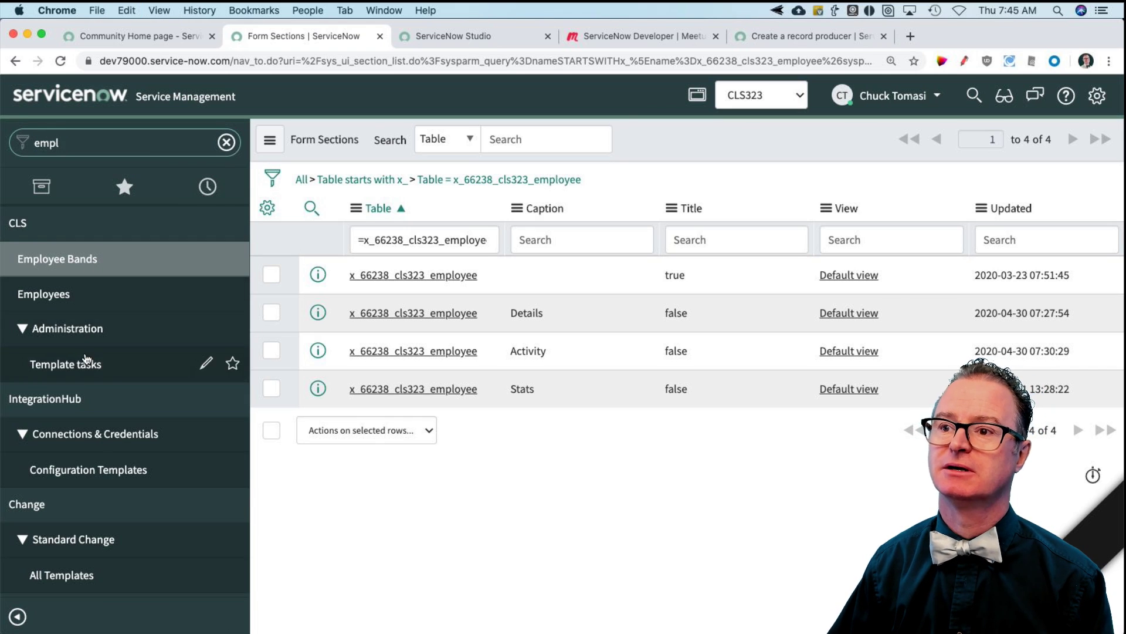
left_click(64, 297)
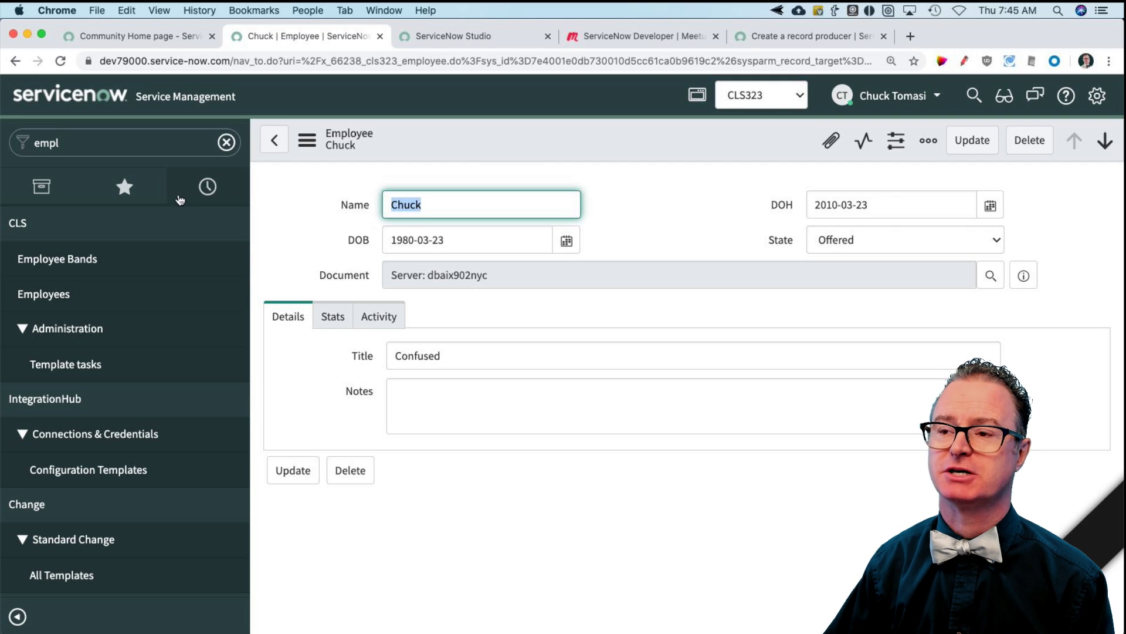
- Return to the filtered Form Sections list from the history, open the uncaptioned Employee section and examine its two related lists
left_click(209, 188)
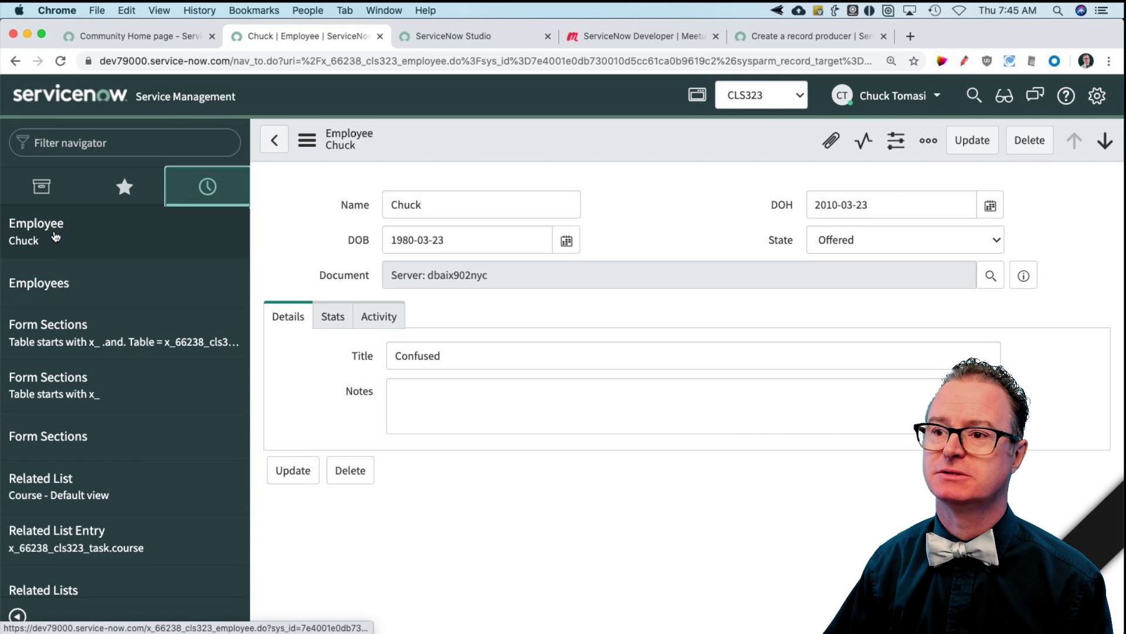
left_click(59, 333)
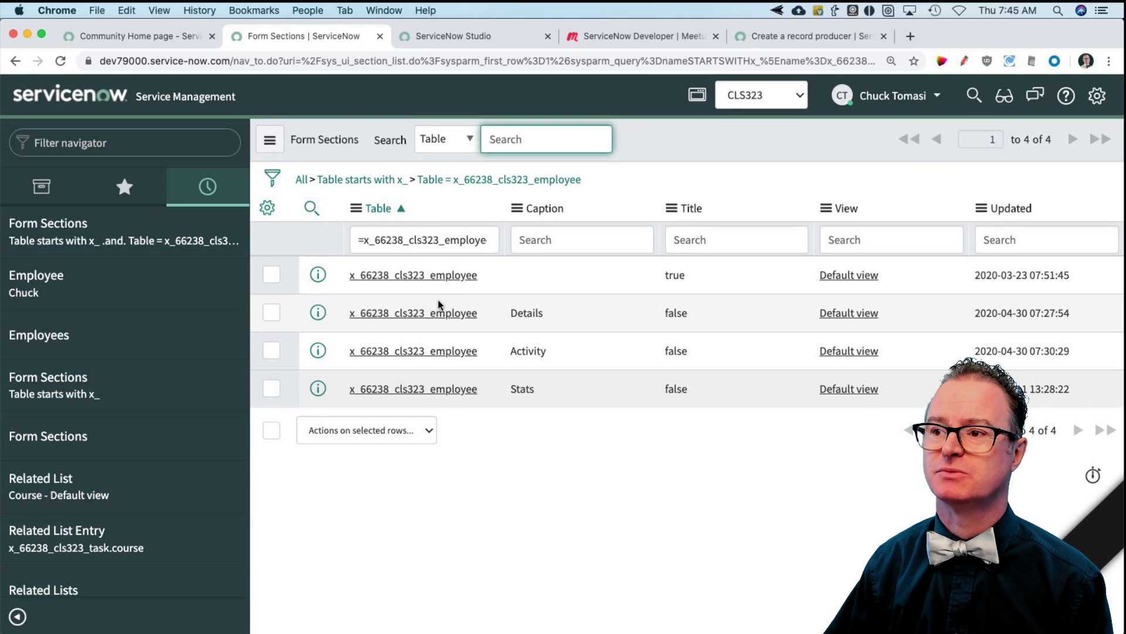
left_click(432, 277)
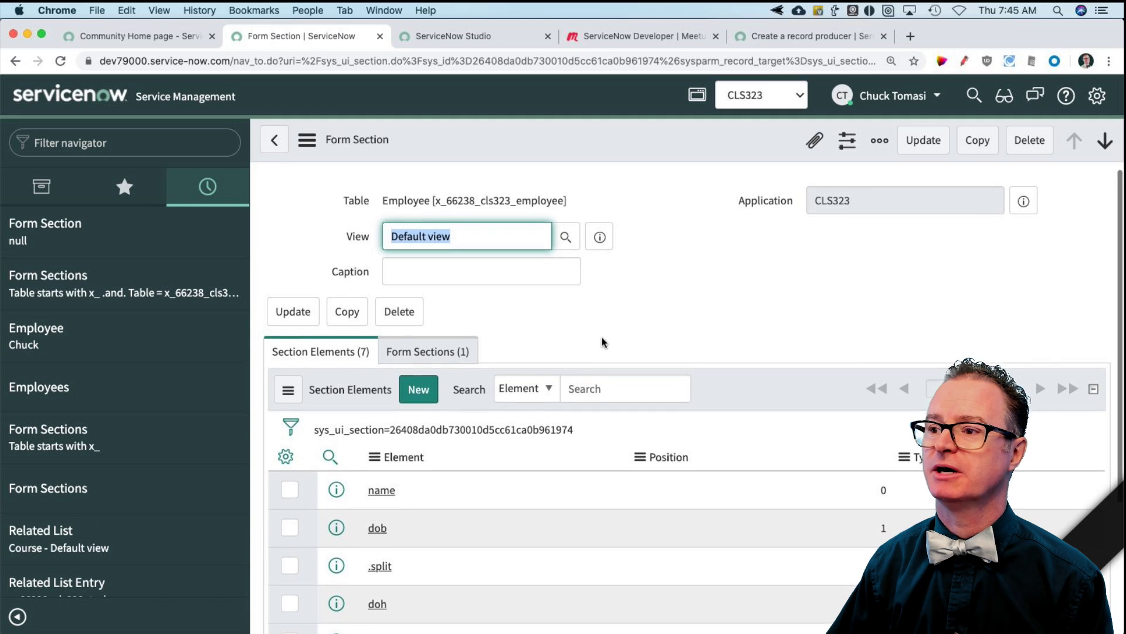
scroll(601, 338, "down", 1)
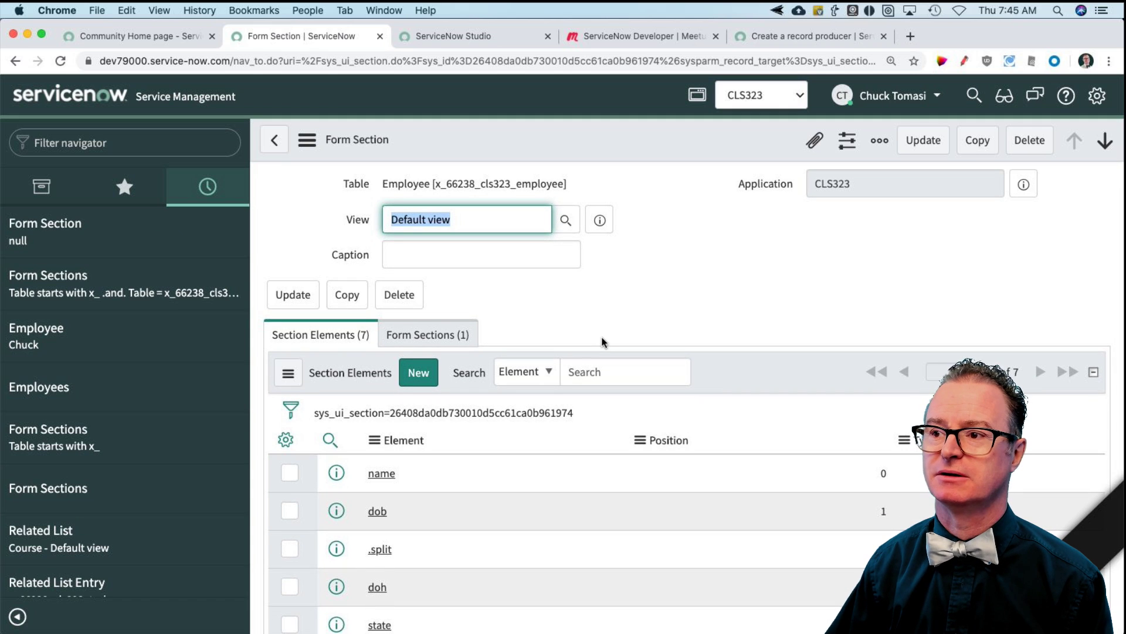
left_click(433, 334)
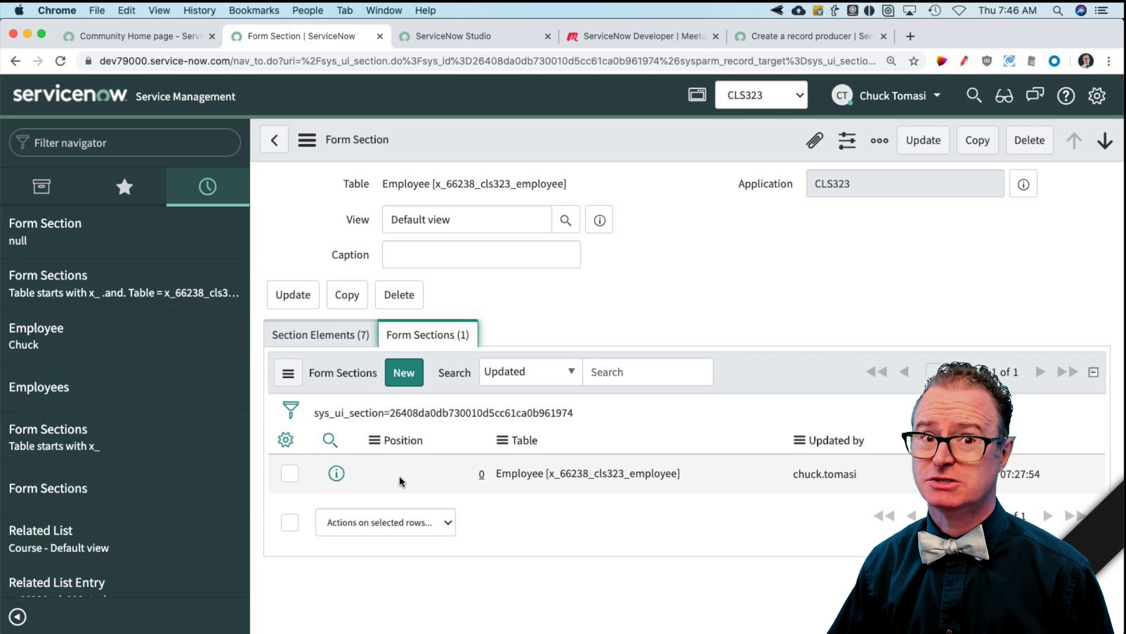
- Go back to the Form Sections list, reopen the uncaptioned Employee section and review all of its Section Elements
left_click(276, 142)
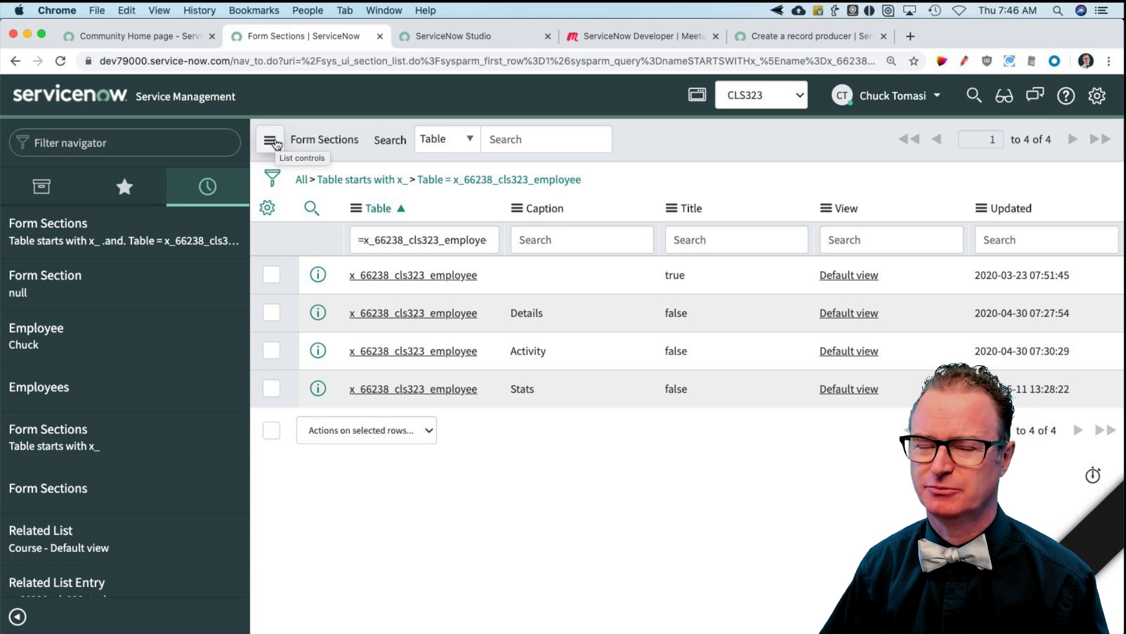
left_click(470, 277)
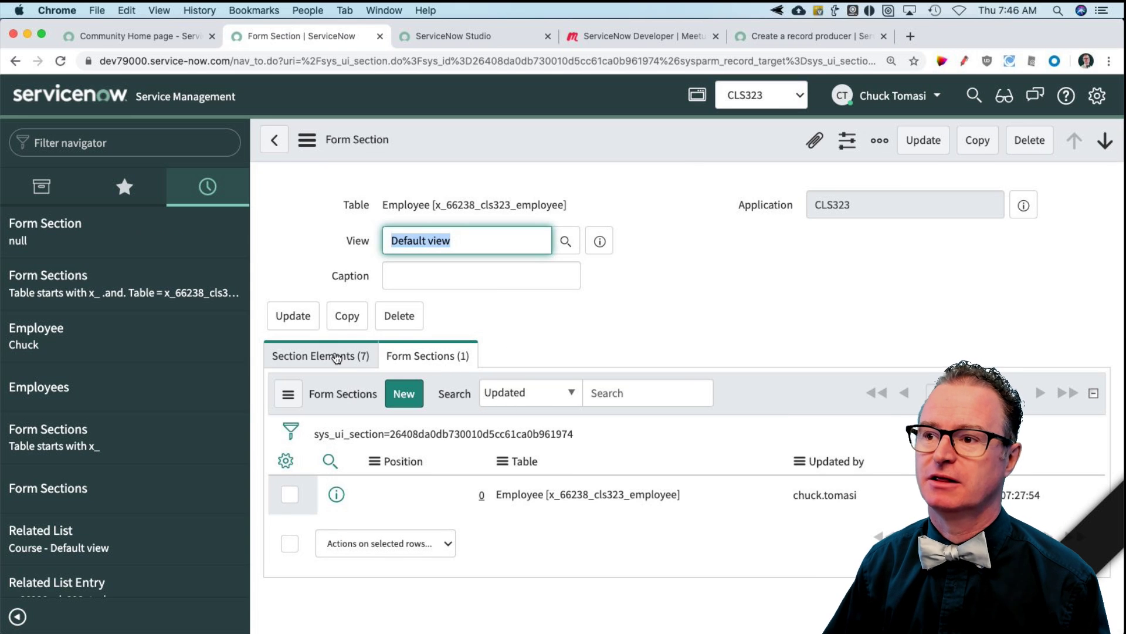
left_click(336, 356)
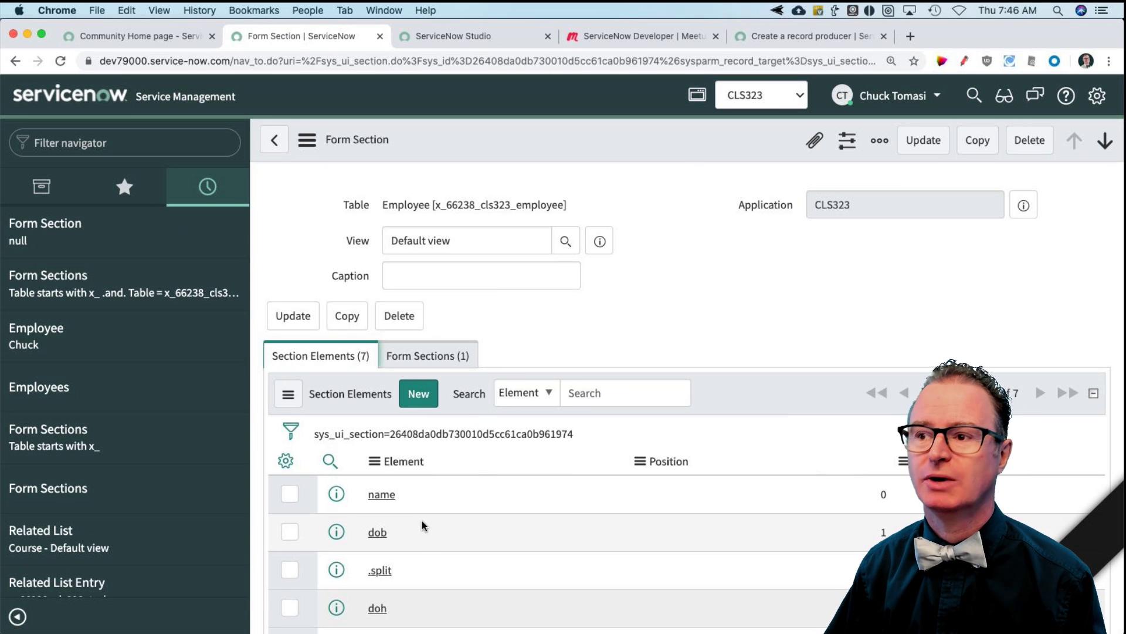
scroll(424, 516, "down", 1)
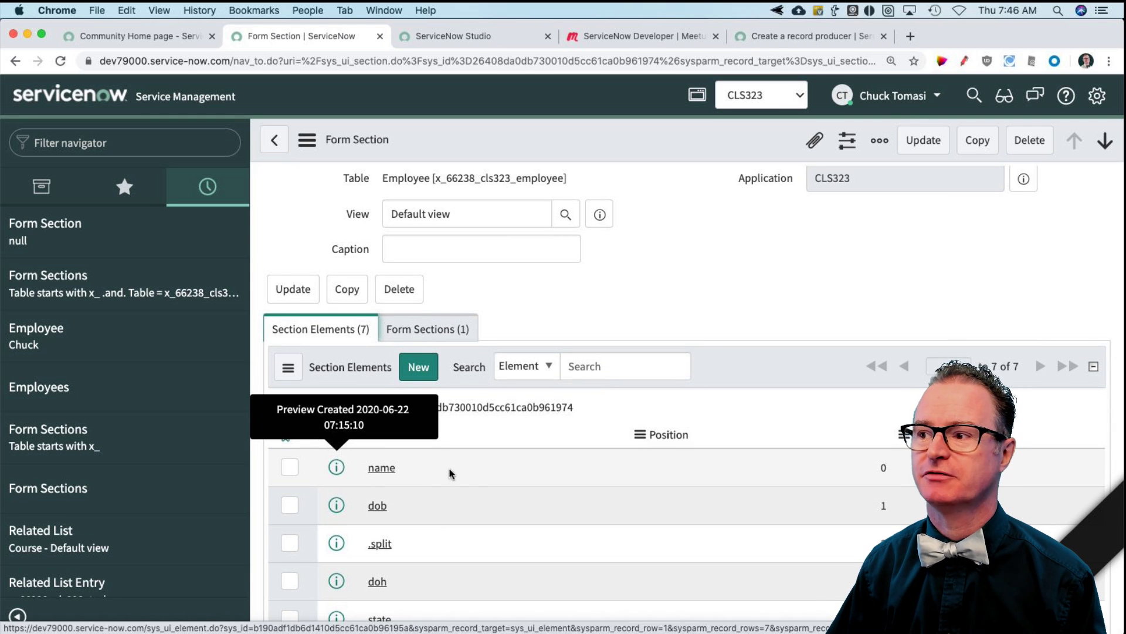
scroll(527, 505, "down", 5)
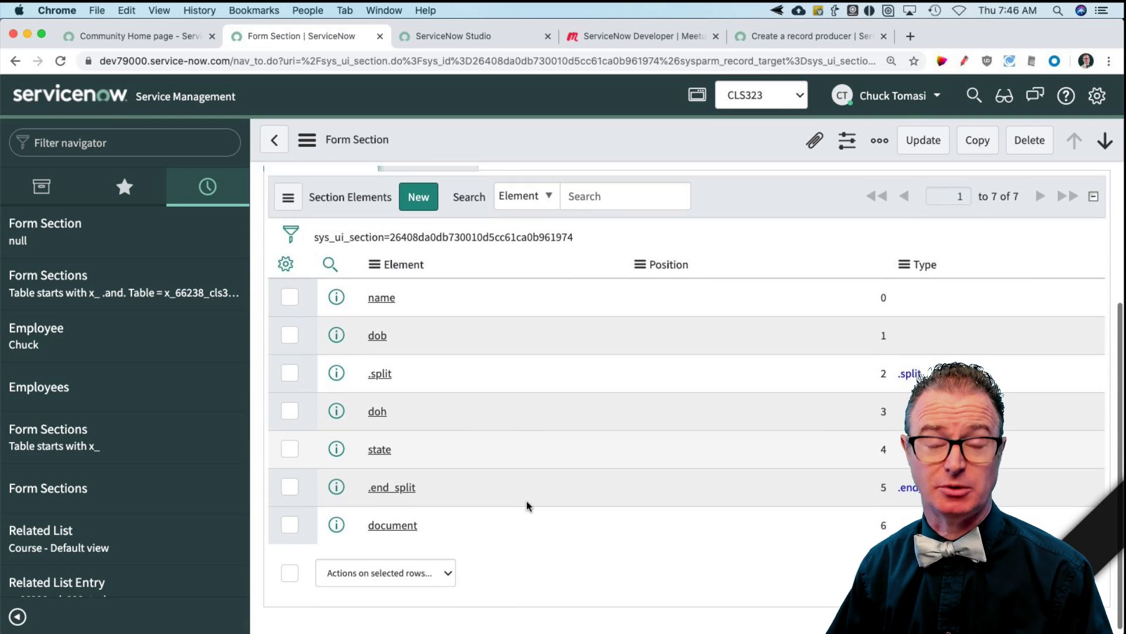
- Inspect the .end_split and .split section elements and their Type values
scroll(526, 501, "down", 1)
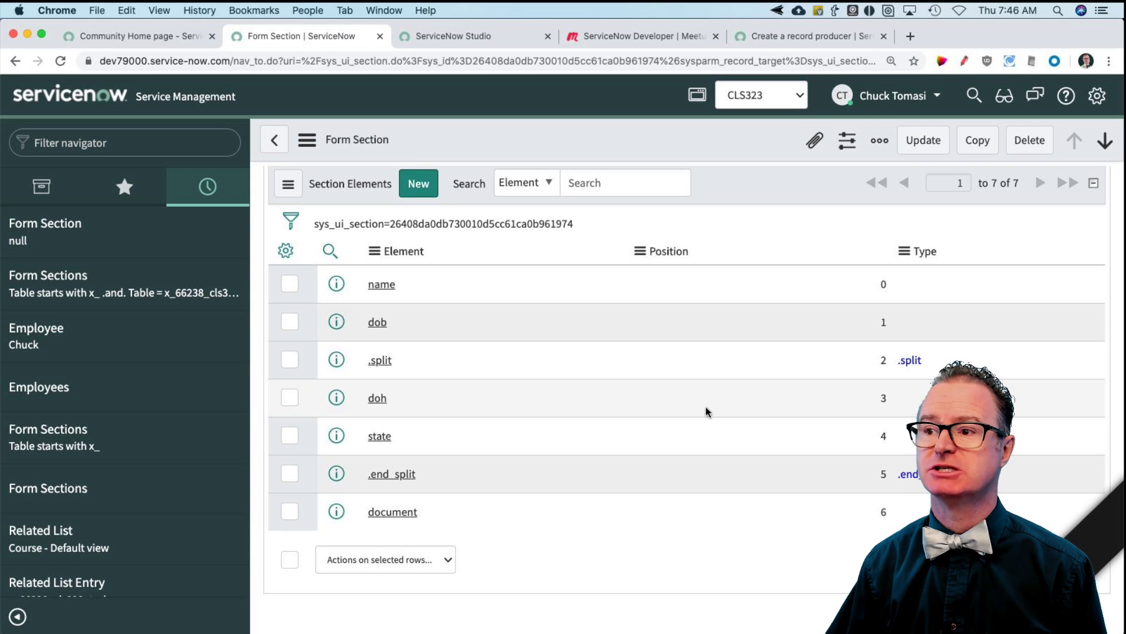
left_click(476, 479)
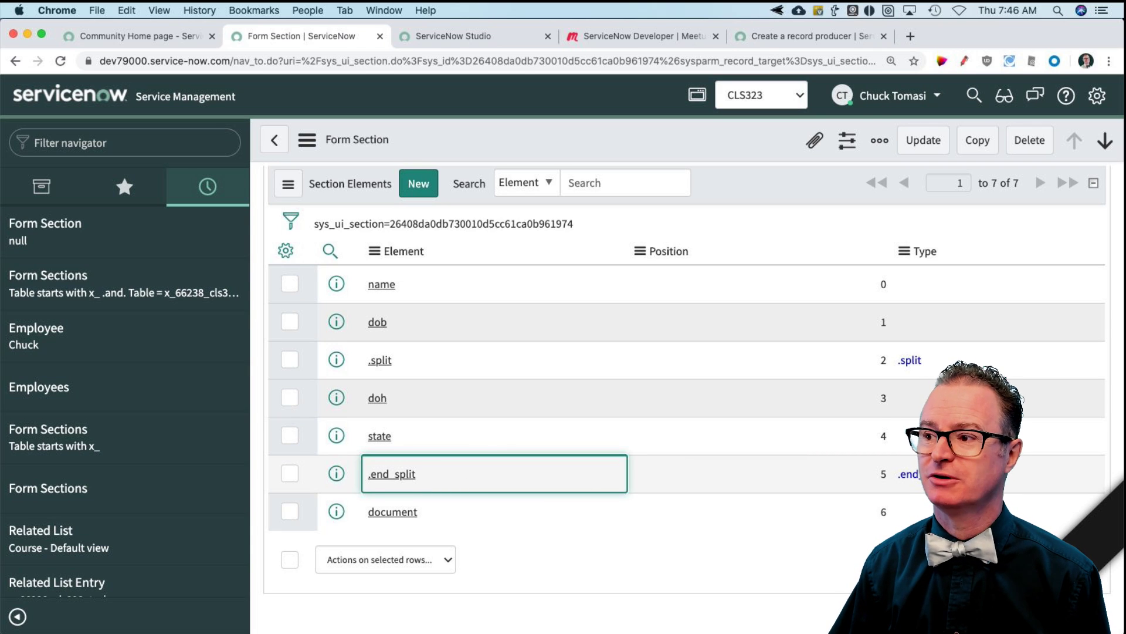
left_click(938, 474)
left_click(464, 352)
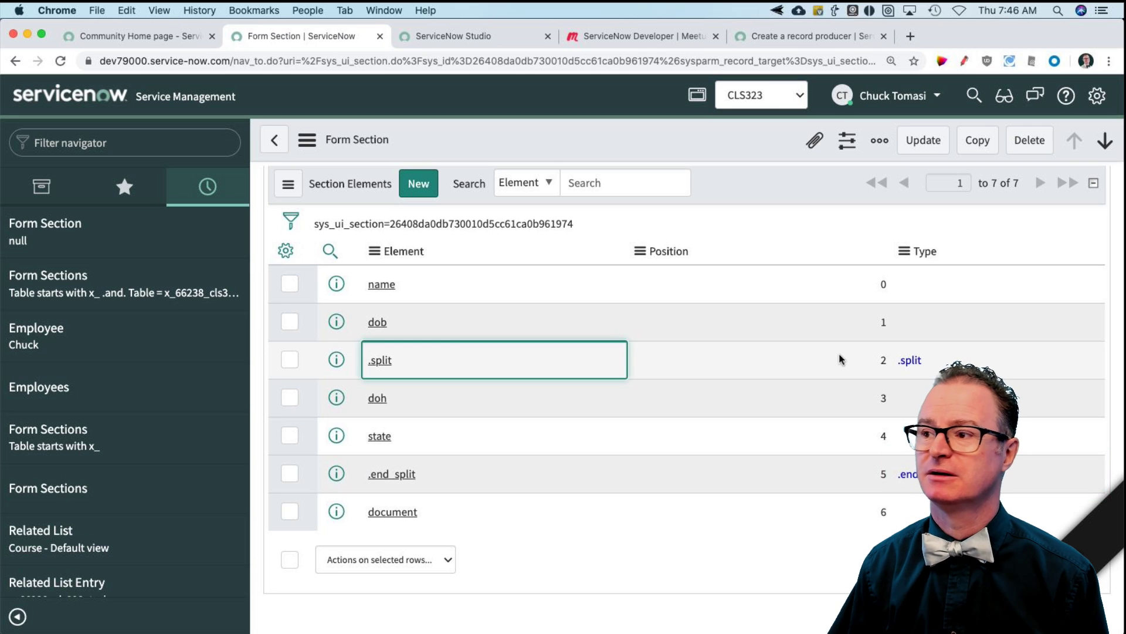
left_click(939, 359)
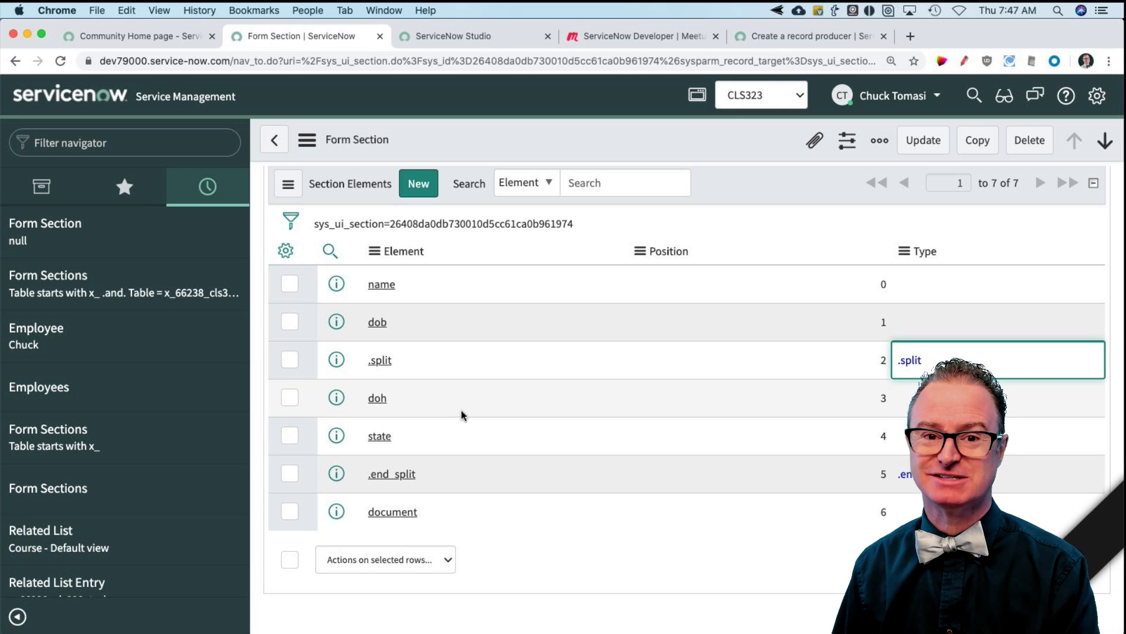
- Check the Employee section's Form Sections related list once more and return to its Section Elements
scroll(398, 392, "up", 4)
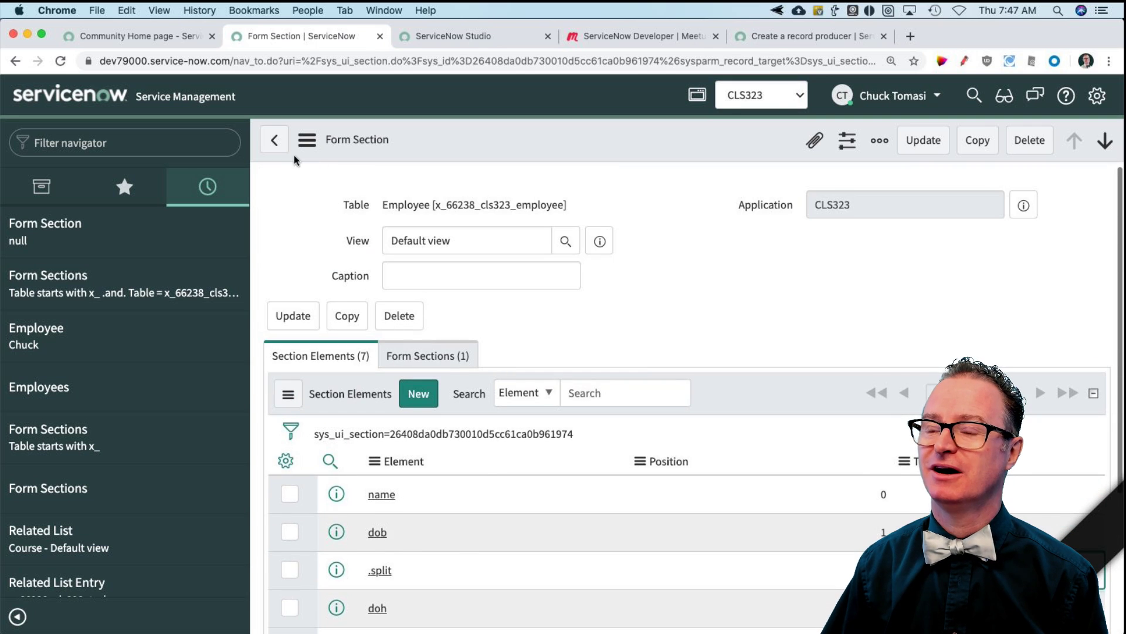
left_click(428, 355)
left_click(327, 358)
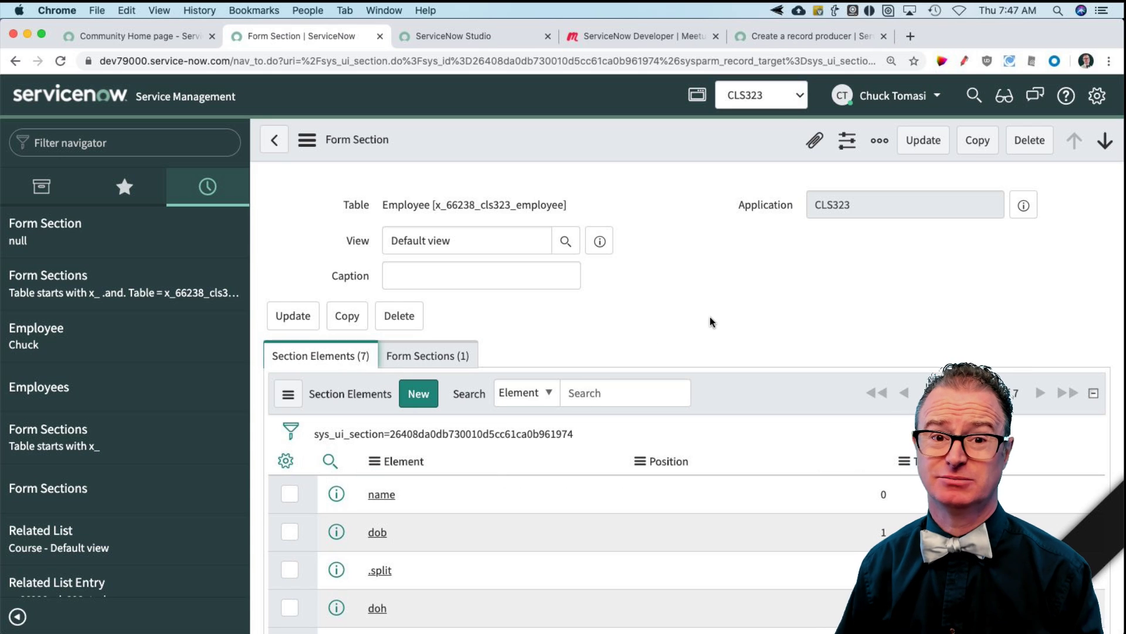